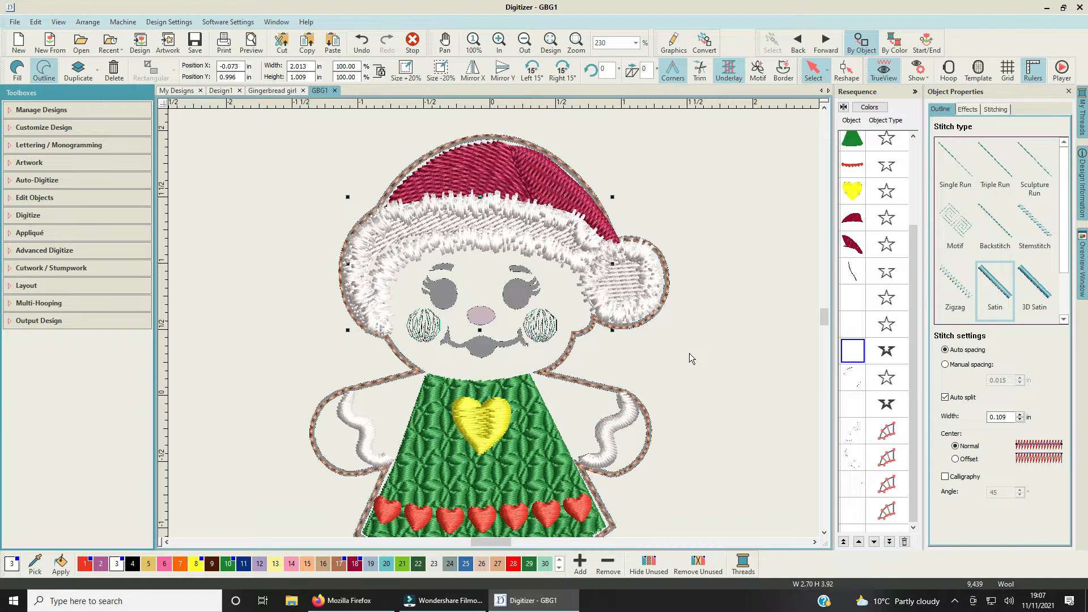
Step: Deselect the current object and set black, palette color 4, as the thread color for digitizing
click(726, 282)
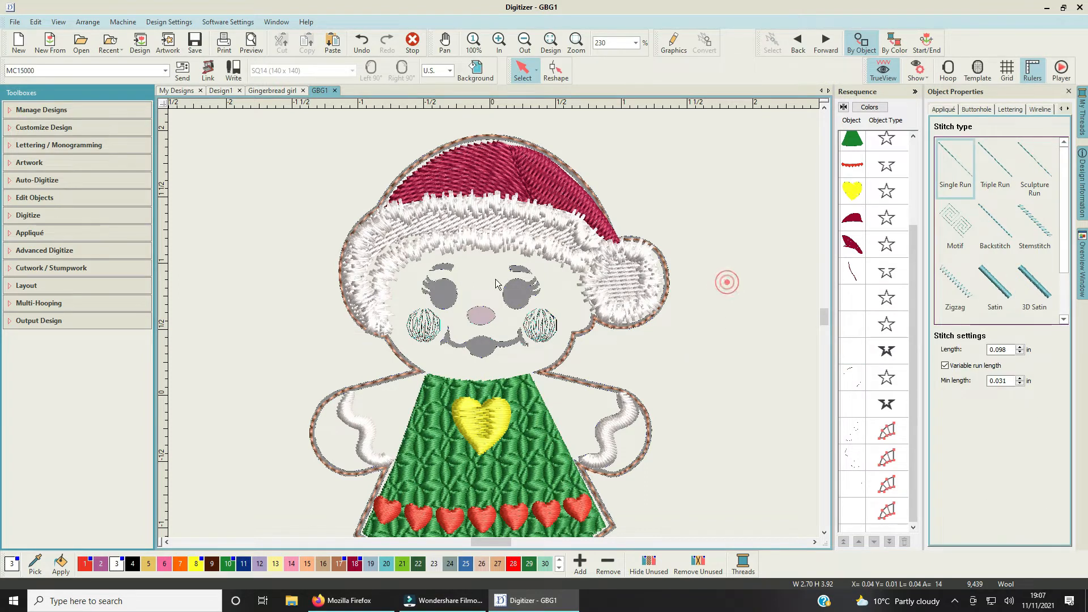
click(37, 217)
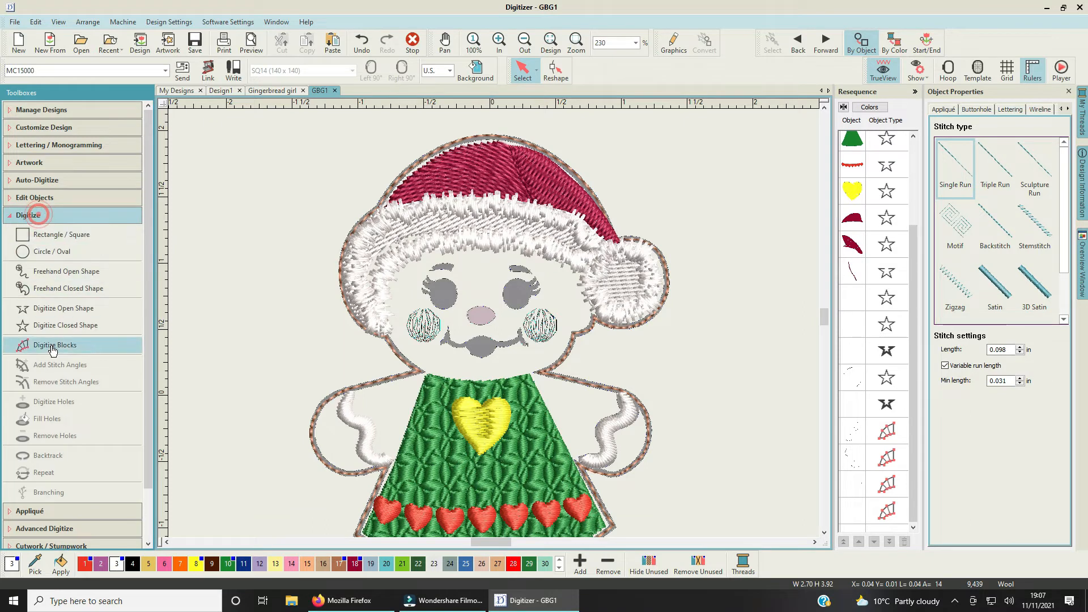
click(52, 328)
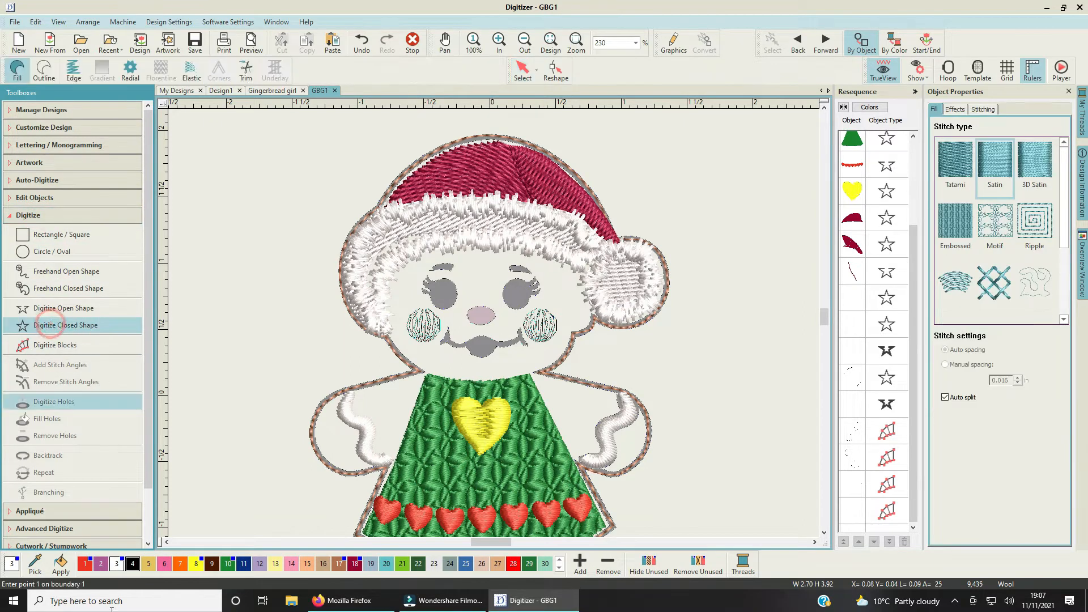
click(135, 566)
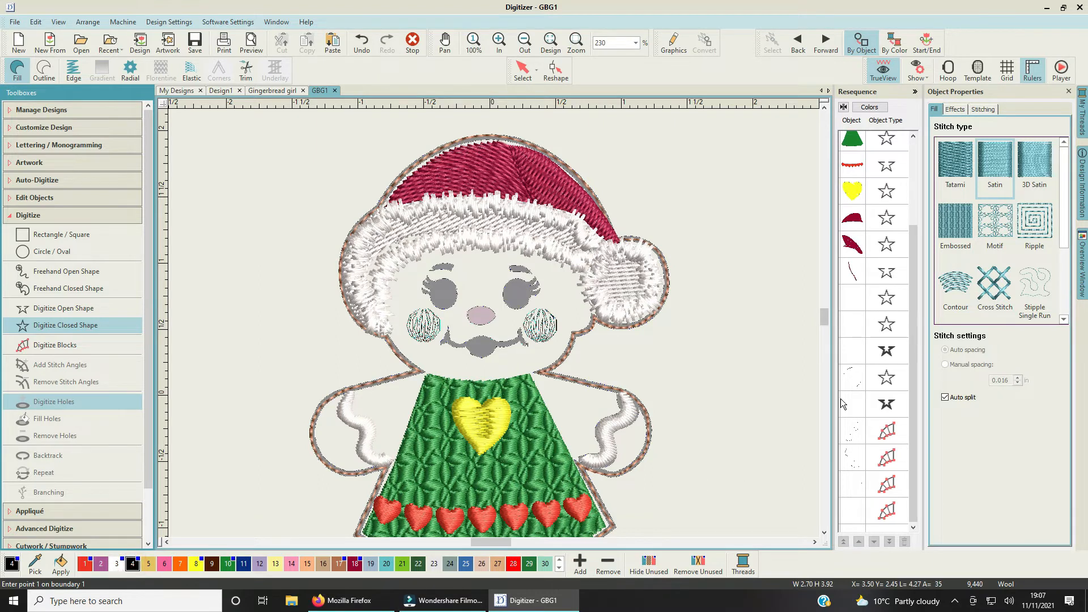
click(911, 331)
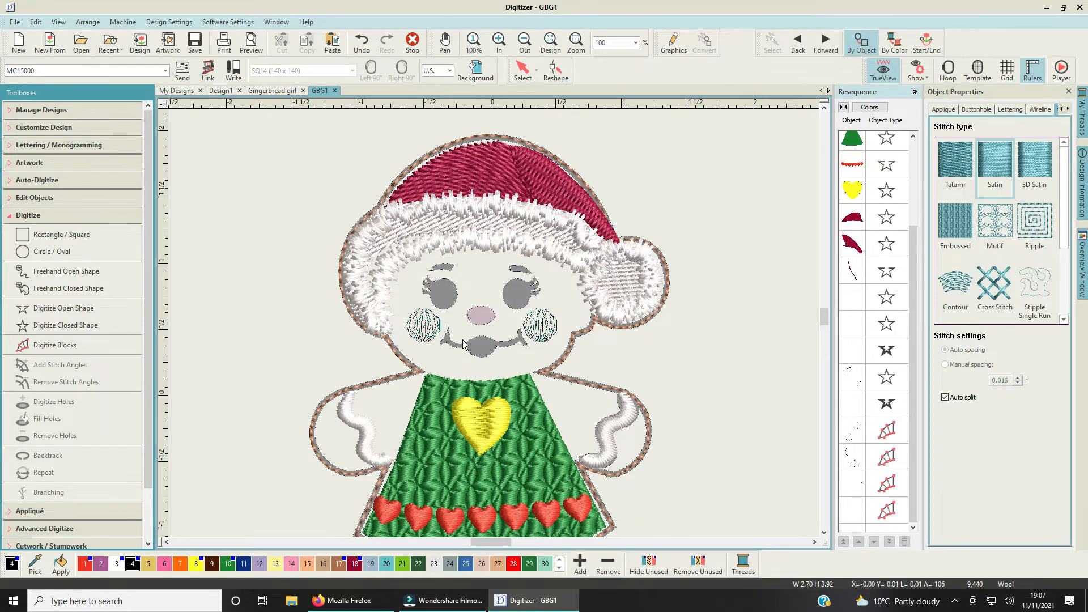
Step: Digitize the left eyebrow as a black satin block shape, placing paired points along the lower and upper edges of the artwork
scroll(463, 343, up, 1)
scroll(494, 327, up, 1)
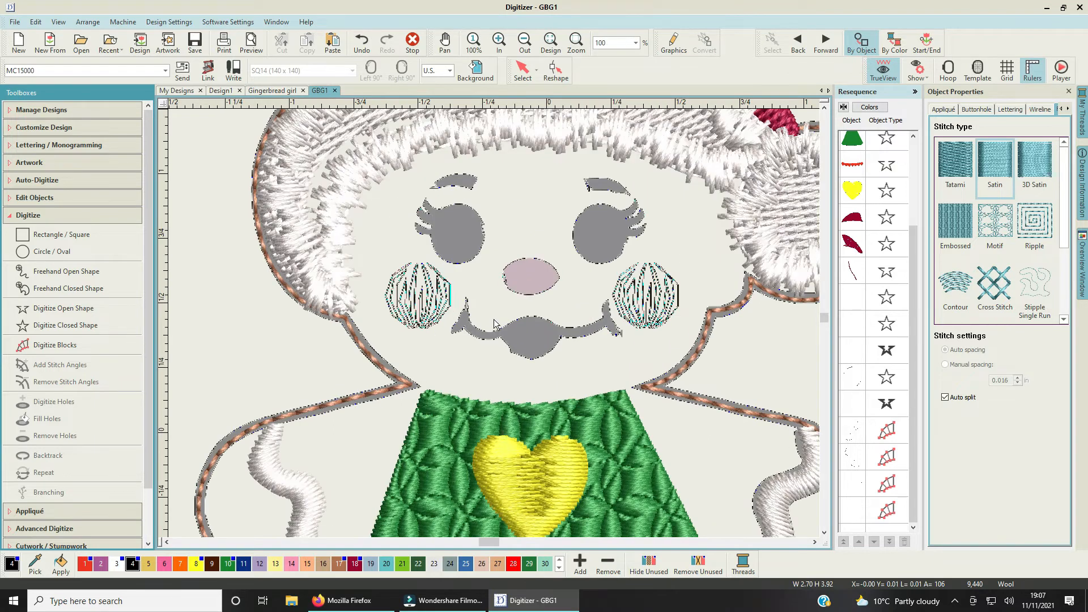
scroll(499, 210, up, 1)
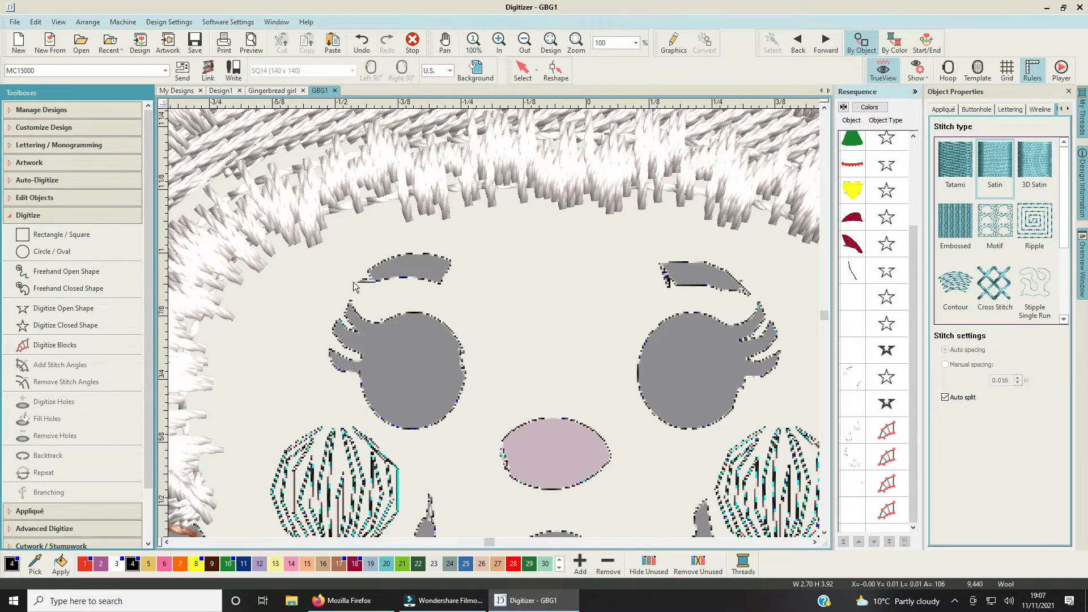
click(51, 346)
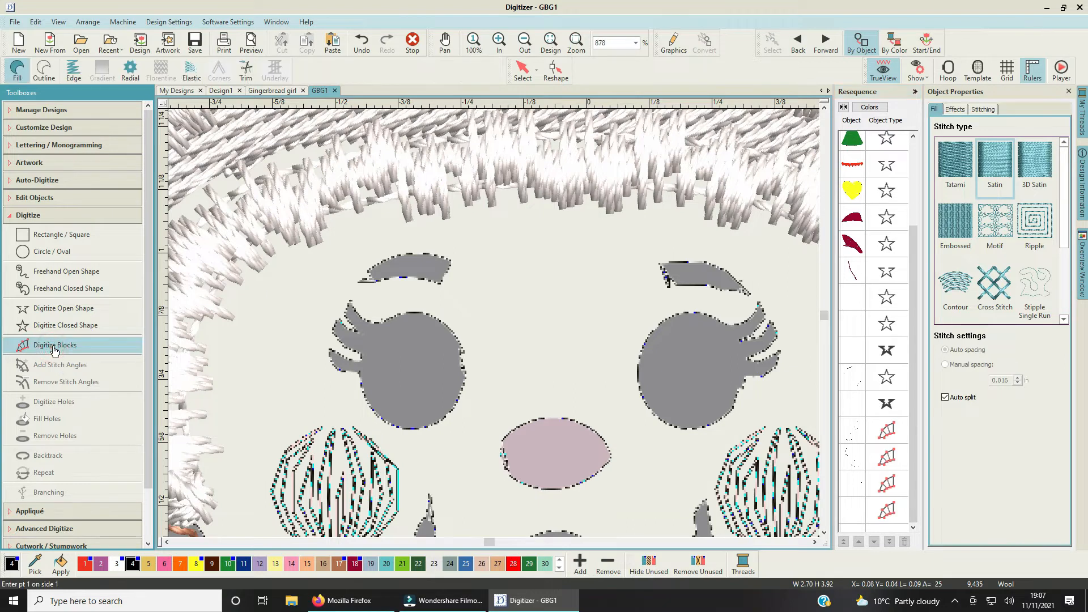
click(369, 271)
click(388, 285)
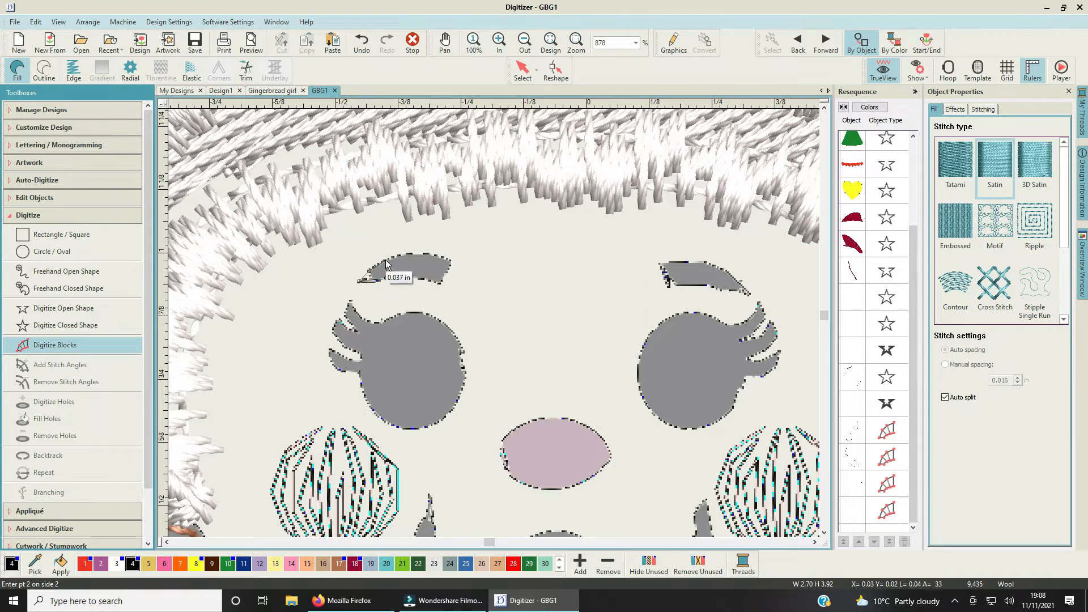
click(385, 263)
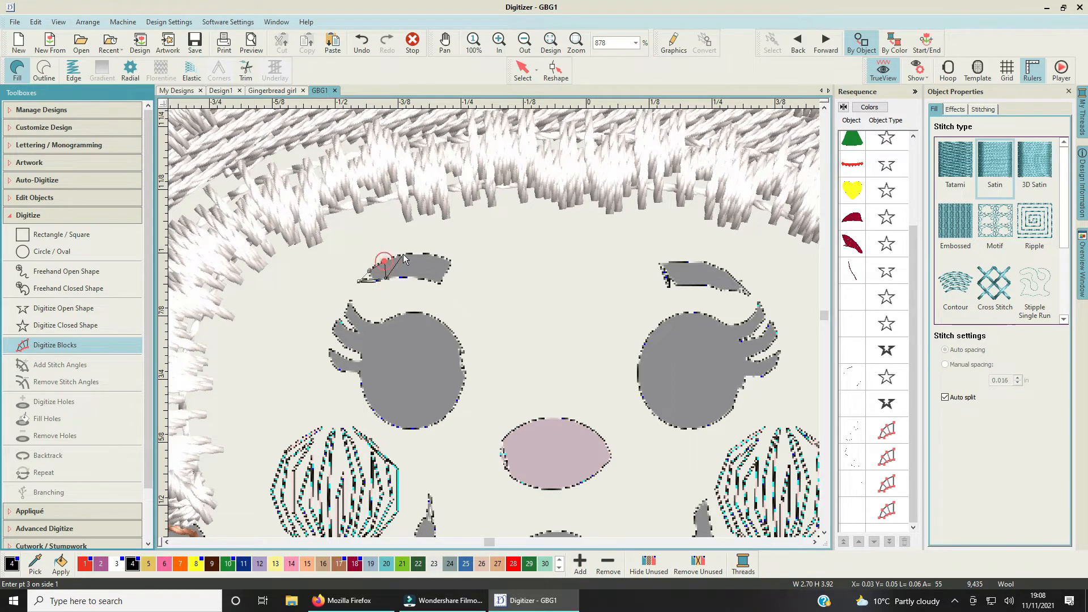
click(404, 282)
click(395, 259)
click(422, 281)
click(408, 255)
click(435, 282)
click(420, 253)
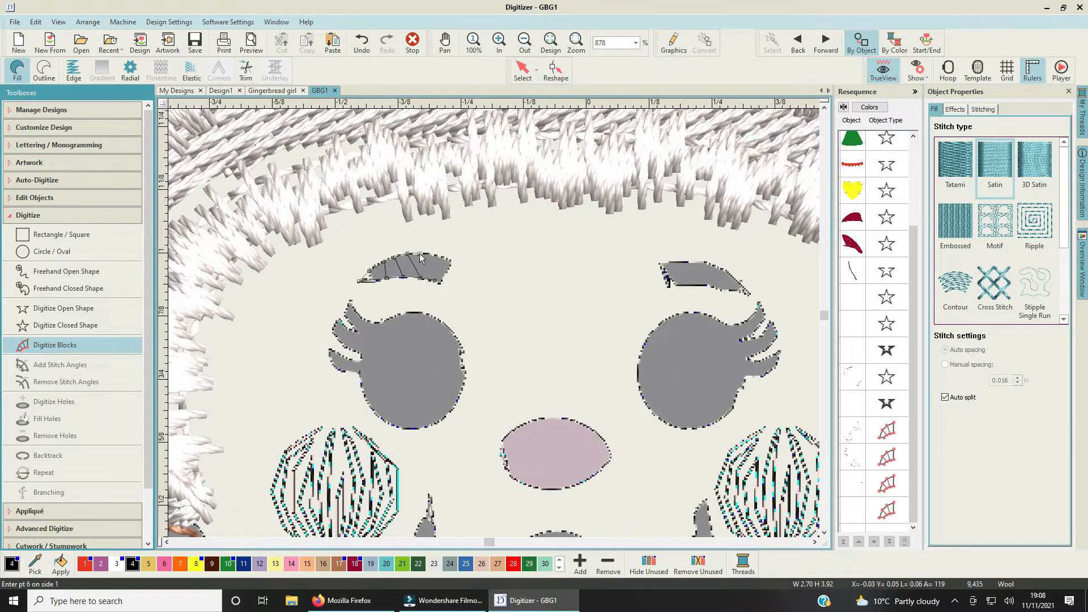
click(443, 283)
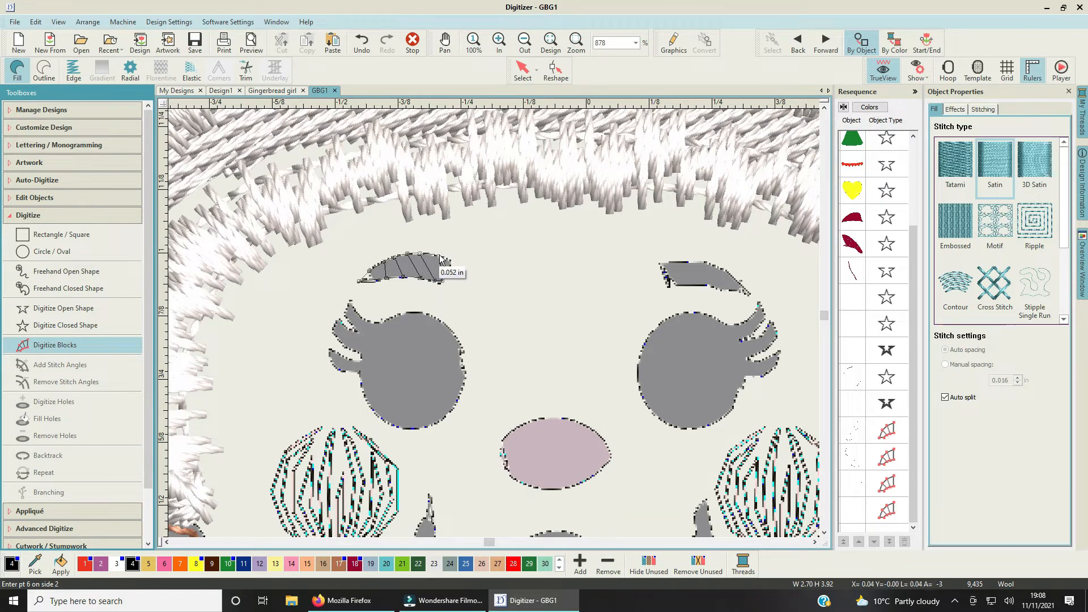
click(435, 257)
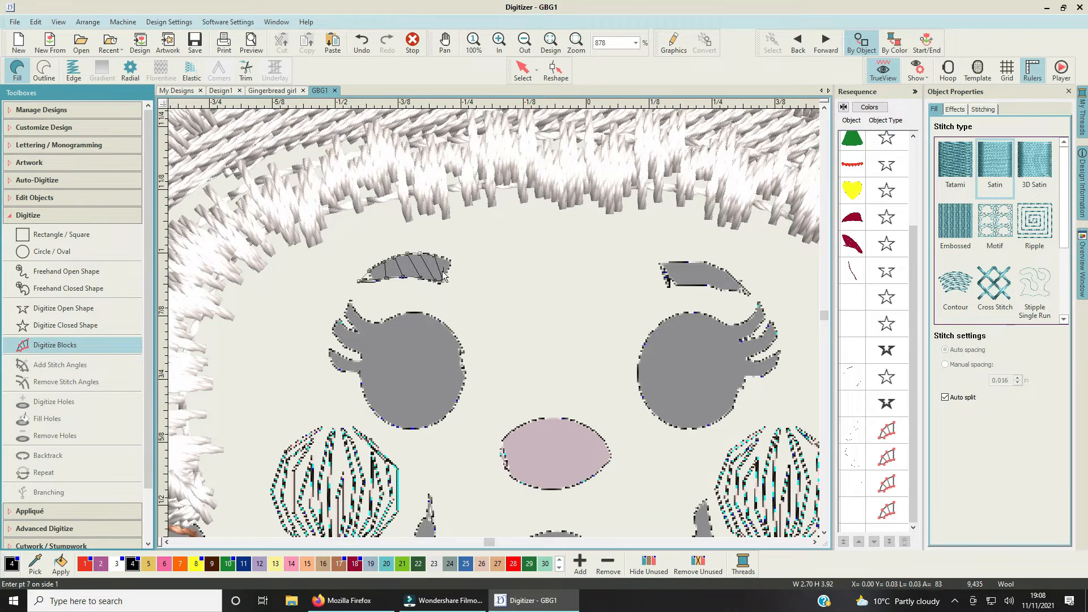
click(444, 282)
click(451, 265)
key(Return)
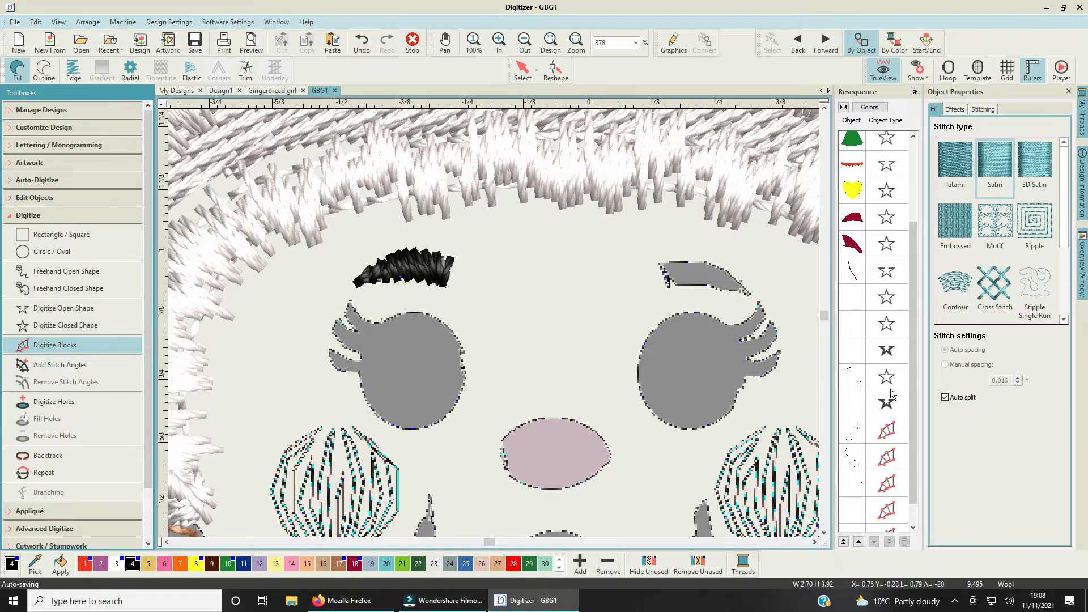
drag(909, 270, 916, 426)
key(Escape)
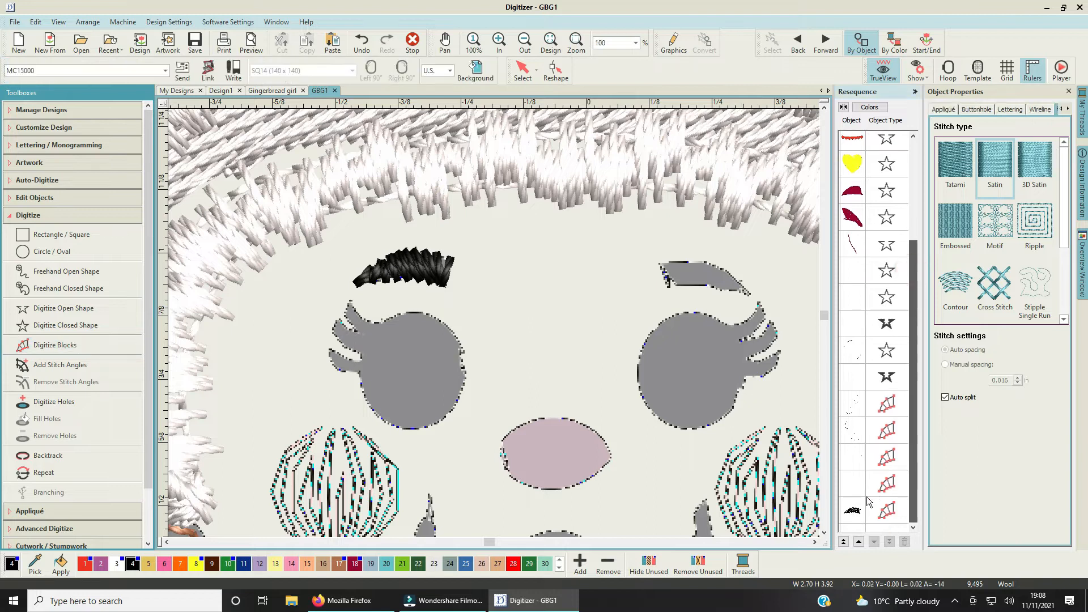
Step: Duplicate the left eyebrow and place the horizontally mirrored copy over the right eyebrow artwork
click(853, 512)
right_click(852, 510)
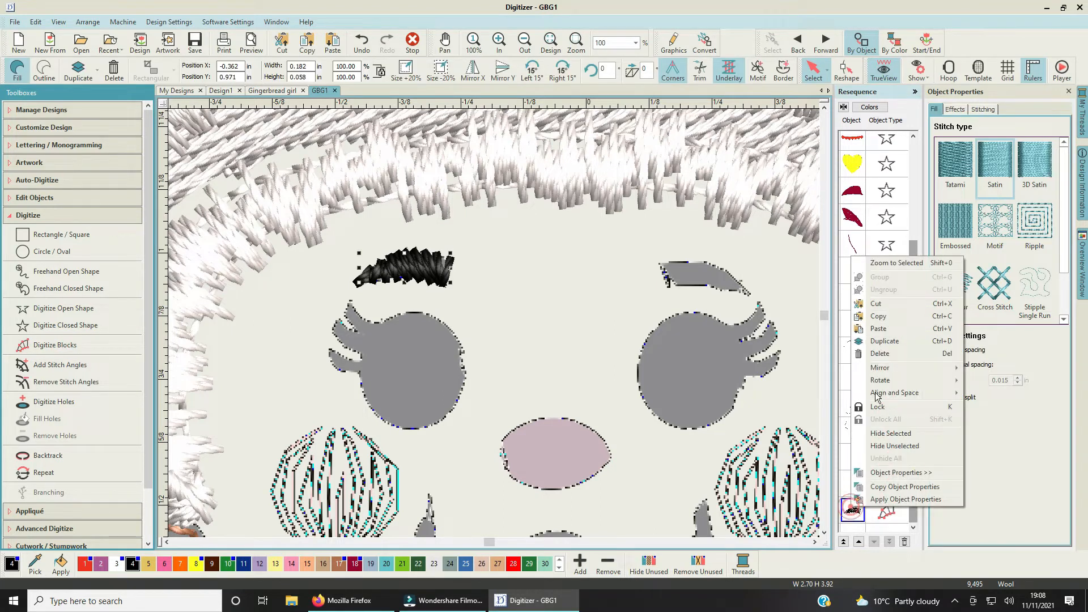
click(897, 341)
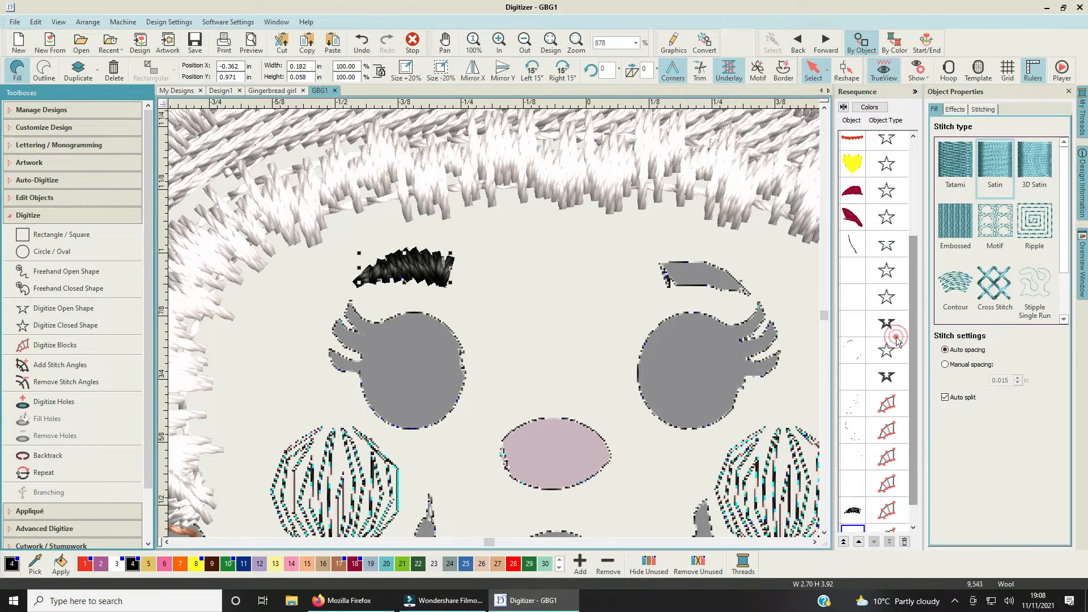
click(472, 70)
drag(401, 267, 704, 277)
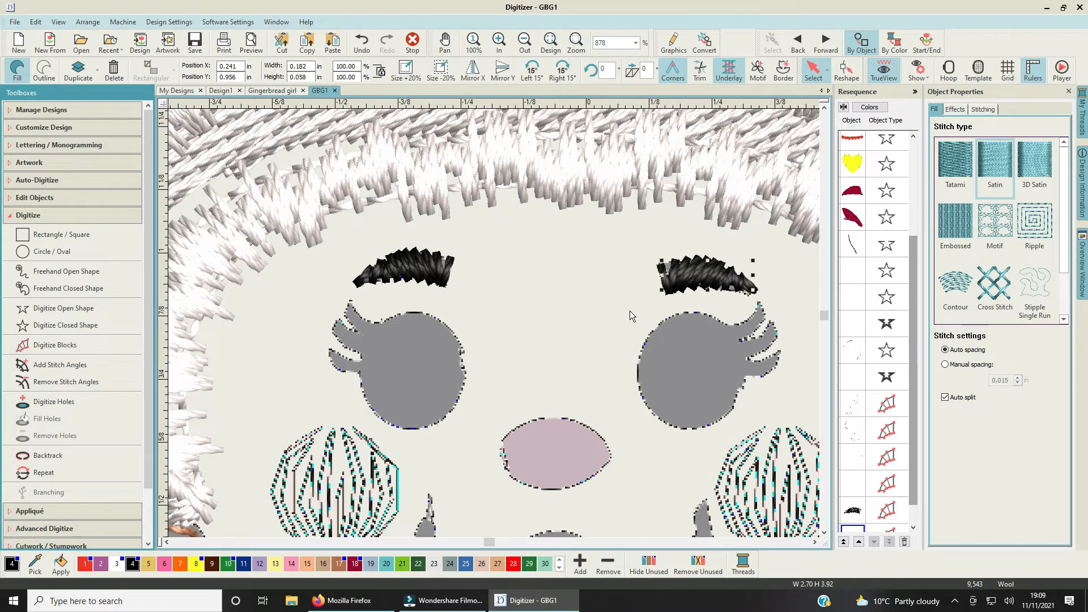
click(576, 314)
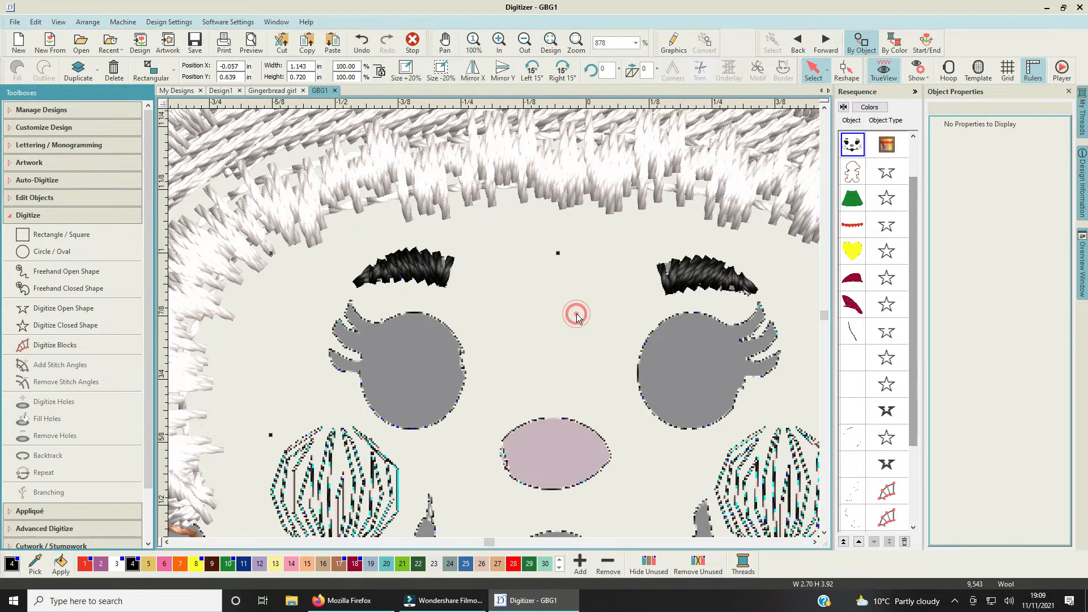
Step: Digitize a black satin-filled oval about 0.21 by 0.22 in over the left eye artwork
scroll(494, 323, down, 2)
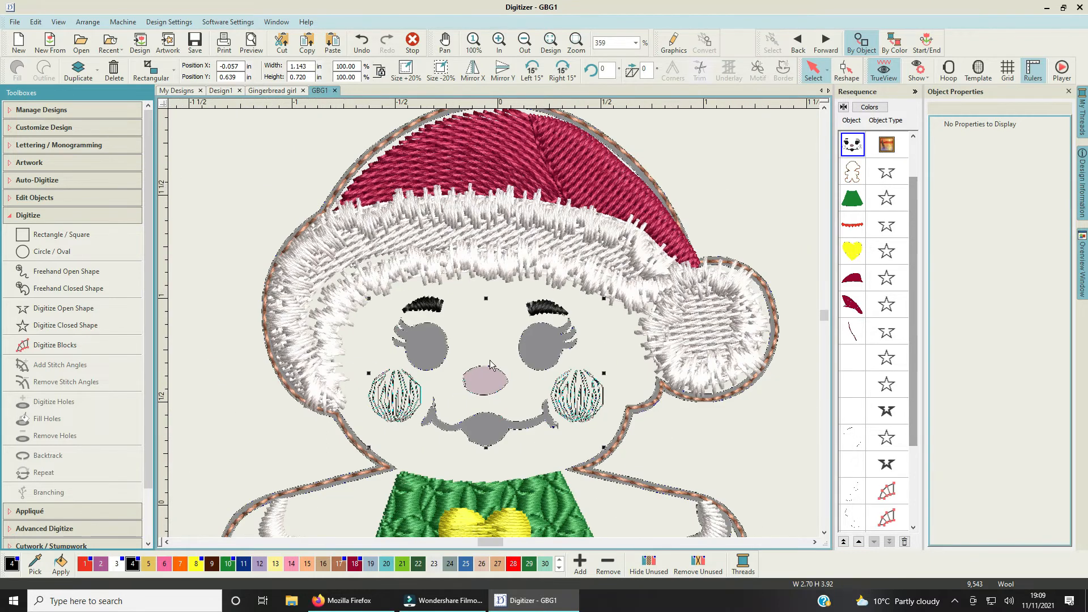
scroll(494, 324, up, 2)
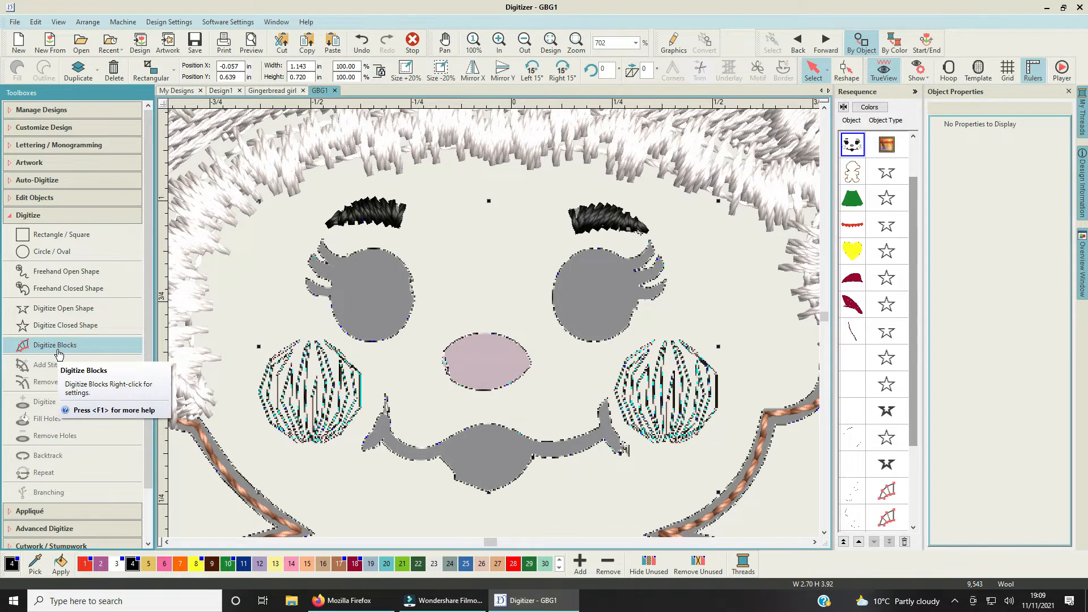
click(61, 255)
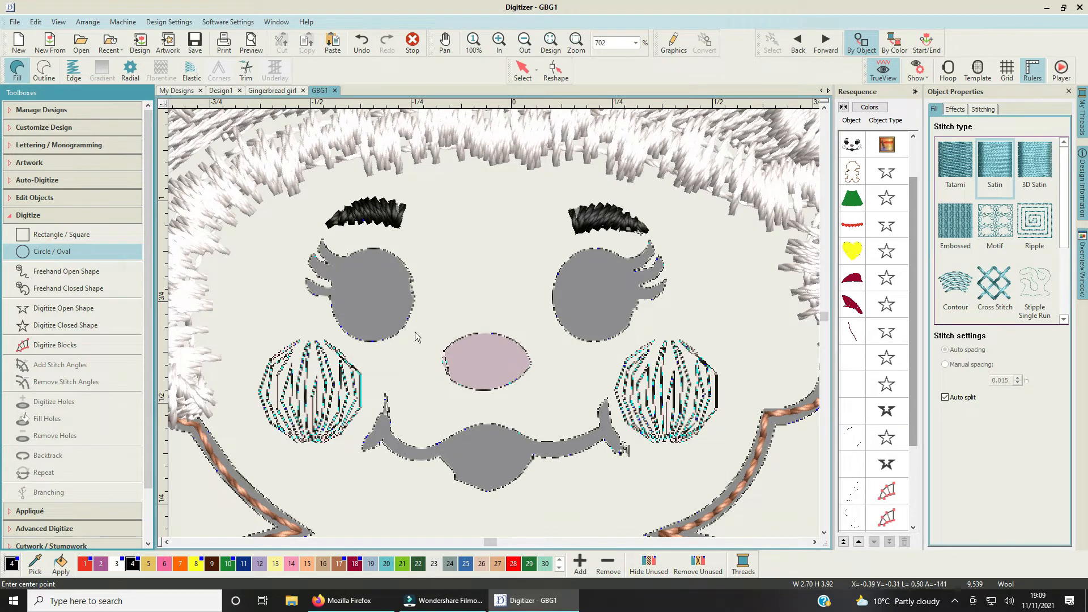
click(368, 290)
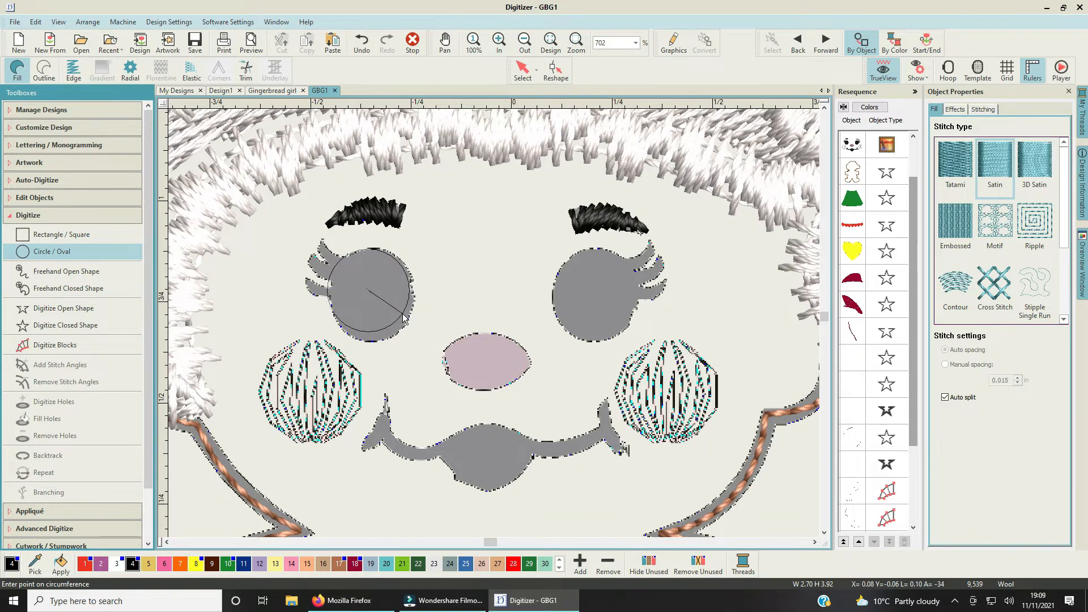
click(403, 318)
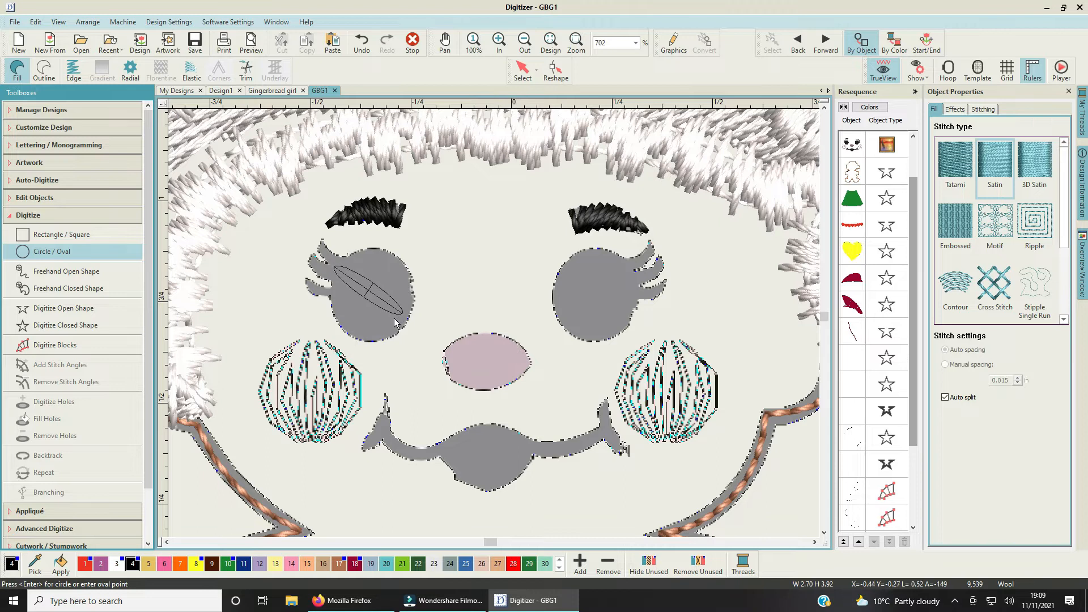
click(395, 364)
key(Return)
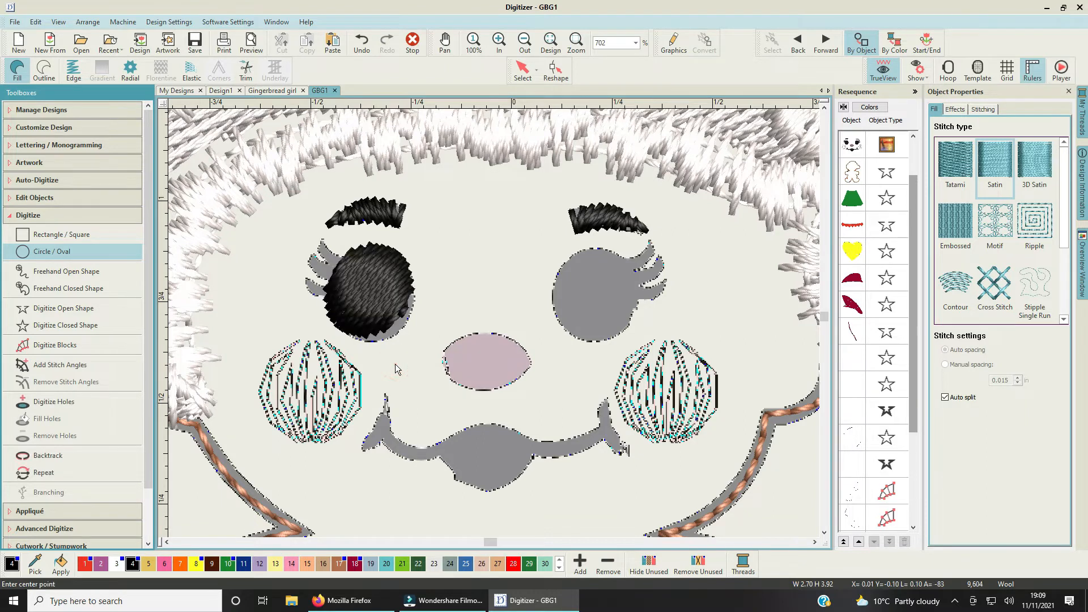
click(382, 281)
scroll(437, 249, up, 2)
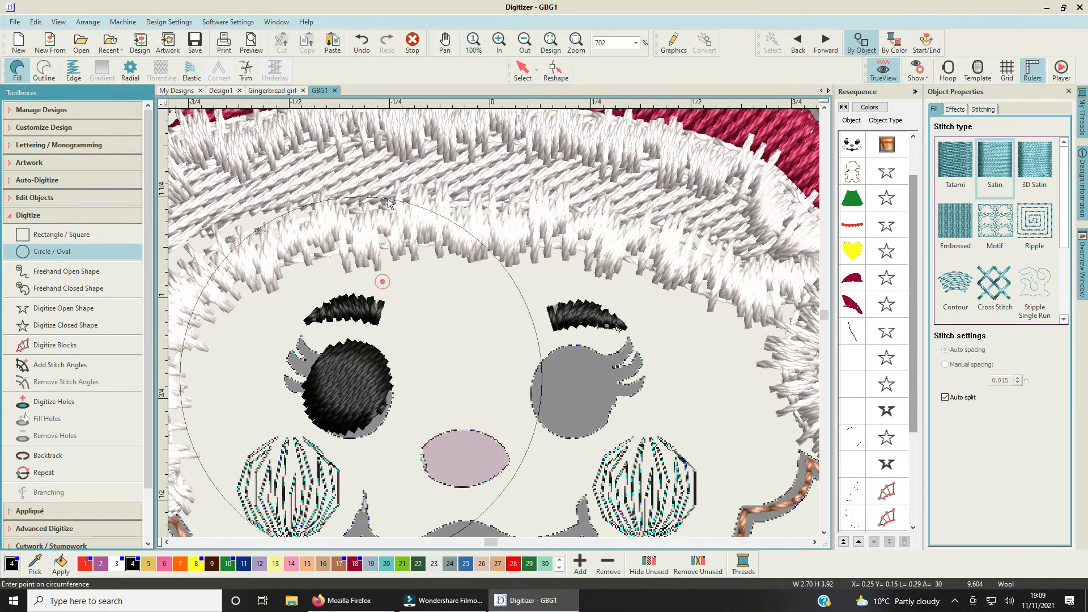
key(Escape)
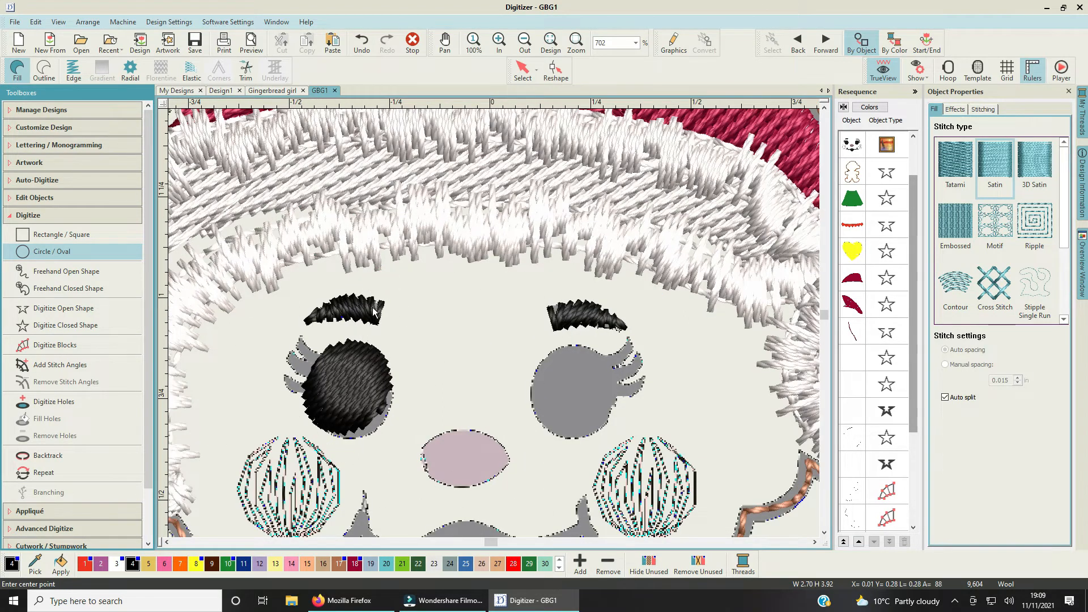
click(371, 318)
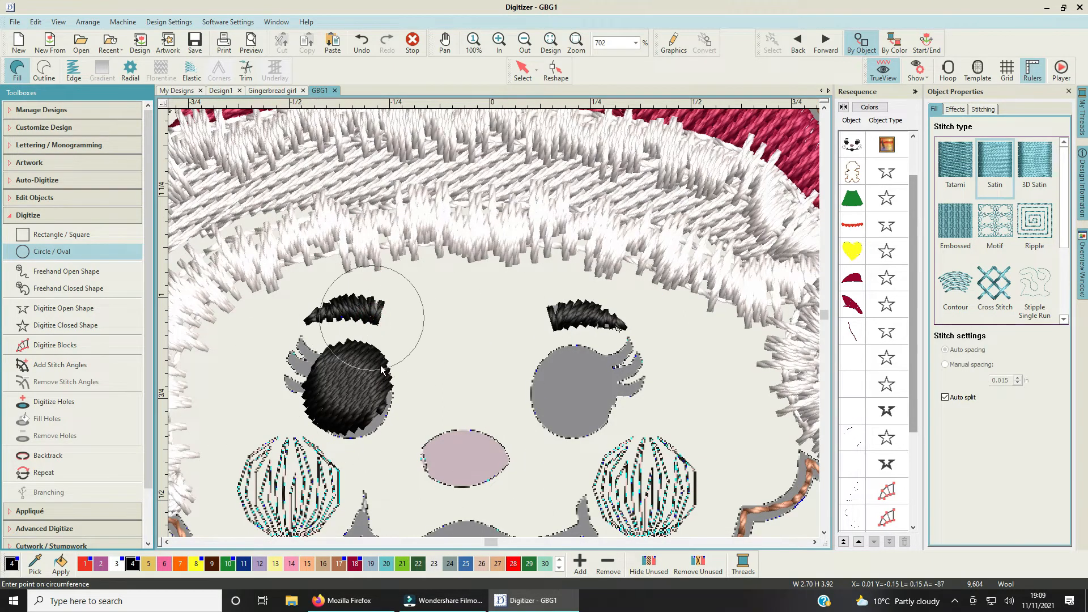
key(Escape)
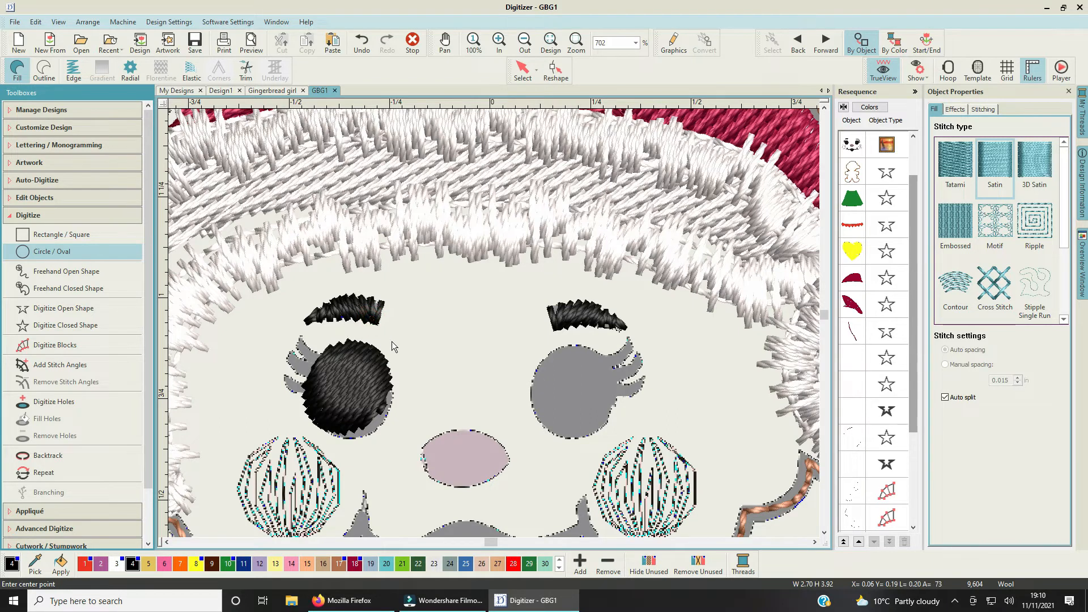
Step: Rotate the left eye oval 30° to the left and shift it slightly down and right to cover the eye artwork
click(522, 70)
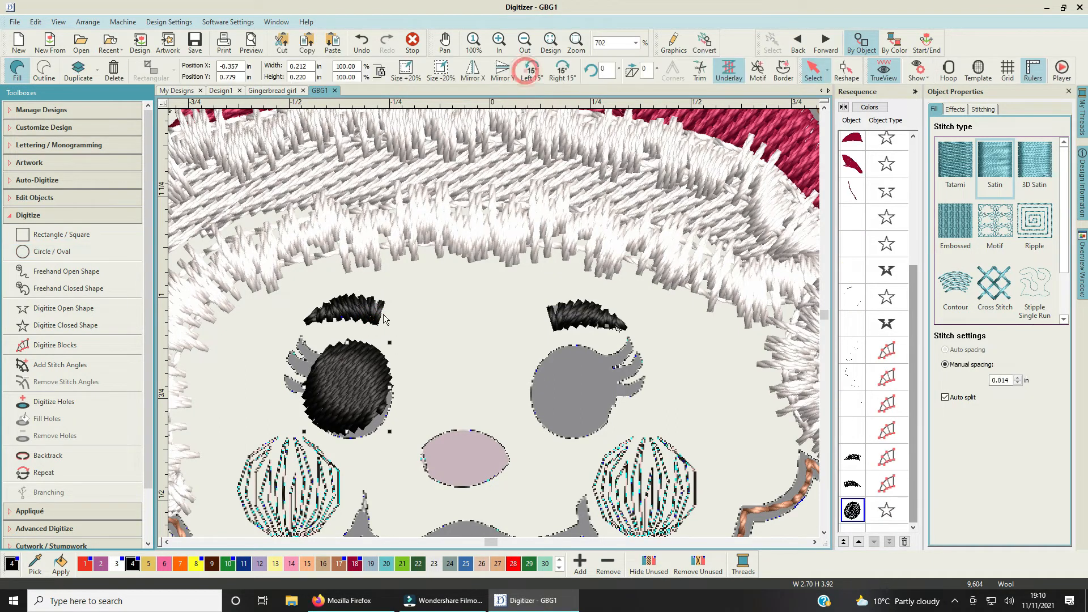
click(363, 406)
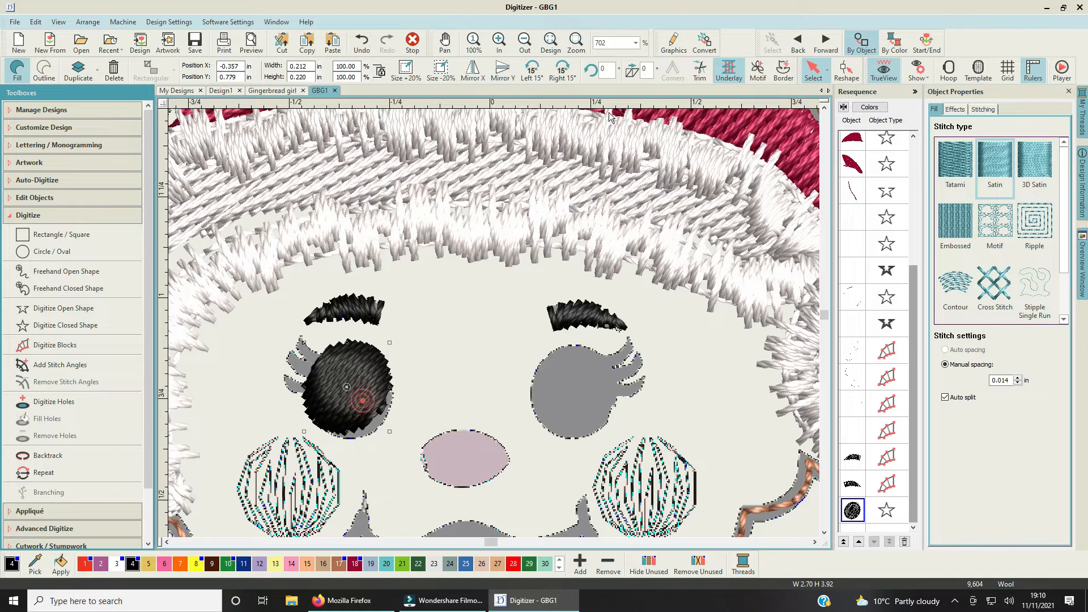
click(532, 70)
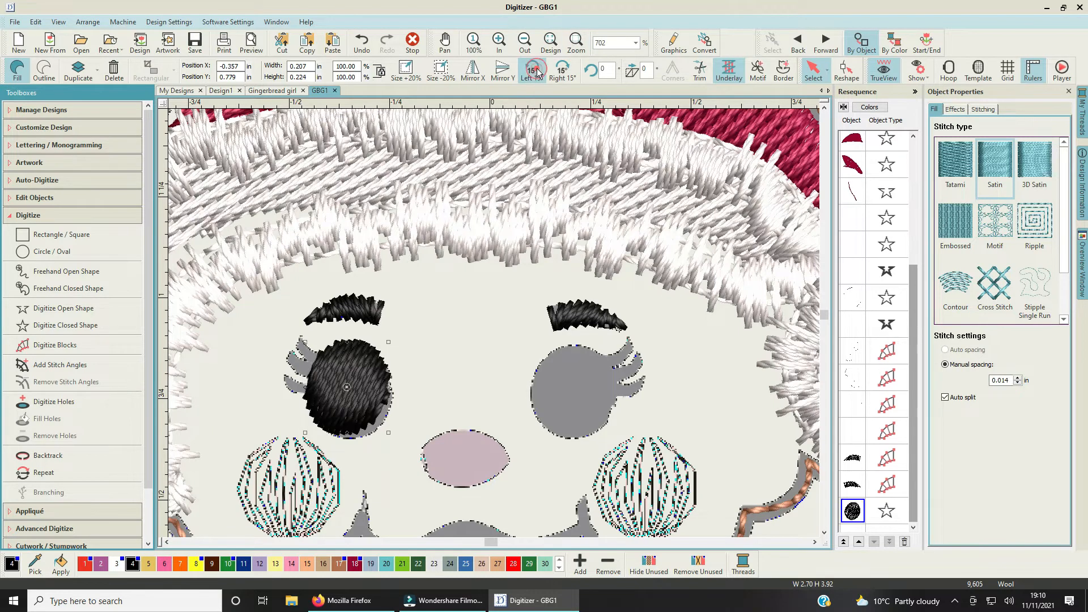
click(535, 71)
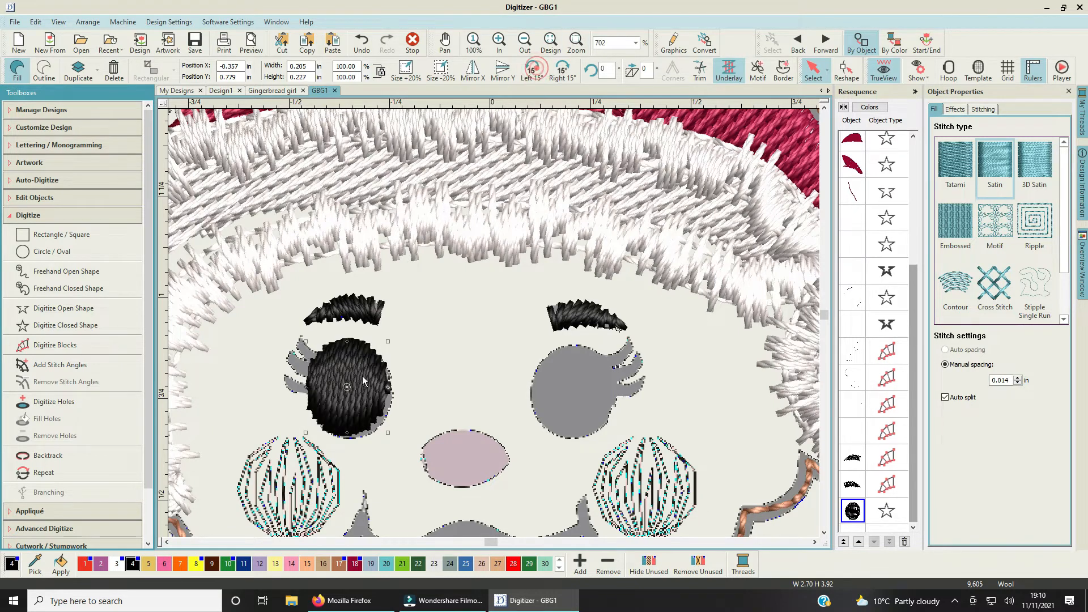
drag(363, 380, 365, 383)
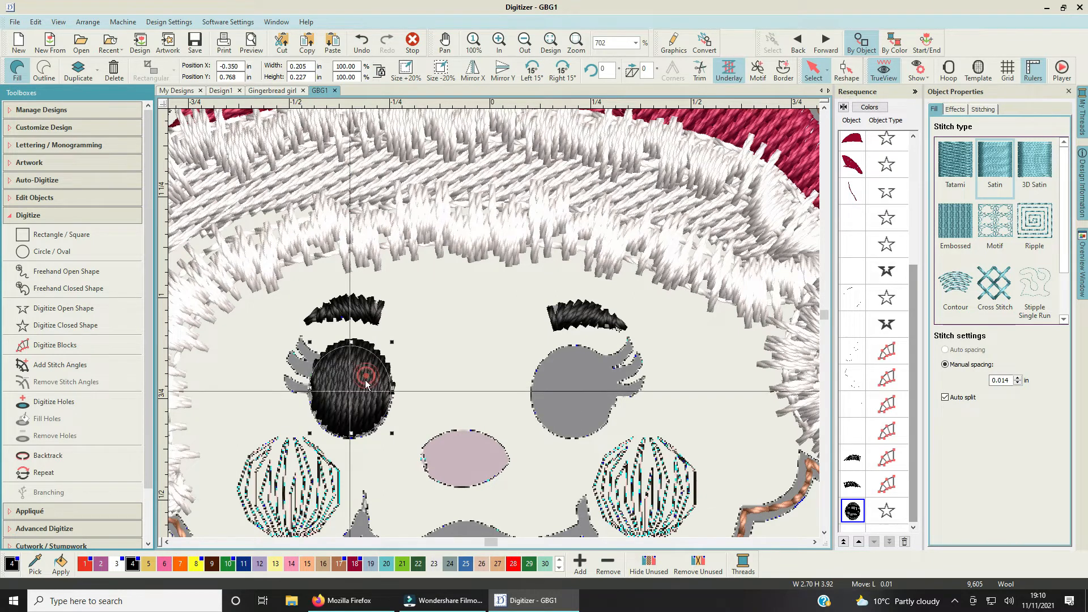
click(443, 325)
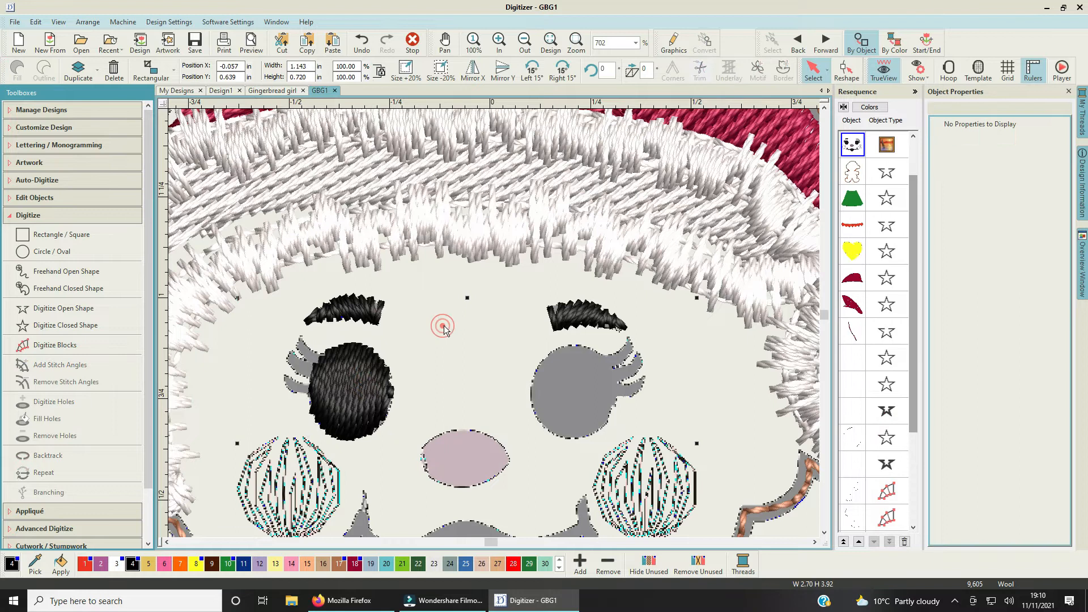
Step: Duplicate the left eye oval and place the copy over the right eye artwork
click(444, 325)
click(351, 396)
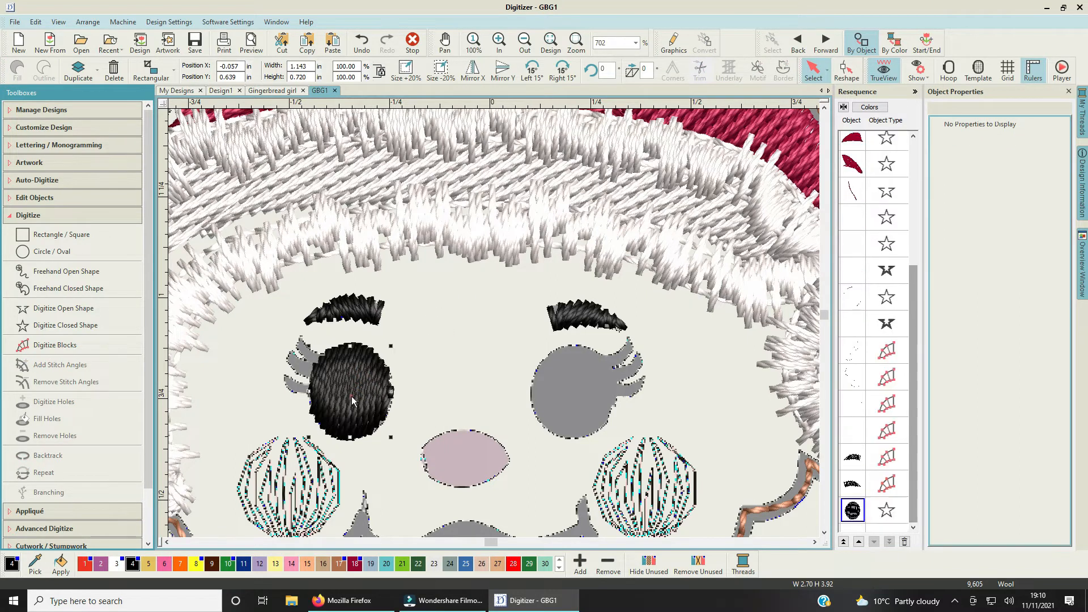
right_click(352, 396)
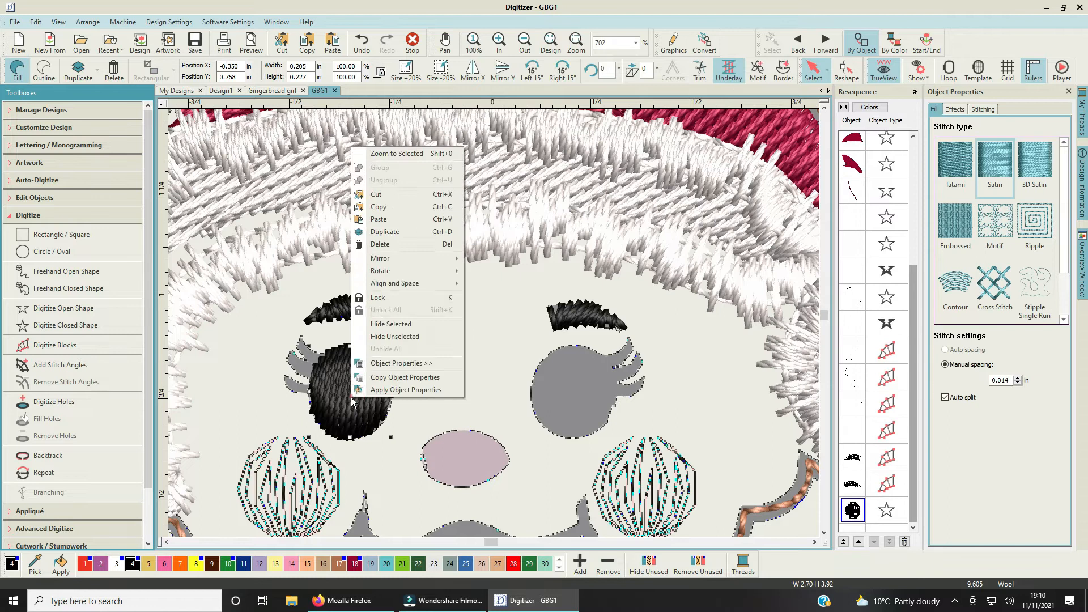
click(393, 232)
drag(355, 399, 580, 400)
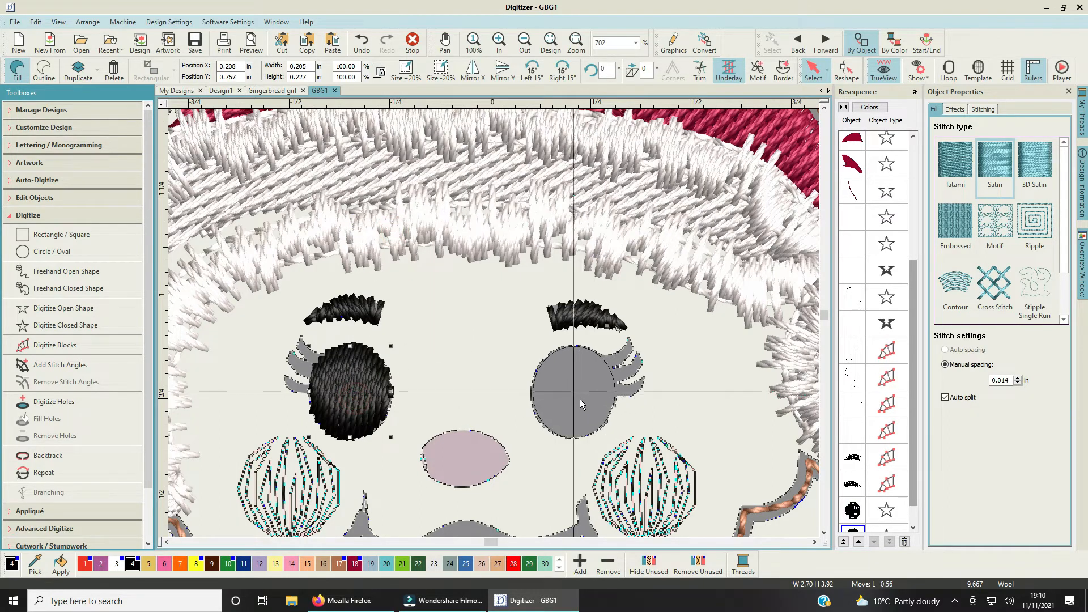
click(451, 330)
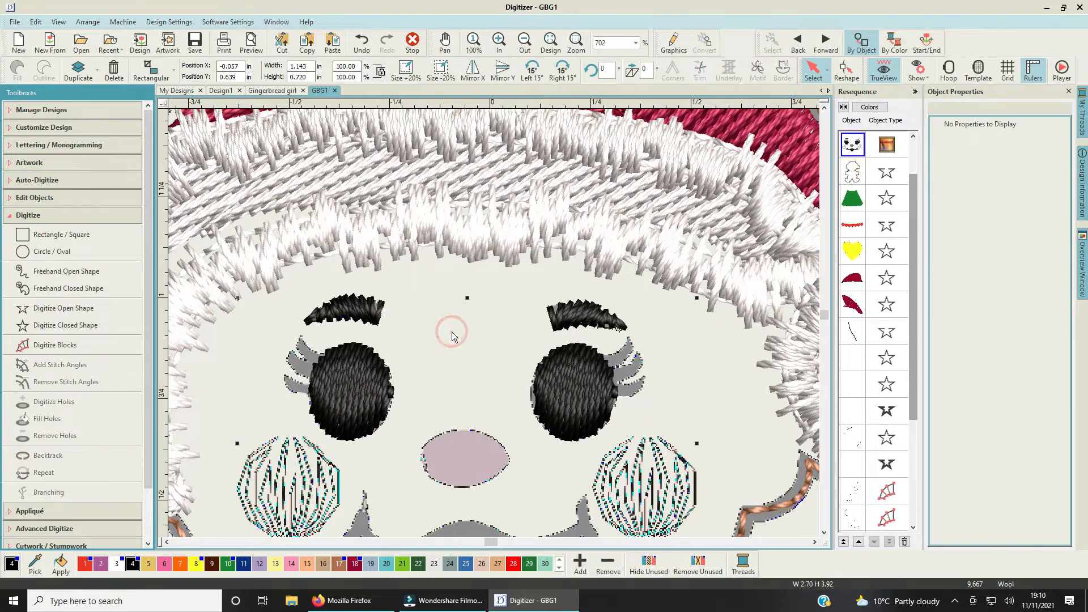
Step: Save the design and nudge the right eye oval slightly left to align with the artwork
click(195, 42)
click(589, 404)
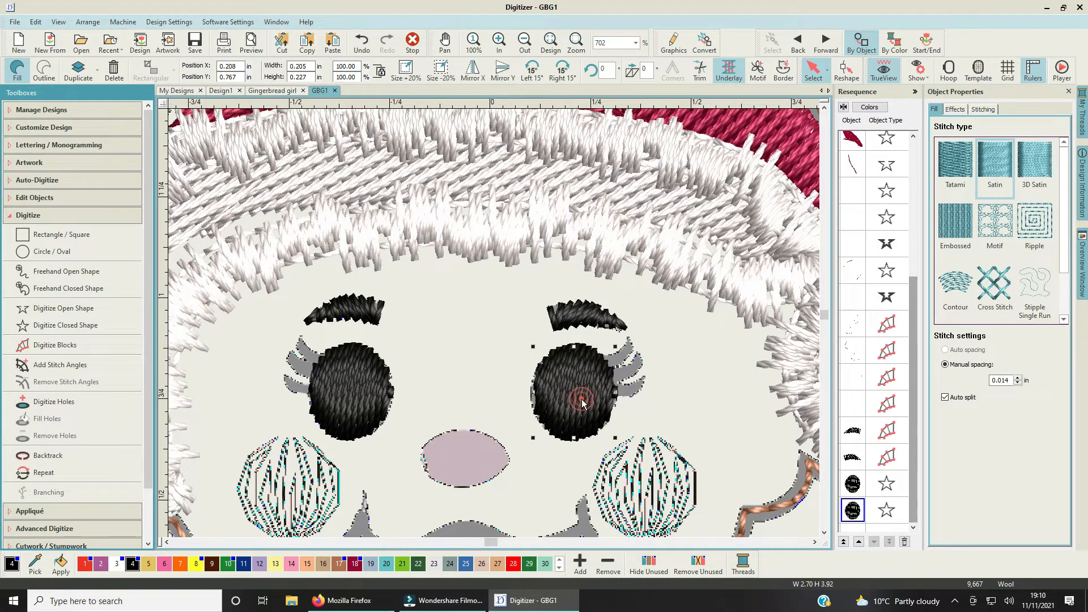
key(Left)
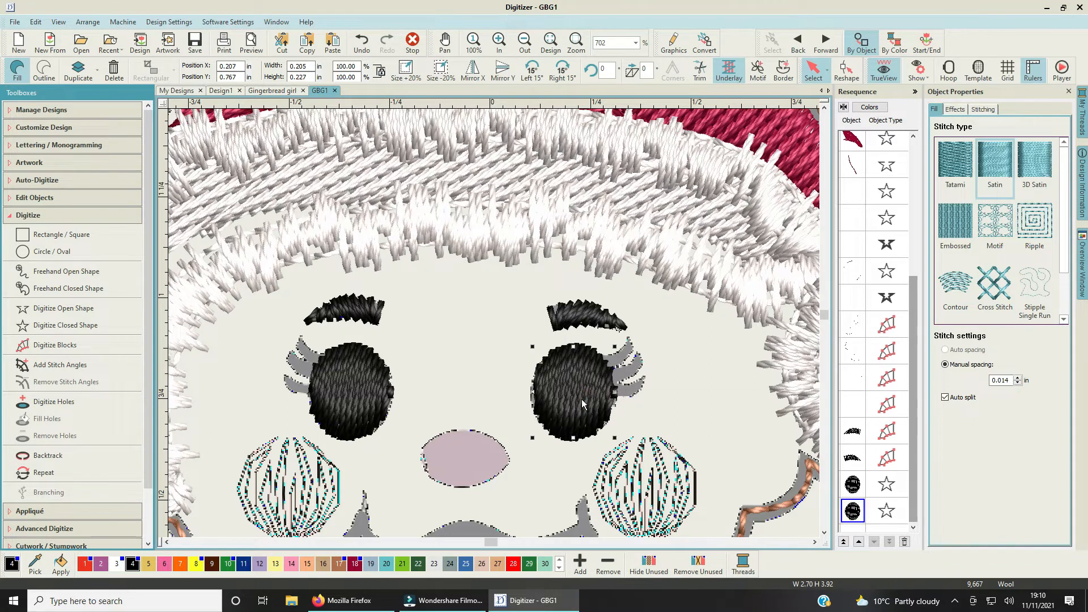
click(444, 362)
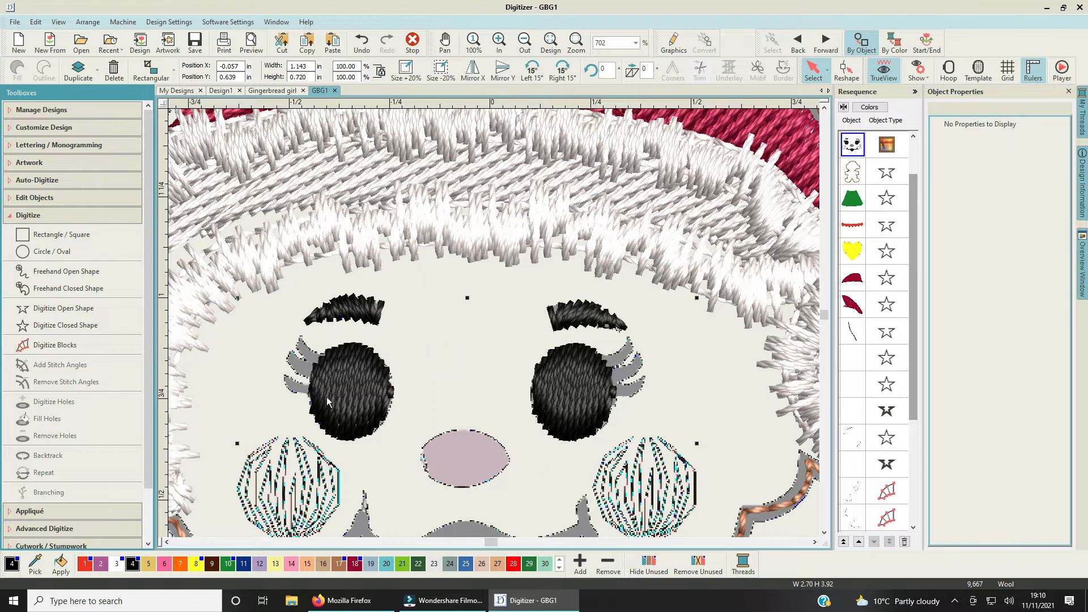
Step: Digitize the lowest lash of the left eye as a black satin closed shape, about 0.07 by 0.05 in, following the artwork
click(54, 344)
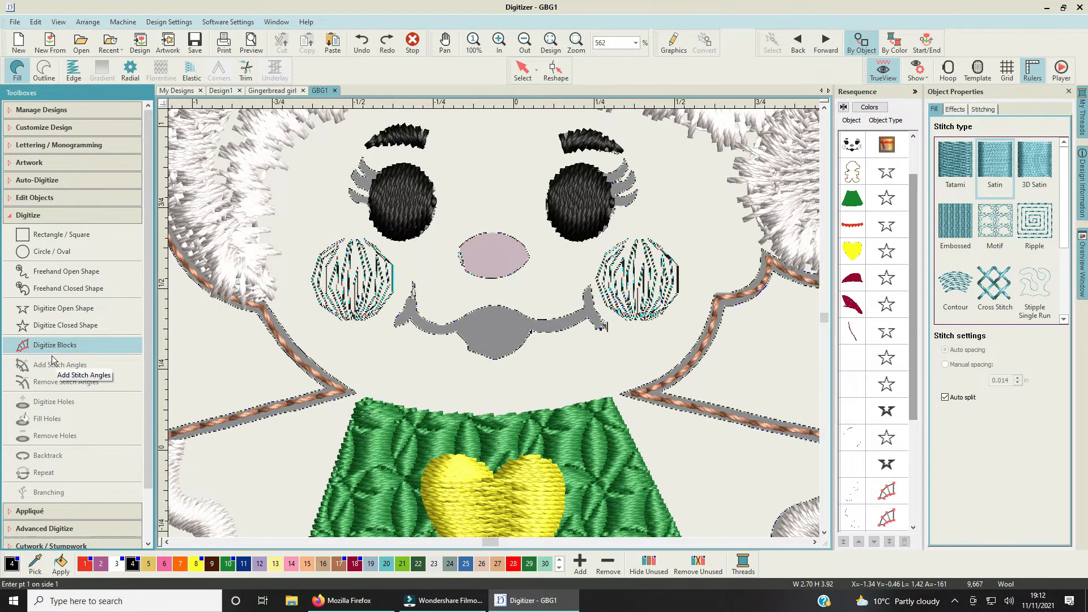
click(54, 332)
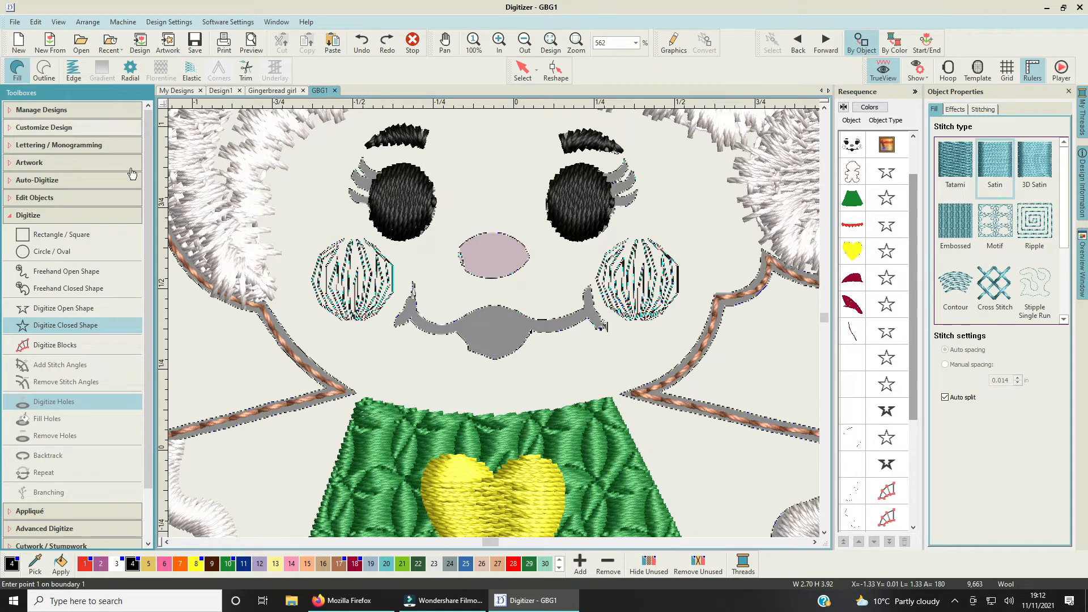
scroll(494, 323, up, 2)
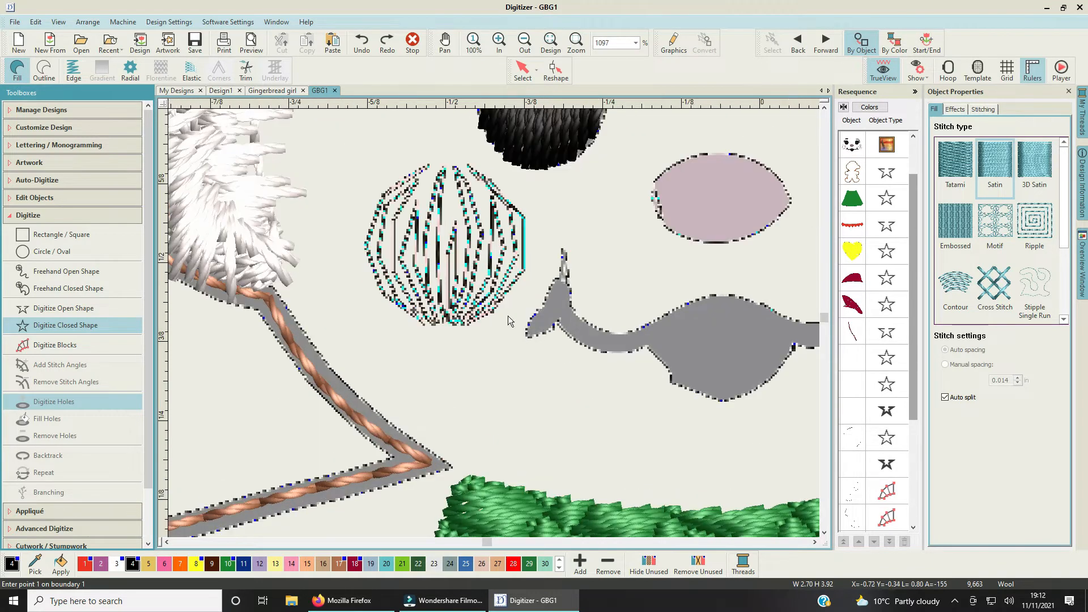
drag(827, 318, 826, 314)
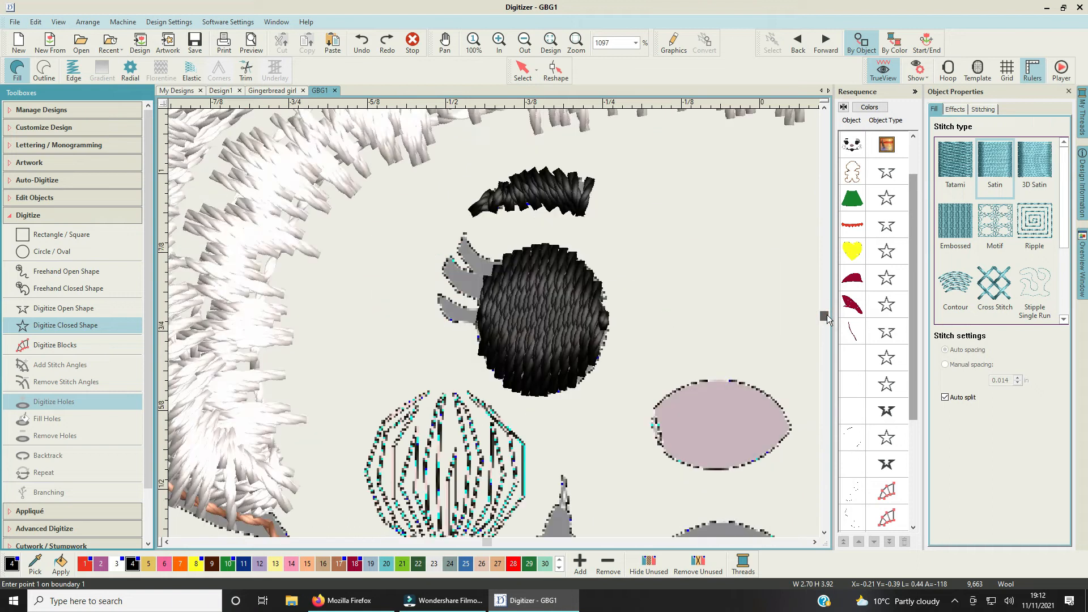
click(480, 309)
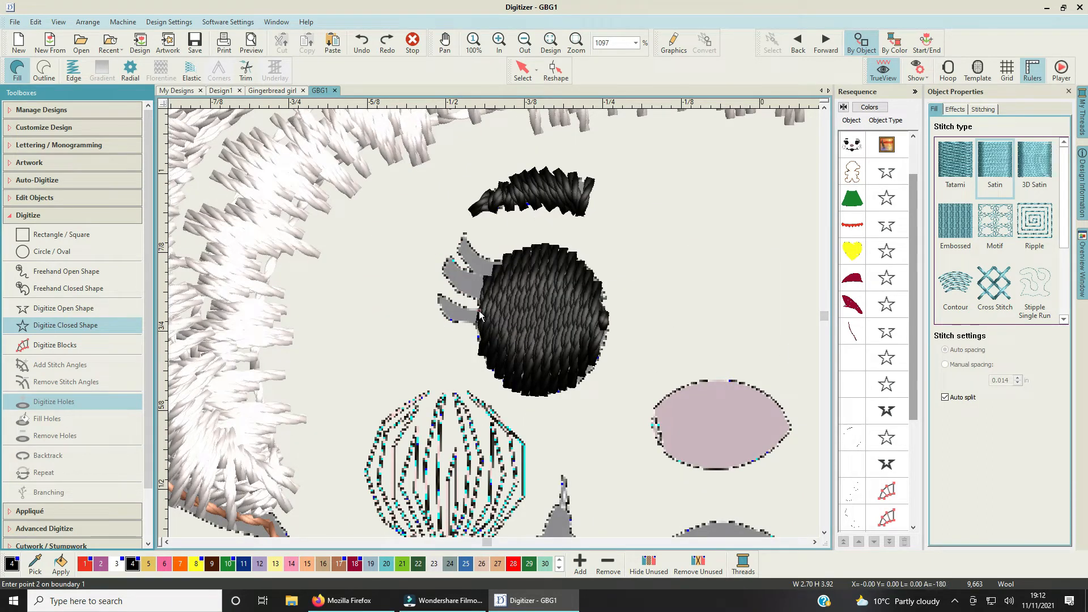
click(440, 301)
click(438, 297)
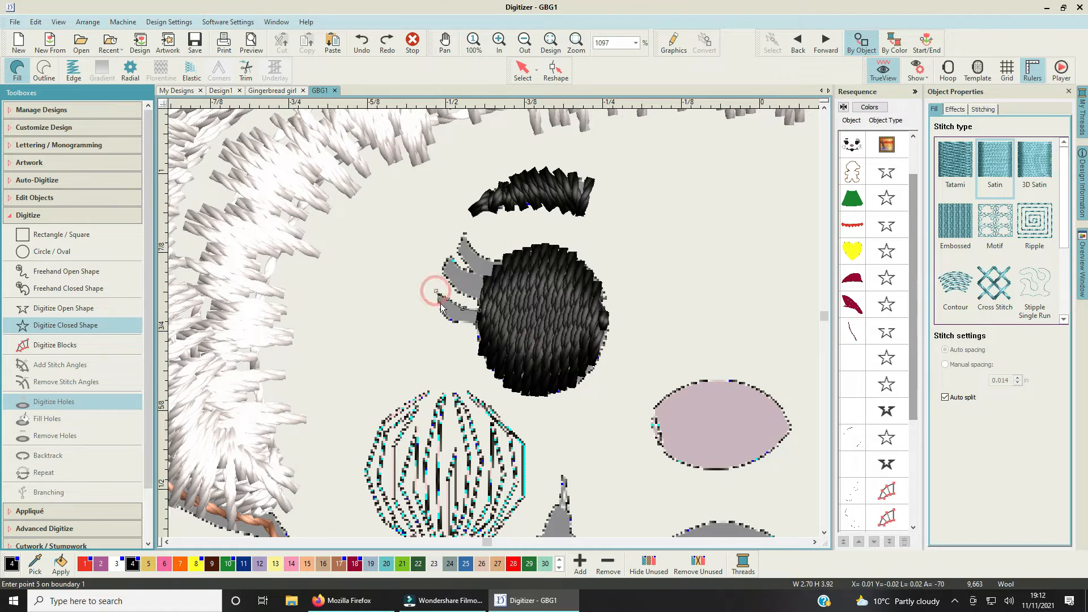
click(435, 291)
click(446, 317)
click(458, 321)
click(479, 327)
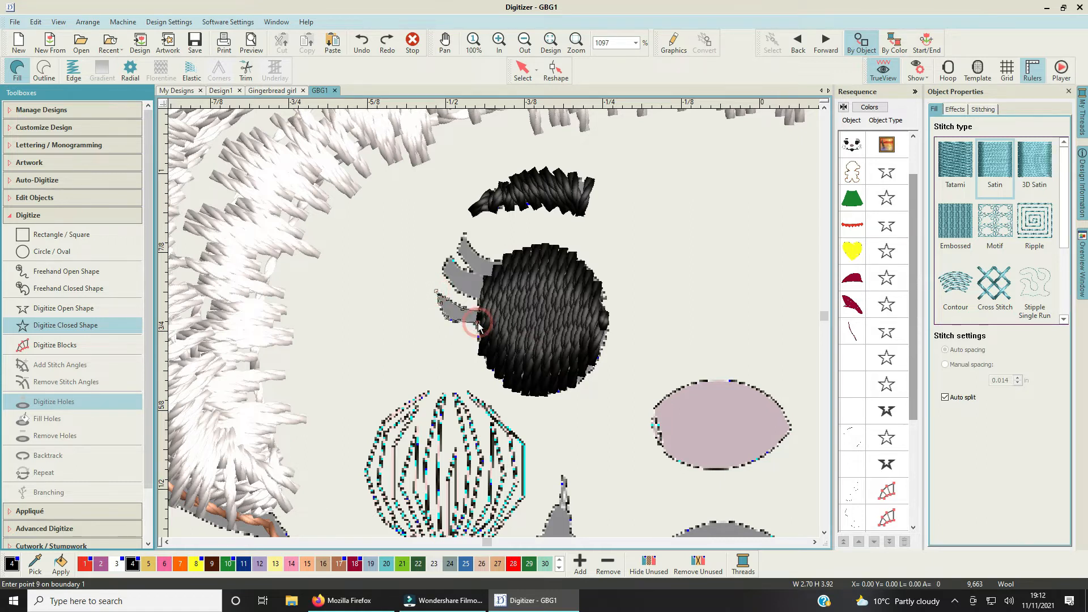
key(Return)
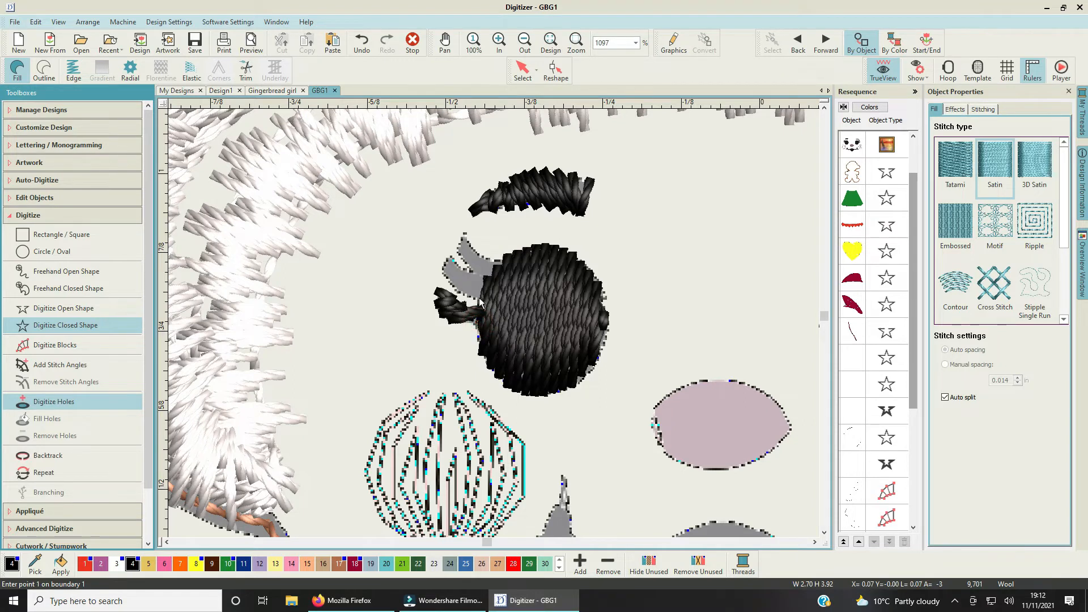
Step: Digitize the middle lash of the left eye as a black satin closed shape traced around the artwork
click(478, 301)
click(487, 276)
click(462, 273)
click(439, 258)
click(443, 273)
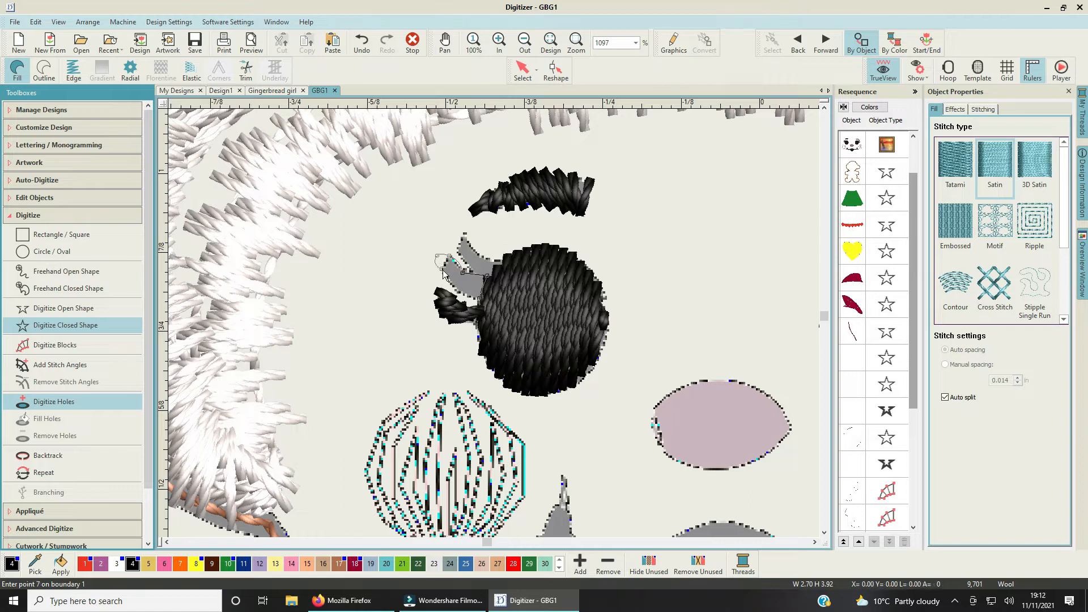
click(463, 299)
key(Return)
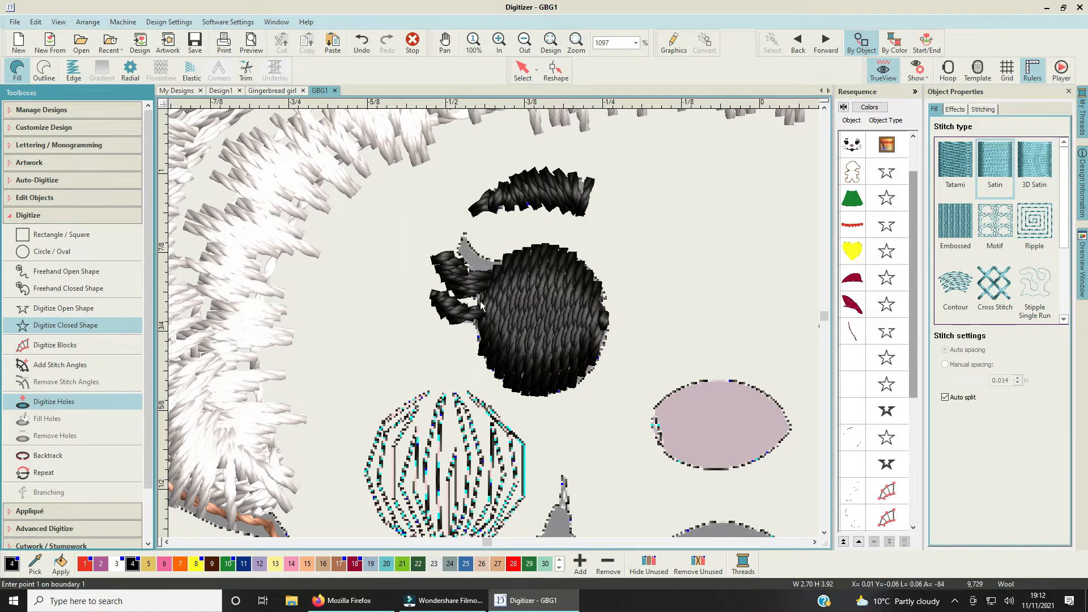
Step: Digitize the uppermost lash of the left eye as a black satin closed shape over the artwork
click(491, 271)
click(468, 262)
click(459, 247)
click(463, 231)
click(478, 251)
key(Return)
Step: Select the three left eyelash objects in the stitching sequence and group them
scroll(498, 323, down, 2)
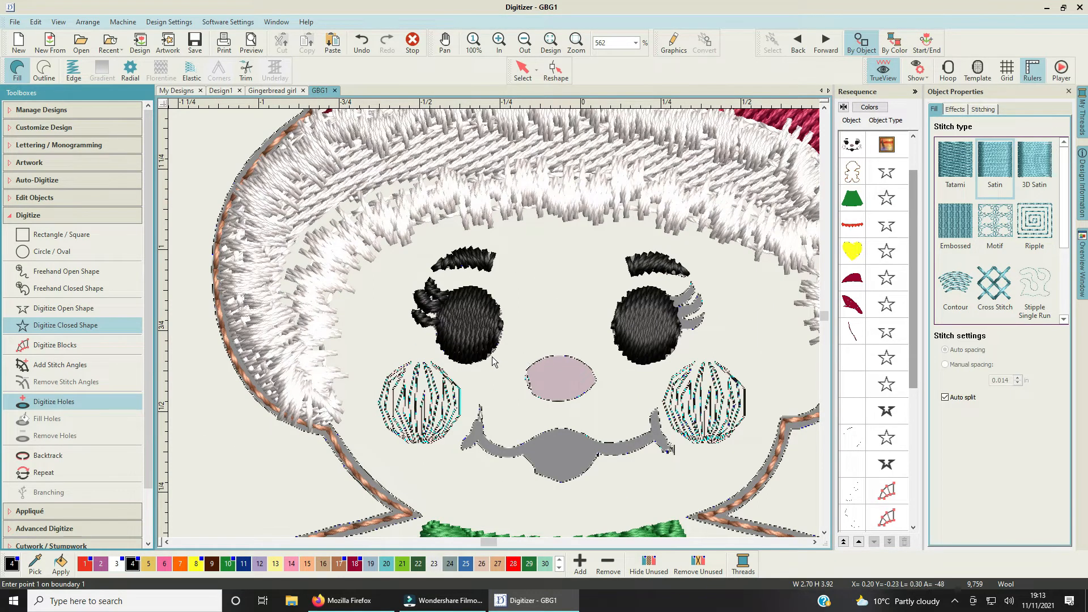
drag(912, 253, 902, 422)
click(852, 456)
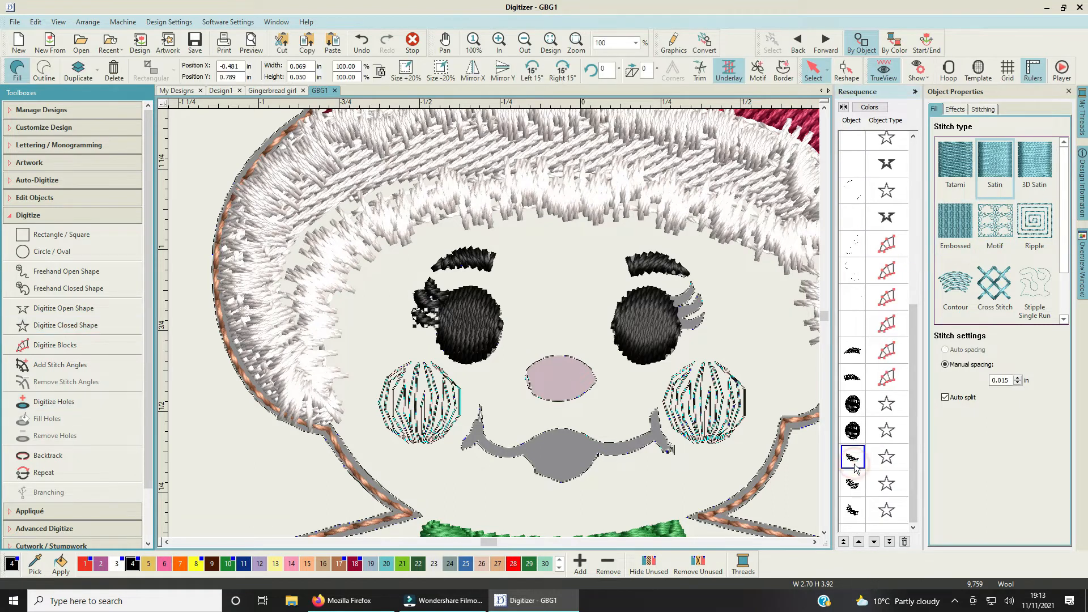
click(851, 523)
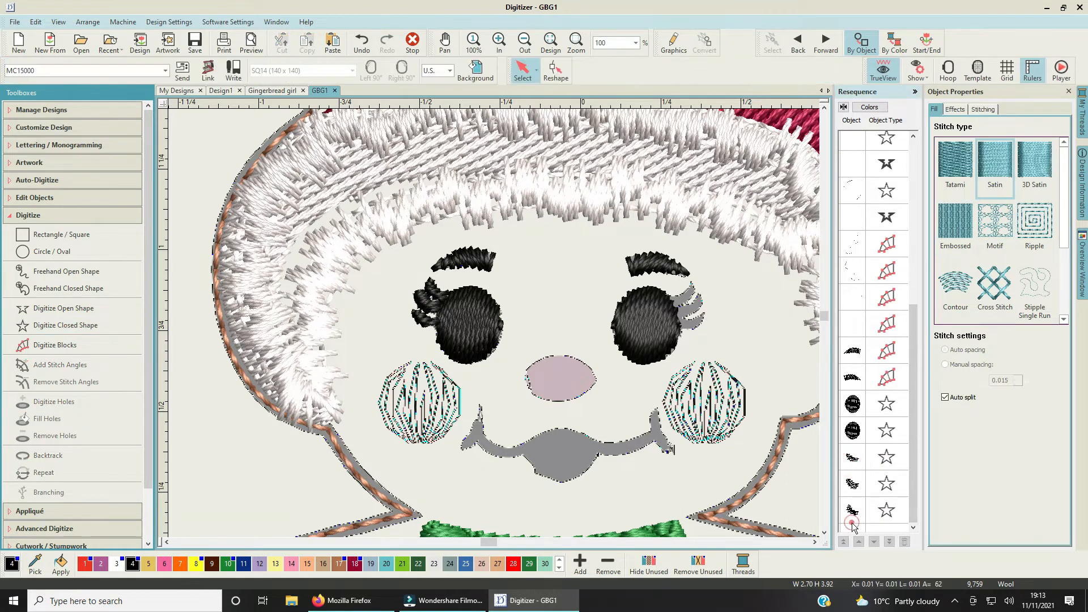
click(857, 458)
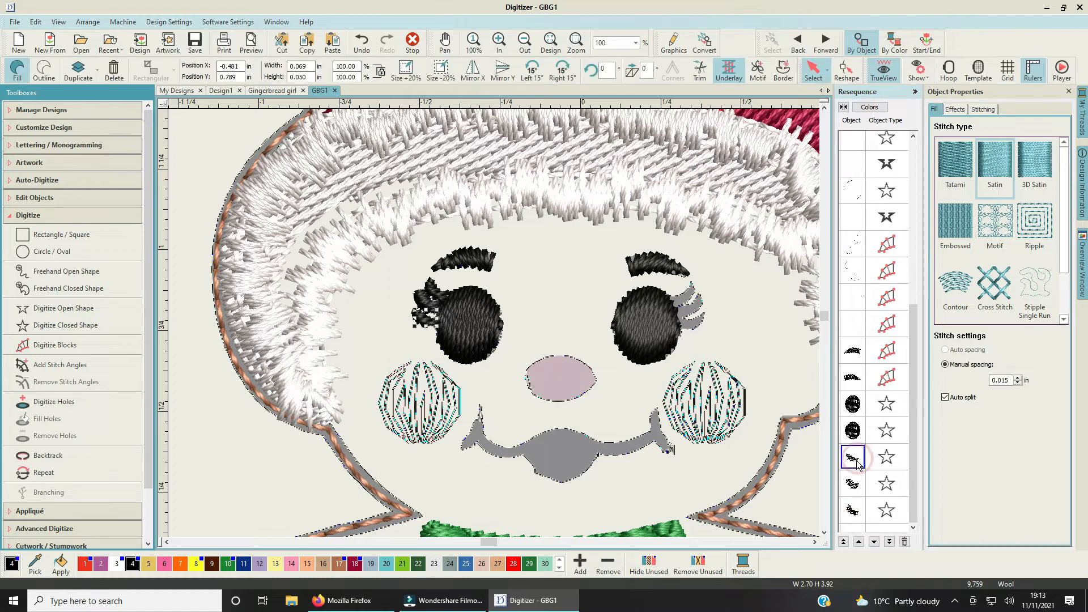
shift+click(851, 513)
right_click(852, 510)
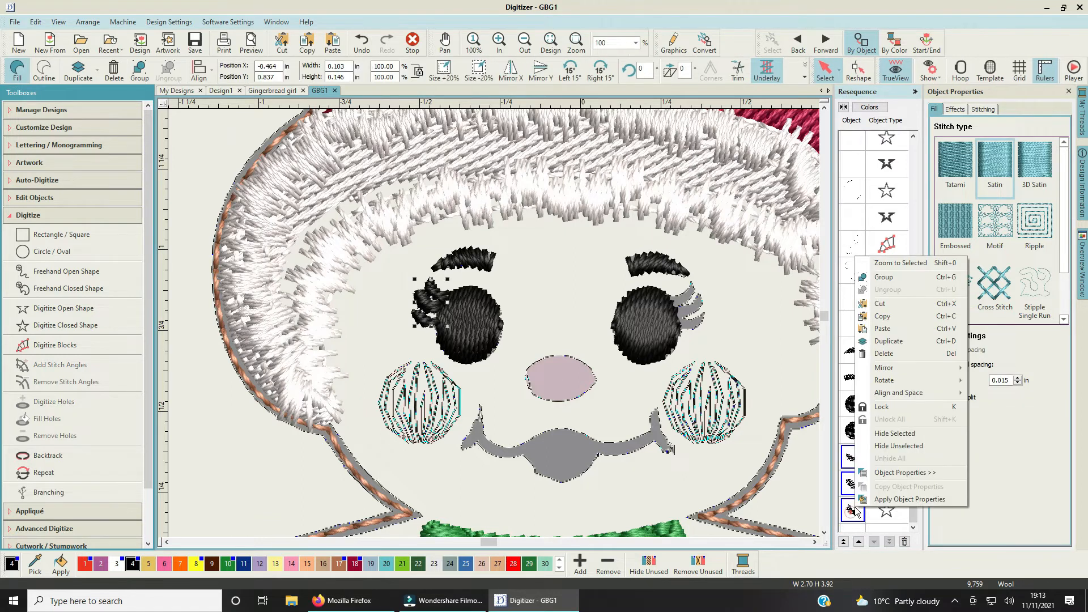
click(884, 277)
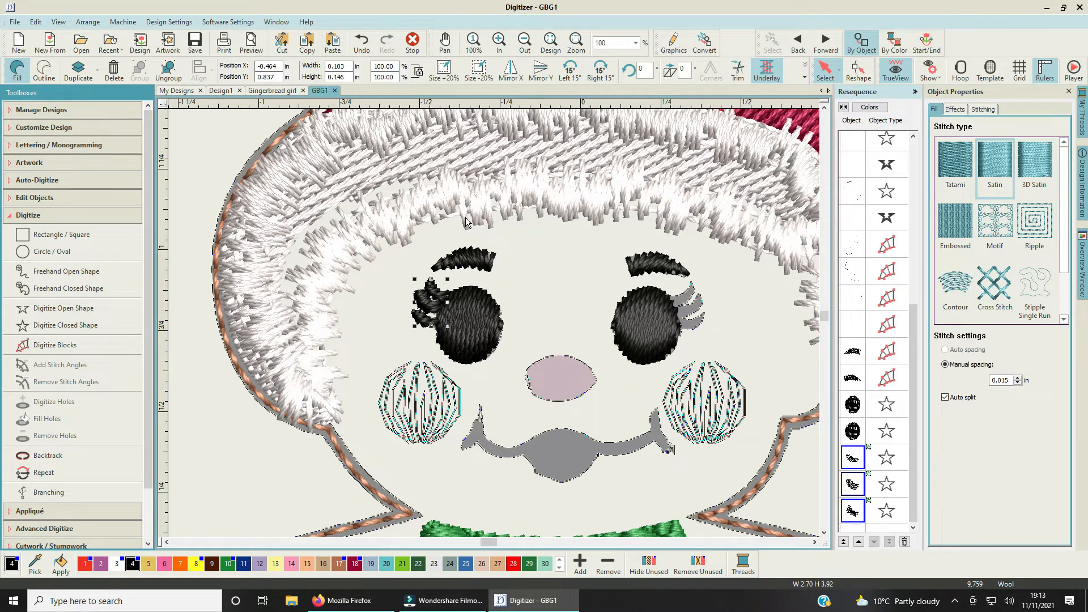
click(510, 69)
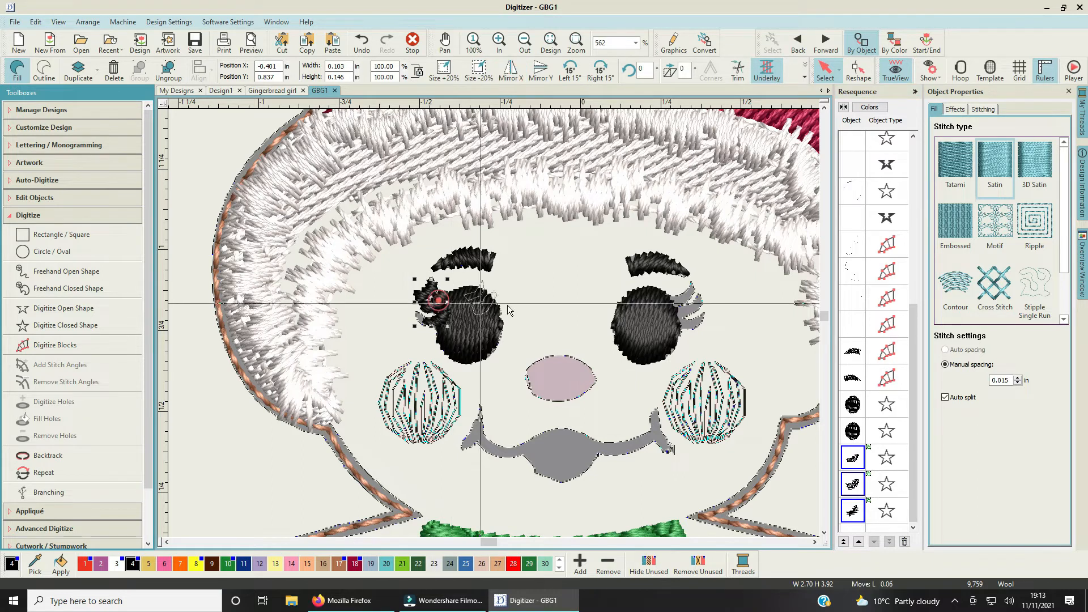
drag(440, 306, 556, 320)
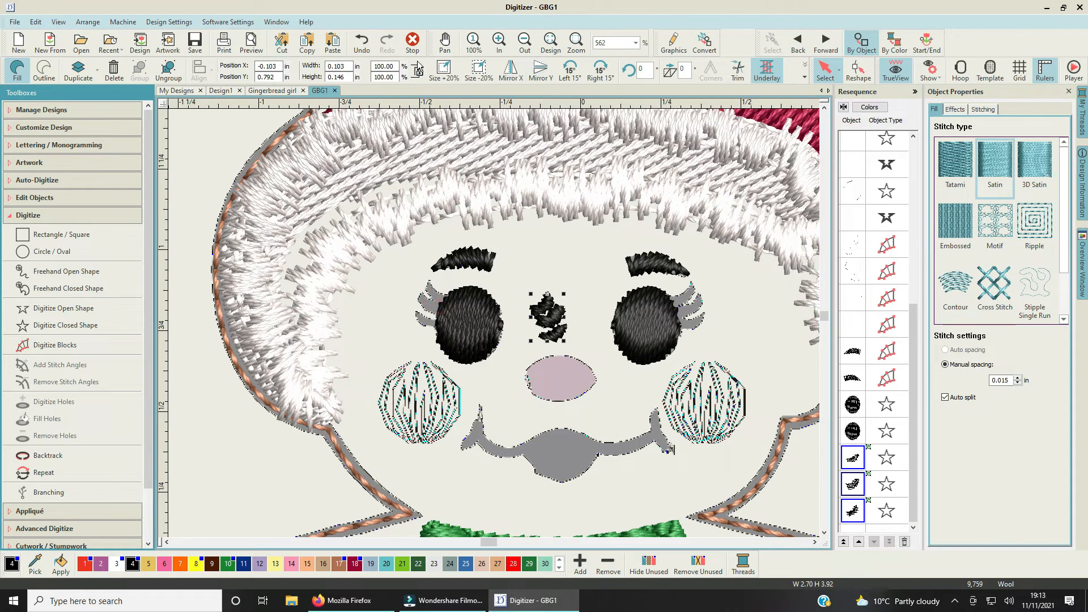
click(362, 43)
click(362, 44)
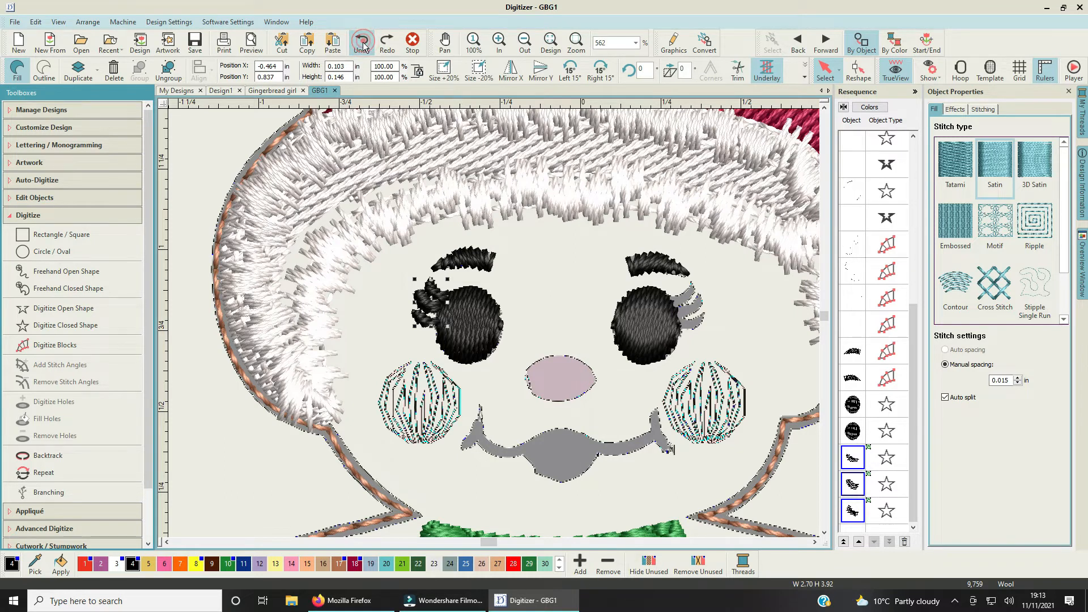
Step: Duplicate the left eyelash group, mirror the copy horizontally and place it over the right eyelash artwork
right_click(426, 299)
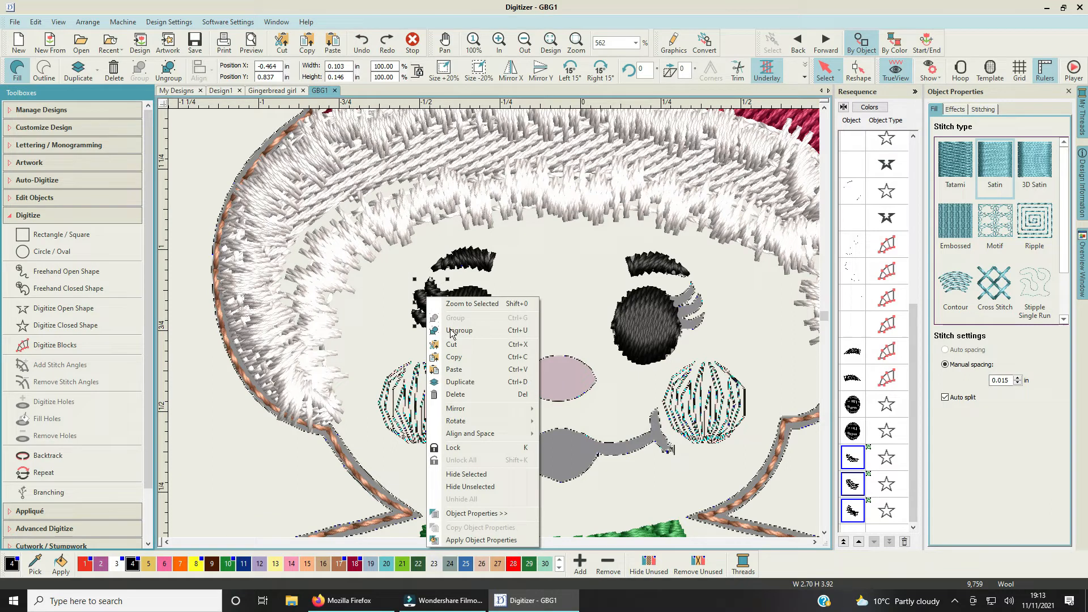
click(472, 382)
click(510, 69)
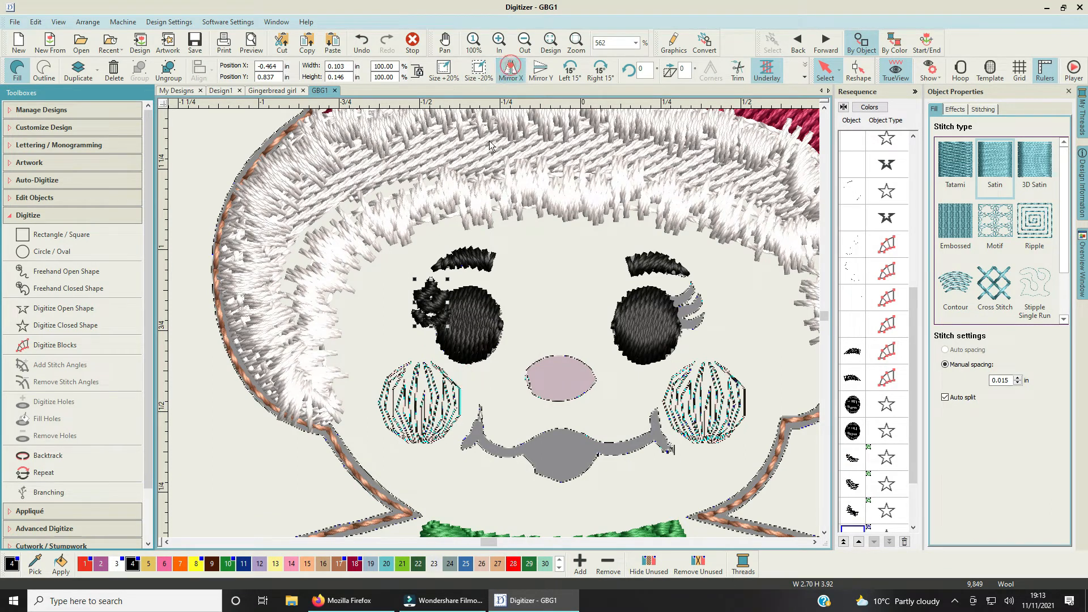
drag(442, 306, 691, 311)
click(748, 303)
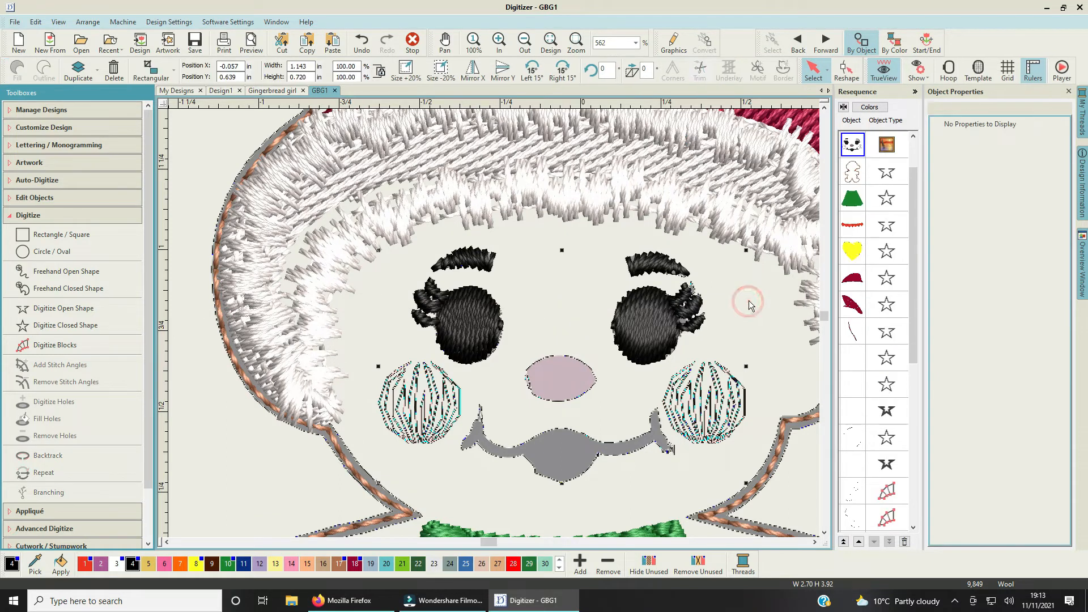
Step: Duplicate the left eye's satin fill and convert the copy to a single run outline
scroll(748, 303, down, 1)
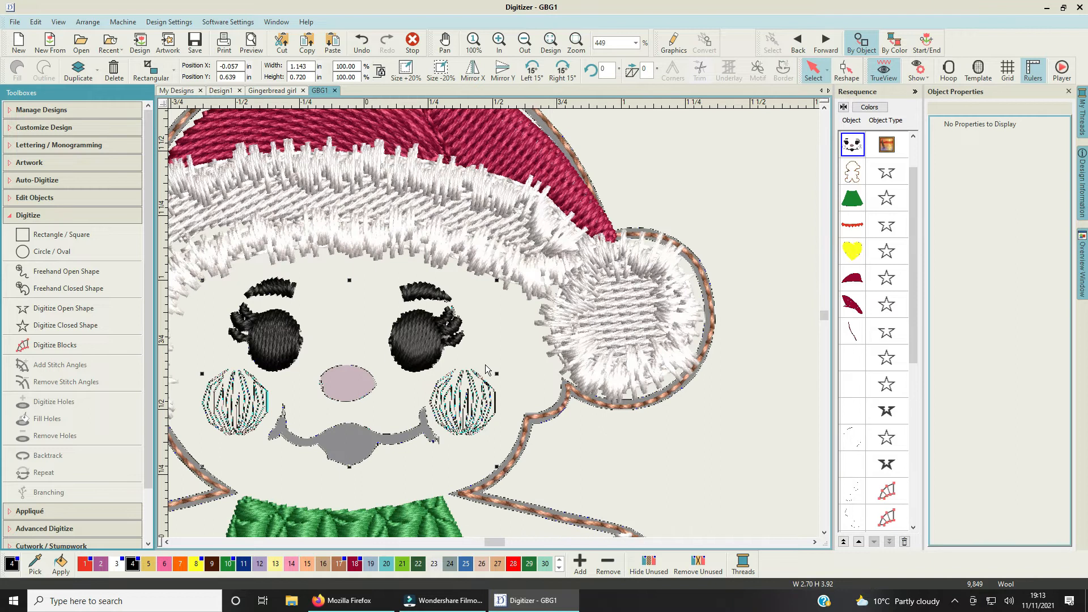
scroll(493, 324, up, 1)
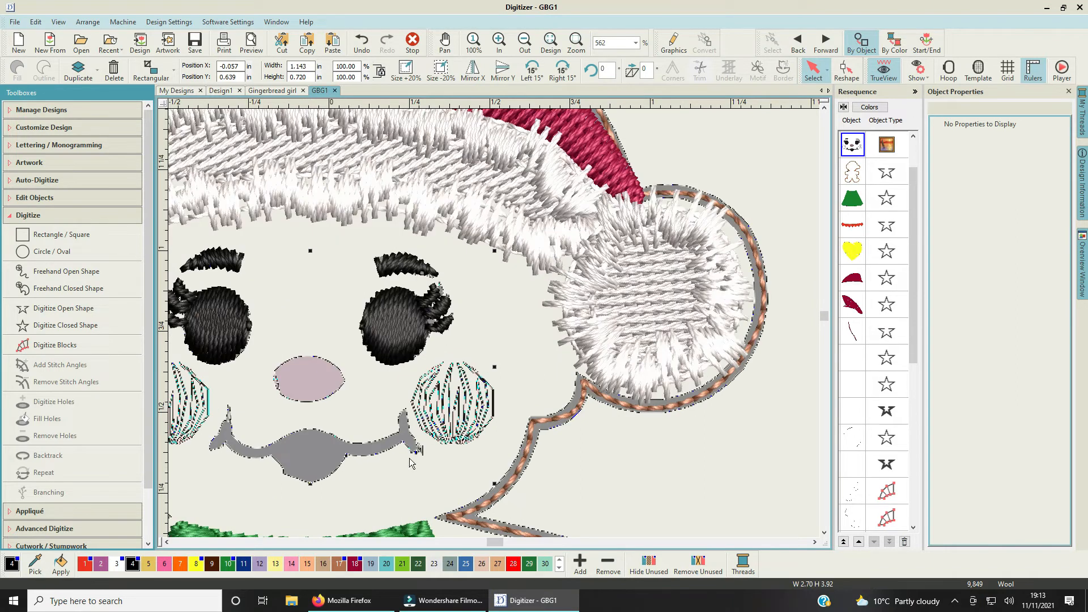
click(484, 542)
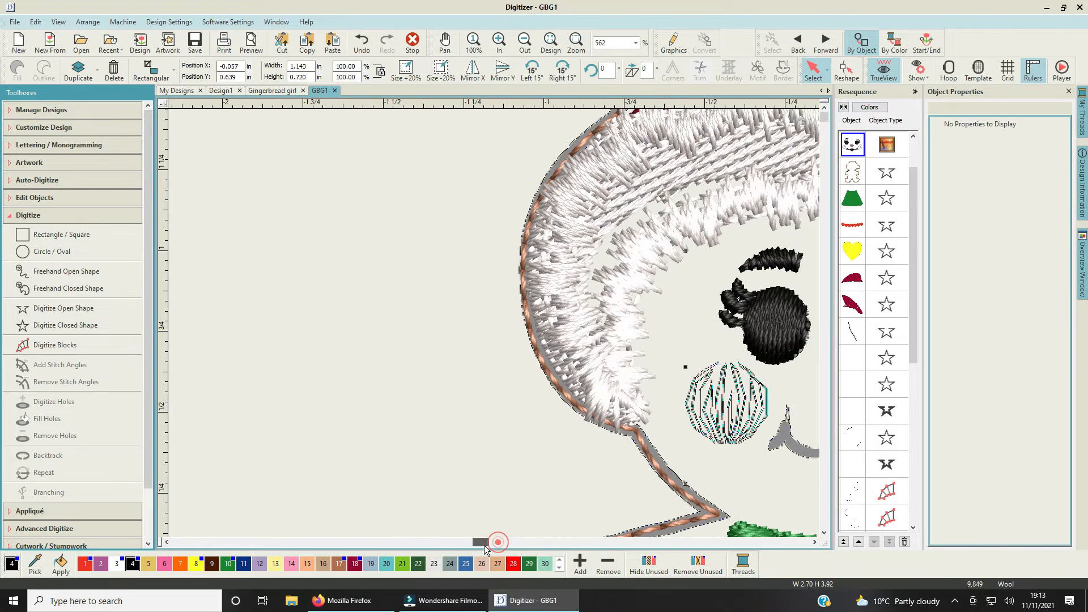
click(491, 544)
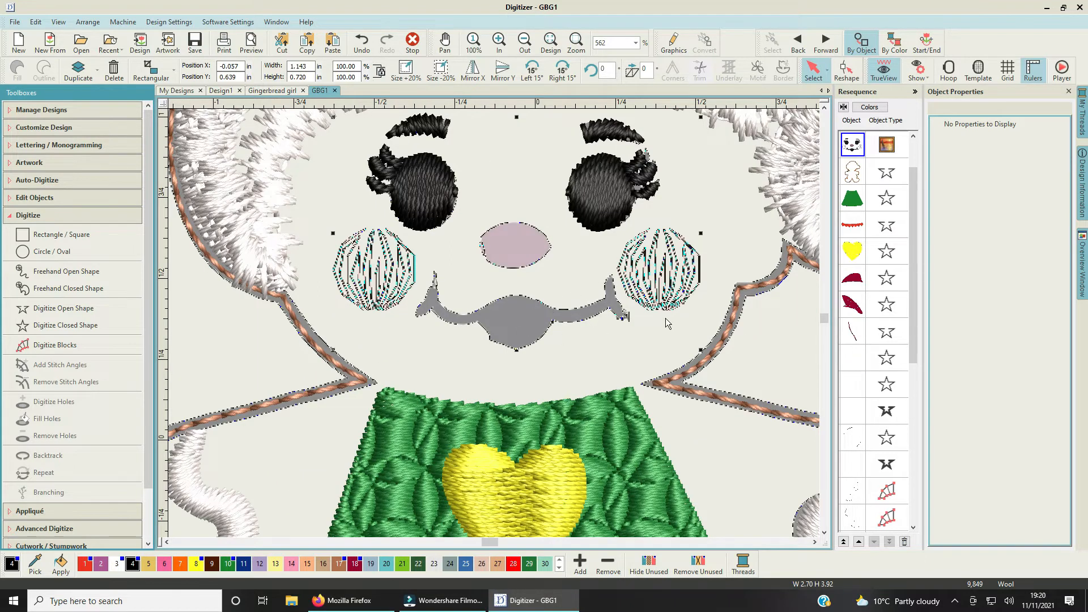
click(421, 204)
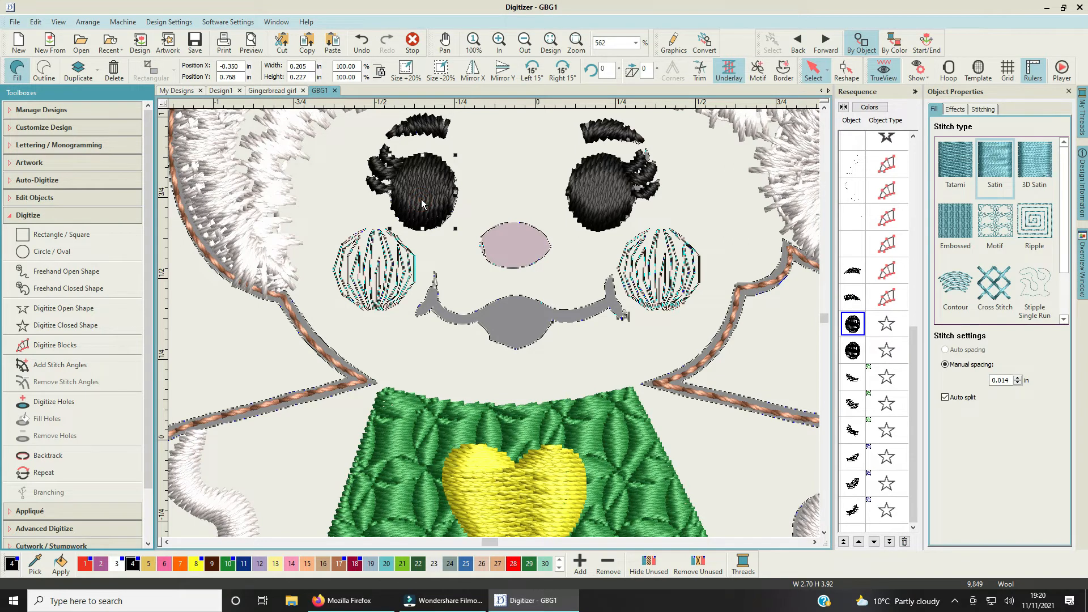
right_click(422, 203)
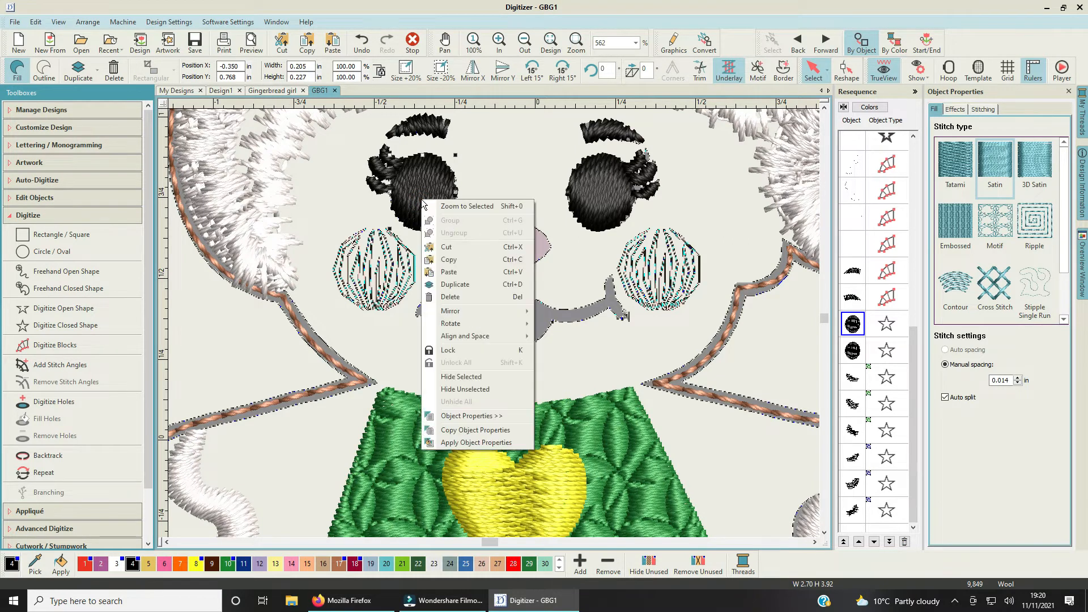
click(470, 289)
click(470, 288)
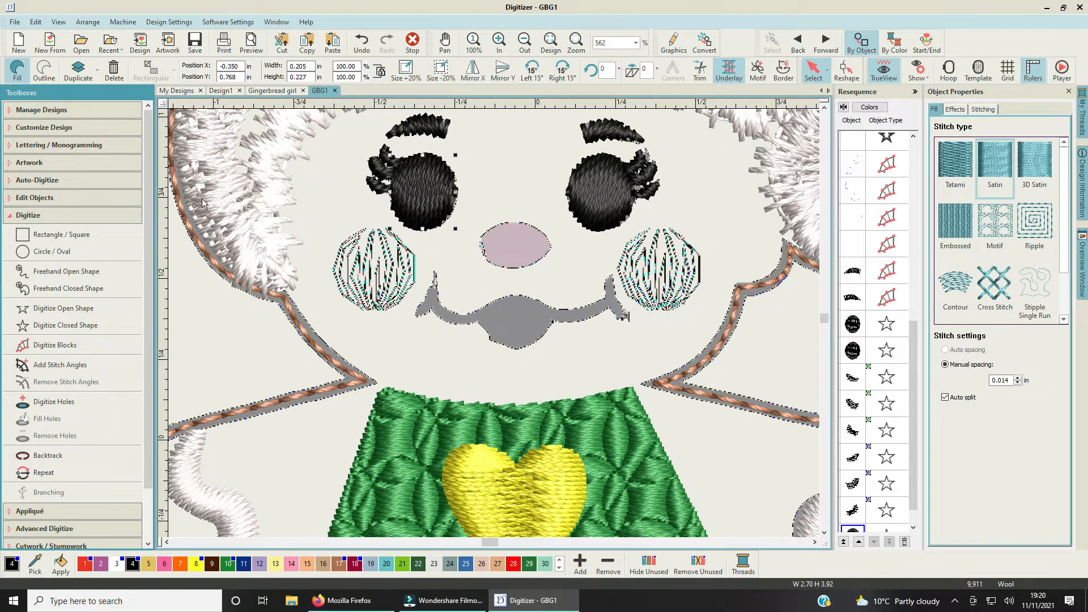
click(42, 68)
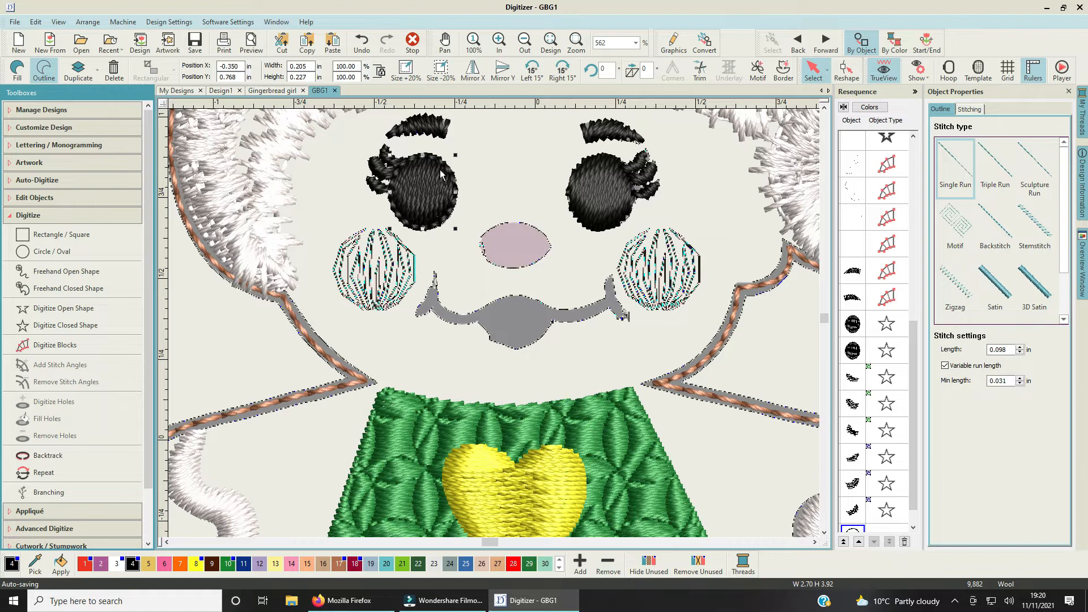
Step: Try duplicating the left eye's satin fill and placing the copy over the right eye, and undo the move
right_click(440, 169)
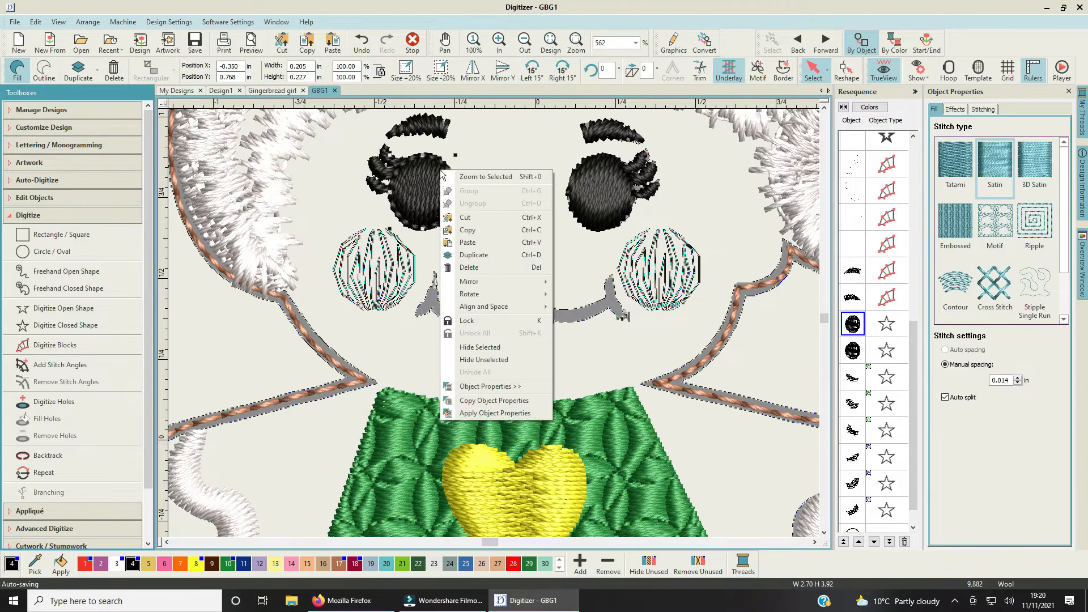
click(468, 256)
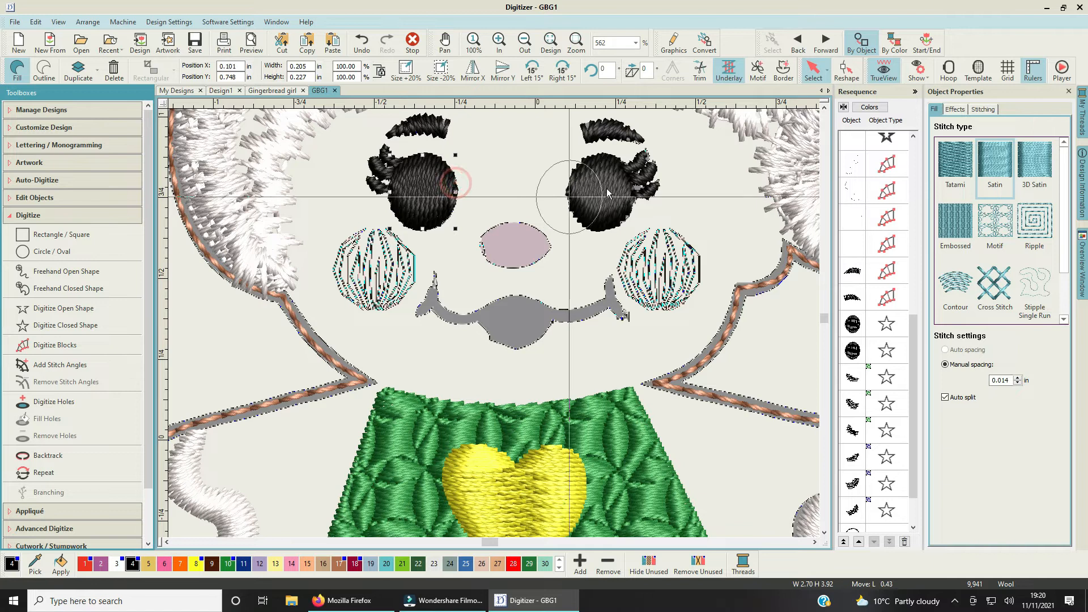
click(635, 190)
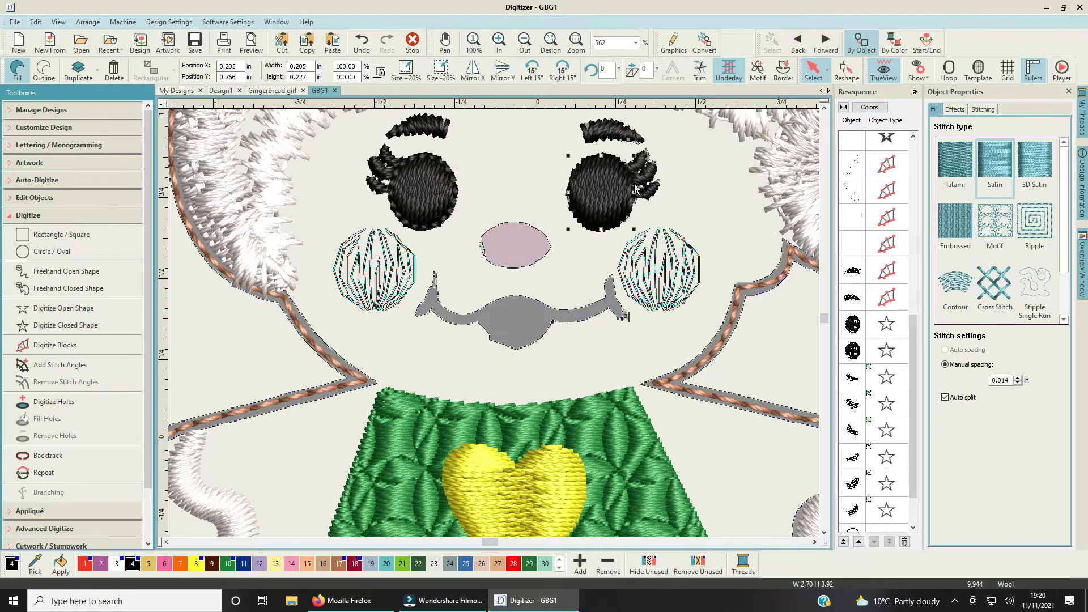
click(698, 199)
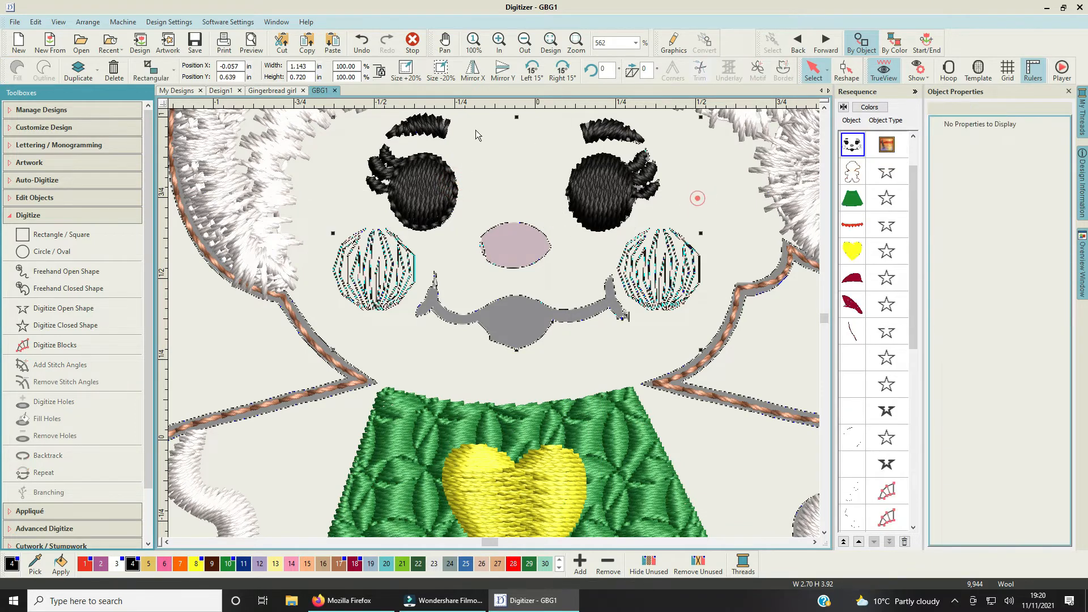
click(360, 44)
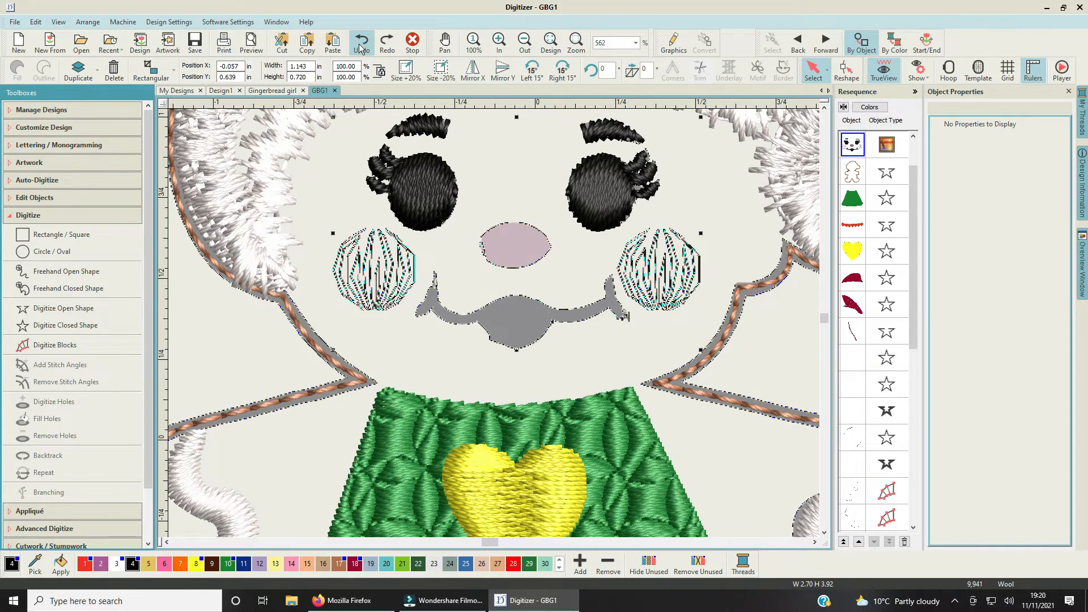
Step: Duplicate the left eye's satin fill again and turn the new copy into a single run outline
click(419, 195)
right_click(419, 195)
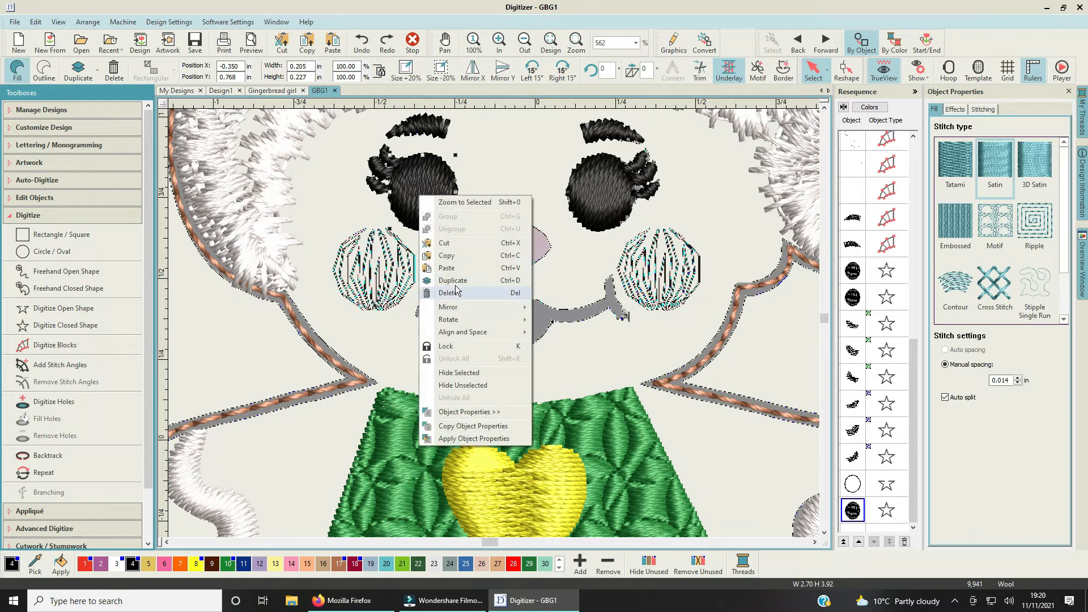
click(913, 358)
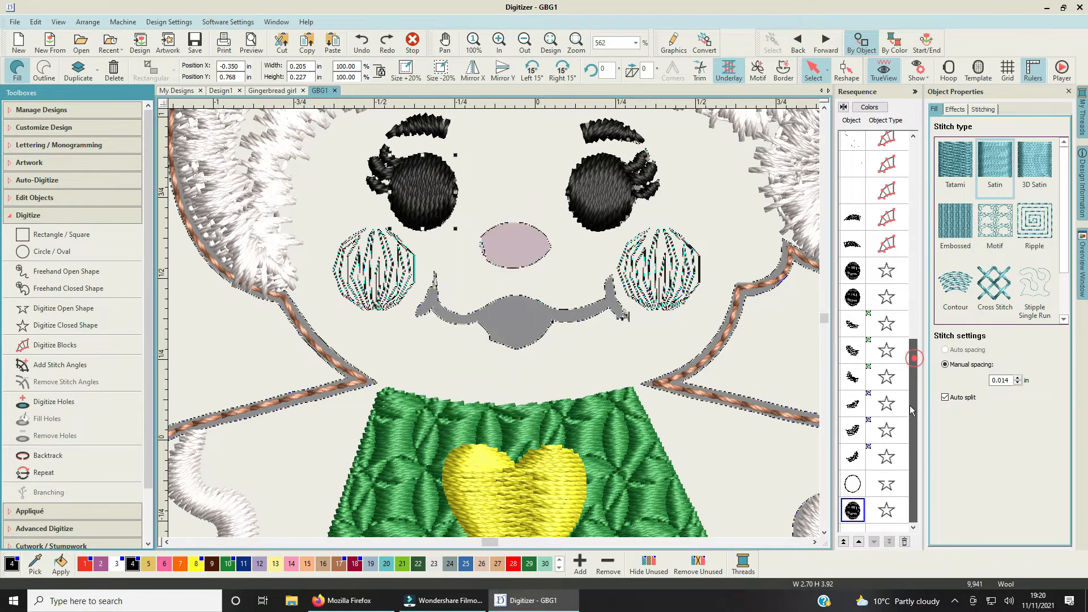
right_click(418, 189)
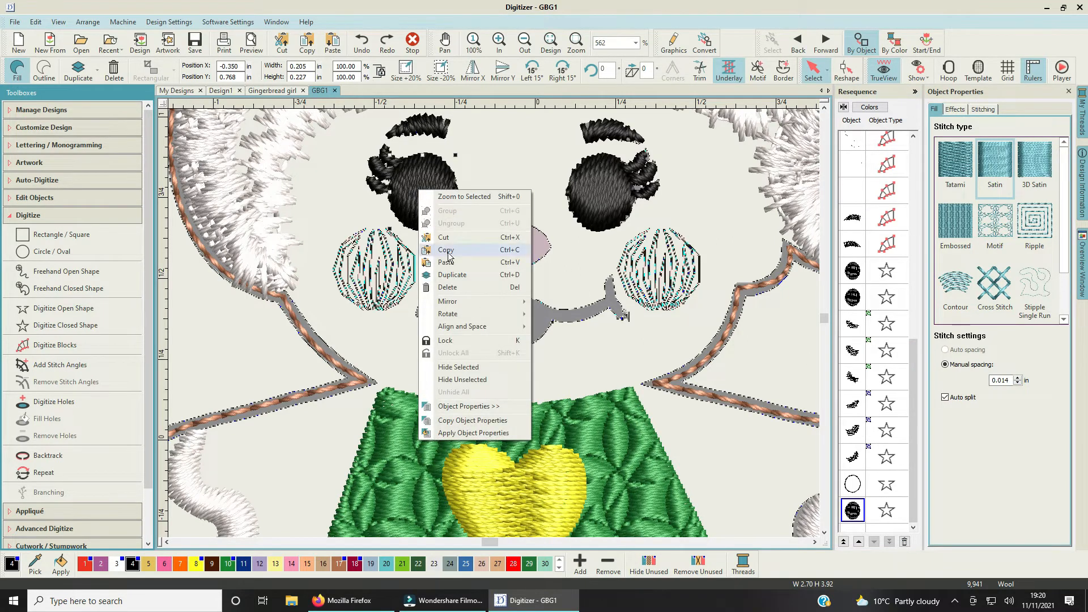
click(447, 274)
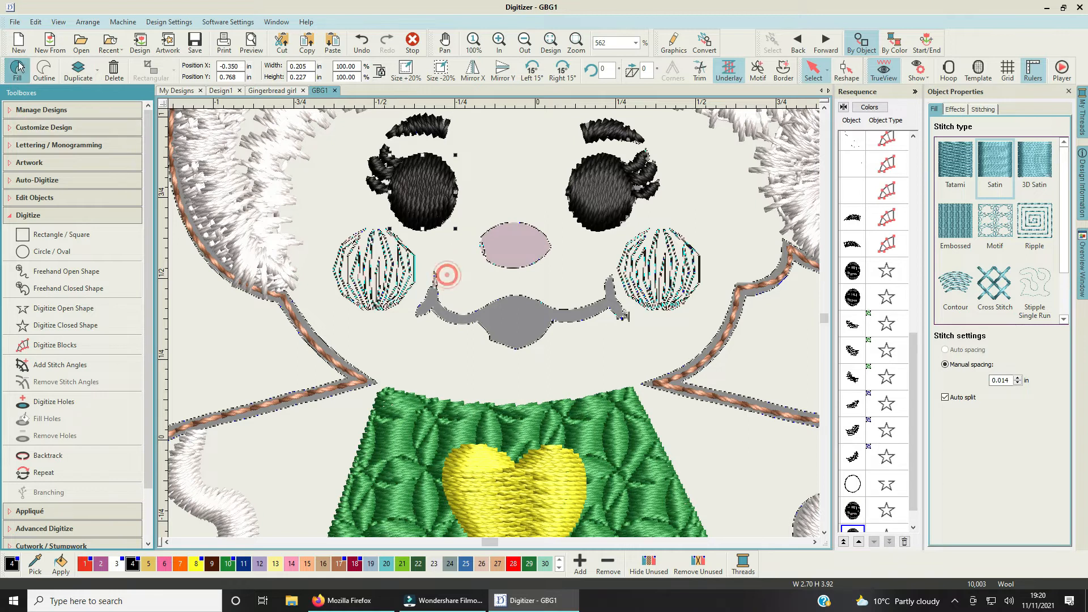
click(44, 69)
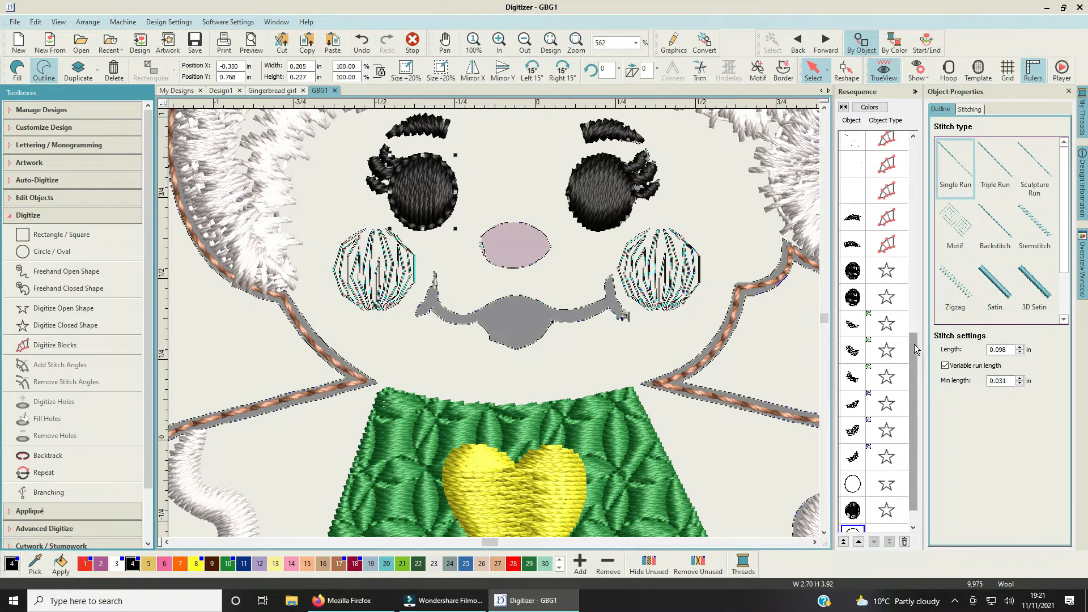
Step: Duplicate the left eye's single run outline and place the copy around the right eye
drag(913, 346, 913, 370)
right_click(861, 512)
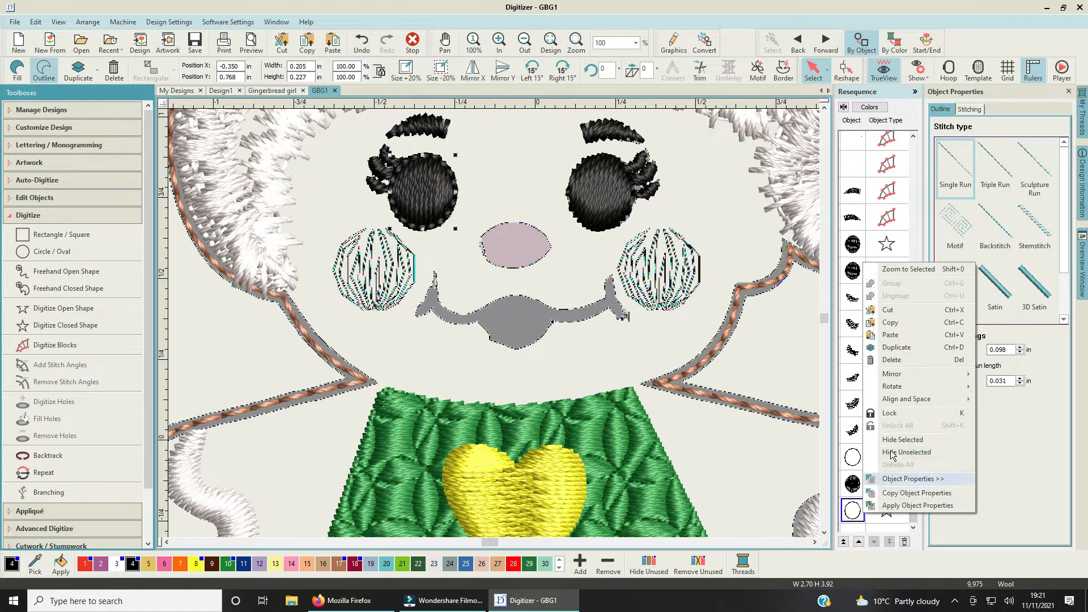
click(907, 348)
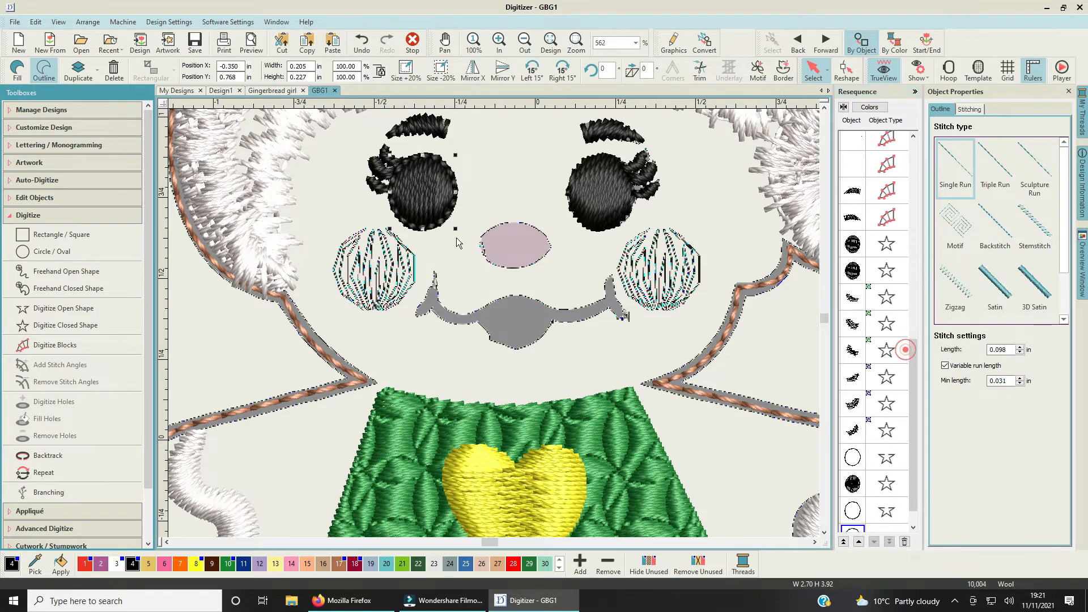
drag(453, 180, 632, 182)
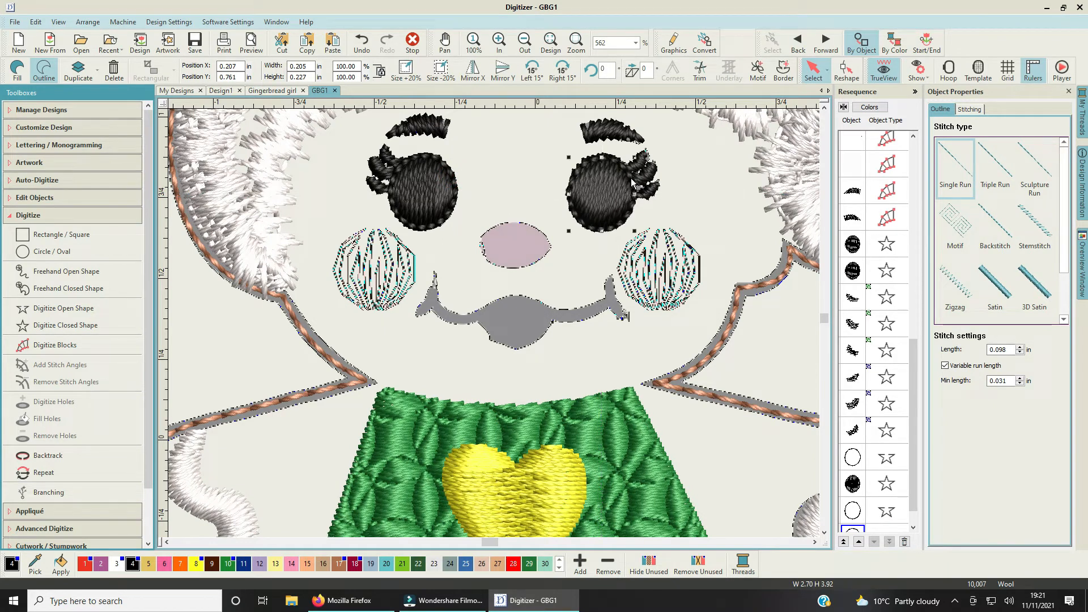
click(710, 195)
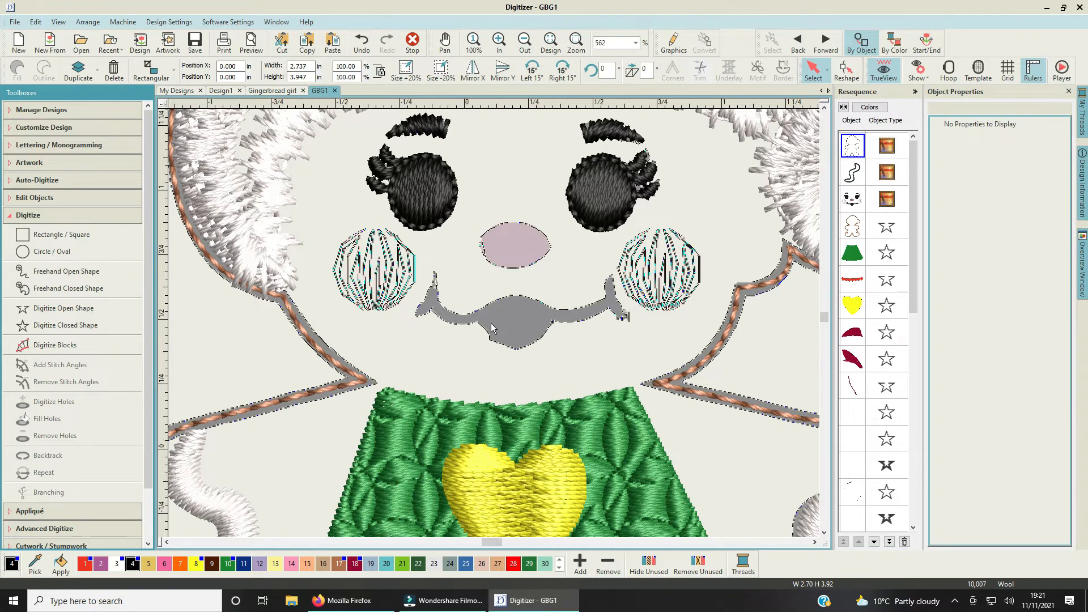
Step: Start a satin-filled closed shape for the mouth, tracing its lower left edge and around the left corner of the smile
scroll(491, 323, down, 1)
scroll(485, 329, up, 2)
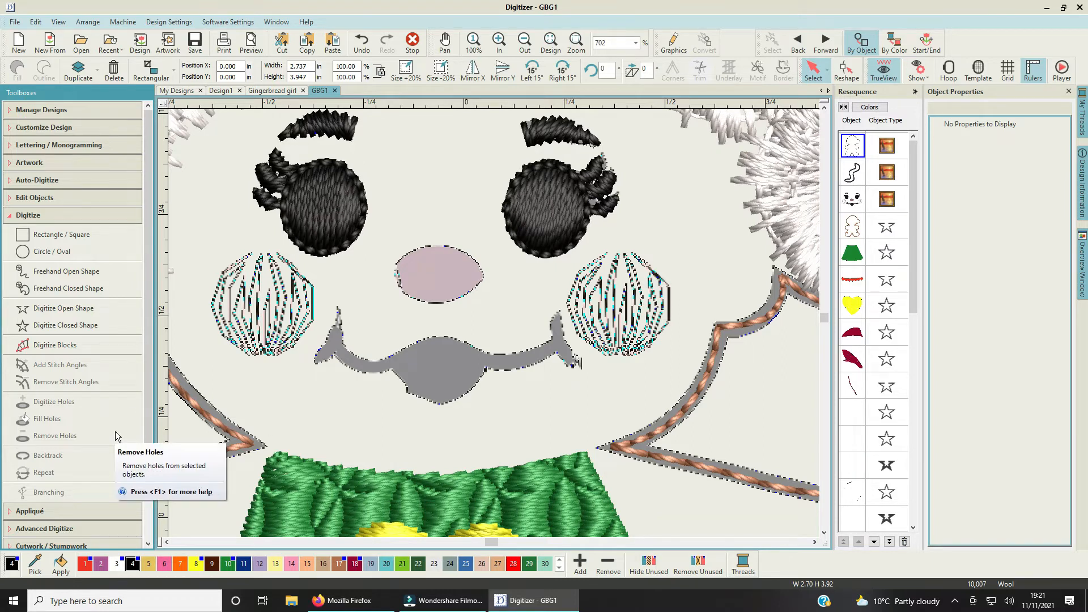
click(62, 325)
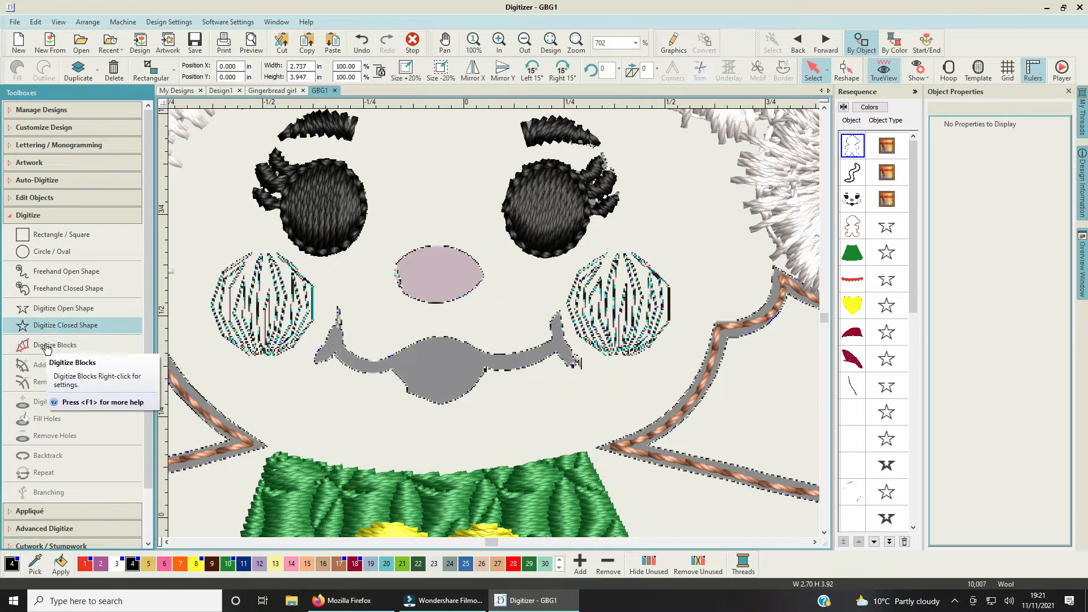
click(53, 327)
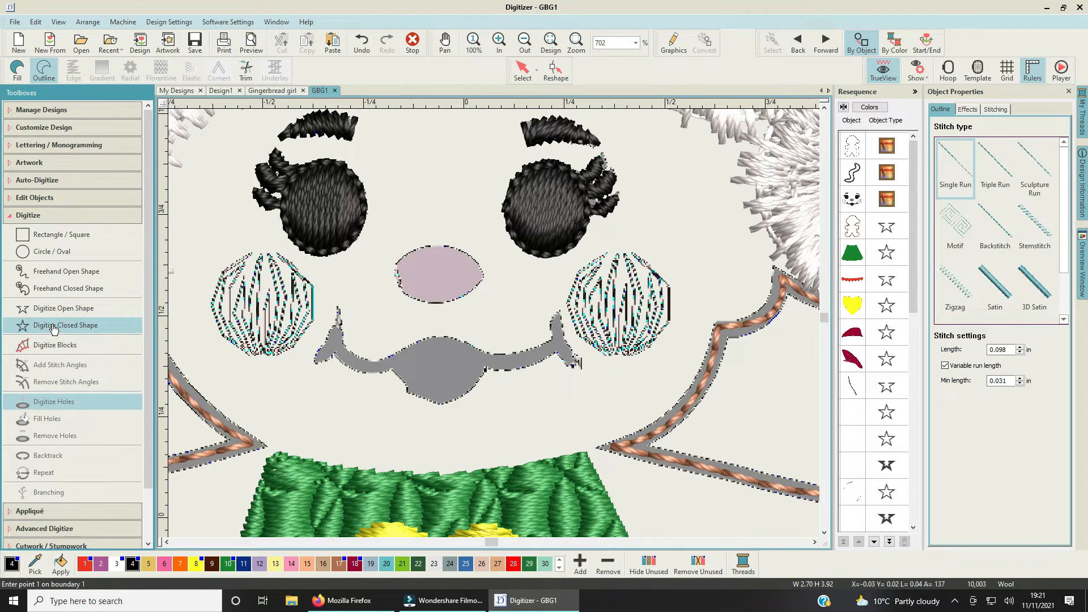
click(16, 68)
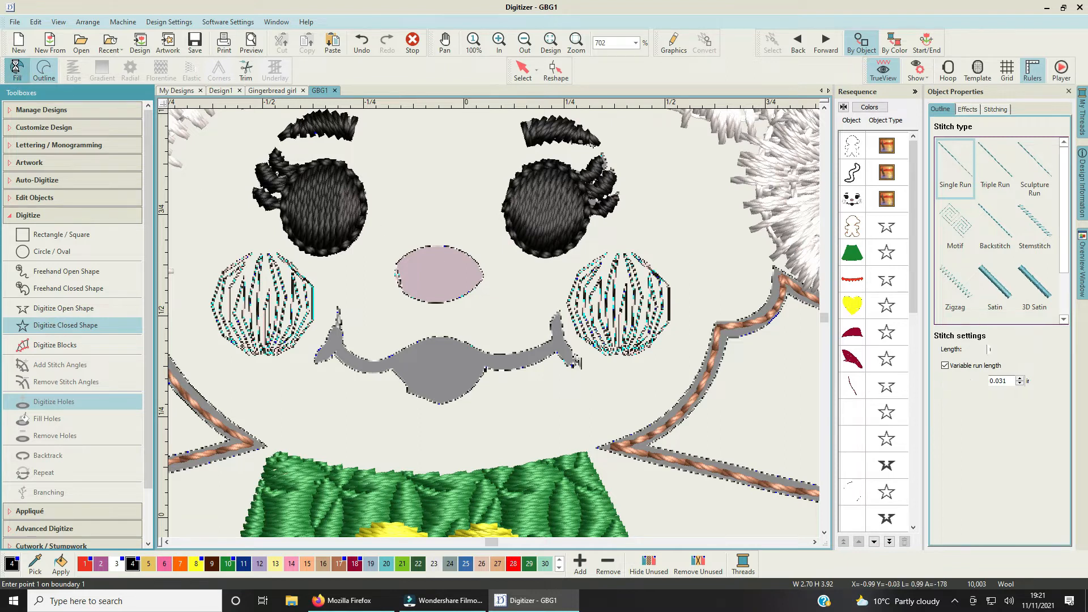
click(995, 170)
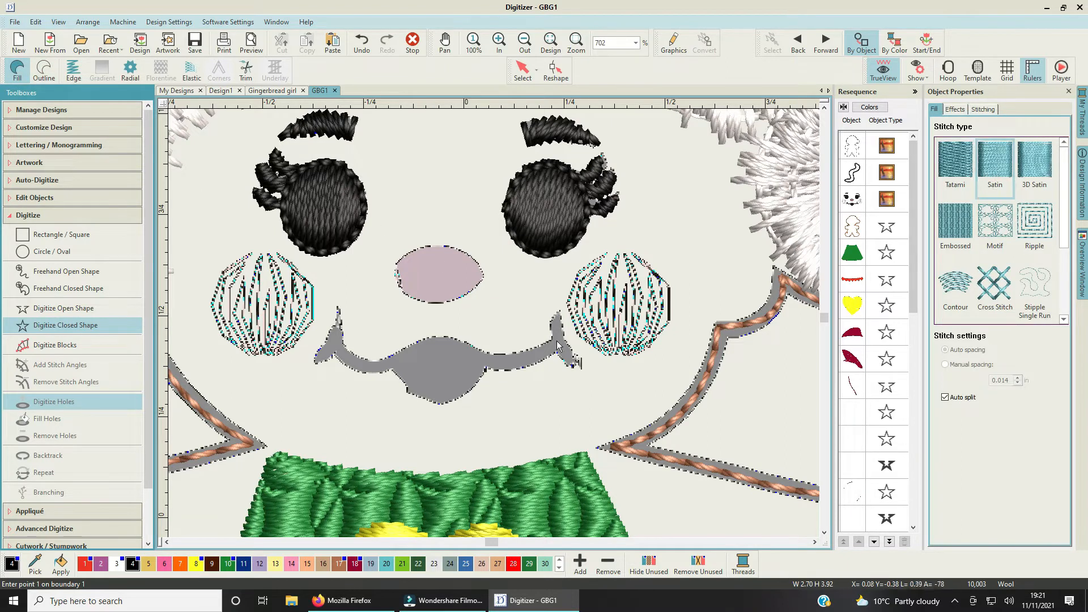
click(399, 375)
click(383, 375)
click(367, 374)
click(352, 372)
click(336, 360)
click(334, 352)
click(321, 365)
click(316, 357)
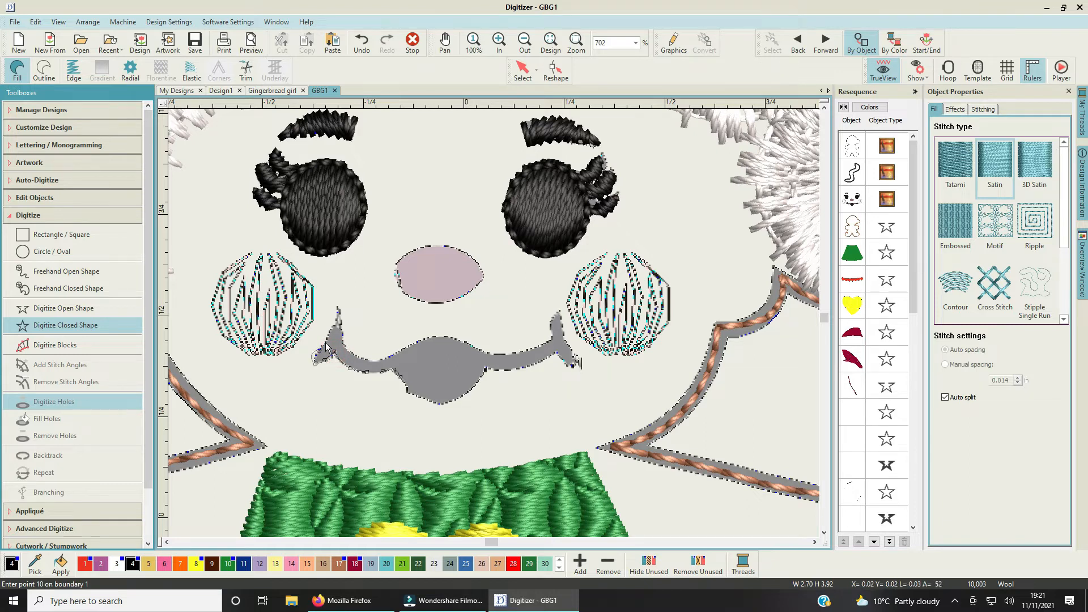
click(332, 328)
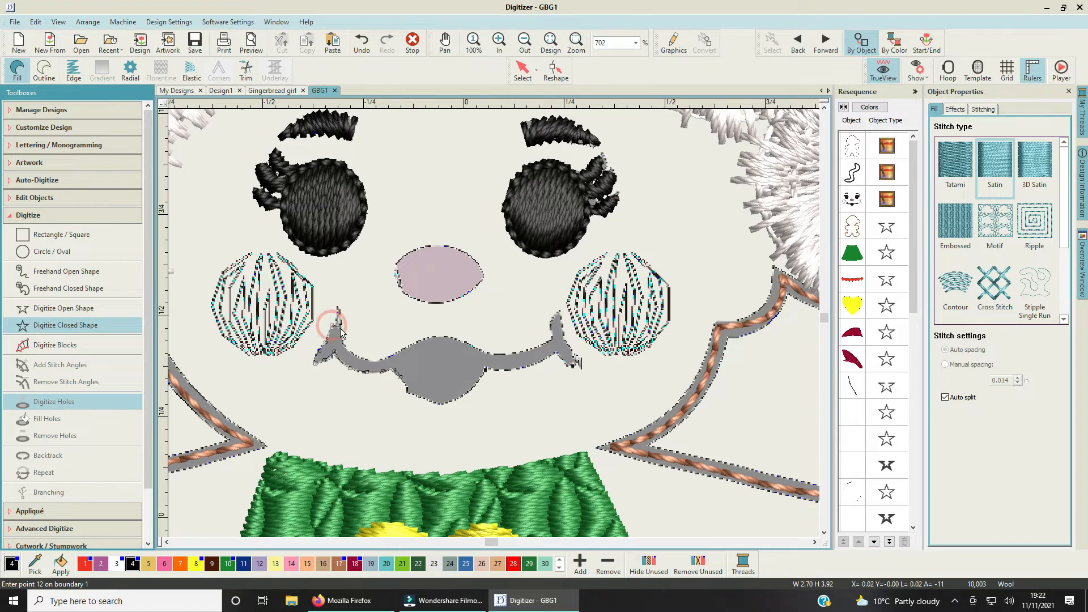
Step: Continue the mouth outline along the top of the upper lip and around the tips of the right corner
click(354, 353)
click(367, 359)
click(413, 343)
click(442, 338)
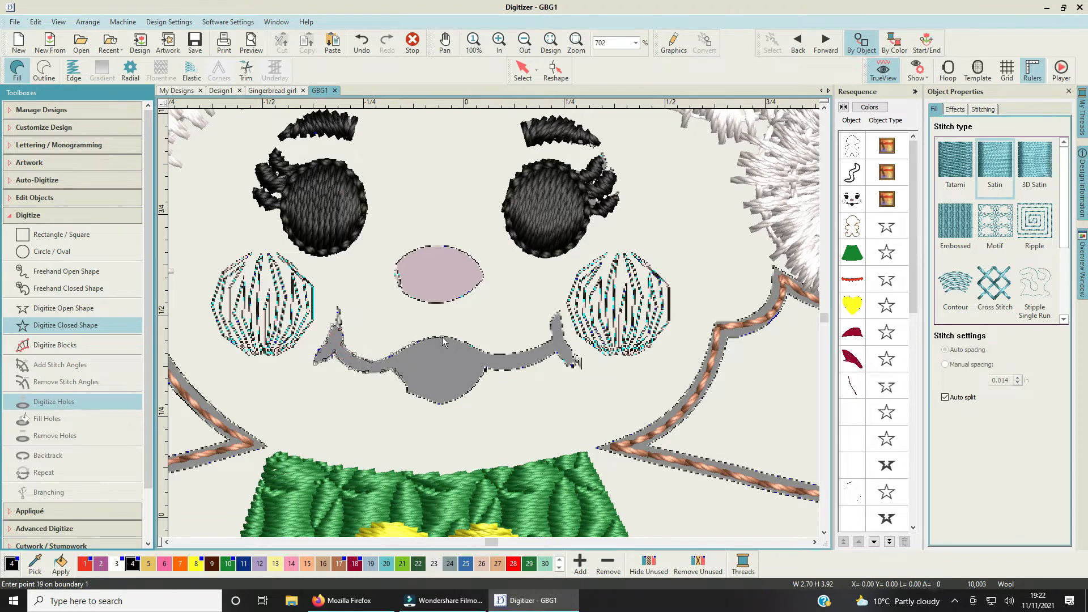
click(475, 348)
click(540, 349)
click(554, 334)
click(560, 314)
click(558, 310)
click(565, 339)
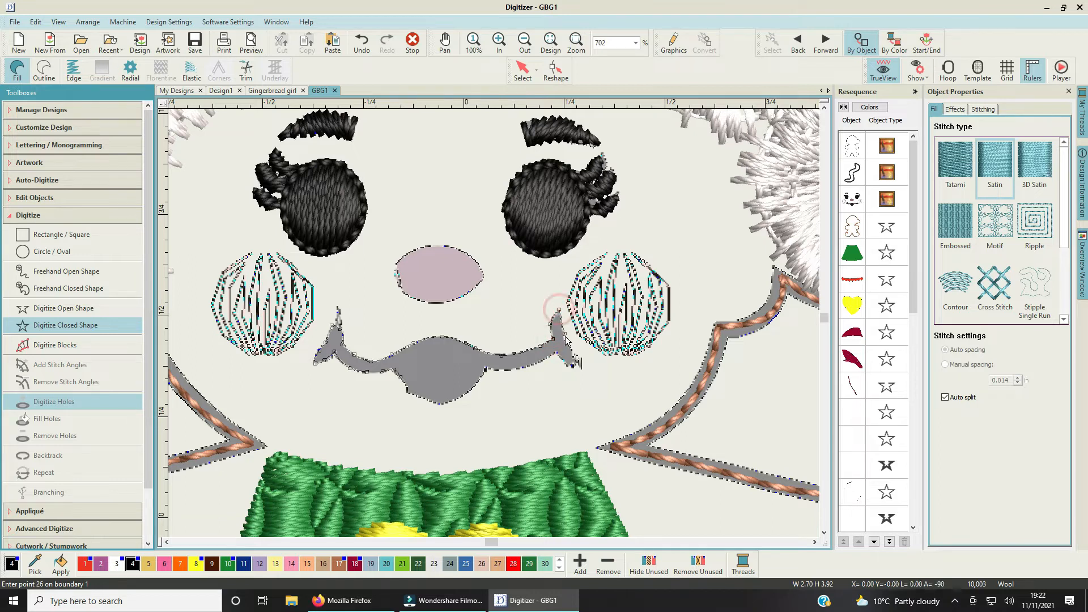
click(581, 368)
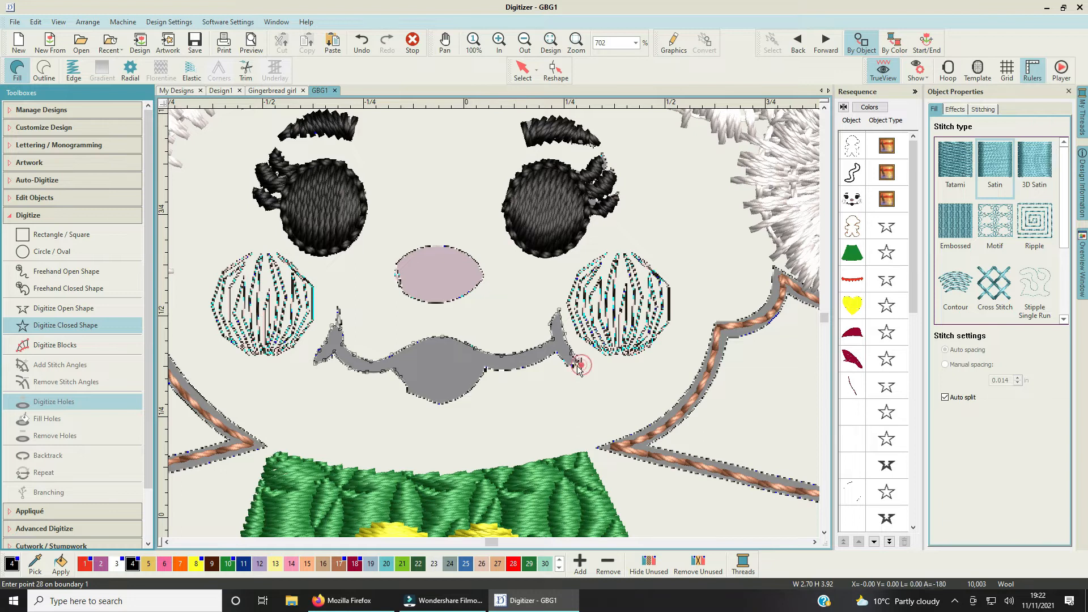
Step: Trace the mouth outline around its right corner and back along the lower edge, removing the last misplaced points
click(577, 364)
click(556, 353)
click(483, 369)
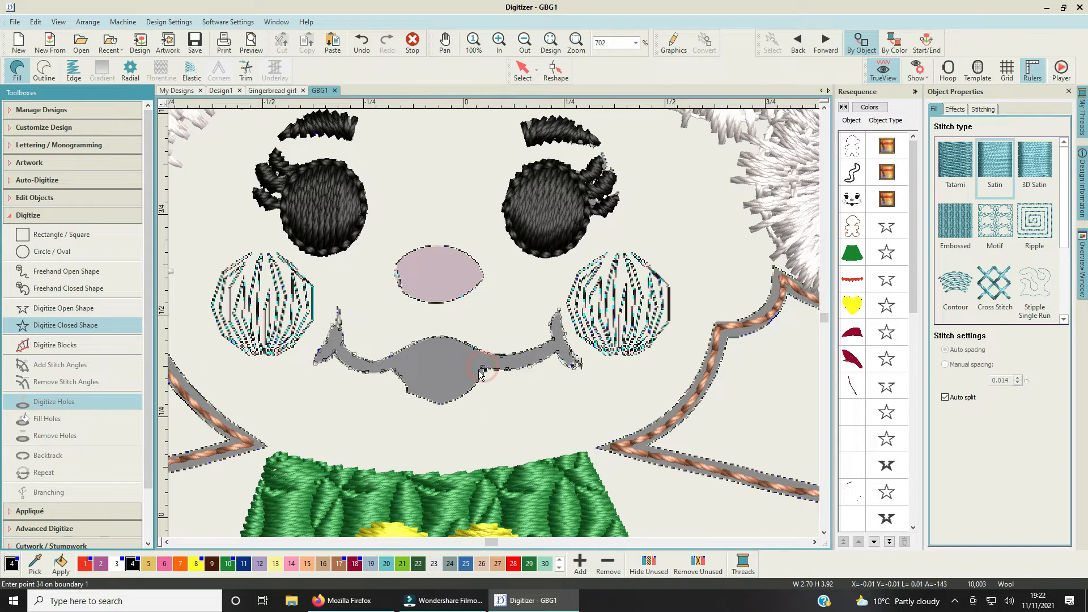
click(444, 373)
key(BackSpace)
key(BackSpace)
key(BackSpace)
key(BackSpace)
Step: Finish the mouth shape with curve points across the underside of the upper lip and generate its satin fill
click(485, 368)
click(483, 372)
right_click(457, 377)
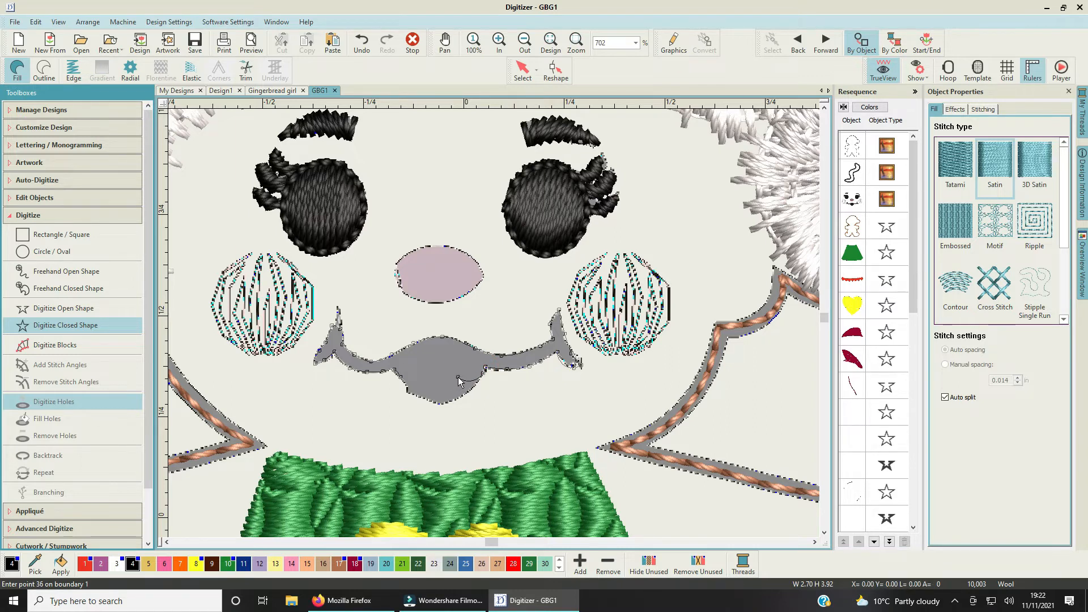
right_click(426, 382)
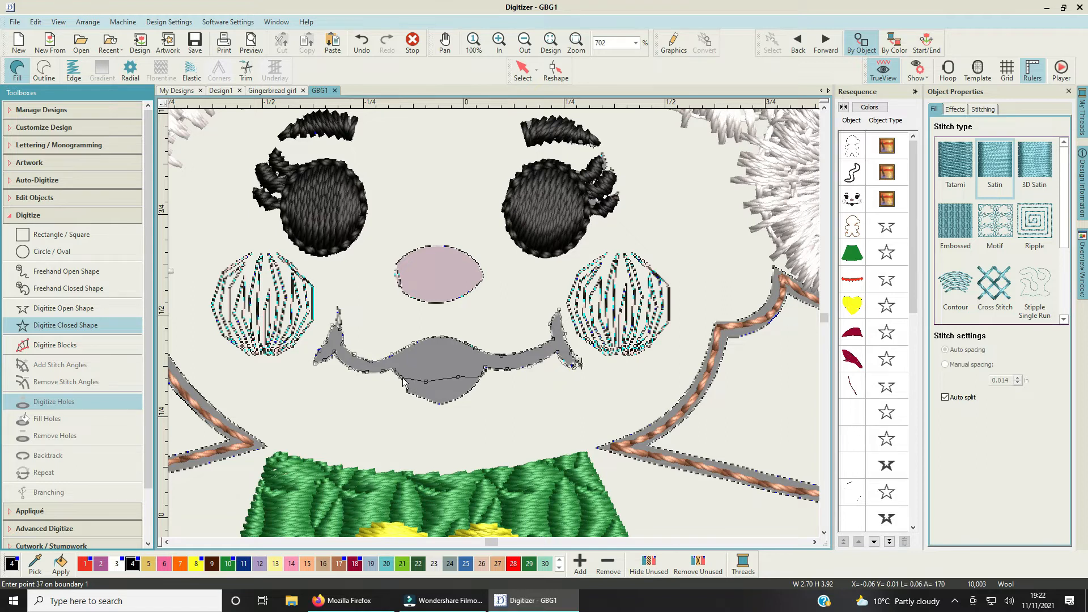
key(Return)
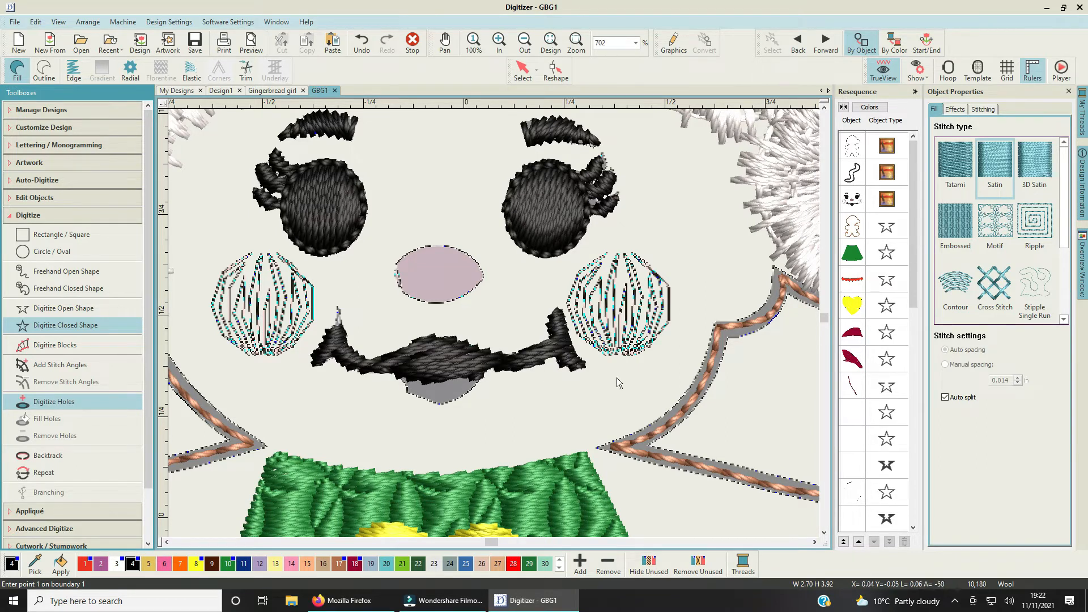
Step: Reshape the mouth so its satin stitches run vertically, and save the design
drag(913, 284, 870, 548)
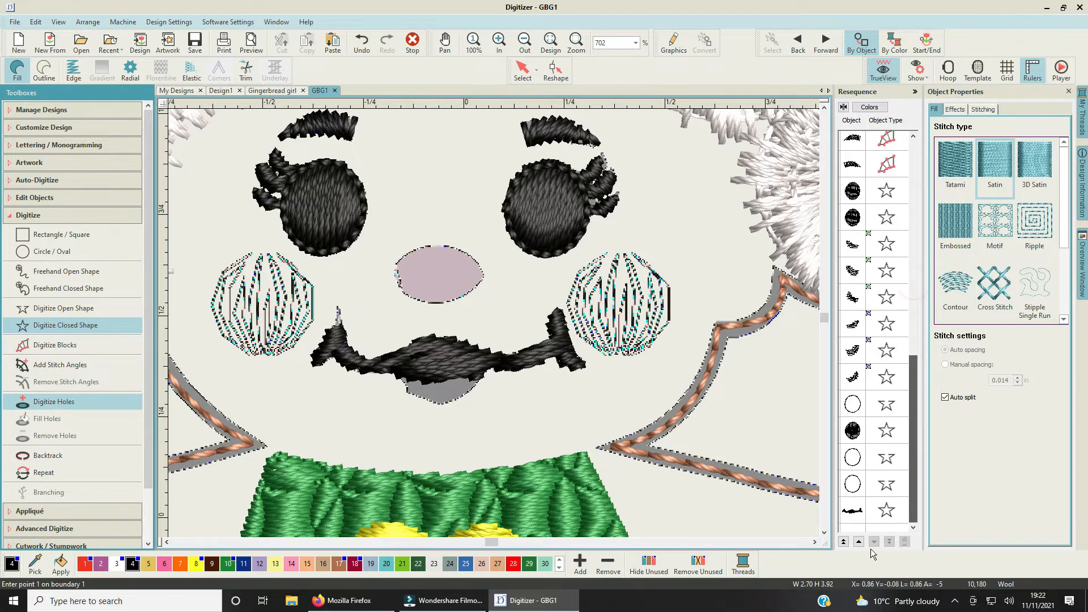
click(853, 511)
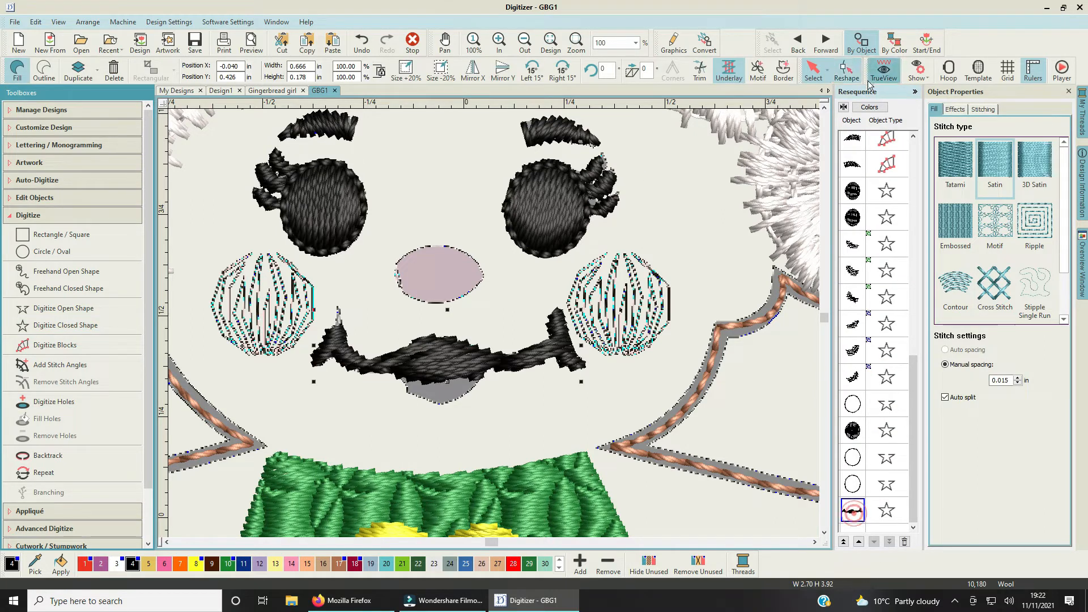
click(846, 70)
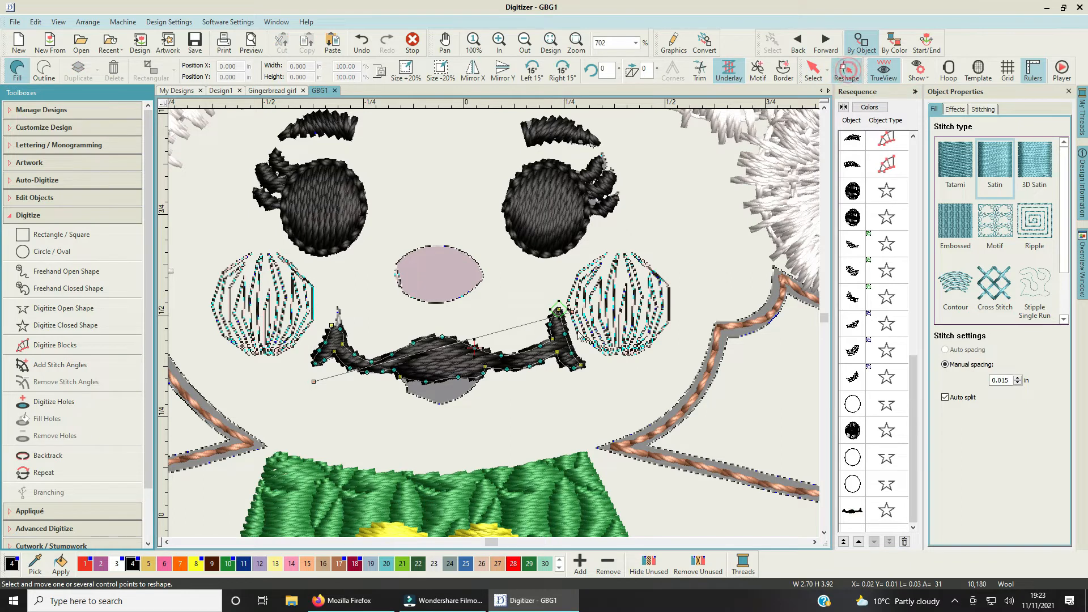
drag(569, 311, 315, 226)
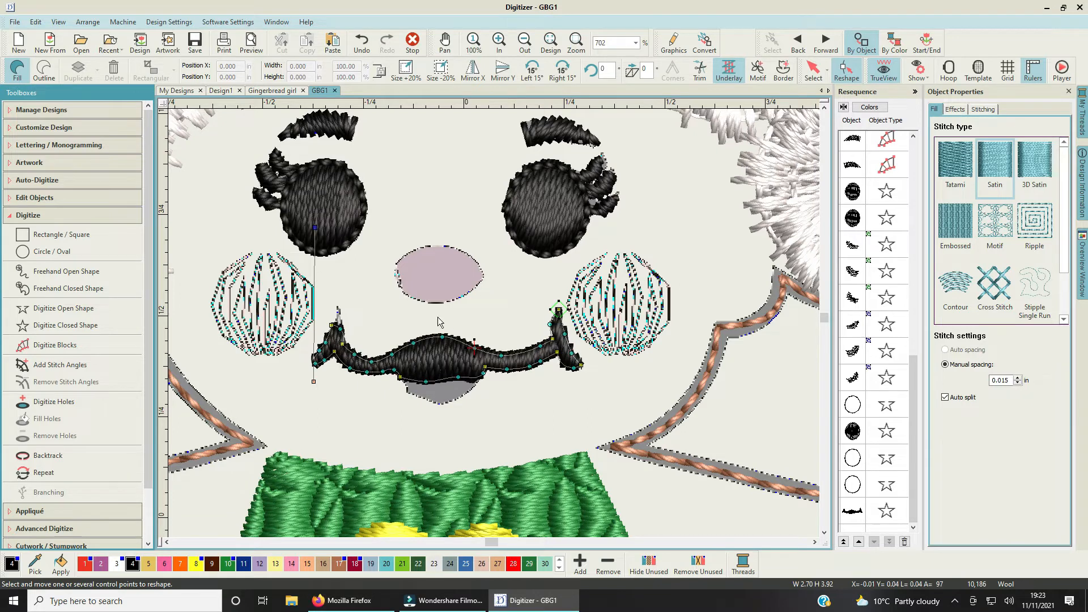
click(813, 75)
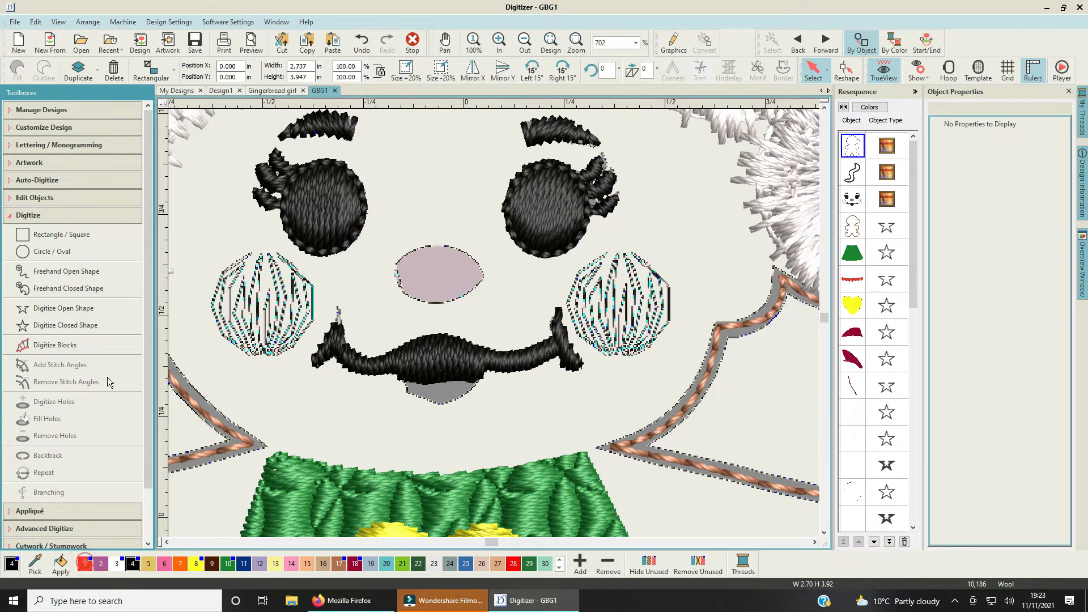
click(194, 40)
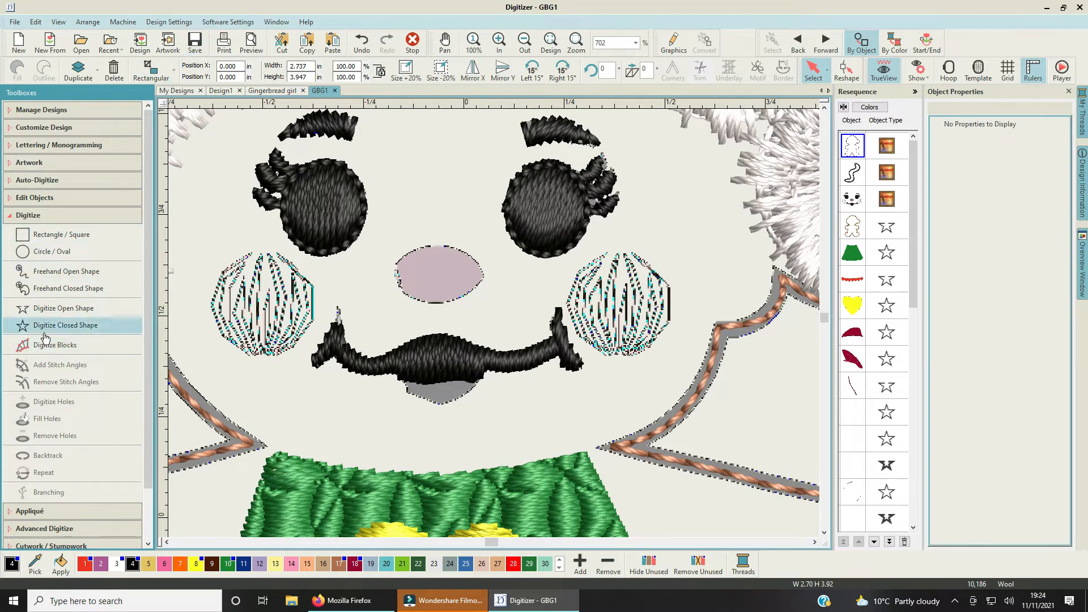
Step: Digitize the tongue below the upper lip as a closed satin shape in red thread color 1
click(67, 326)
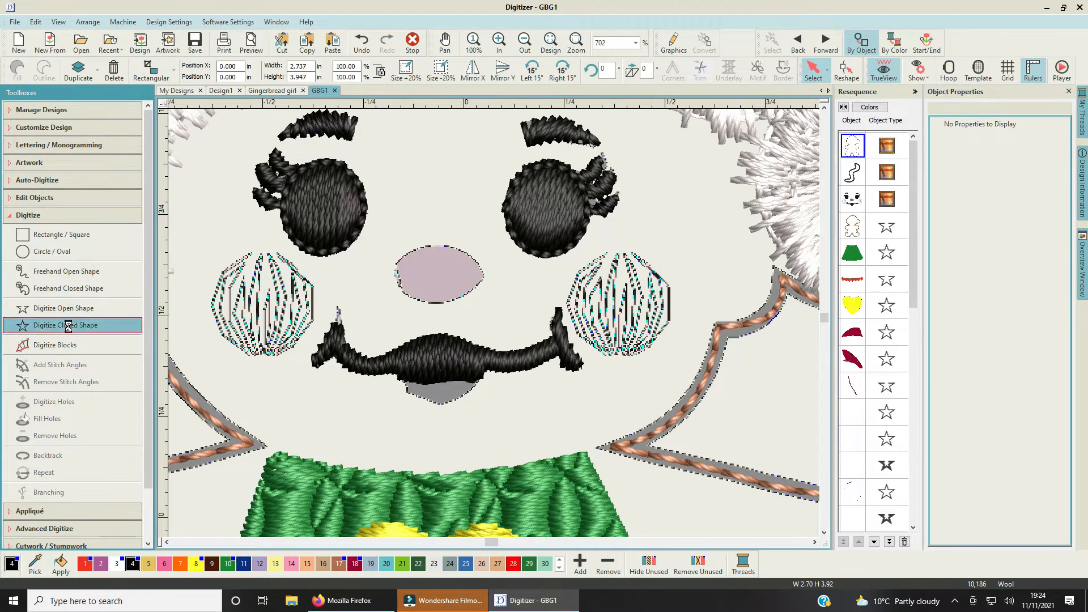
click(83, 563)
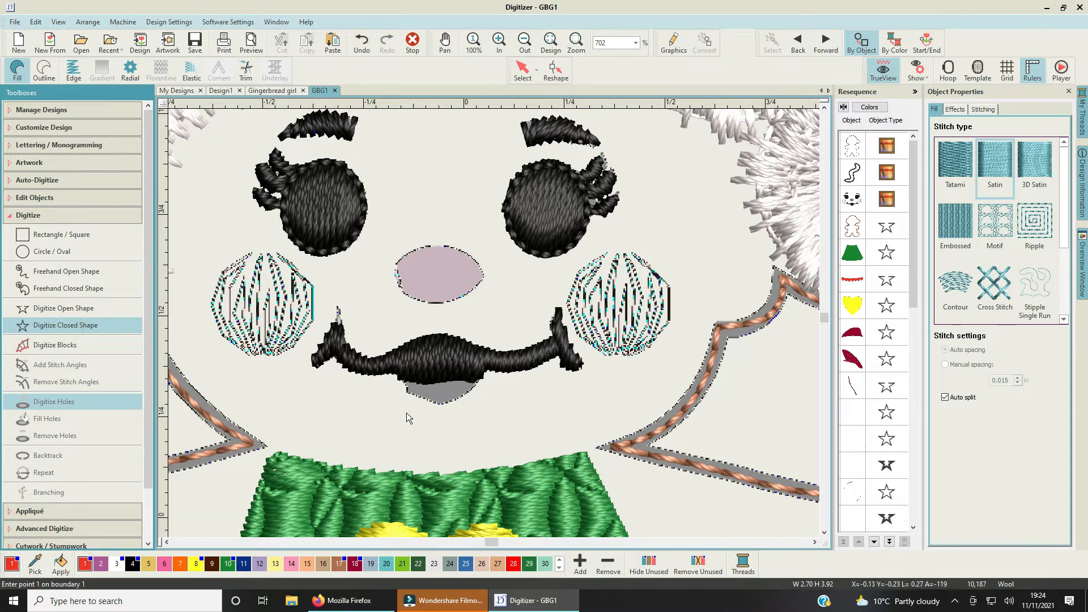
click(399, 377)
click(430, 376)
click(481, 376)
click(468, 391)
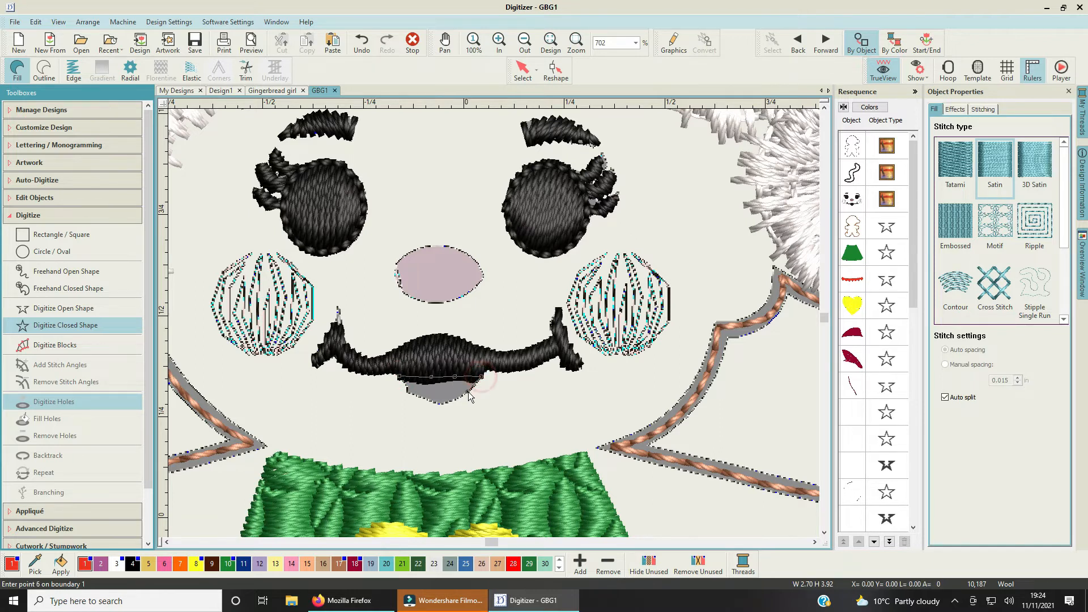
click(448, 403)
click(431, 404)
click(409, 396)
key(Return)
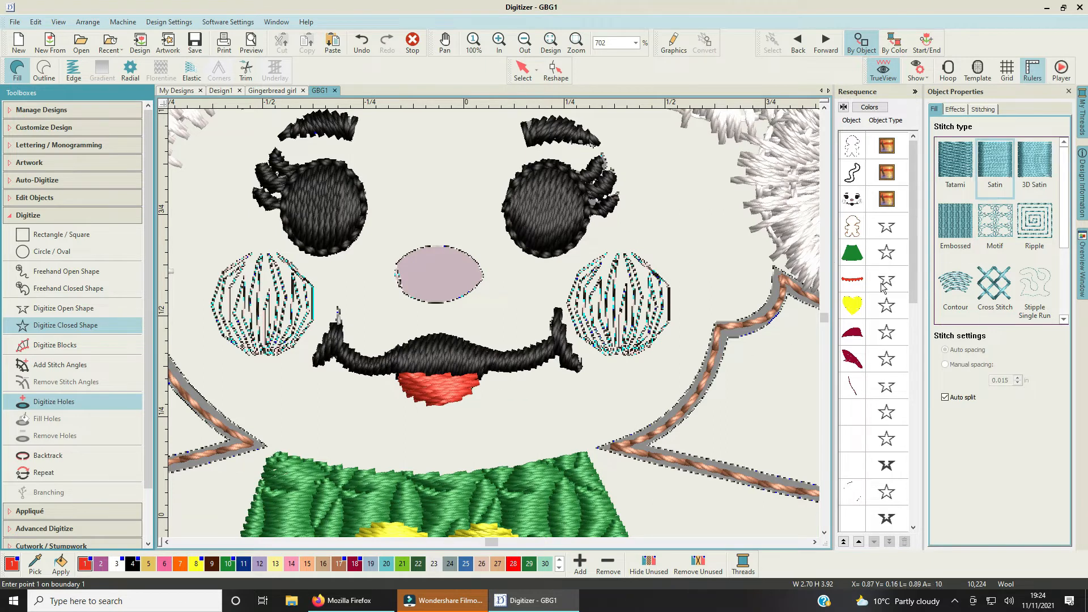
Step: Reshape the red tongue so its satin stitches run nearly vertically
drag(914, 220, 901, 501)
click(852, 510)
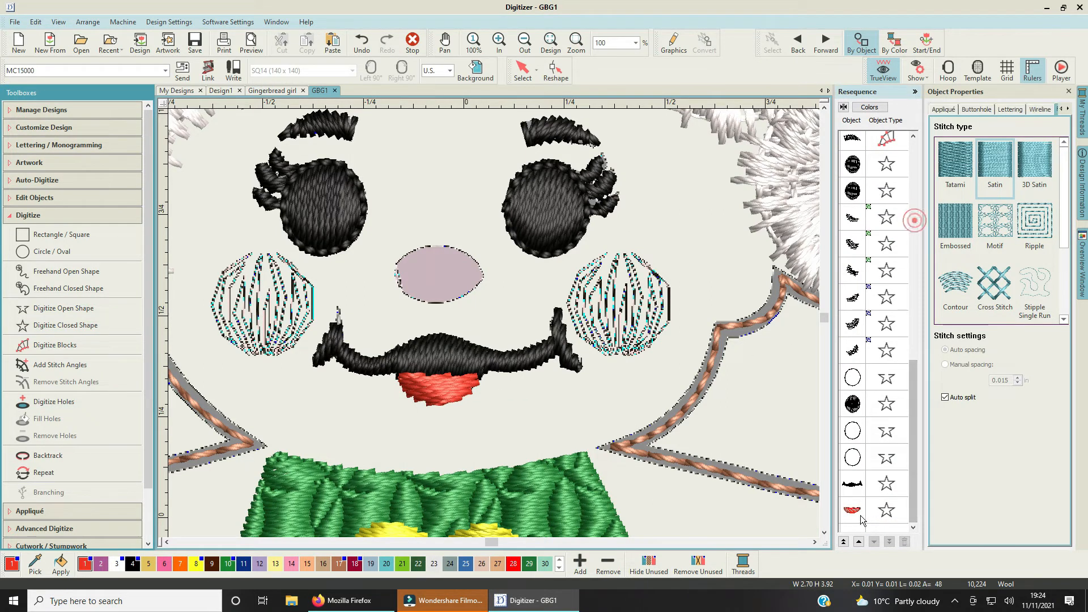
click(847, 69)
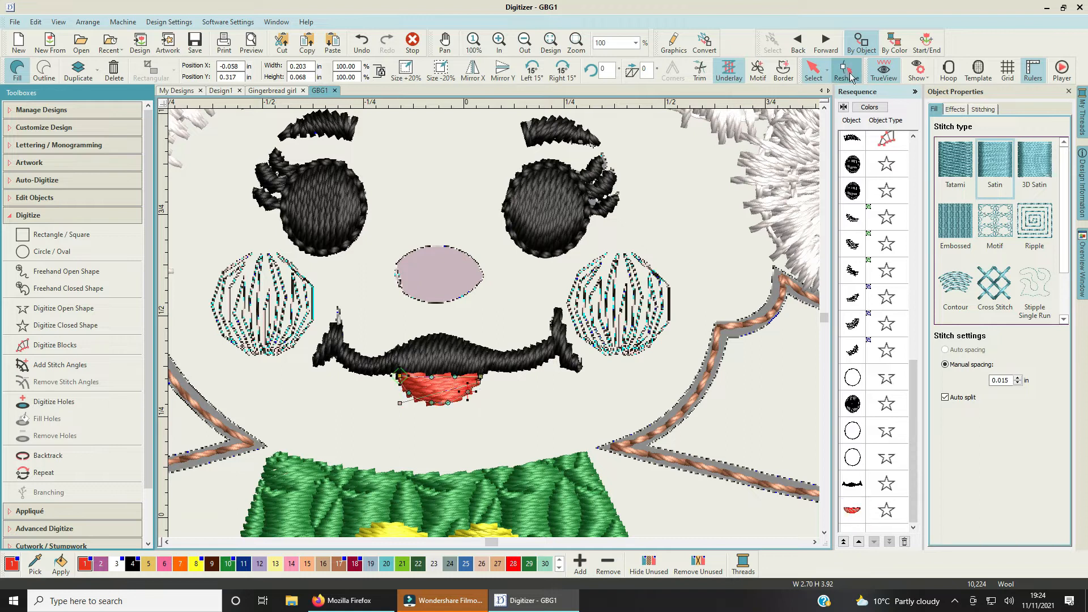
click(400, 403)
drag(400, 404, 479, 447)
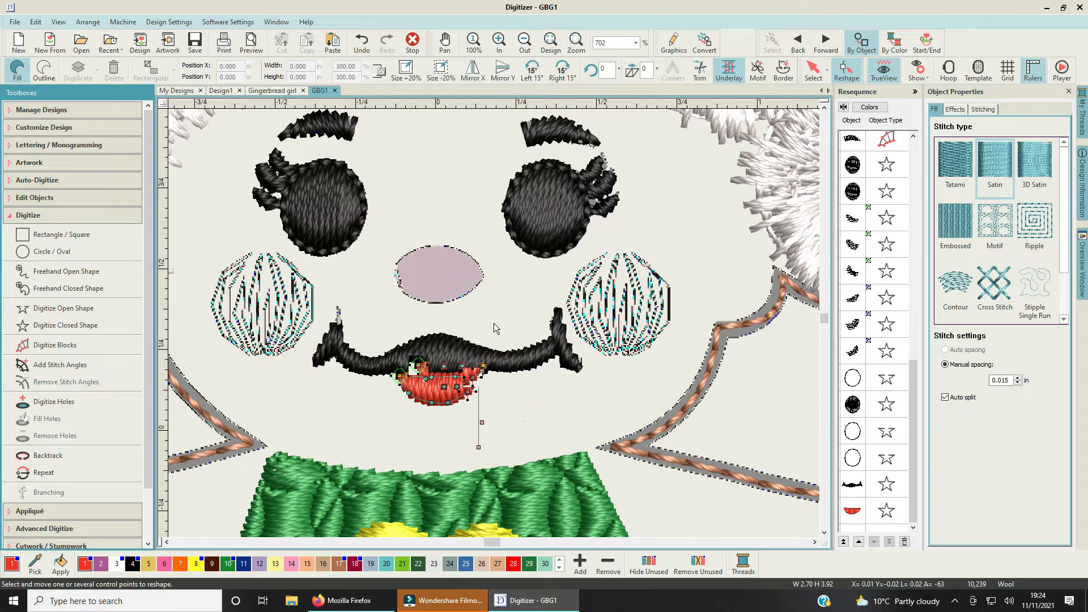
scroll(494, 323, down, 1)
click(827, 71)
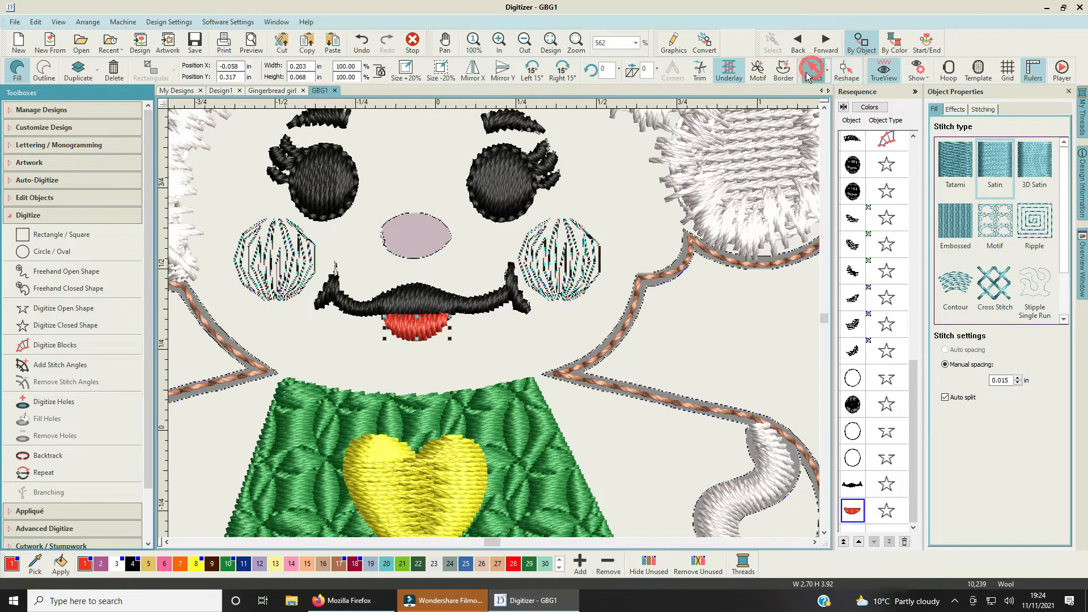
Step: Reshape the black mouth by pulling the tip of its left corner up to the artwork's point
click(488, 320)
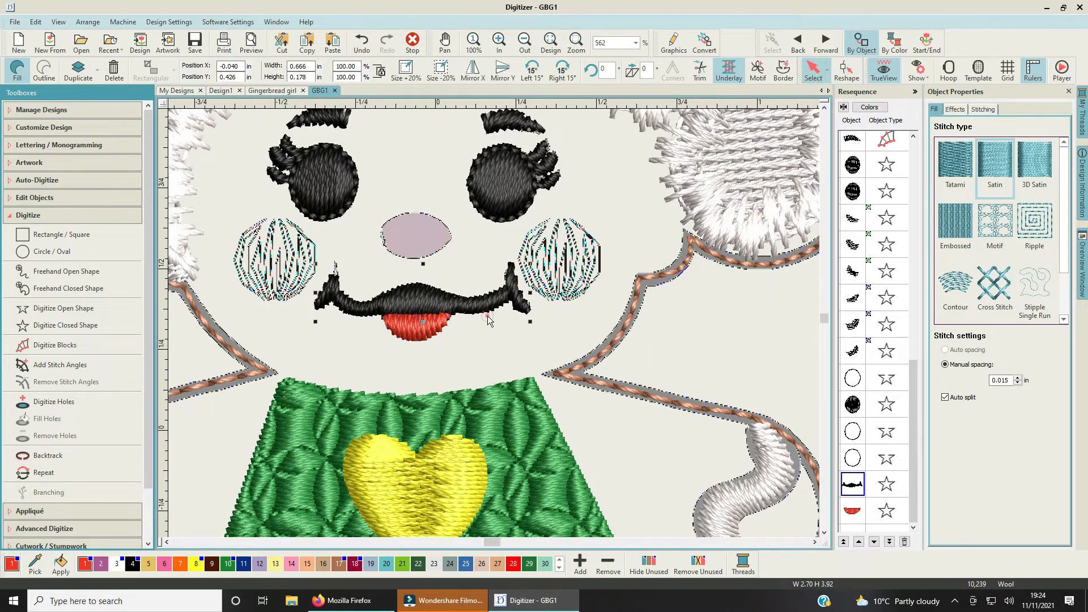
click(599, 185)
click(705, 321)
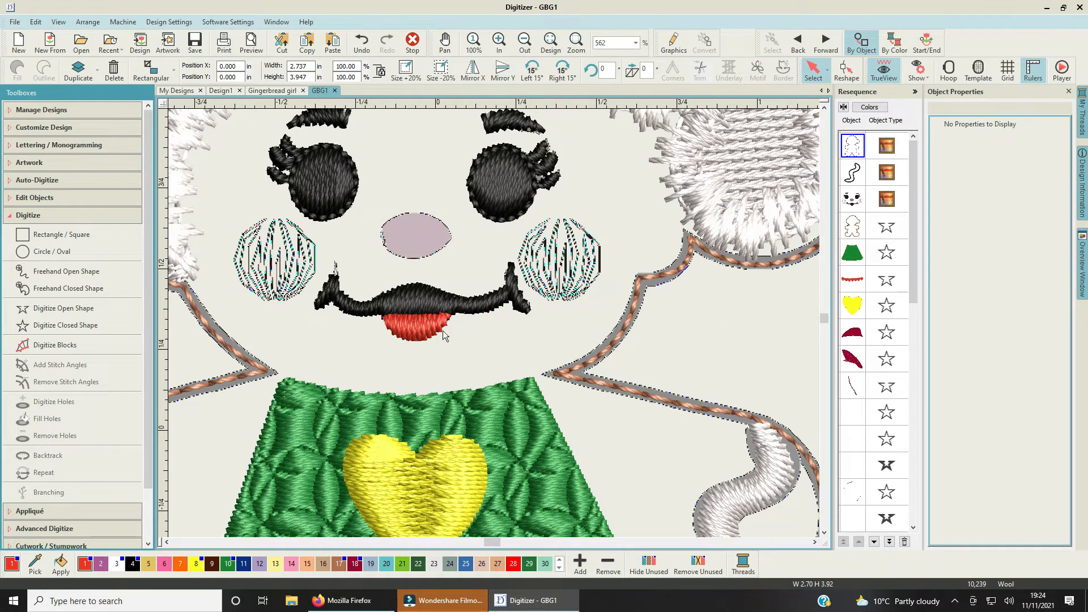
click(339, 292)
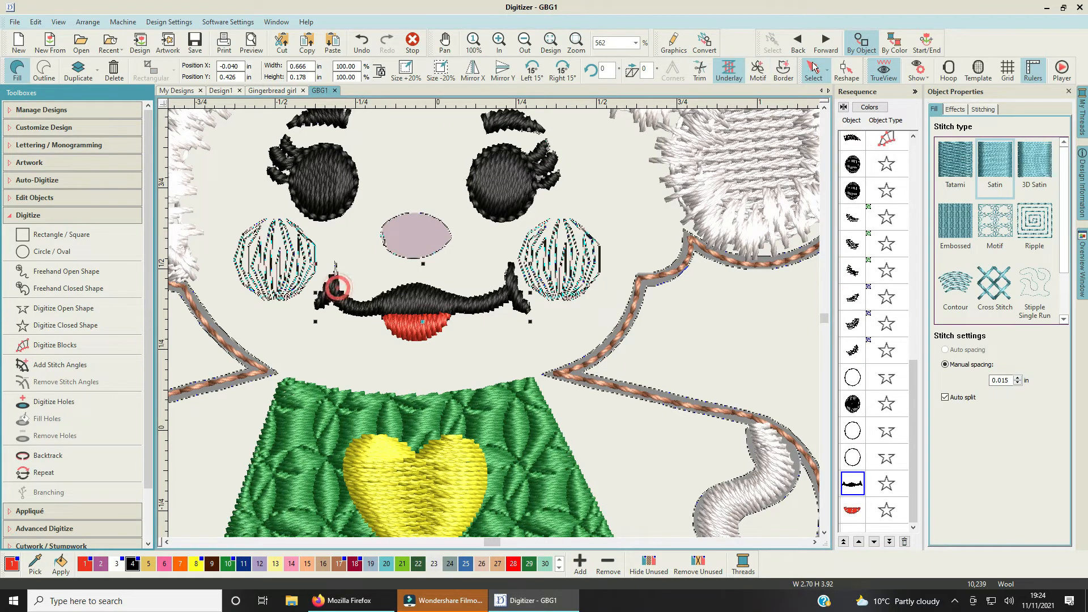
click(854, 68)
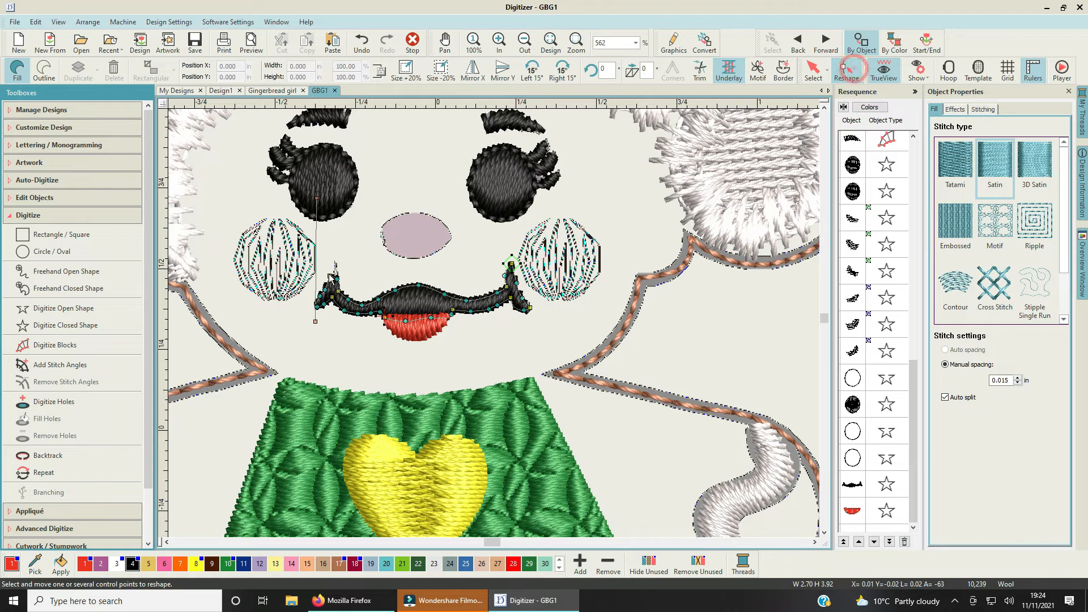
drag(328, 274, 336, 266)
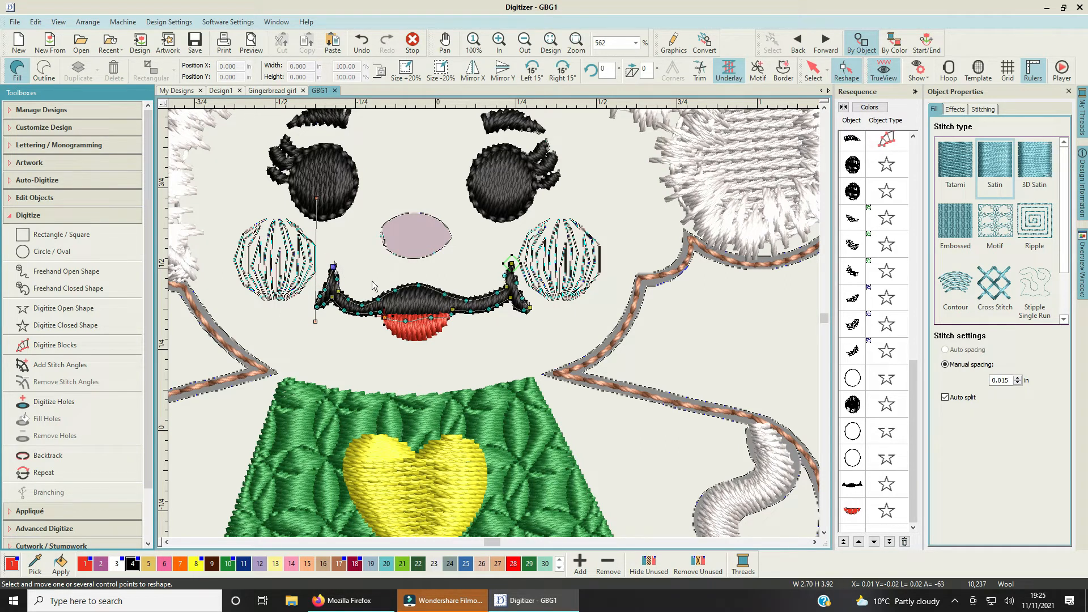
click(813, 68)
click(751, 344)
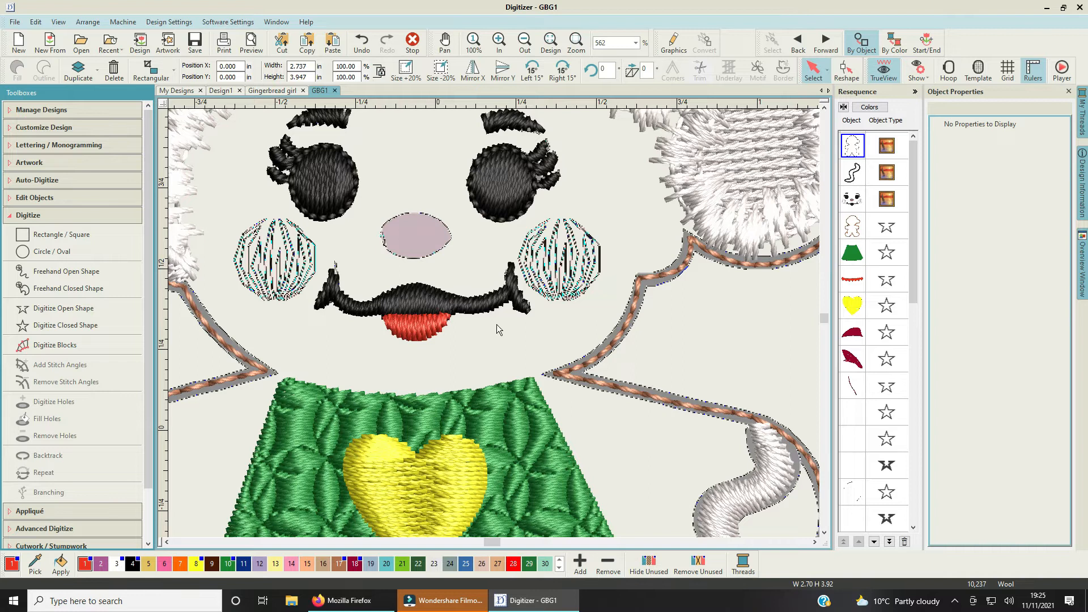
Step: Start a satin-filled closed shape for the nose in thread color 12, tracing its lower left edge from the bottom center
scroll(495, 323, down, 5)
scroll(494, 322, down, 1)
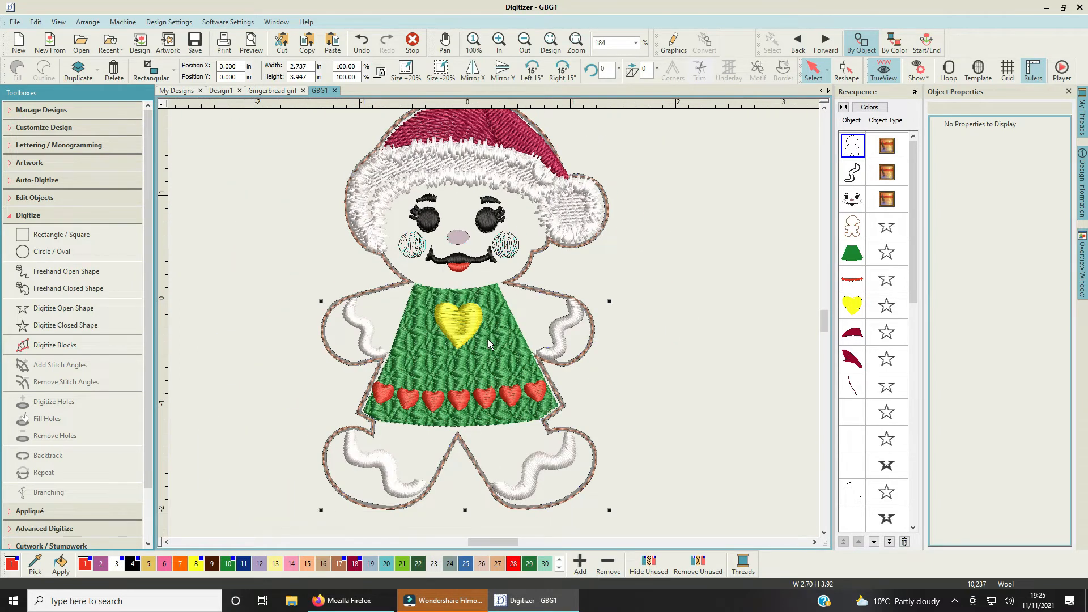
scroll(488, 367, up, 3)
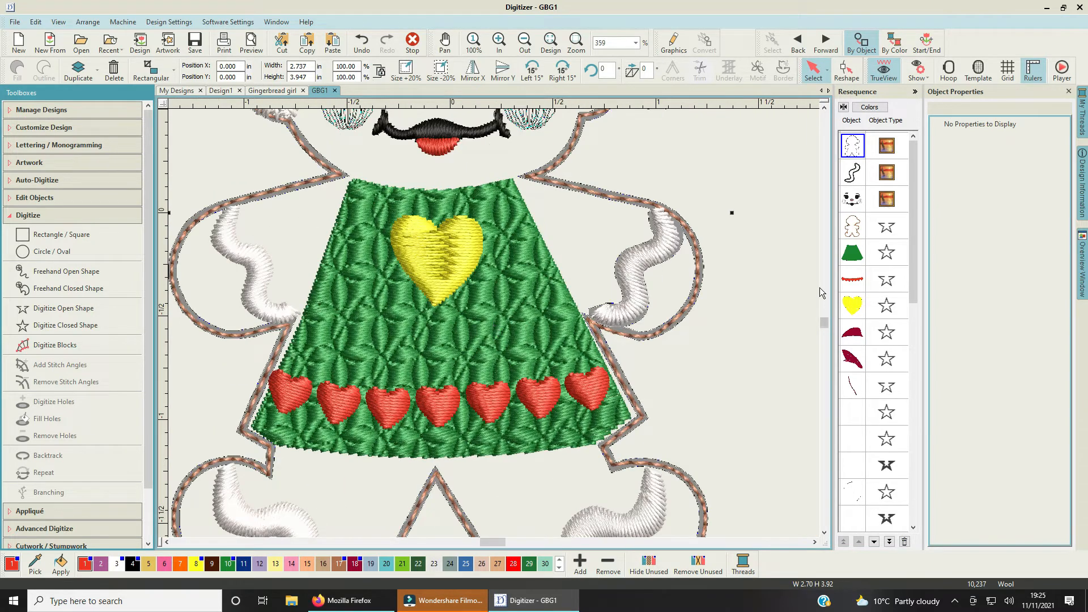
drag(823, 327, 824, 322)
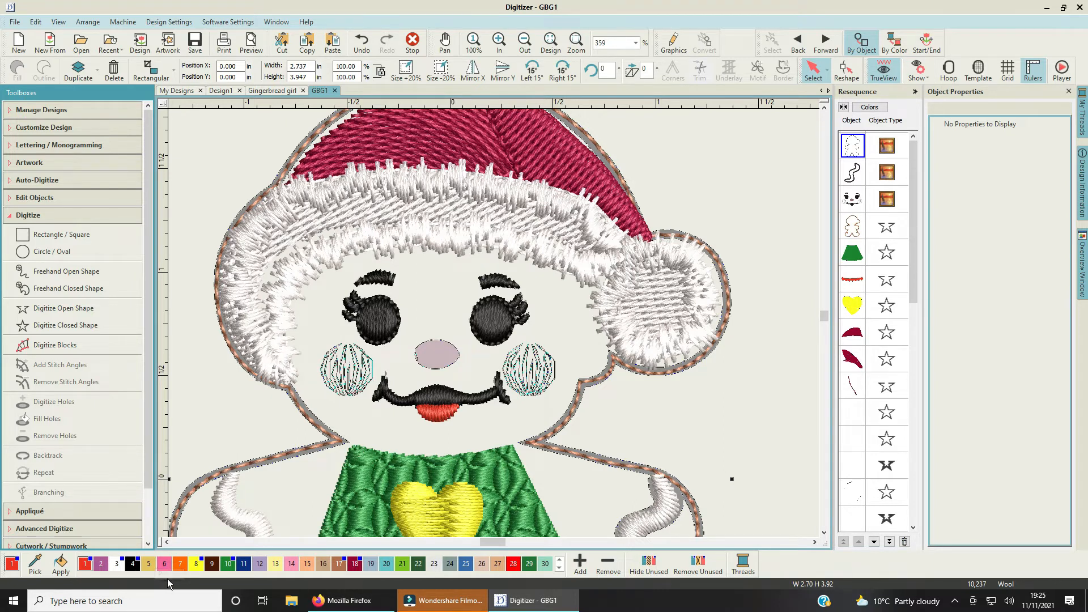
click(263, 571)
click(65, 327)
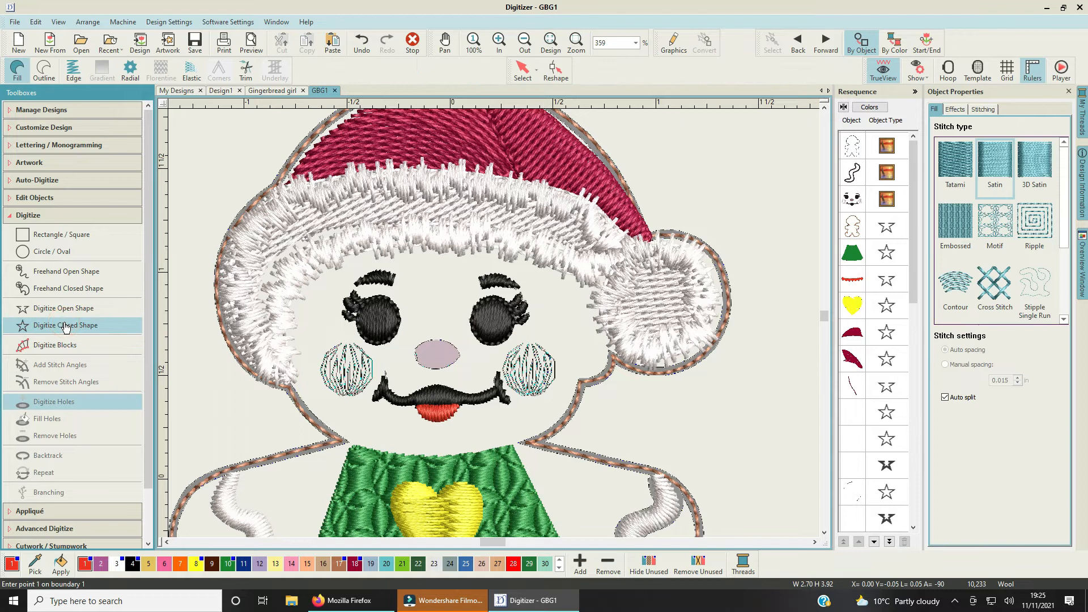
click(259, 569)
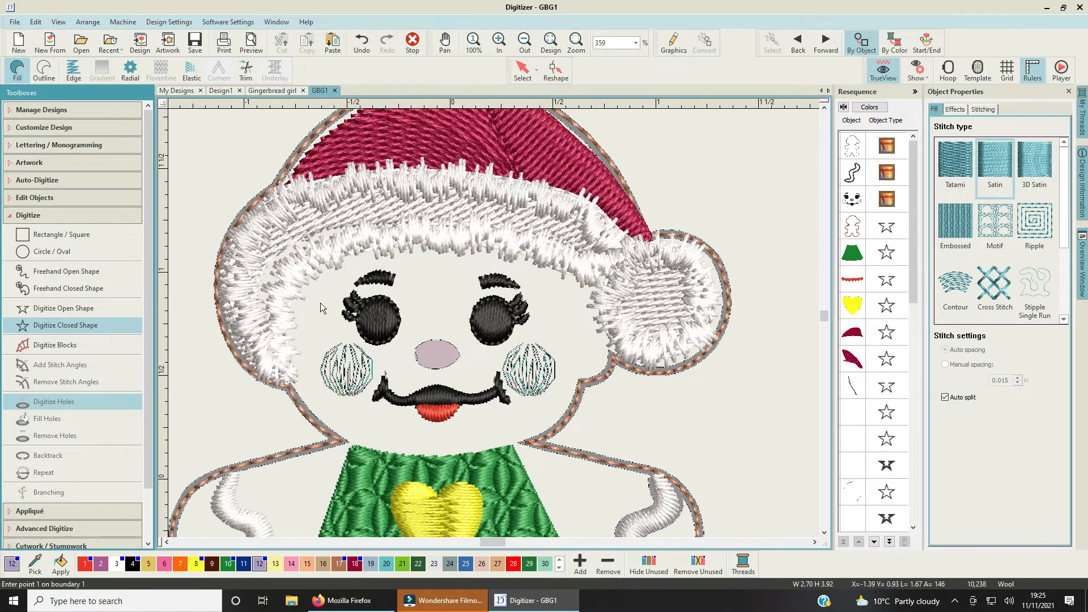
click(435, 371)
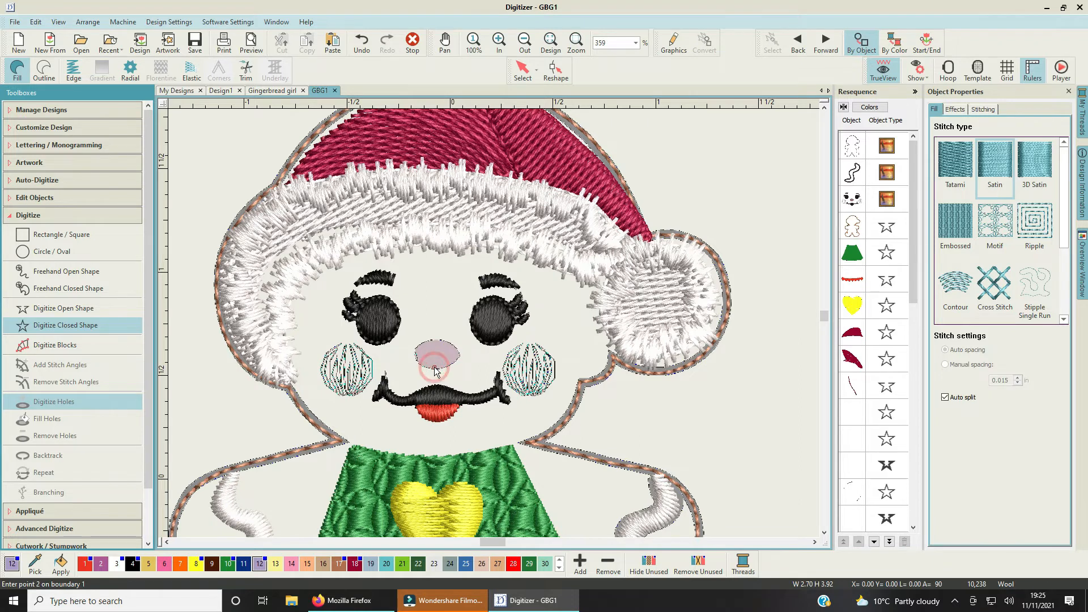
scroll(494, 323, up, 2)
scroll(494, 323, up, 5)
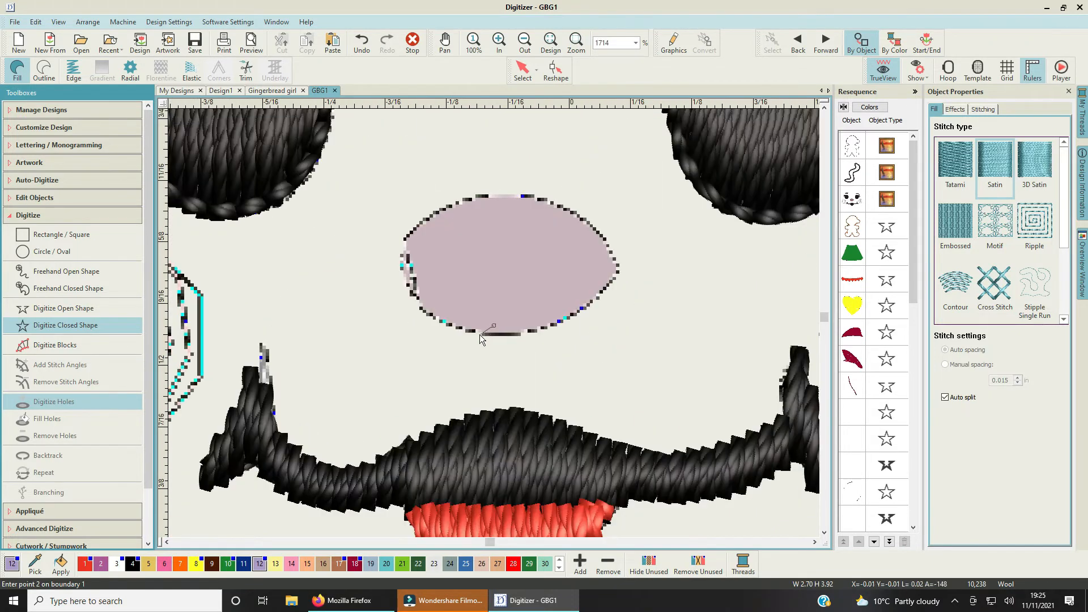
key(Escape)
click(501, 332)
click(471, 330)
click(435, 314)
click(418, 298)
click(407, 275)
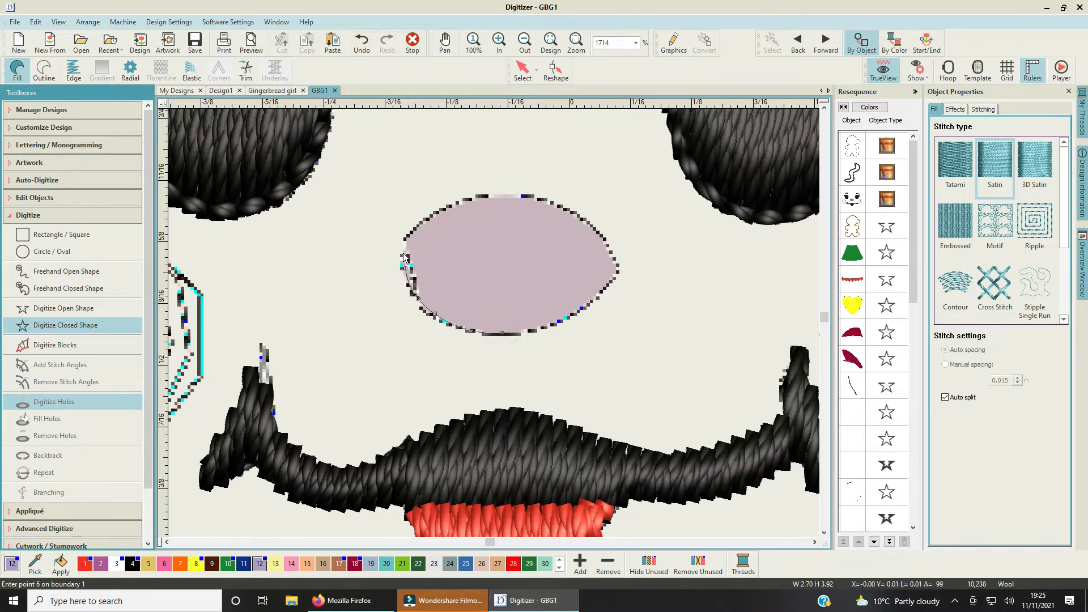
Step: Continue the nose outline over the top and down the right side to the start, and generate its fill
click(418, 223)
click(463, 198)
click(517, 194)
click(556, 203)
click(589, 223)
click(618, 268)
click(605, 287)
click(592, 303)
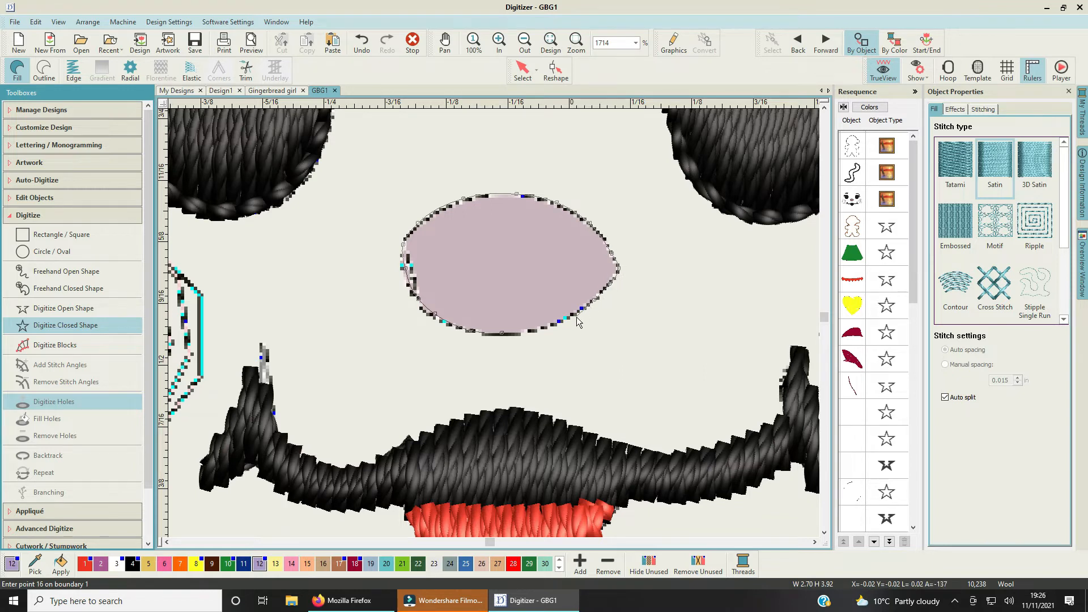
click(559, 322)
click(515, 338)
key(Return)
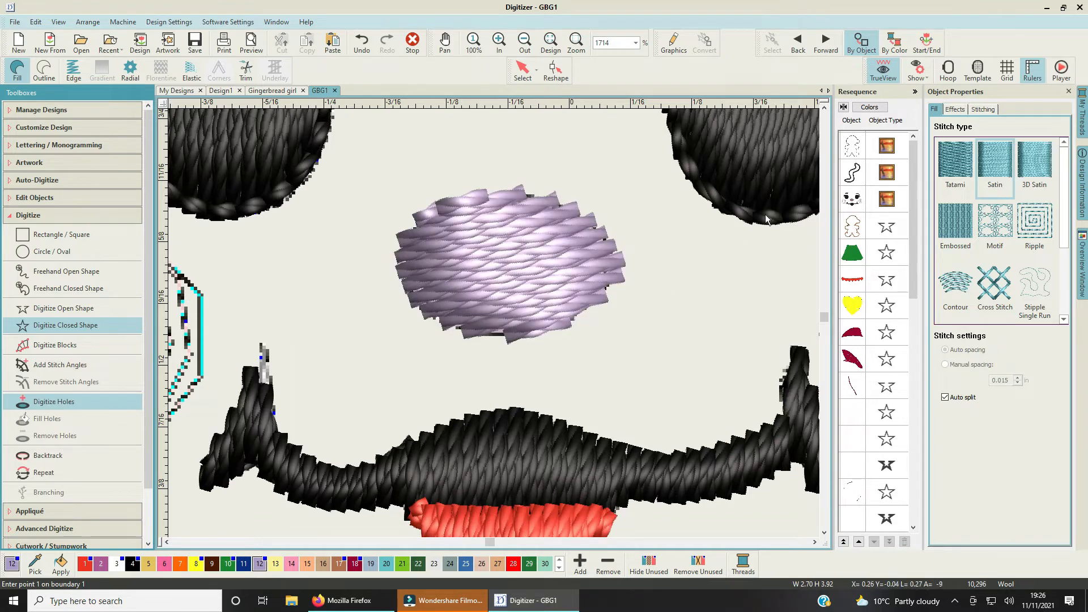
Step: Reshape the lilac nose fill by rotating its stitch angle so the satin stitches run nearly vertically
drag(914, 265, 922, 538)
key(Escape)
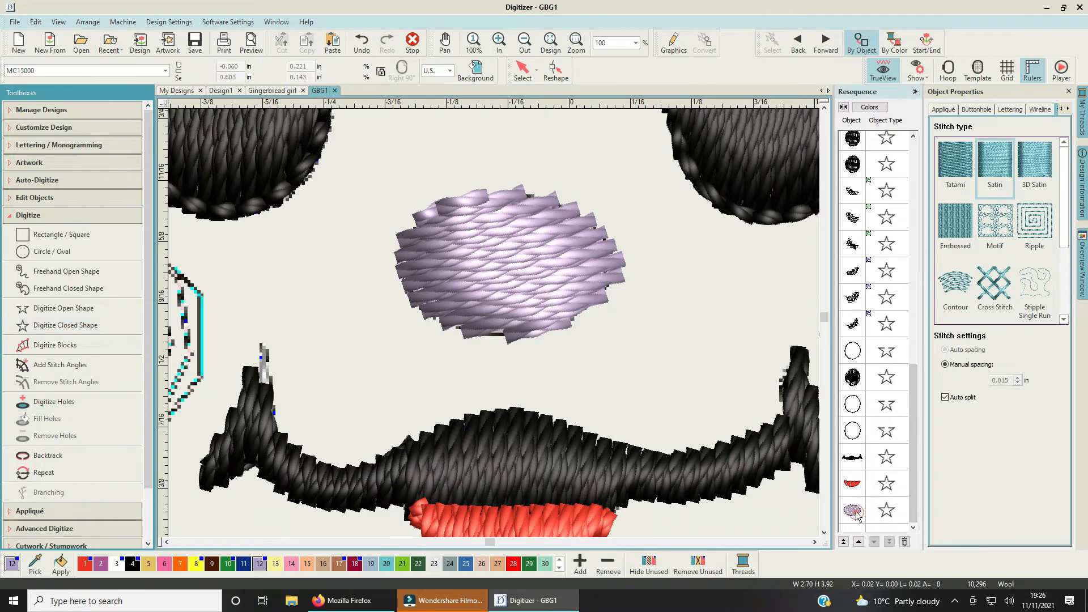
click(845, 69)
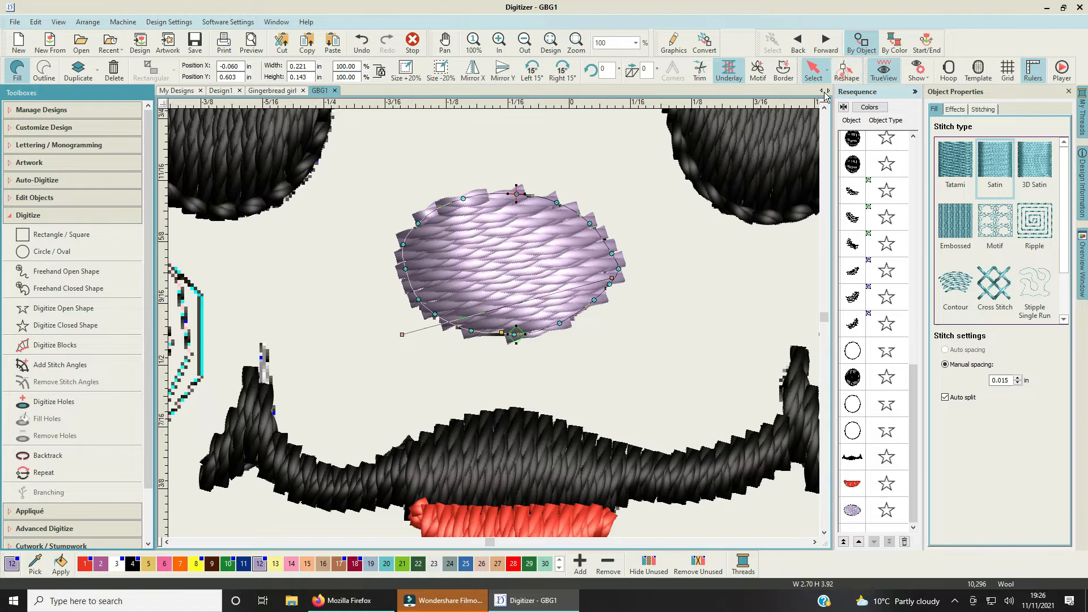
drag(402, 334, 617, 410)
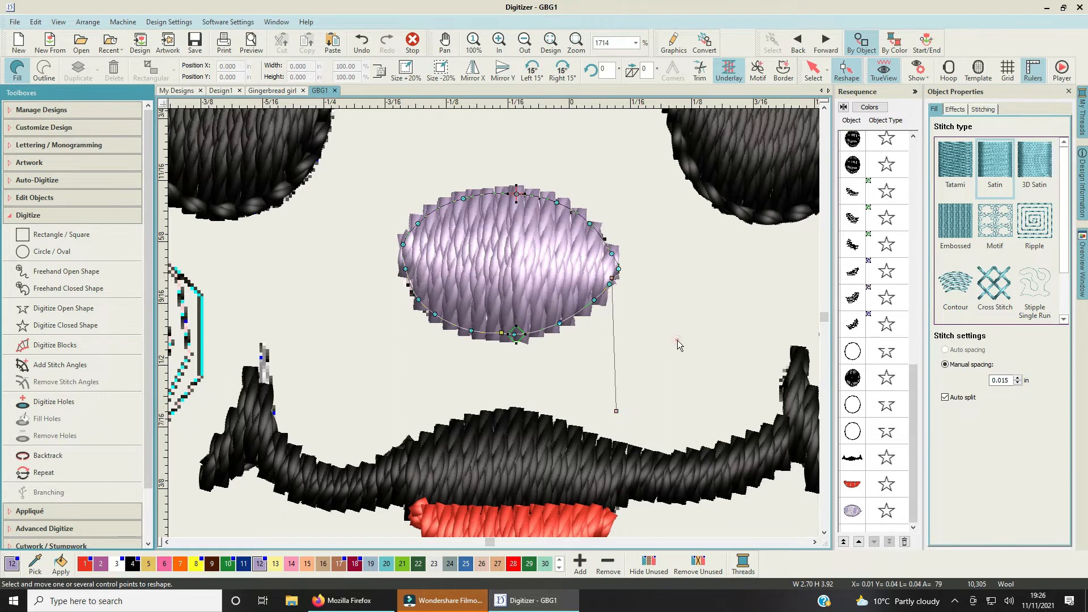
Step: Duplicate the nose fill in place and convert the copy to a Single Run outline
click(813, 70)
click(518, 258)
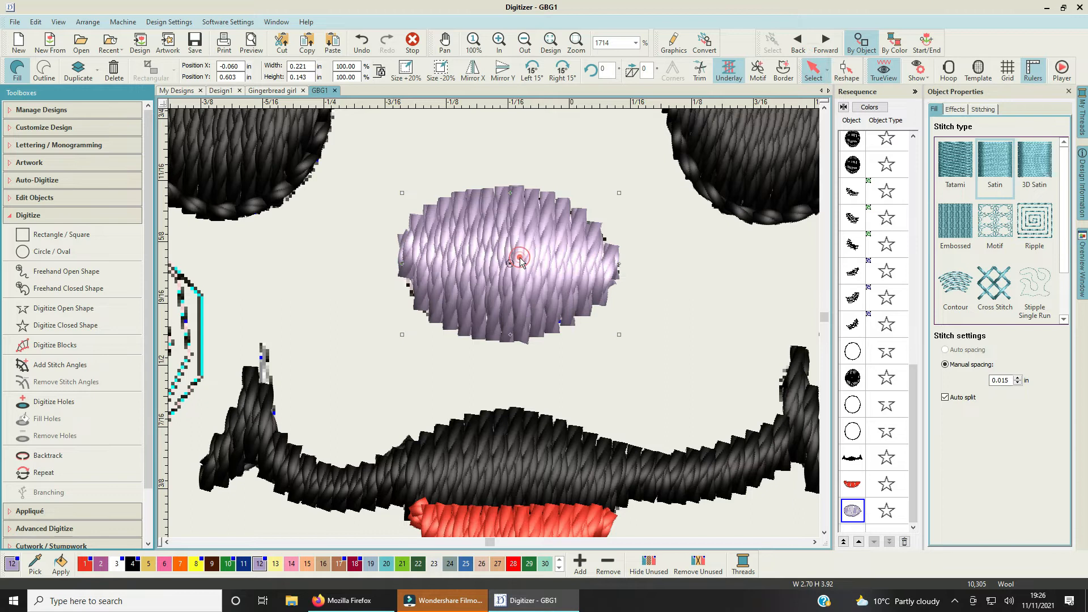
right_click(549, 247)
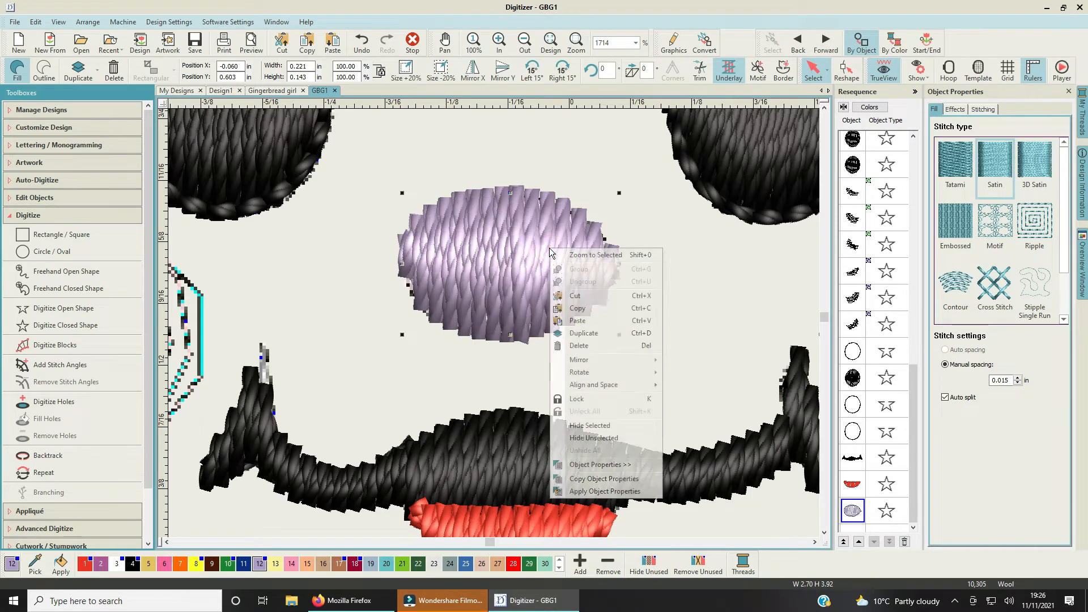
click(582, 333)
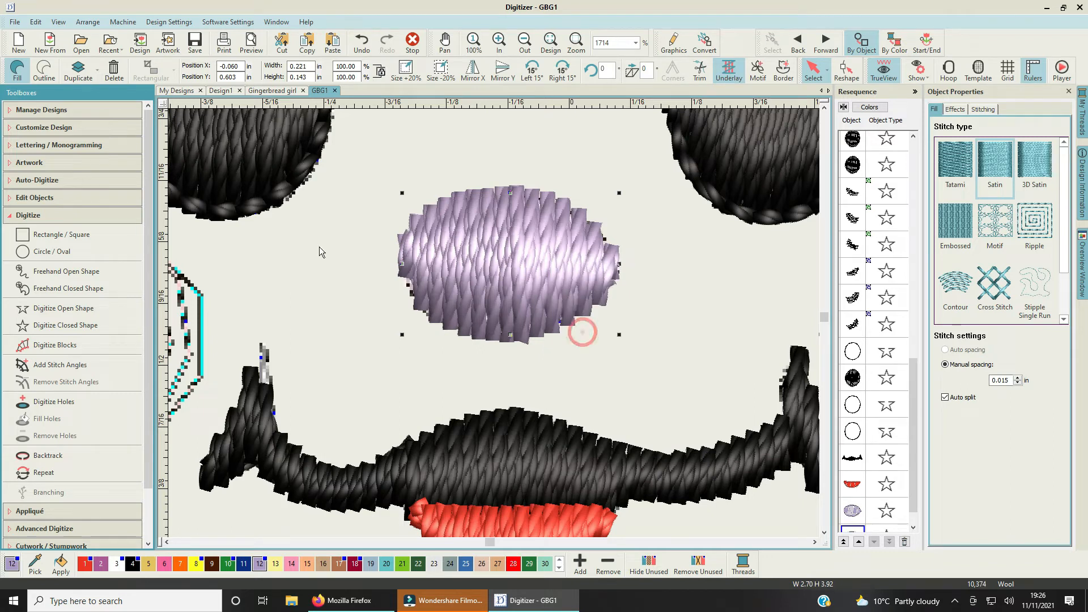
click(43, 70)
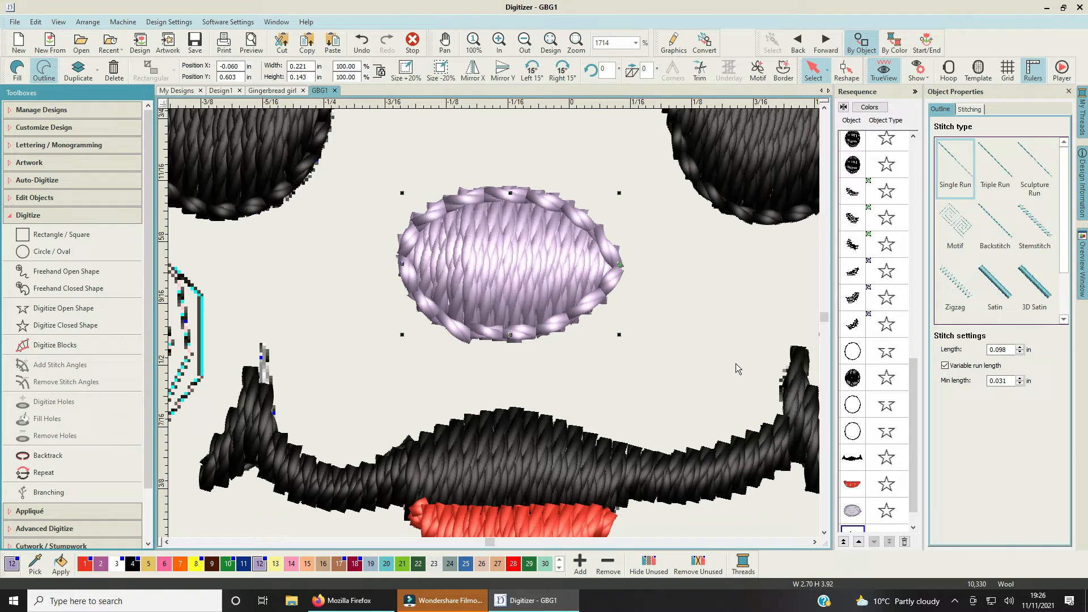
Step: Start a closed shape for the right-hand cheek with a Tatami fill in thread color 14
scroll(736, 363, down, 5)
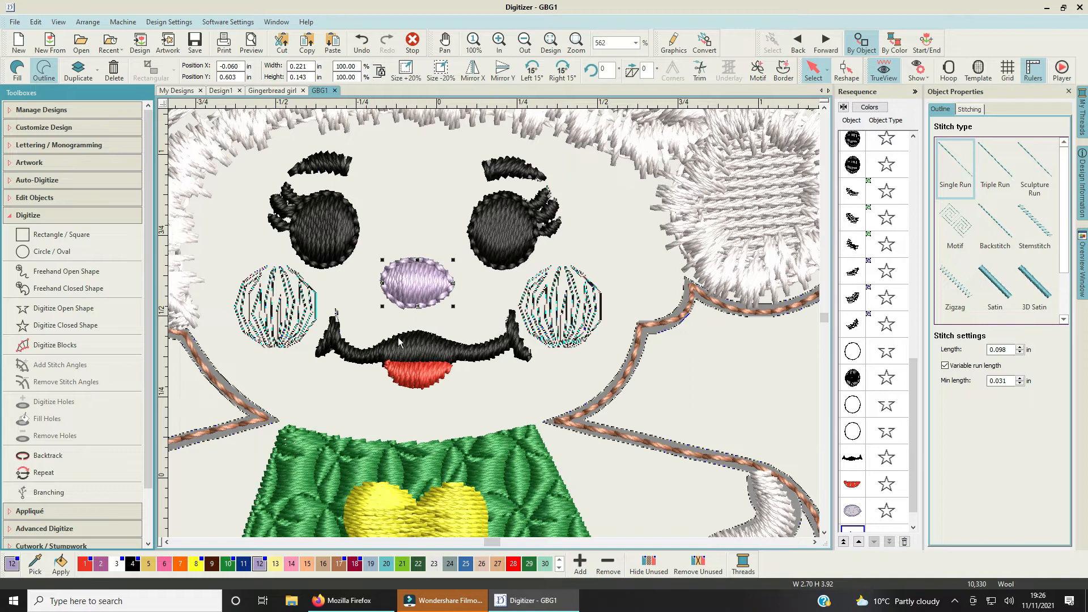
click(477, 285)
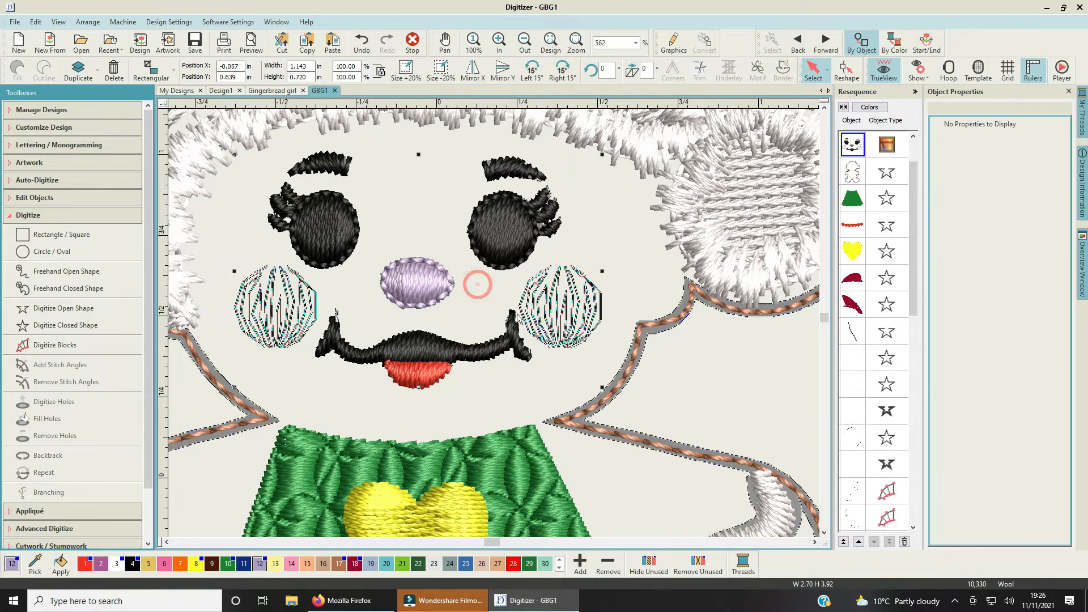
click(546, 317)
click(651, 257)
scroll(669, 360, up, 3)
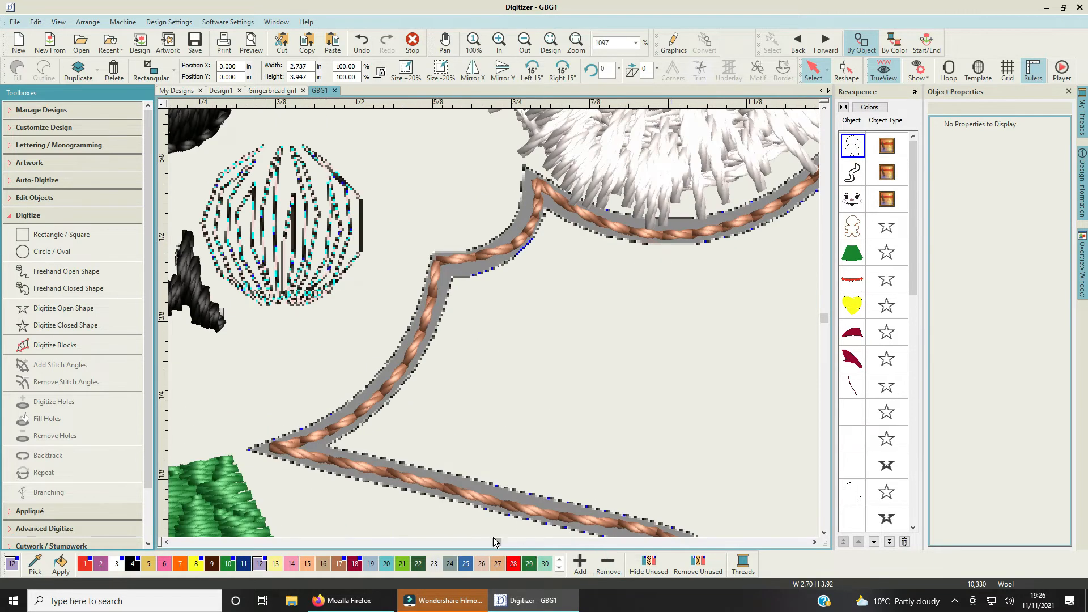
drag(496, 544, 495, 543)
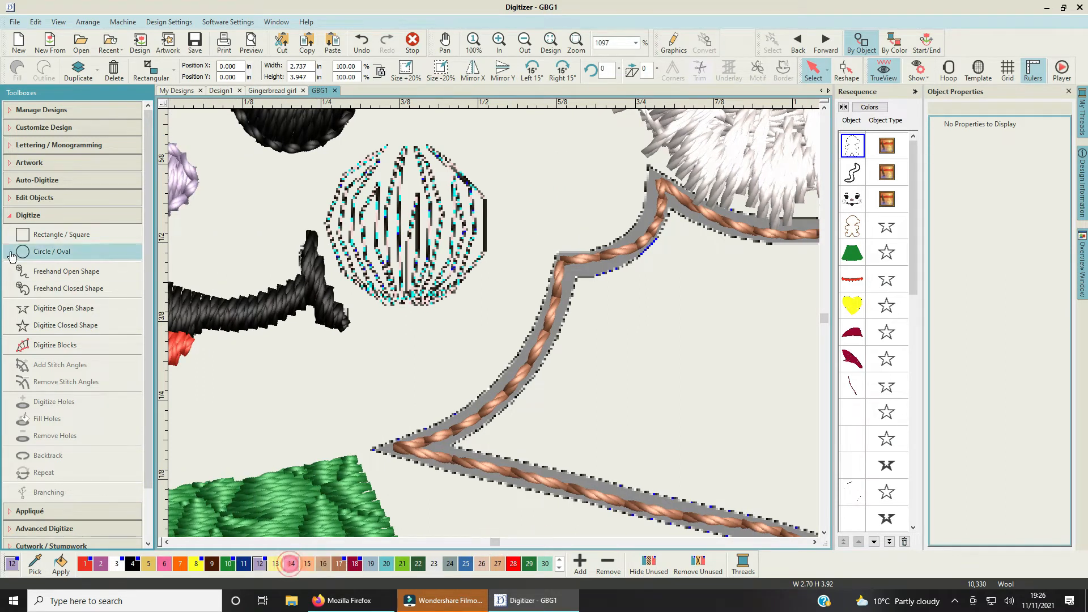
click(46, 310)
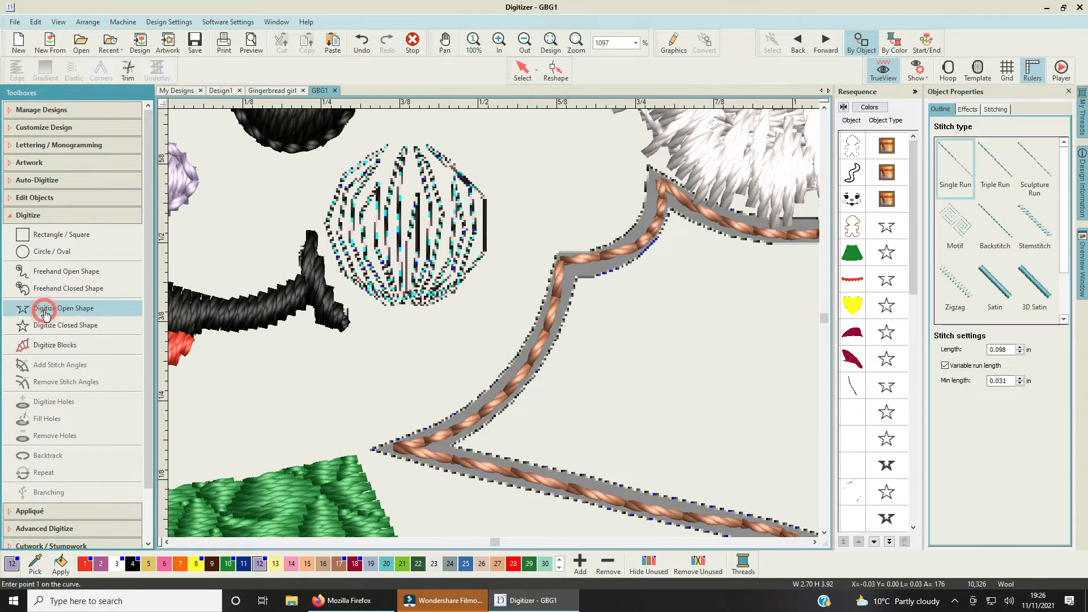
click(291, 562)
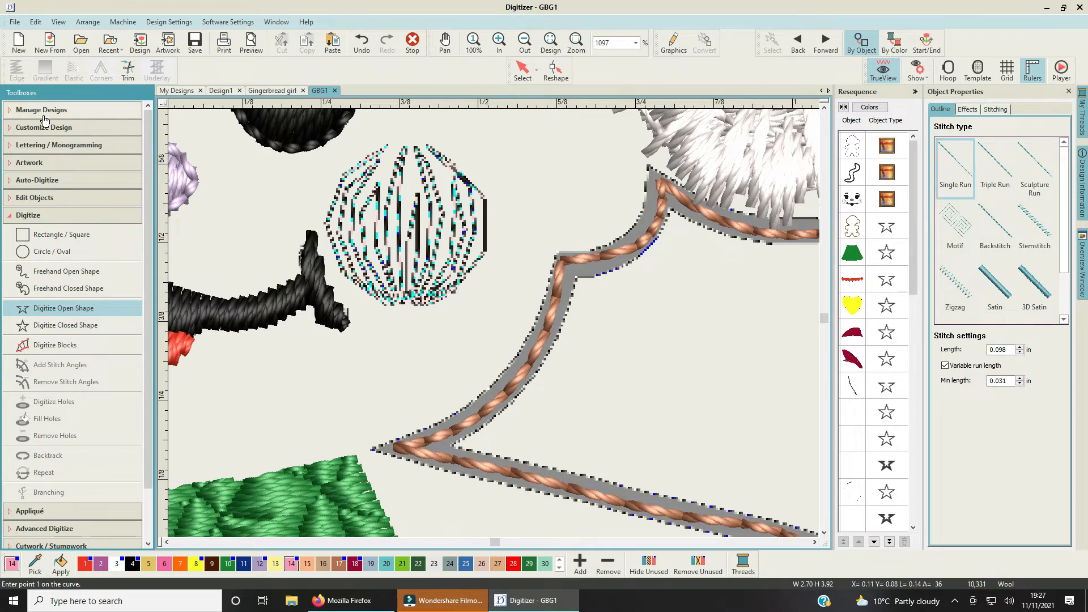
click(50, 327)
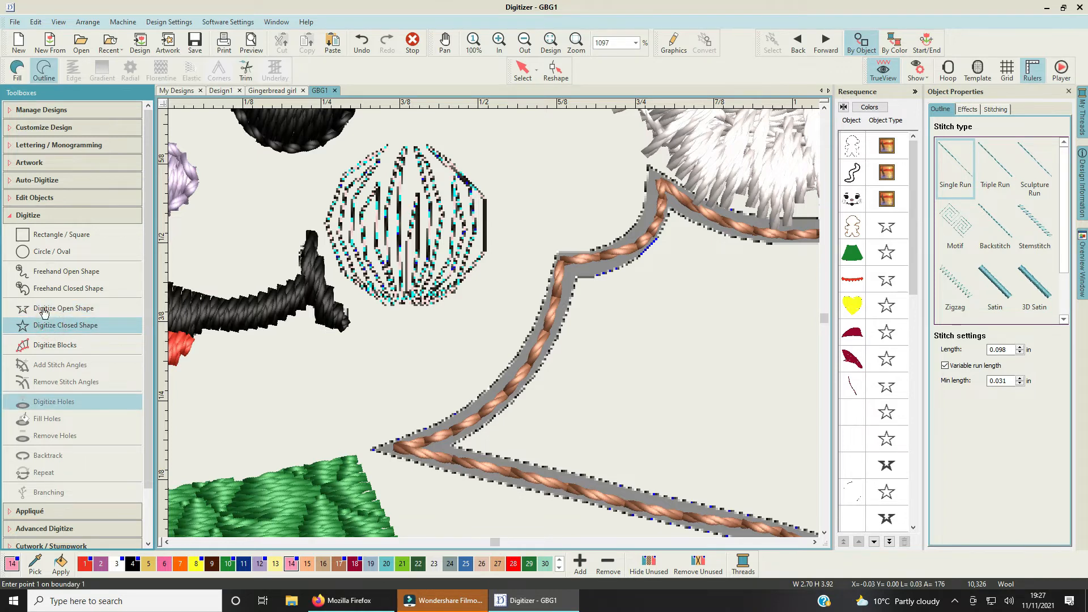
click(18, 68)
click(953, 176)
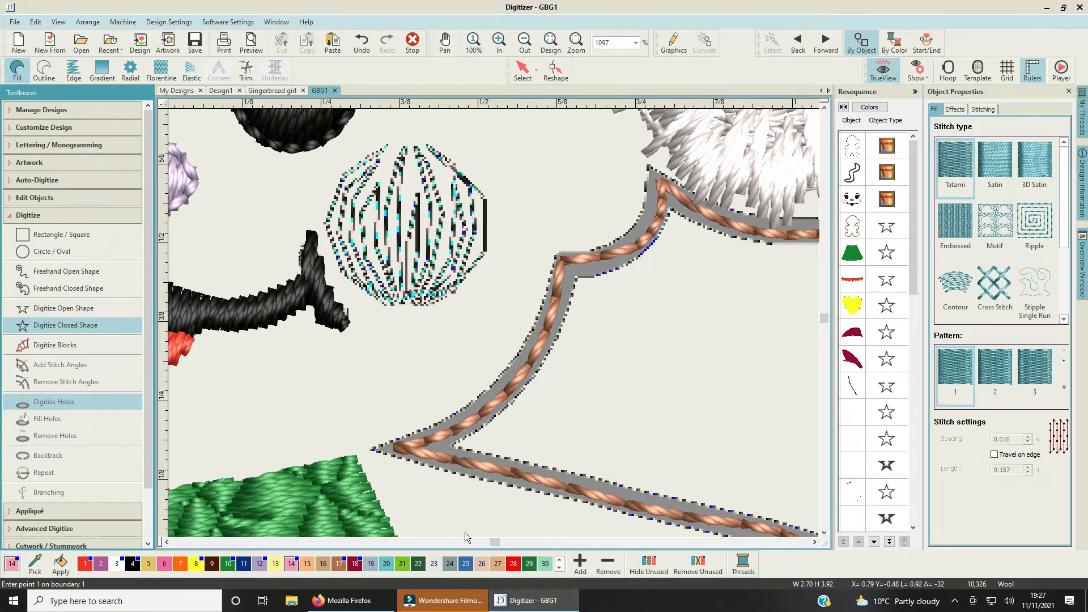
drag(494, 543, 491, 543)
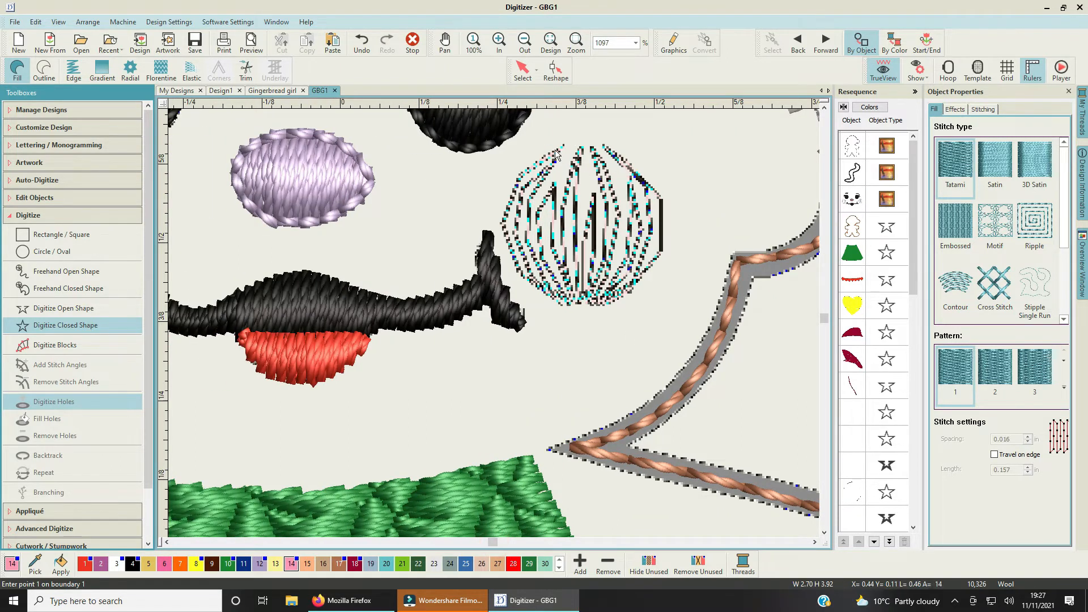
Step: Trace the round right-hand cheek clockwise from its upper edge along the artwork's outline, and generate its fill
click(571, 145)
click(662, 201)
click(662, 252)
click(647, 265)
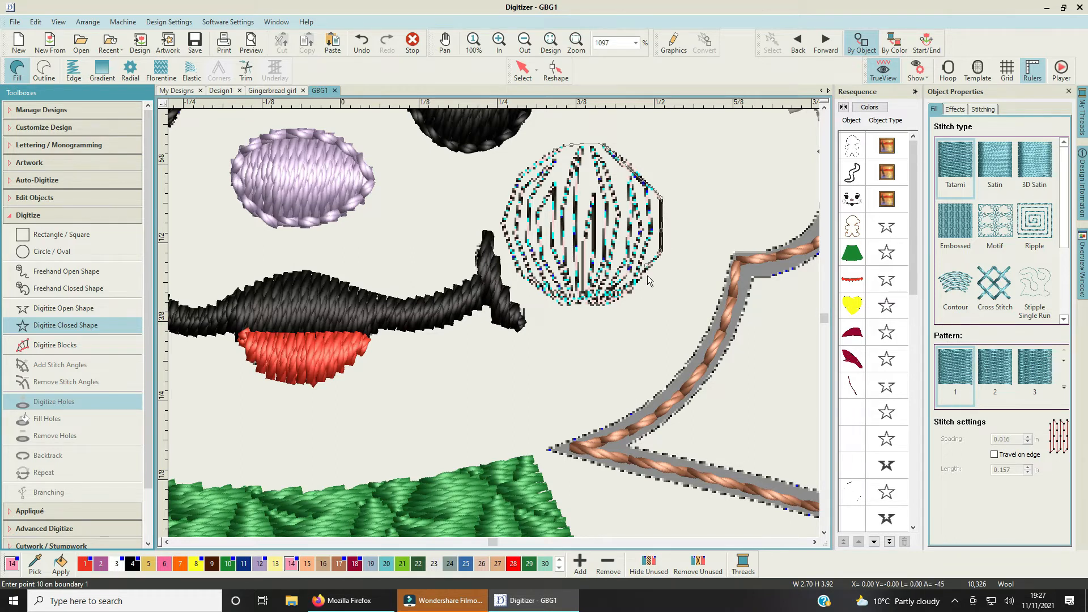
click(575, 305)
click(556, 301)
click(541, 292)
click(518, 273)
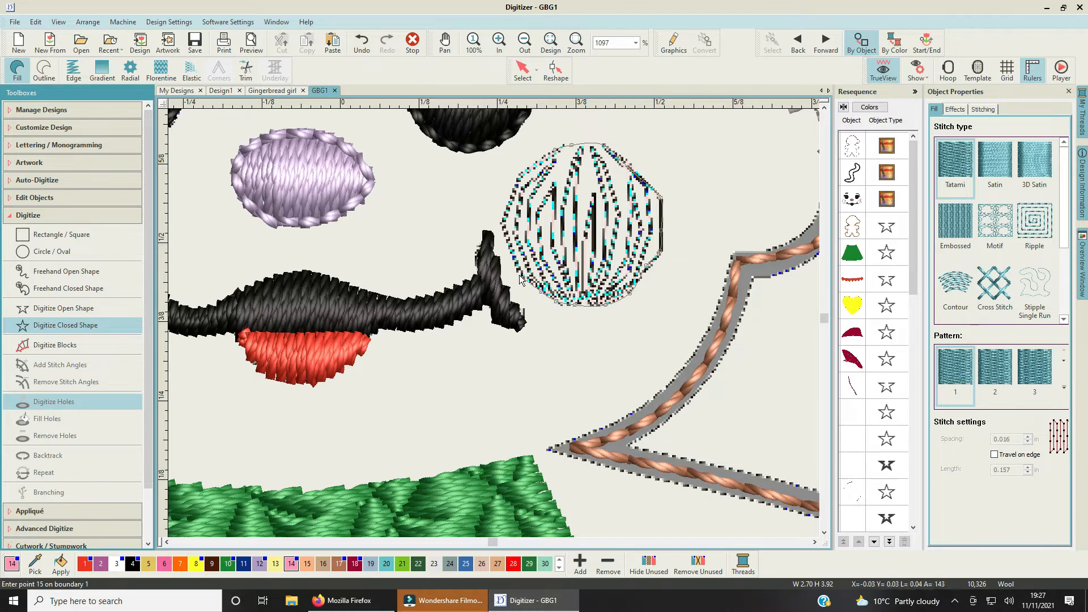
click(504, 228)
click(526, 171)
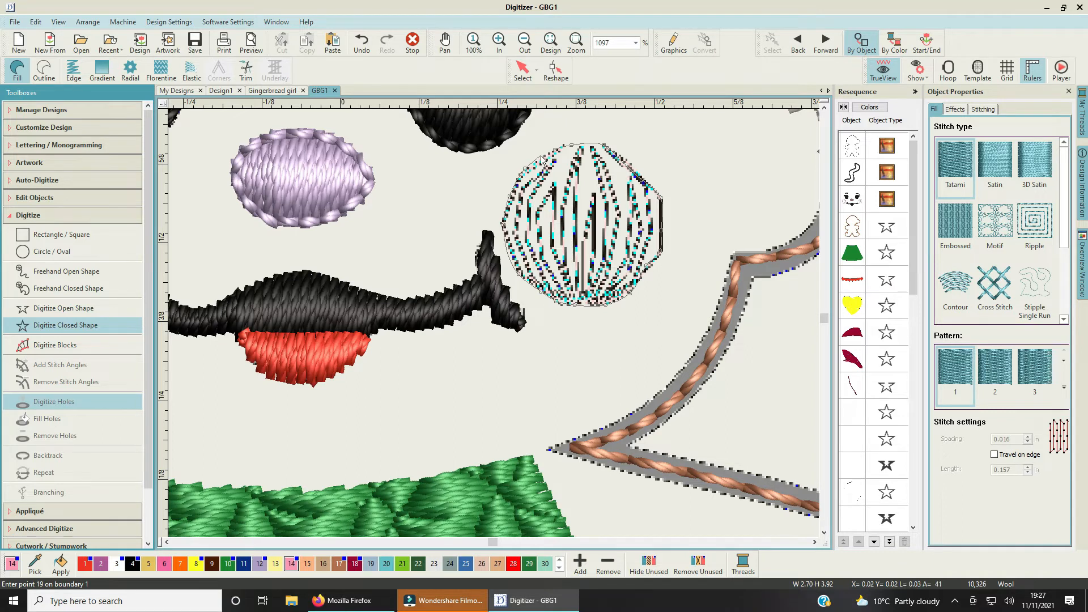
key(Return)
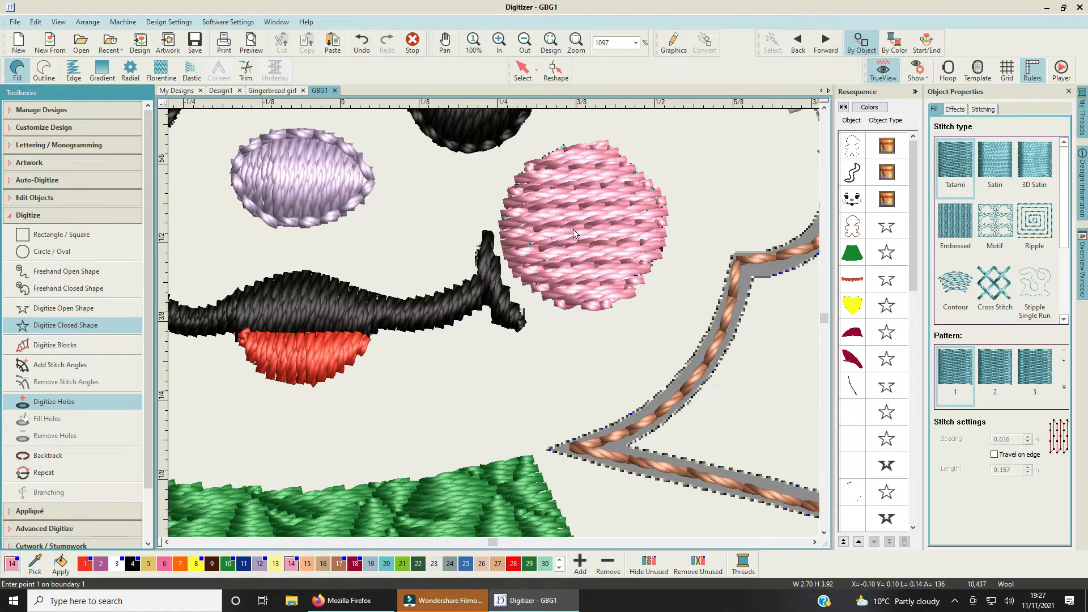
Step: Reshape the pink cheek fill by rotating its stitch angle to 89°
drag(913, 265, 904, 534)
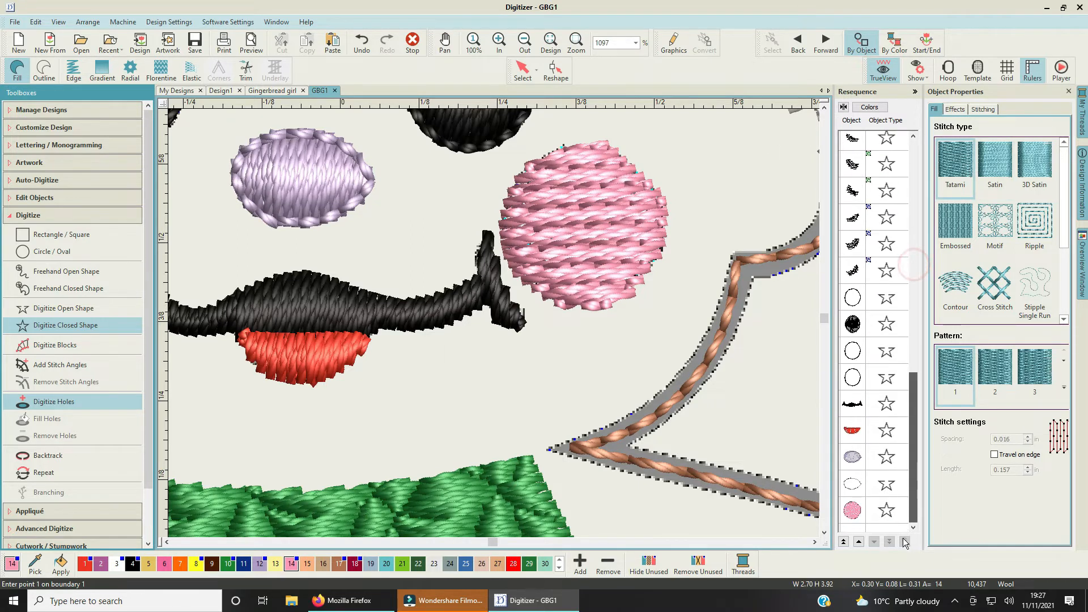
key(Escape)
click(853, 515)
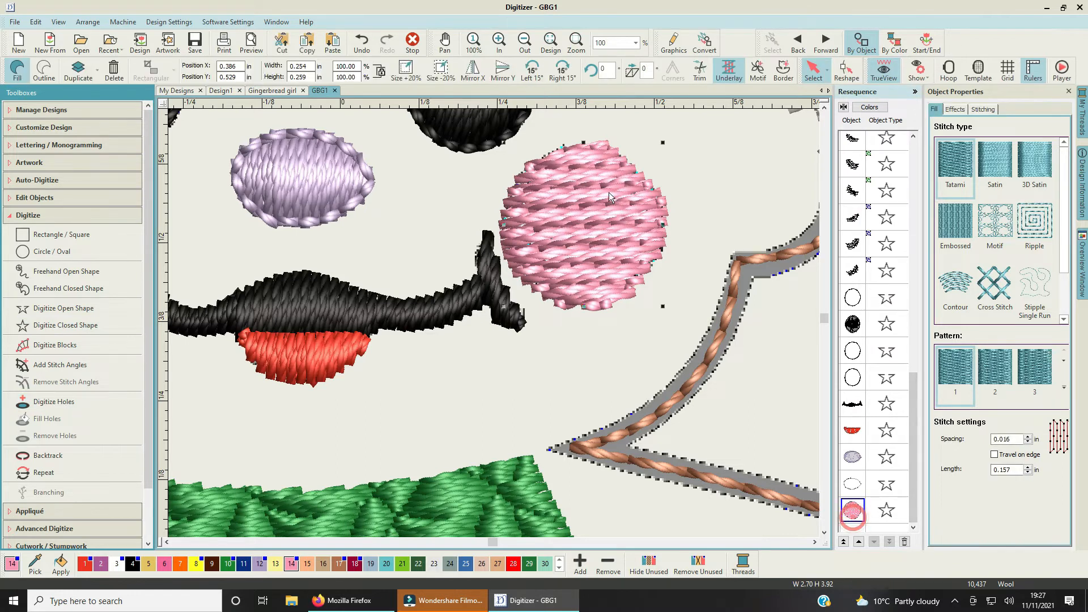
click(846, 70)
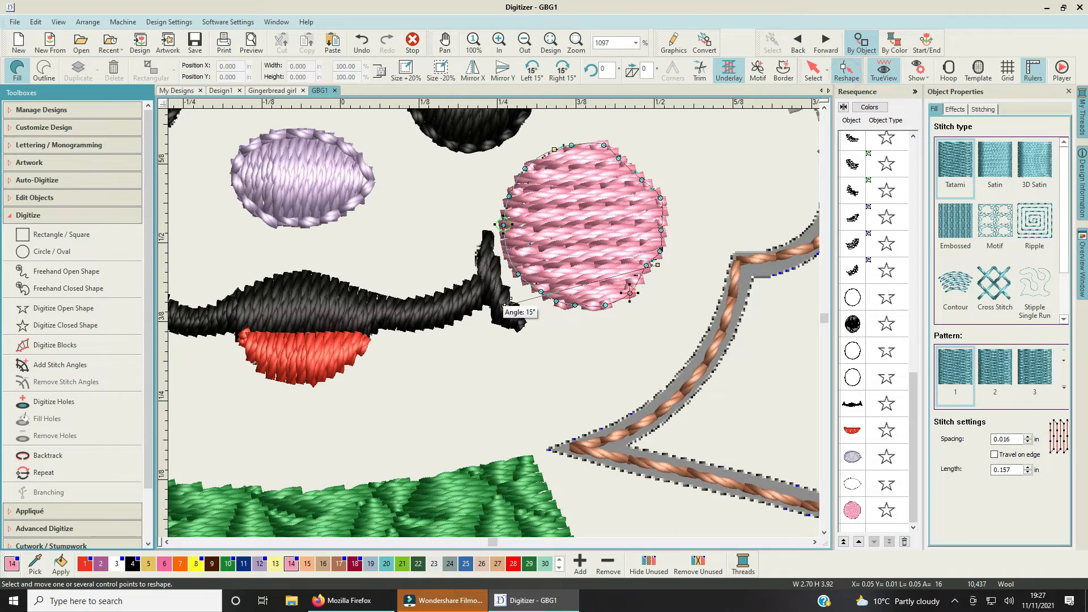
click(504, 306)
drag(505, 305, 660, 371)
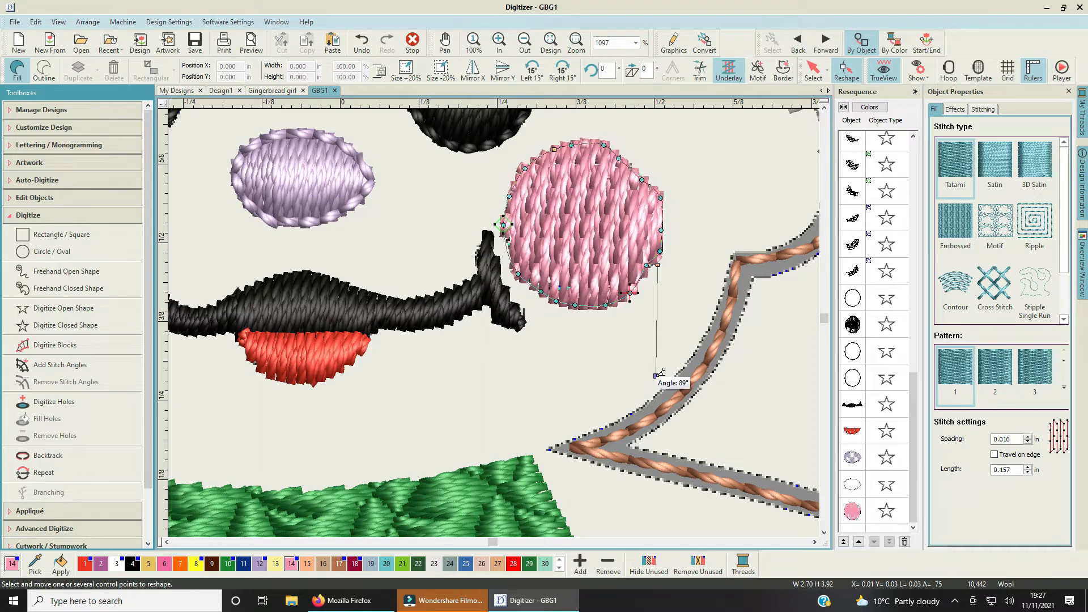
Step: Turn off Underlay 1 for the pink cheek
click(956, 110)
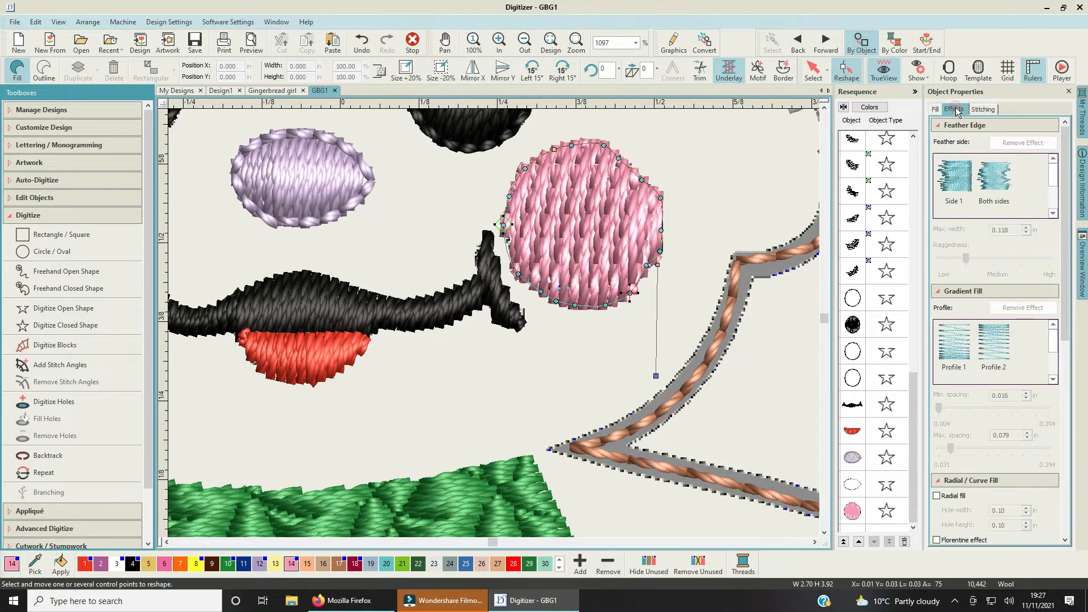
click(987, 110)
click(959, 142)
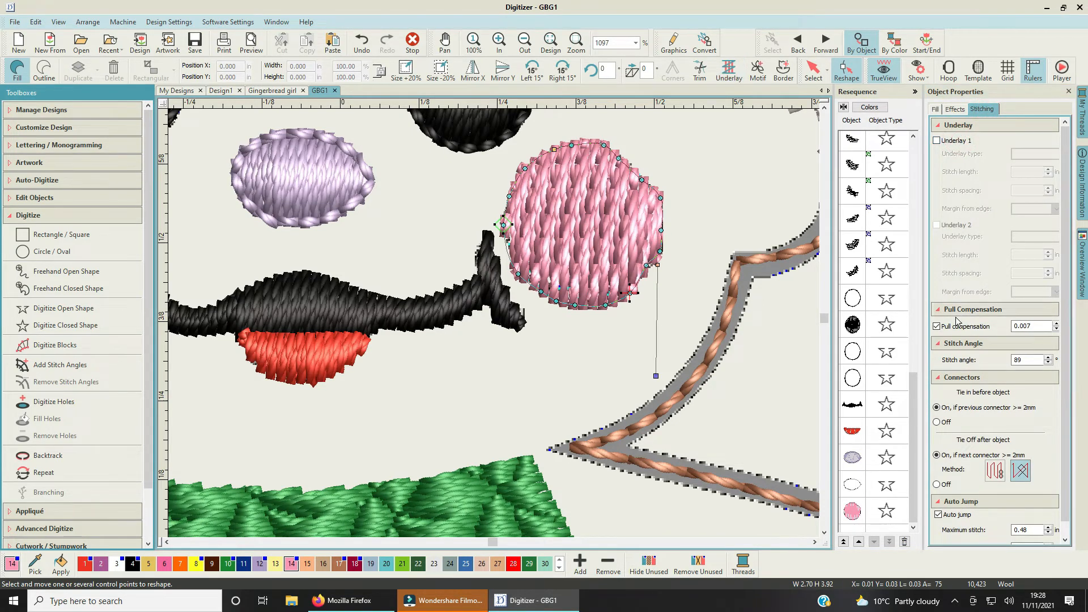
Step: Enable travel on edge for the cheek's Tatami fill, and open up its stitch spacing to 0.032 in and finally 0.064 in
click(935, 110)
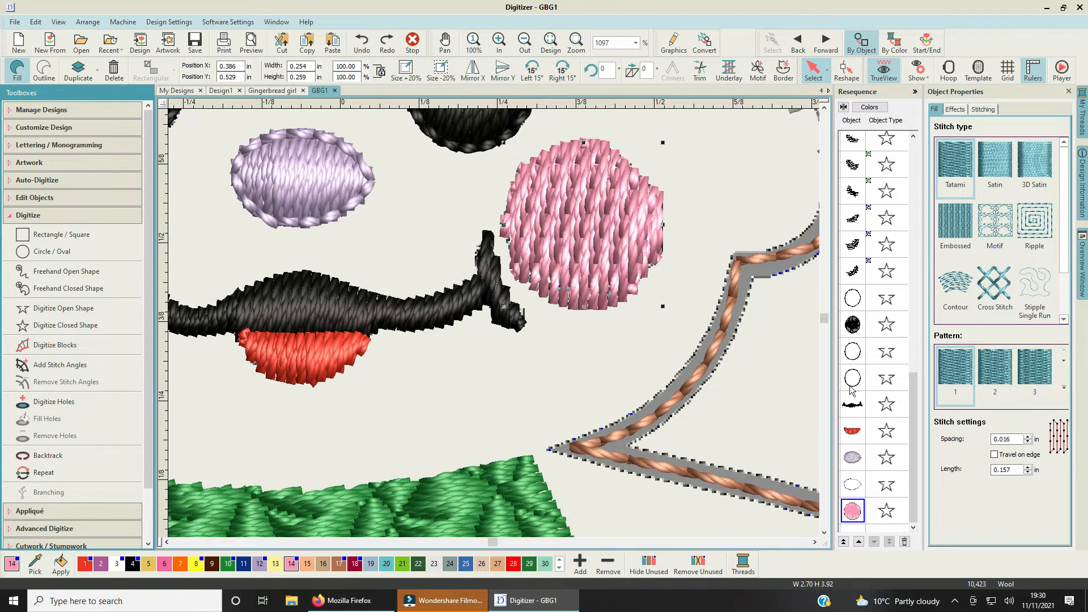
drag(1016, 440, 1004, 445)
text(32)
click(1004, 448)
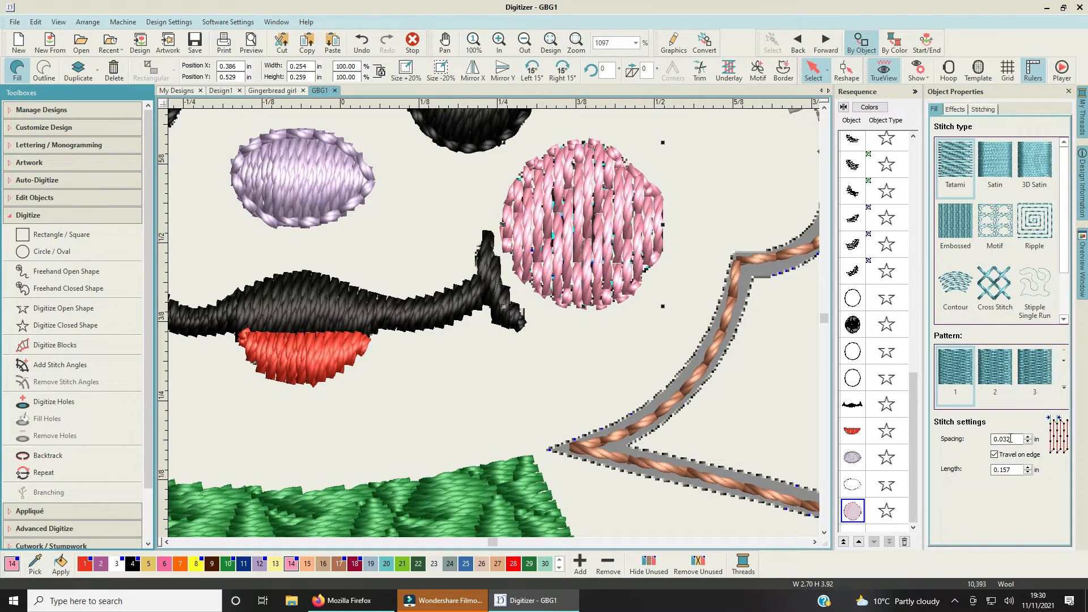
drag(1010, 438, 1006, 438)
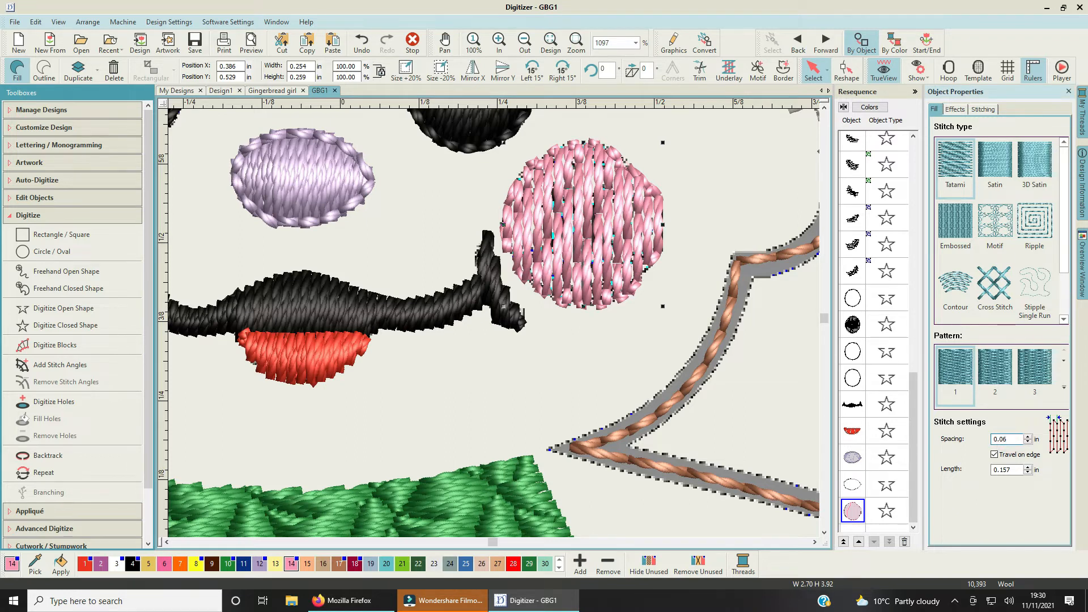
key(Return)
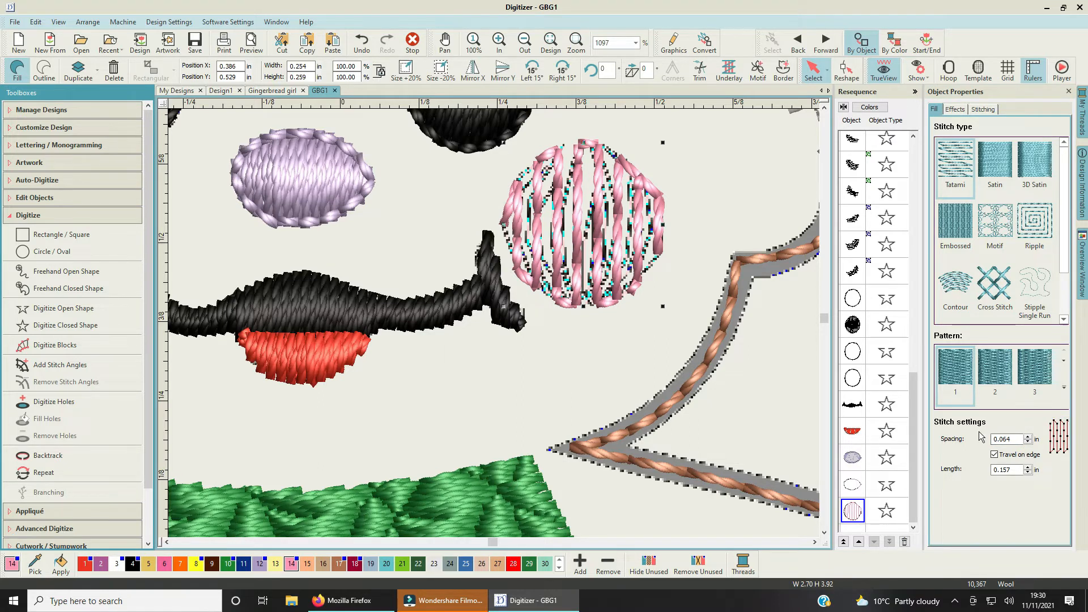
Step: Turn on Underlay 1 and Underlay 2 for the pink cheek fill
click(807, 214)
scroll(494, 324, down, 5)
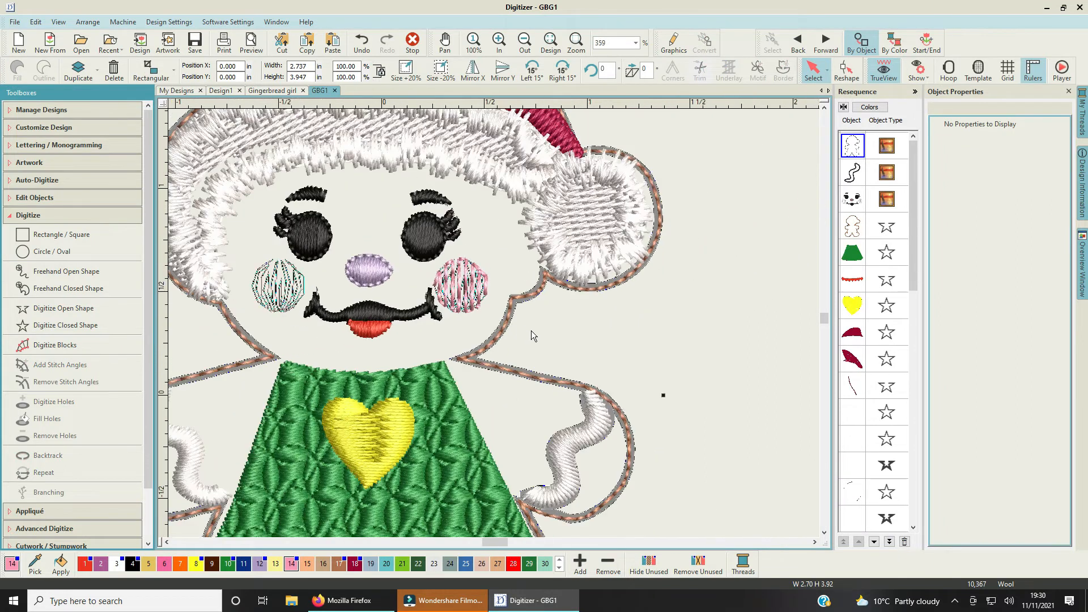
scroll(494, 323, up, 2)
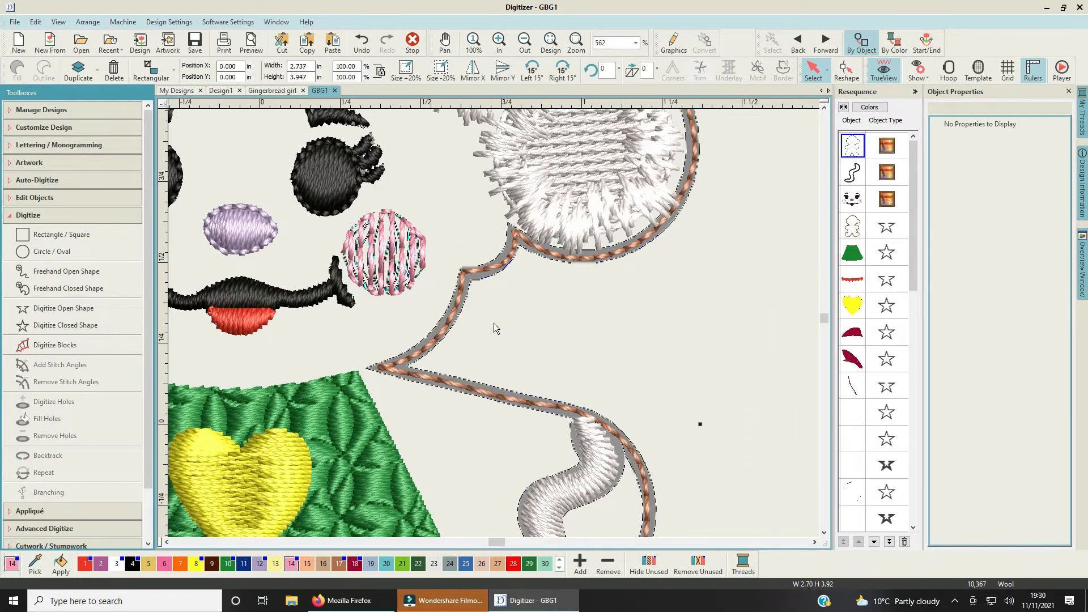
scroll(494, 323, up, 2)
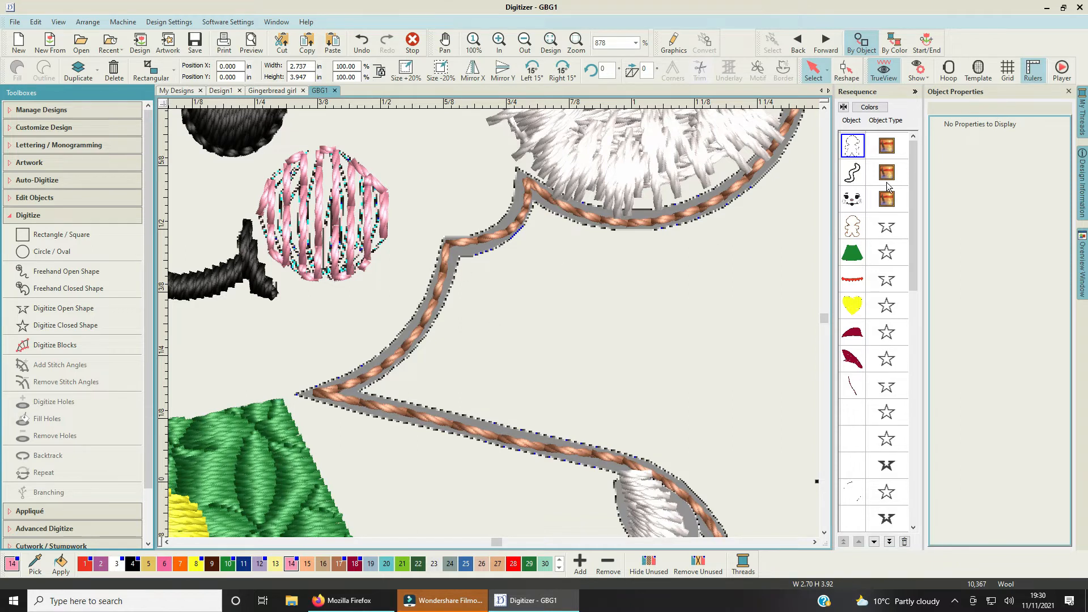
drag(913, 236, 922, 498)
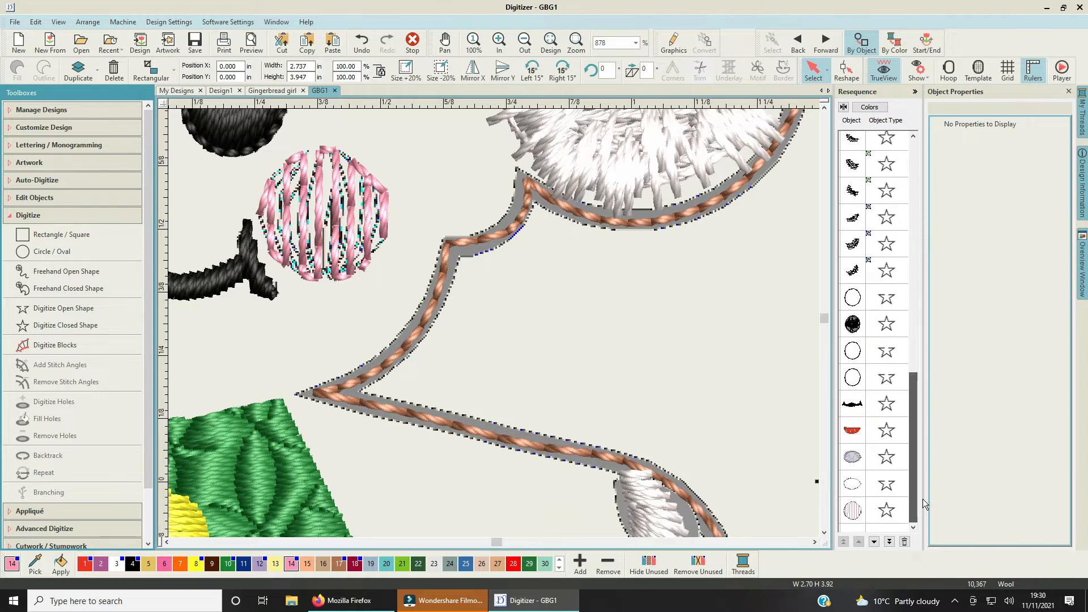
click(852, 512)
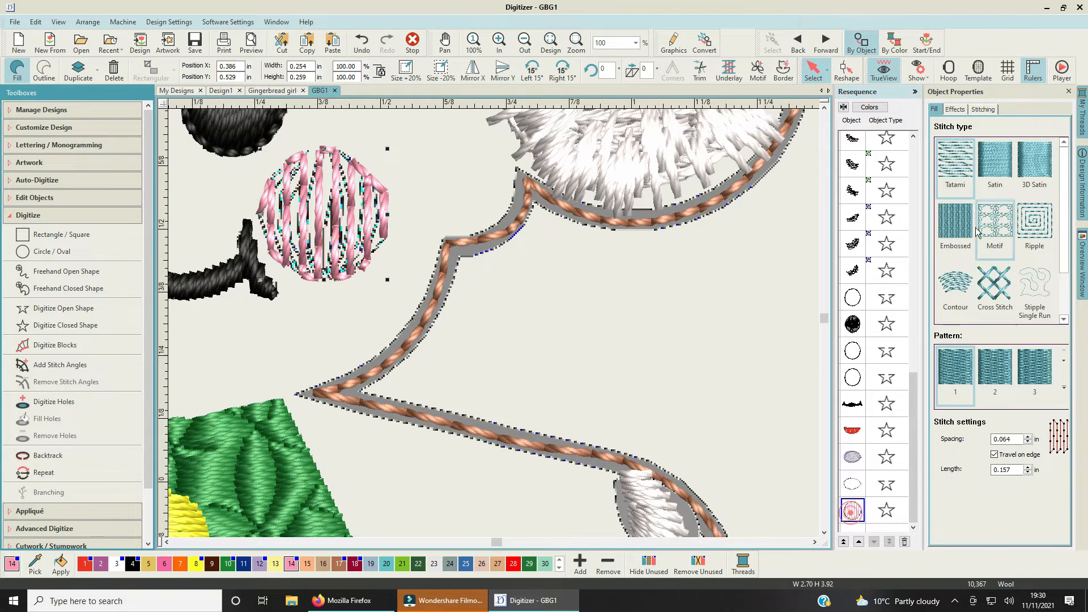
click(982, 109)
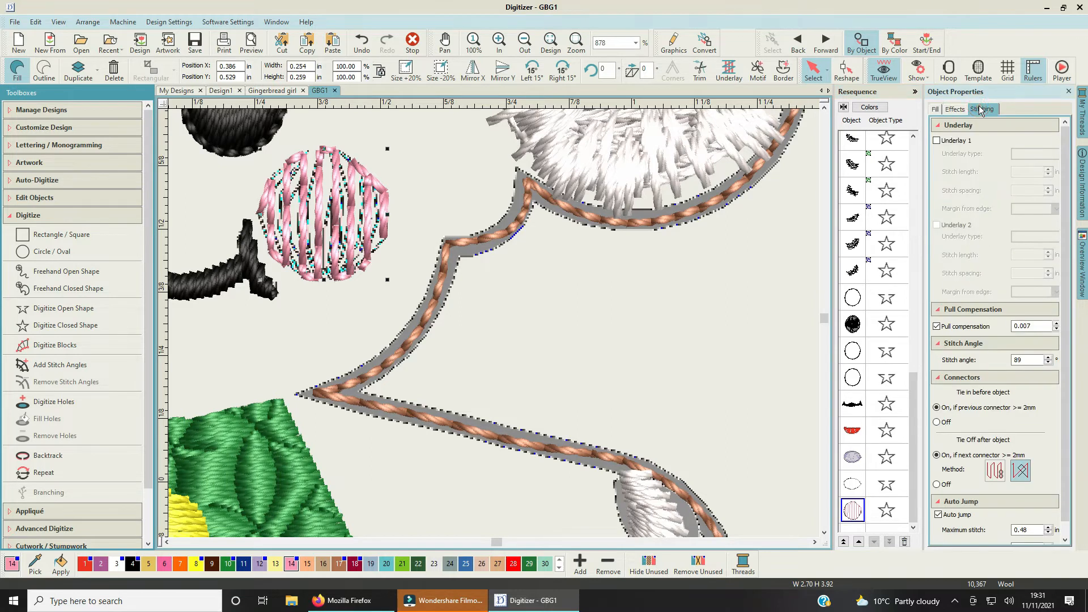
click(951, 142)
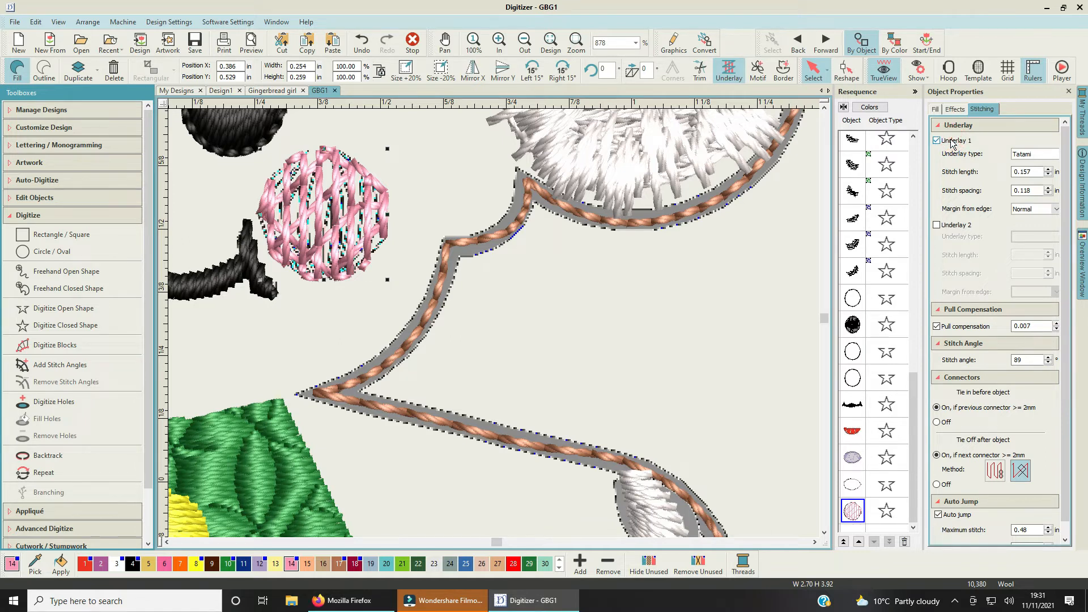
click(943, 227)
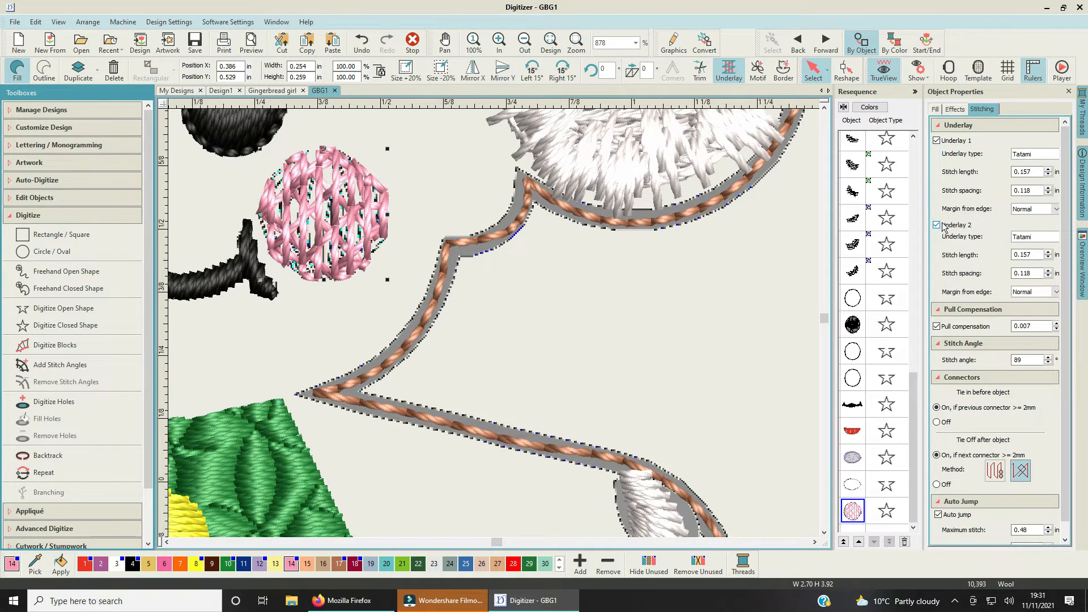
Step: Set the pink cheek fill's stitch spacing to 0.050 in
scroll(494, 322, down, 5)
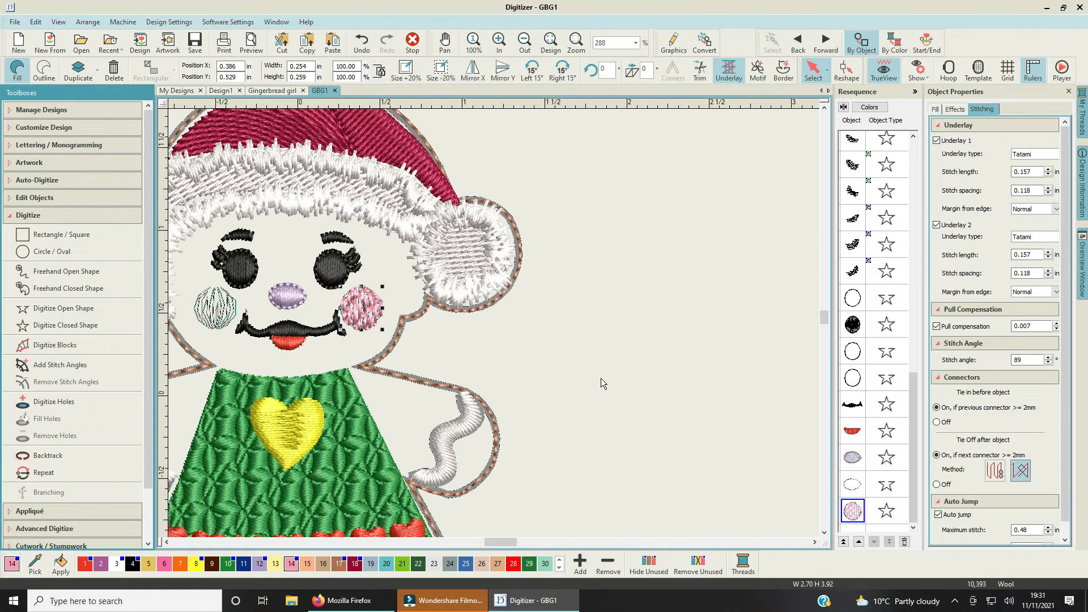
scroll(494, 323, up, 2)
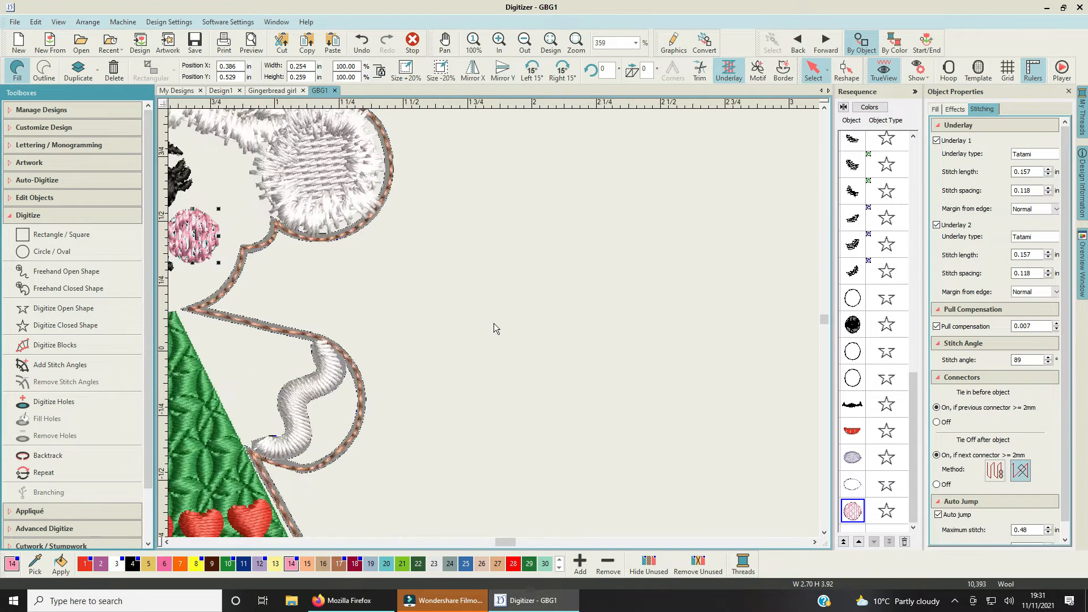
drag(510, 550, 500, 545)
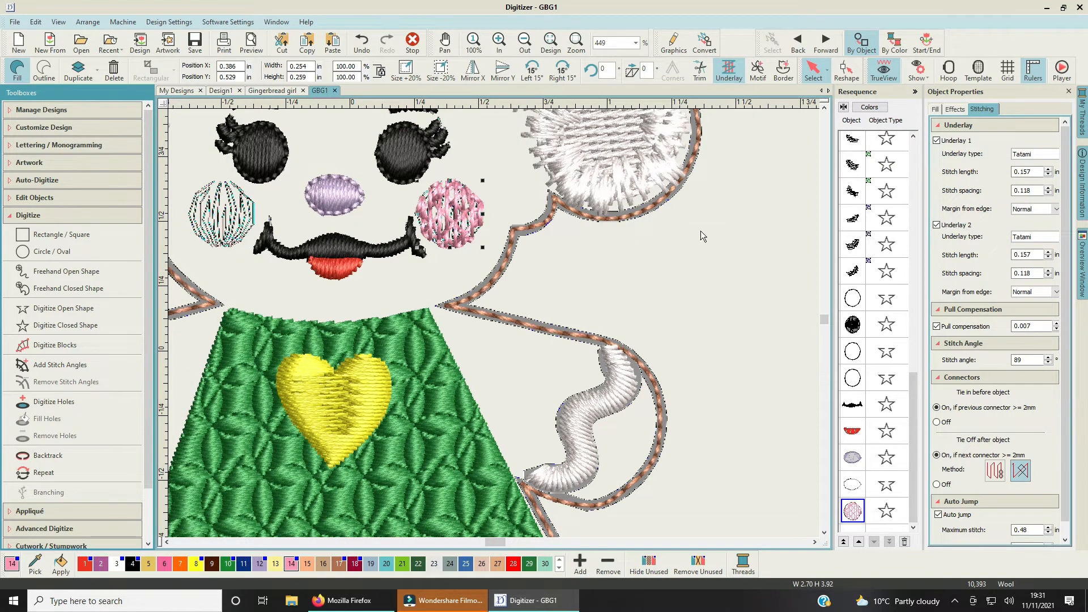
click(936, 109)
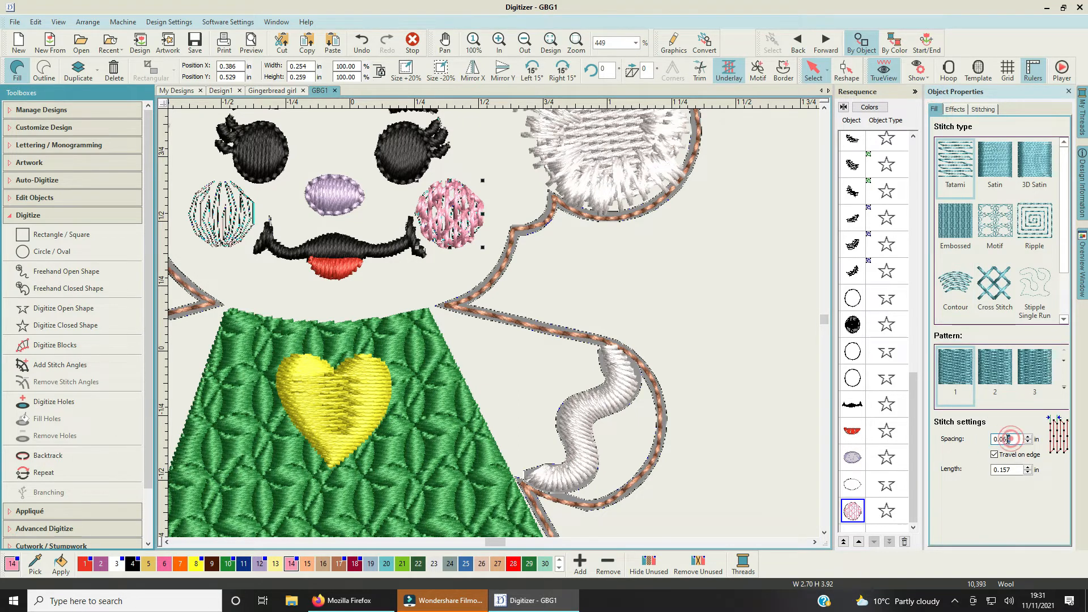
drag(1012, 439, 1005, 439)
key(Return)
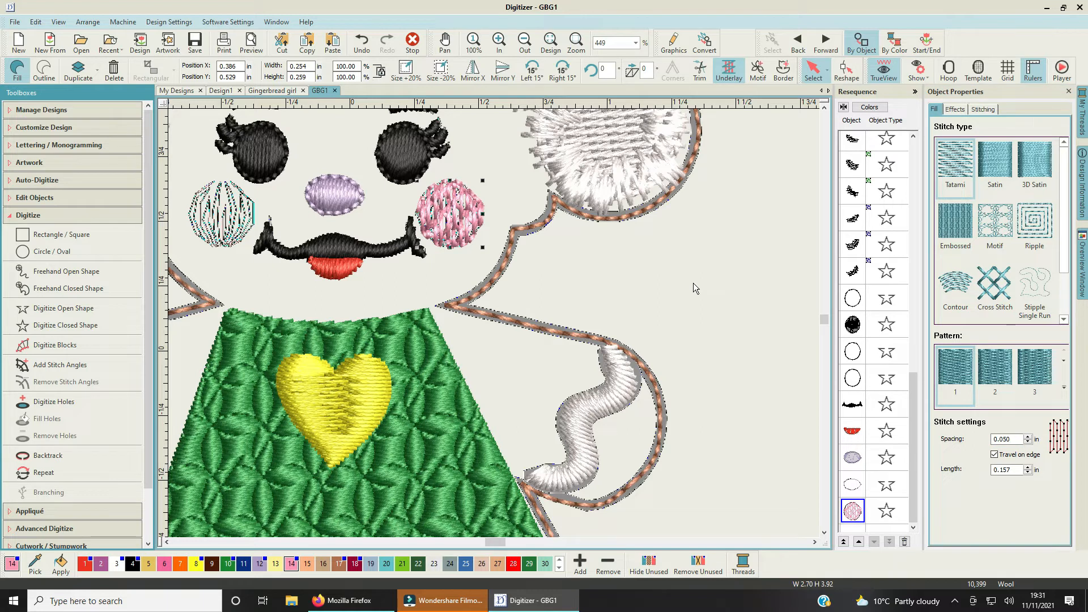
Step: Duplicate the pink cheek fill and convert the copy to a Single Run outline
click(613, 288)
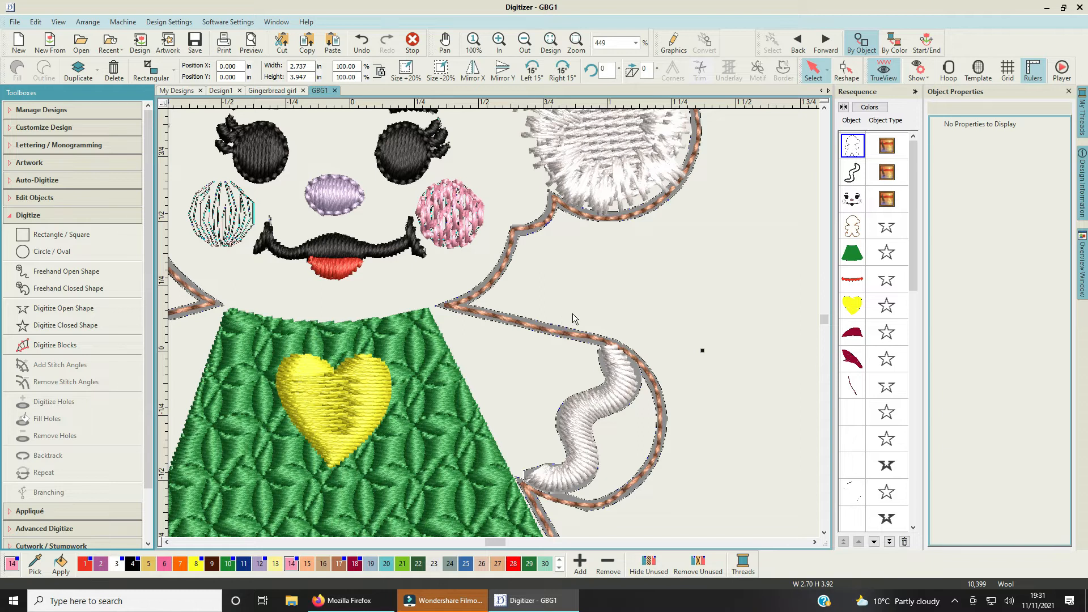
drag(913, 220, 913, 493)
click(854, 511)
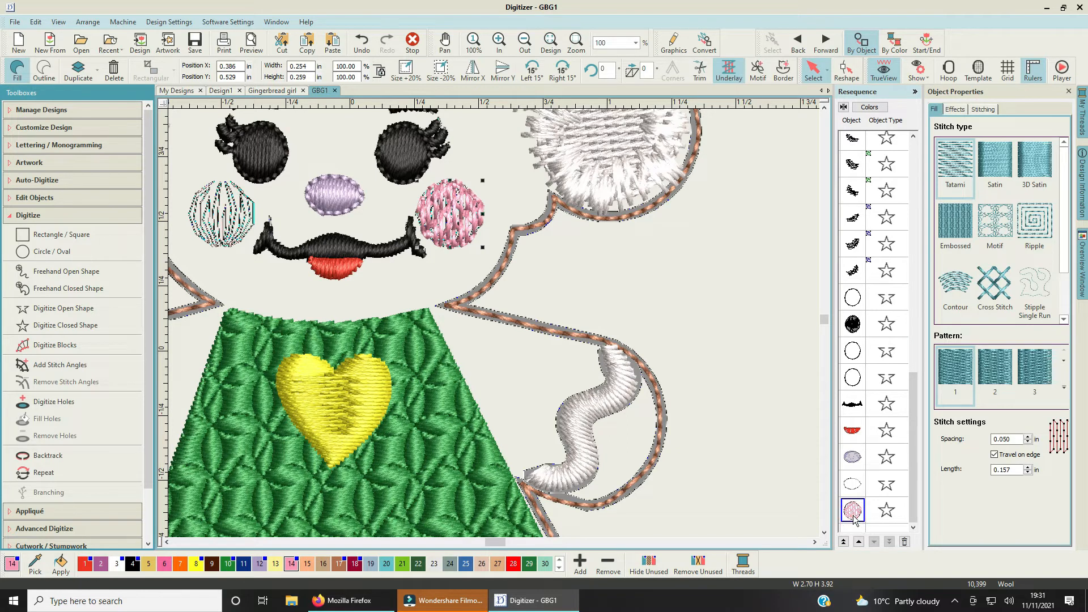
click(739, 385)
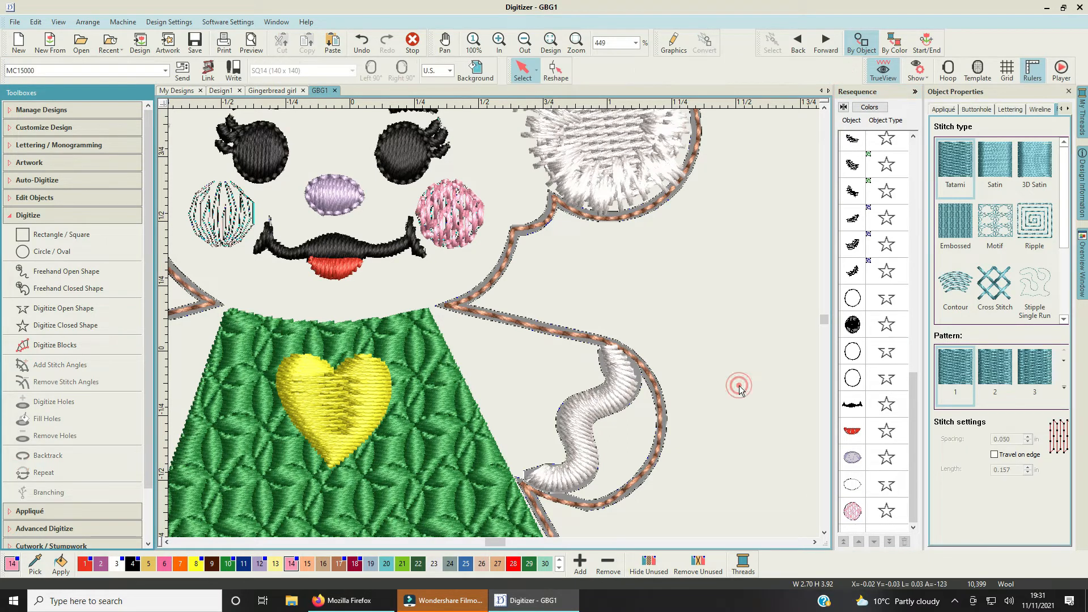
click(468, 220)
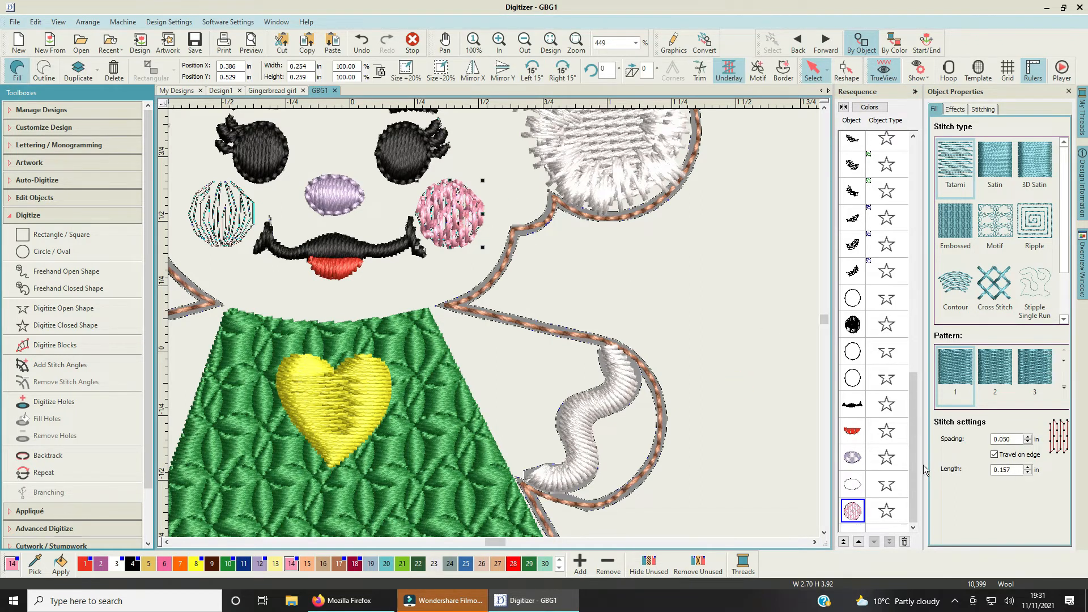
drag(915, 470, 913, 520)
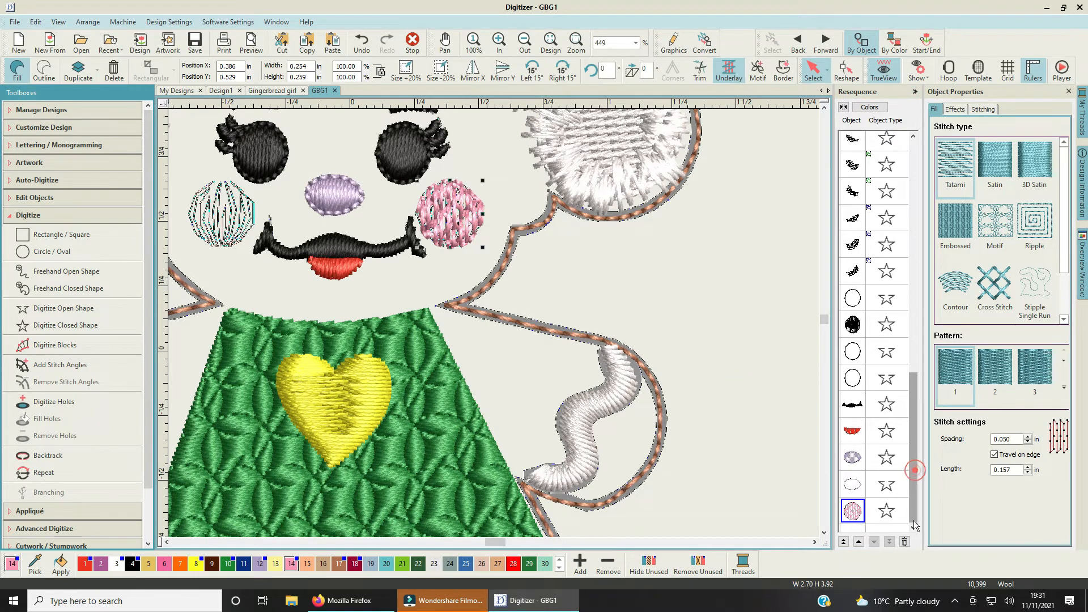
right_click(857, 511)
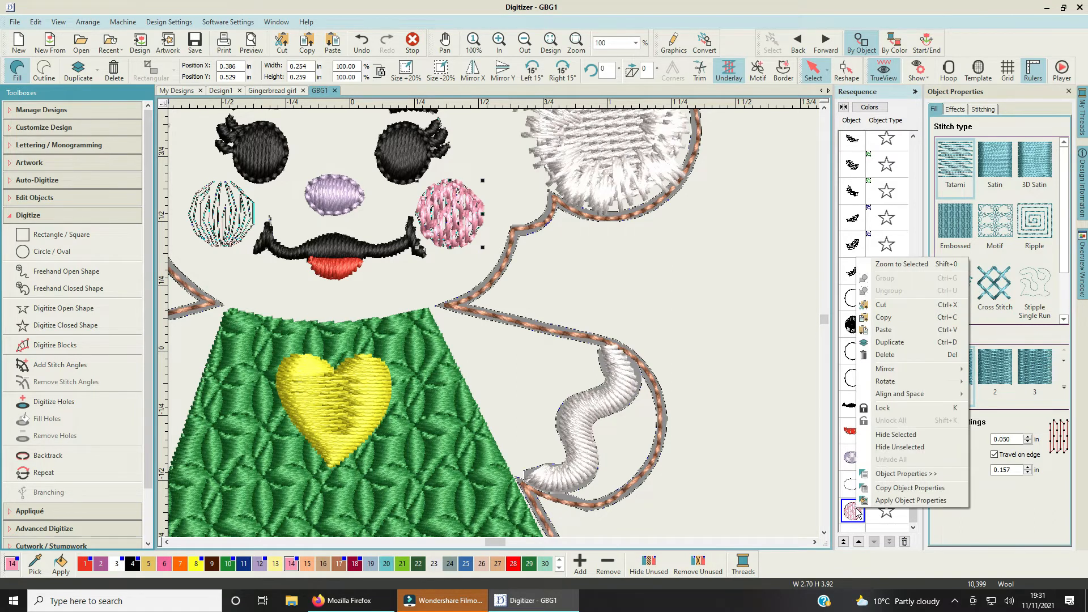
click(907, 344)
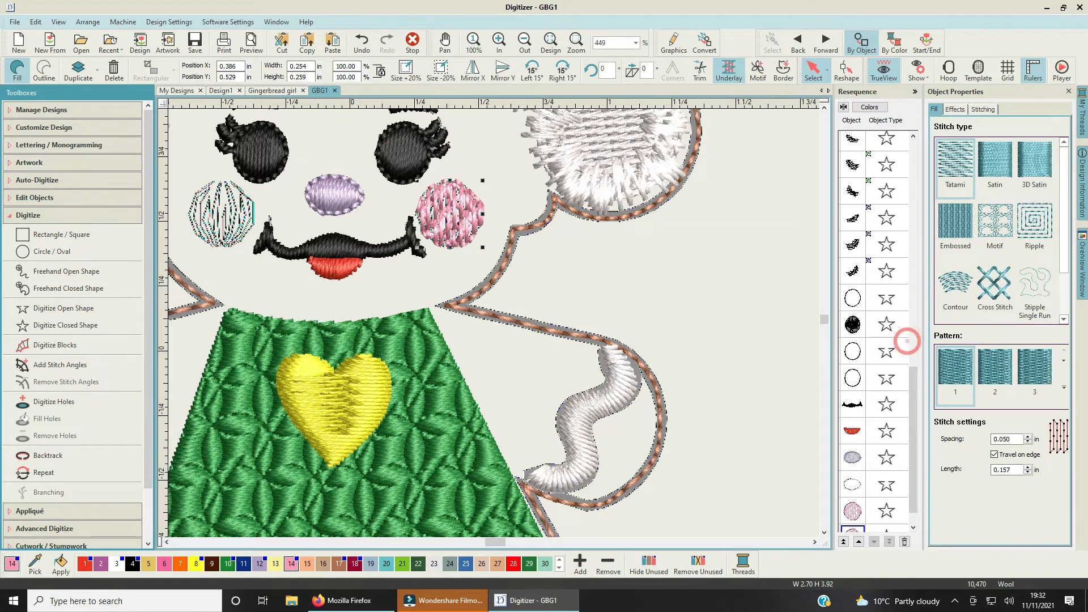
click(45, 72)
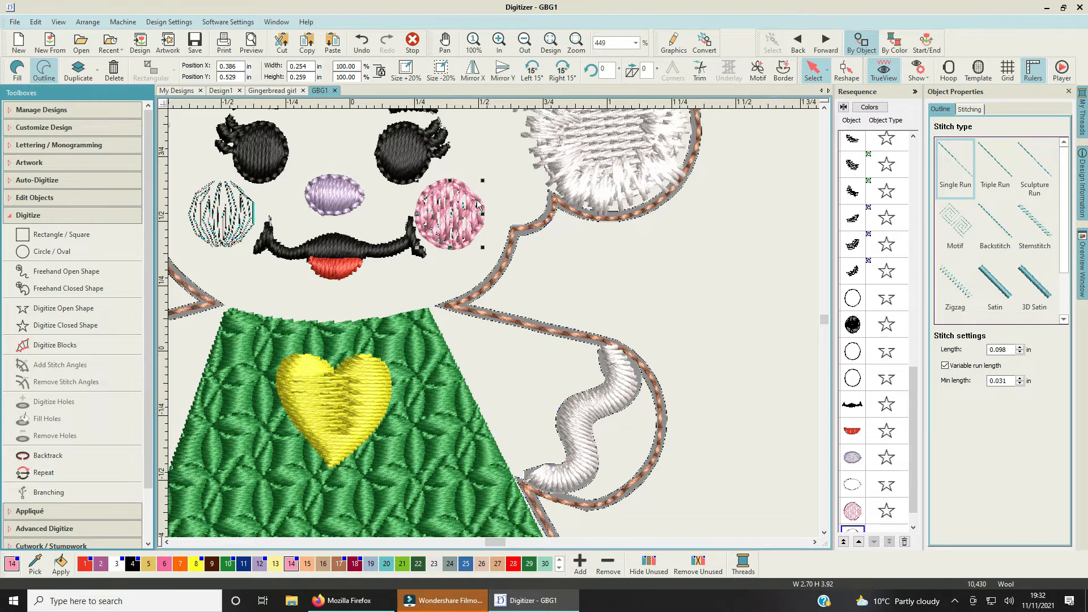
Step: Reshape the cheek's run outline by editing and removing control points along its upper-right edge
click(846, 70)
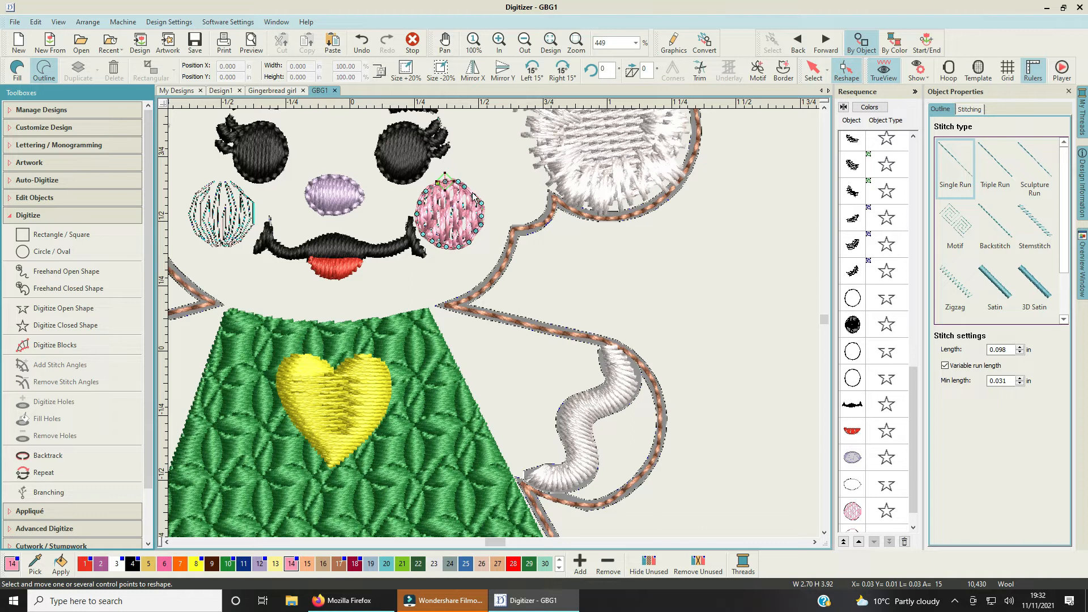
click(472, 195)
click(472, 194)
click(468, 186)
click(732, 284)
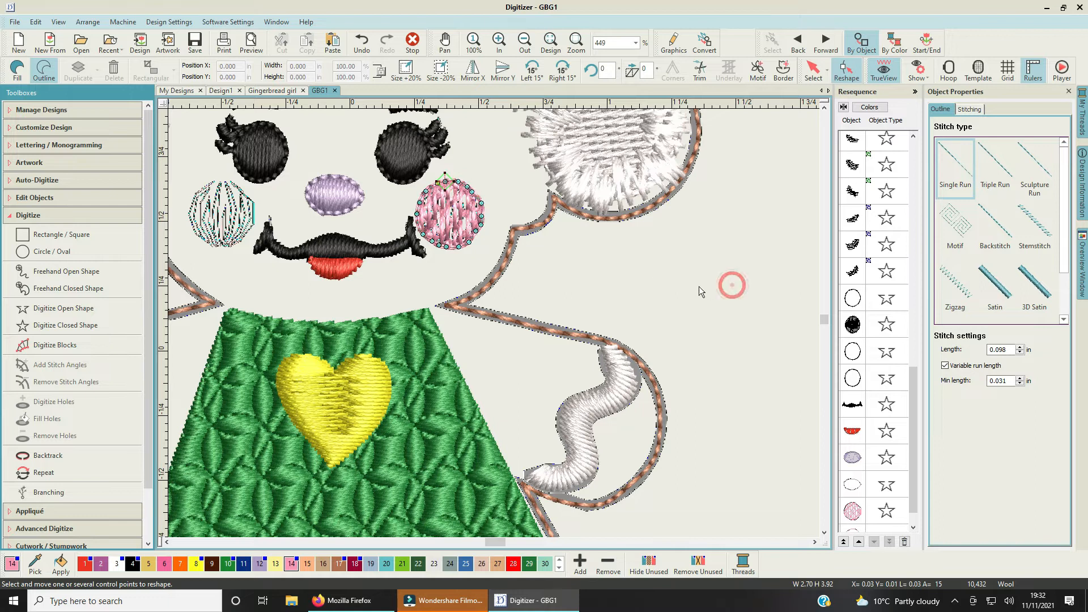
click(482, 201)
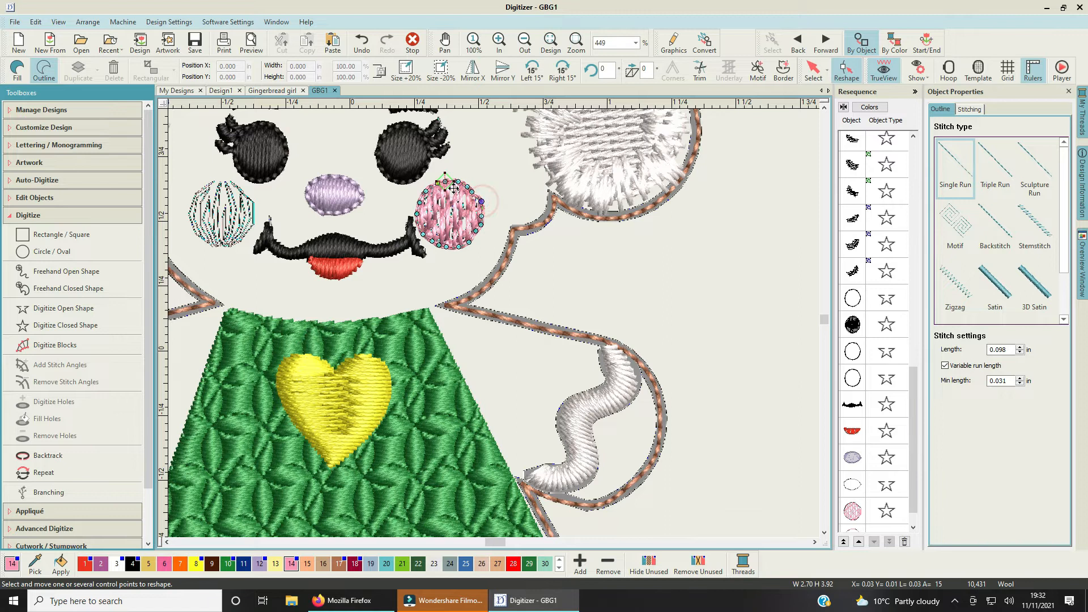
right_click(472, 192)
key(Delete)
click(682, 262)
click(816, 72)
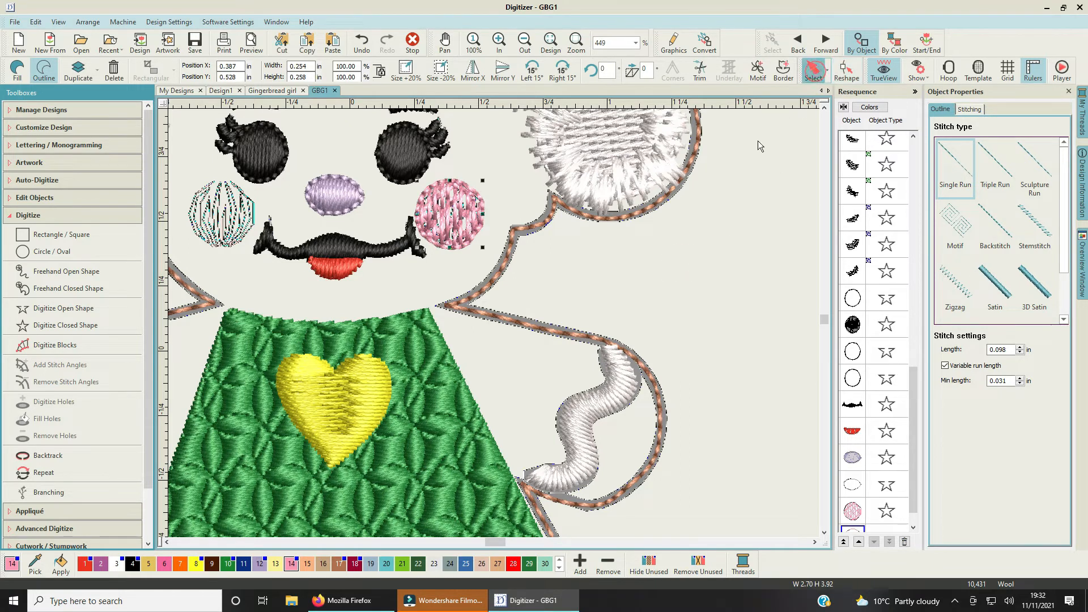
Step: Group the pink cheek fill with its outline
click(701, 305)
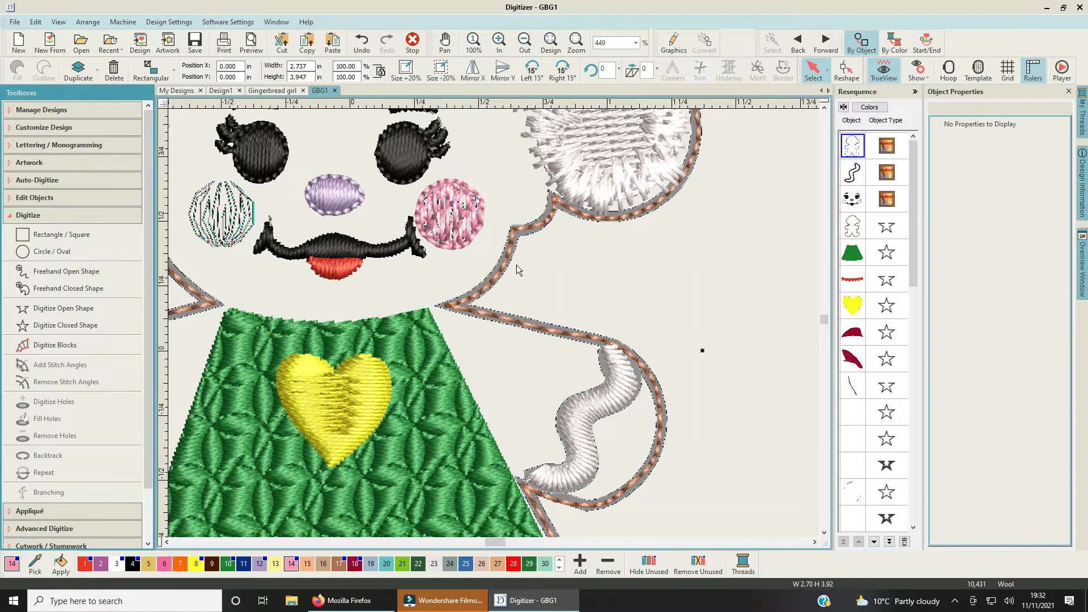
drag(912, 233, 871, 499)
click(852, 483)
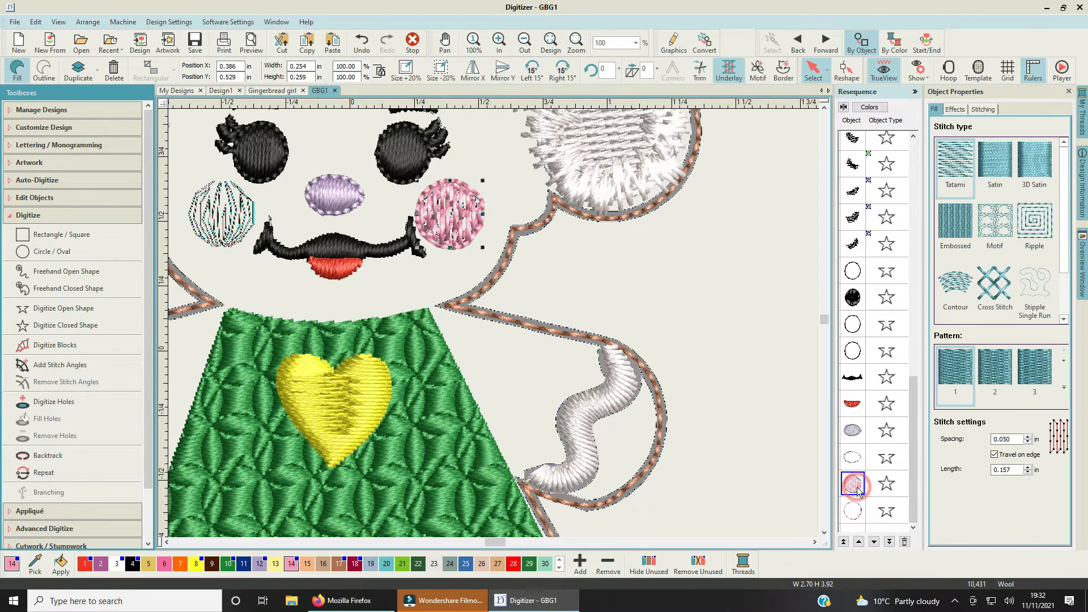
ctrl+click(852, 510)
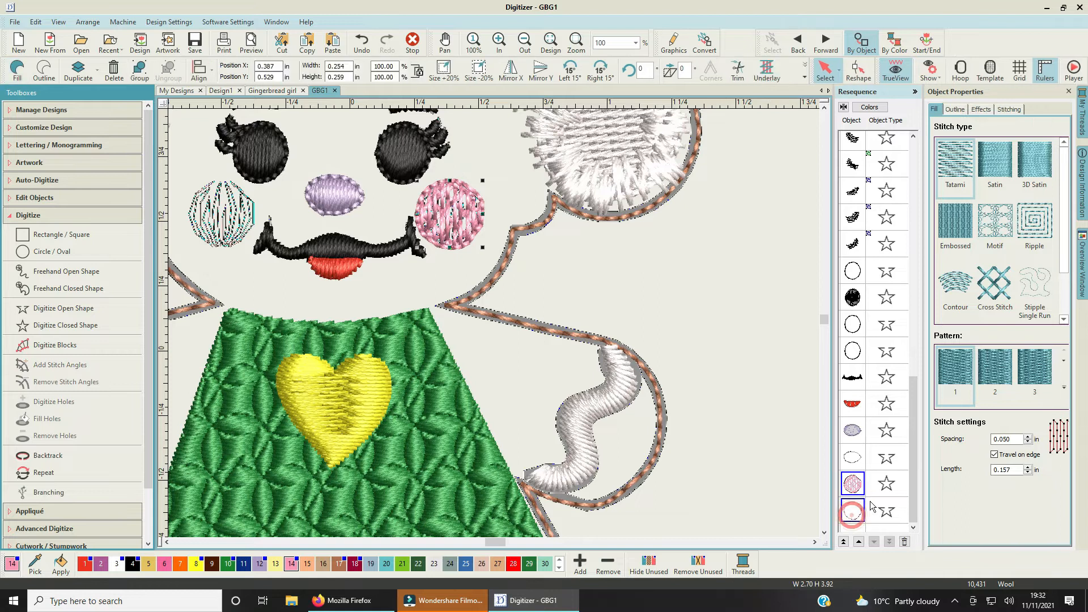
right_click(871, 501)
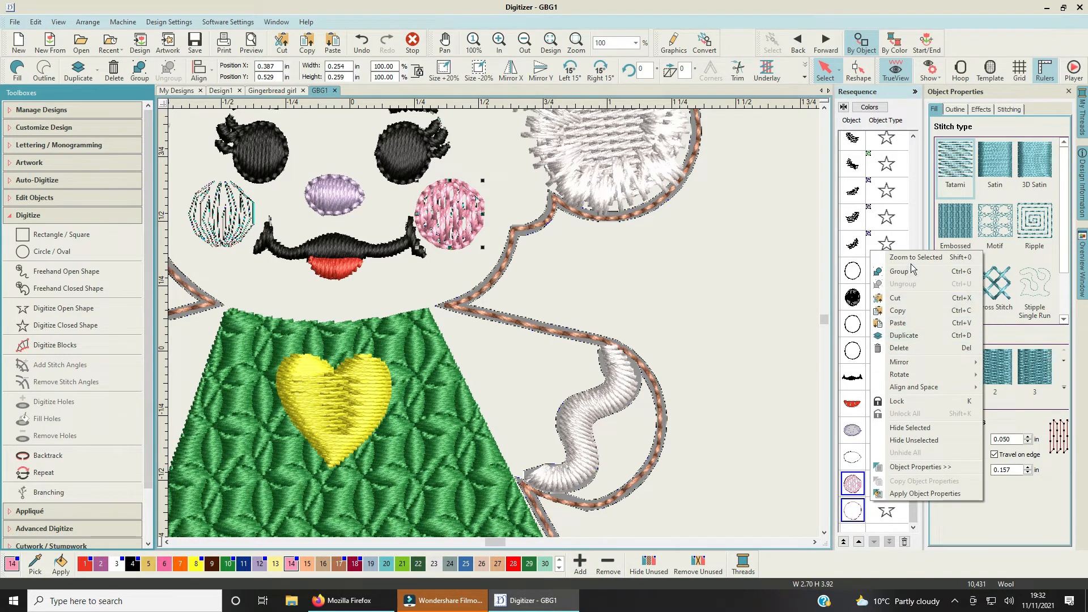
click(910, 270)
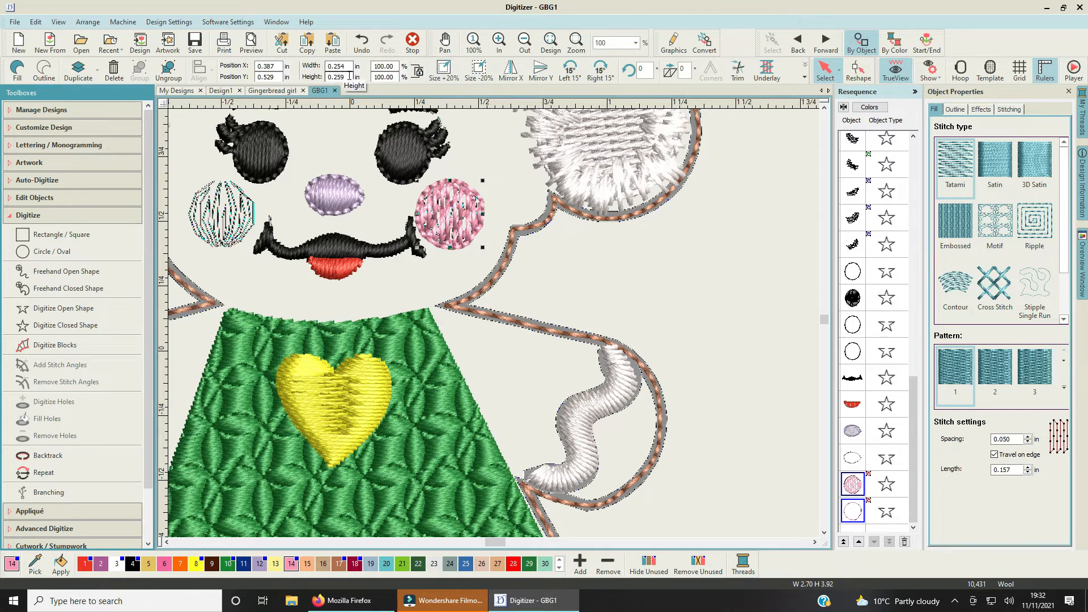
Step: Duplicate the grouped pink cheek and move the copy over the artwork's left-hand cheek
right_click(857, 489)
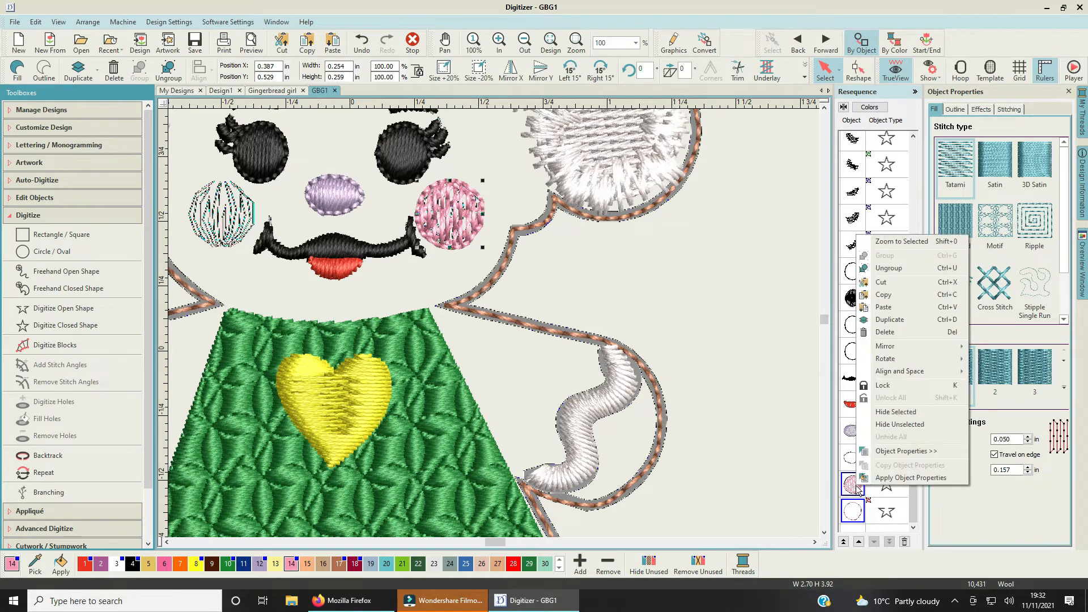
click(909, 324)
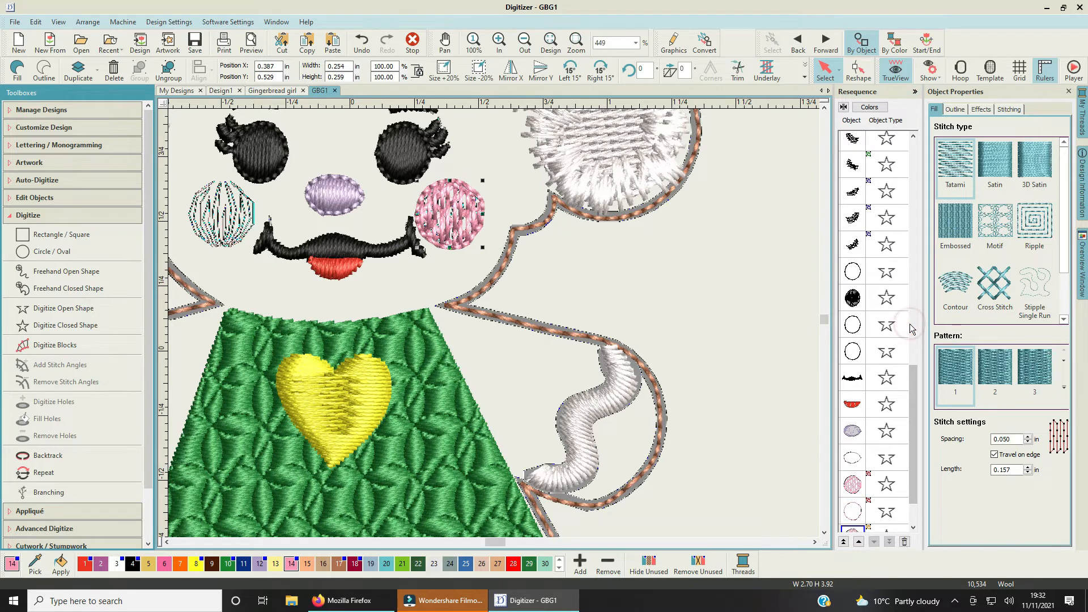
drag(464, 222, 236, 221)
click(882, 308)
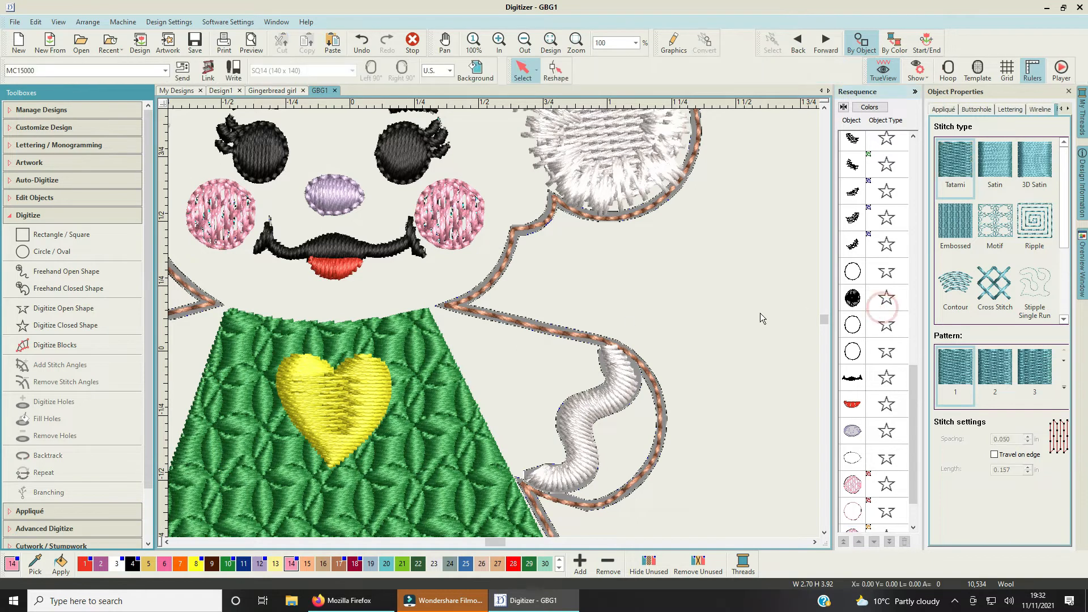
scroll(748, 380, down, 4)
scroll(495, 326, down, 1)
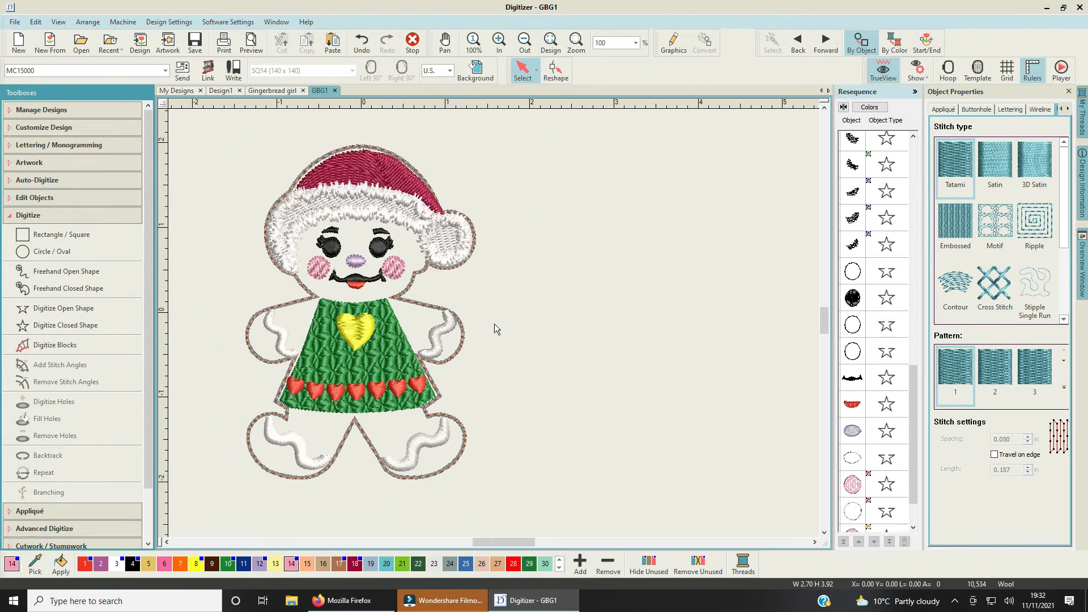
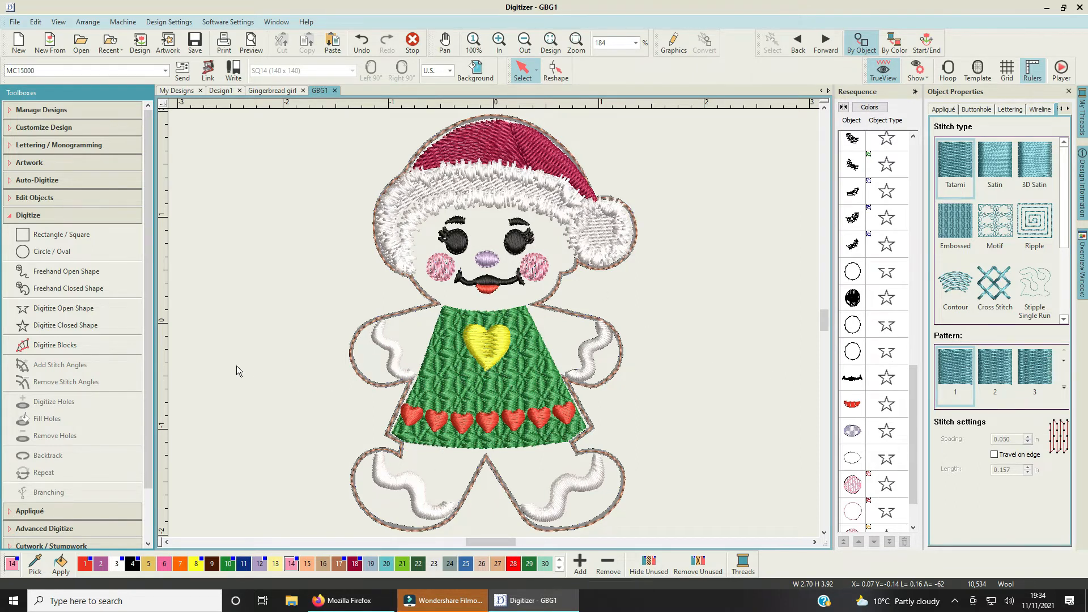
Step: Set up closed-shape digitizing with a Satin fill in white thread colour 3 for highlights on the eyes
click(60, 323)
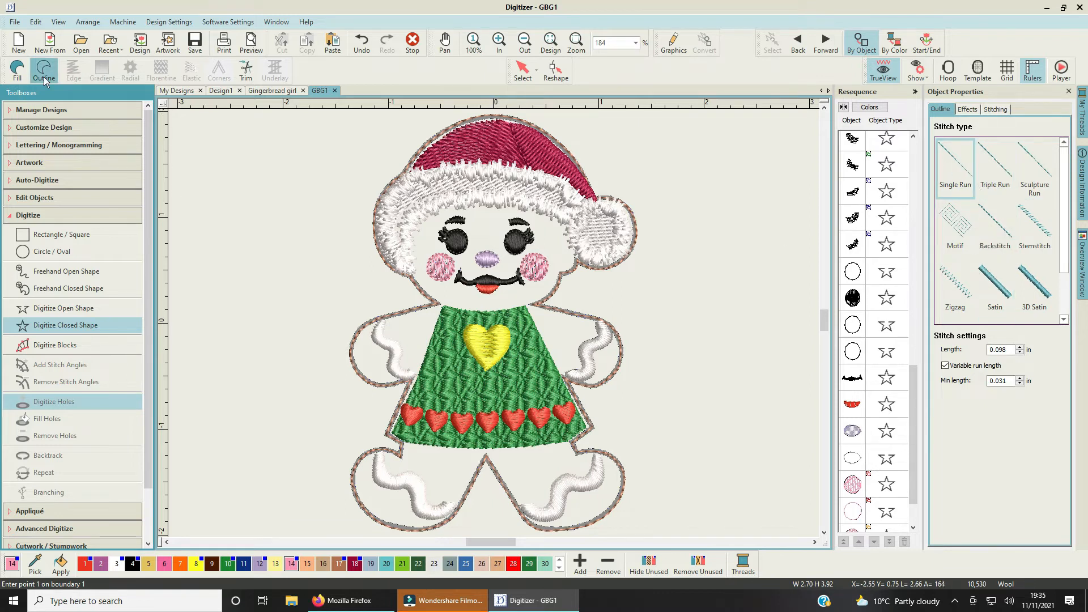
click(17, 71)
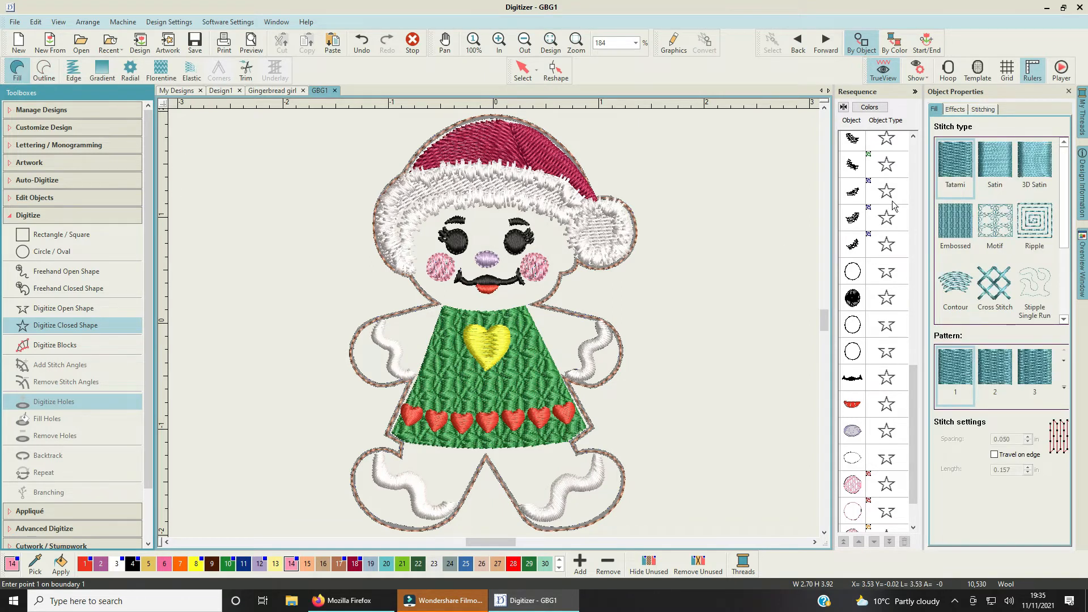
click(1002, 171)
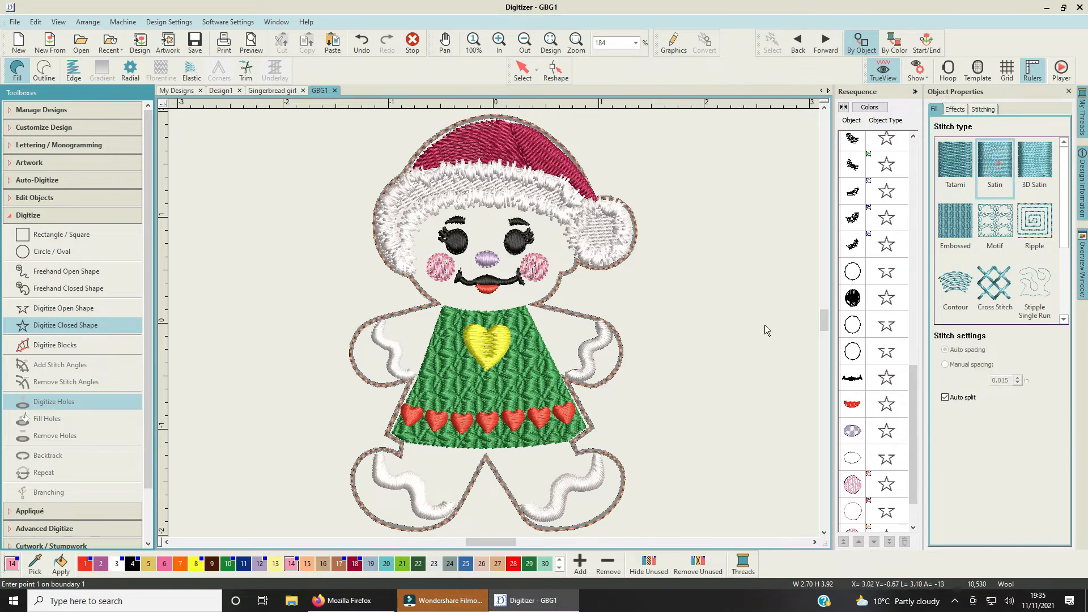
scroll(765, 315, up, 4)
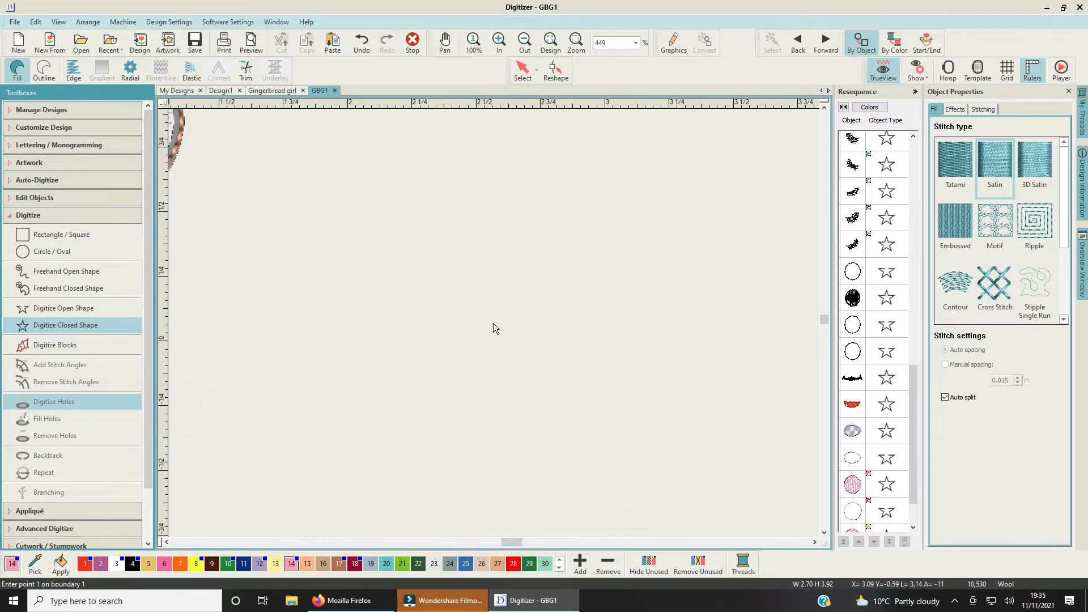
drag(515, 543, 496, 526)
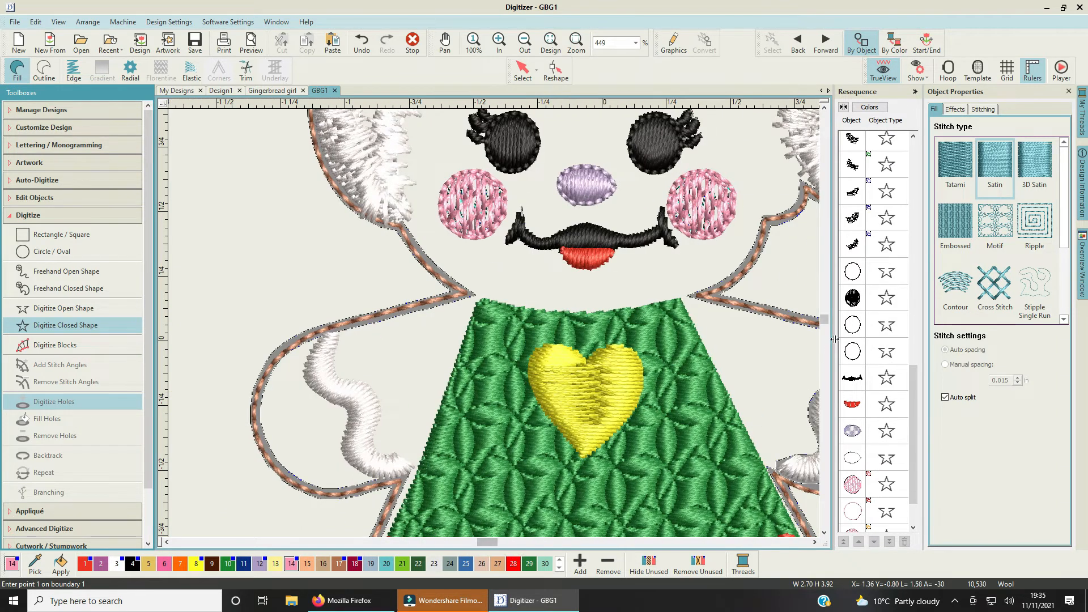
drag(826, 322, 826, 315)
scroll(760, 328, up, 3)
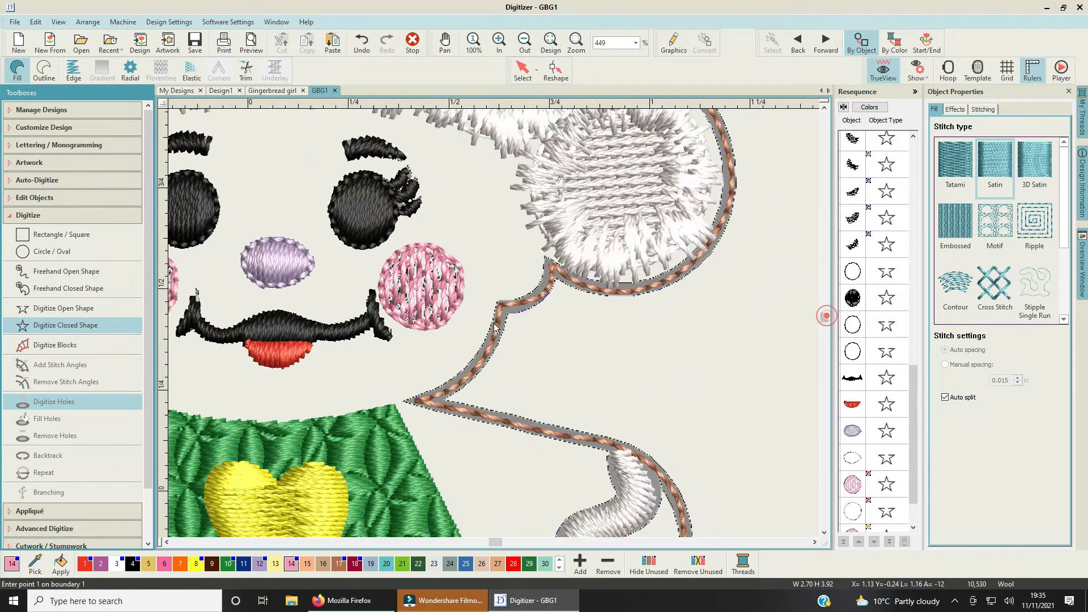
drag(494, 542, 489, 545)
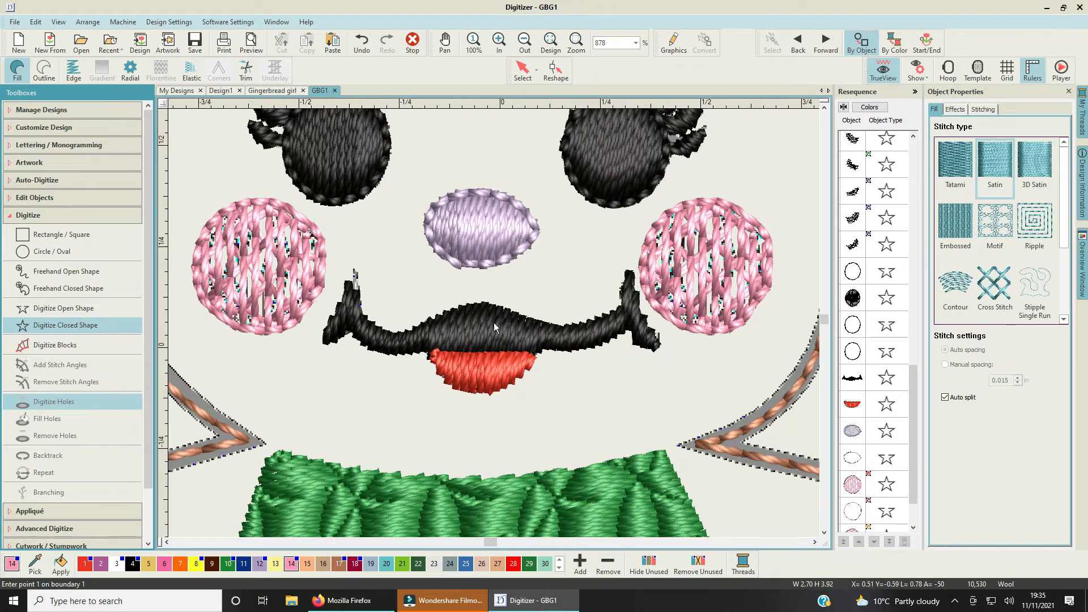
scroll(508, 315, down, 1)
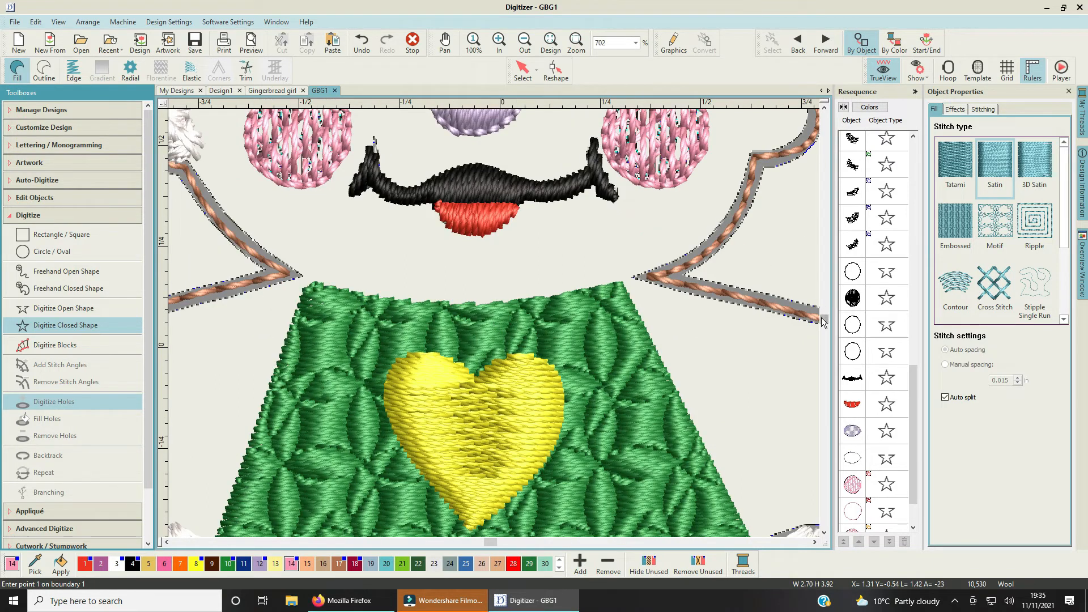
scroll(825, 320, up, 3)
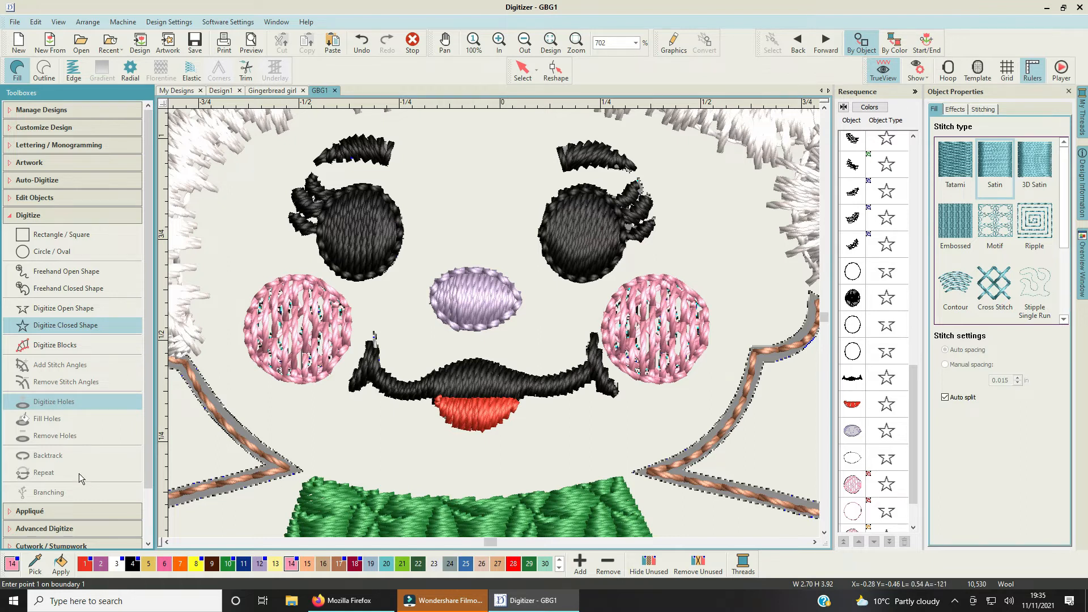
click(44, 326)
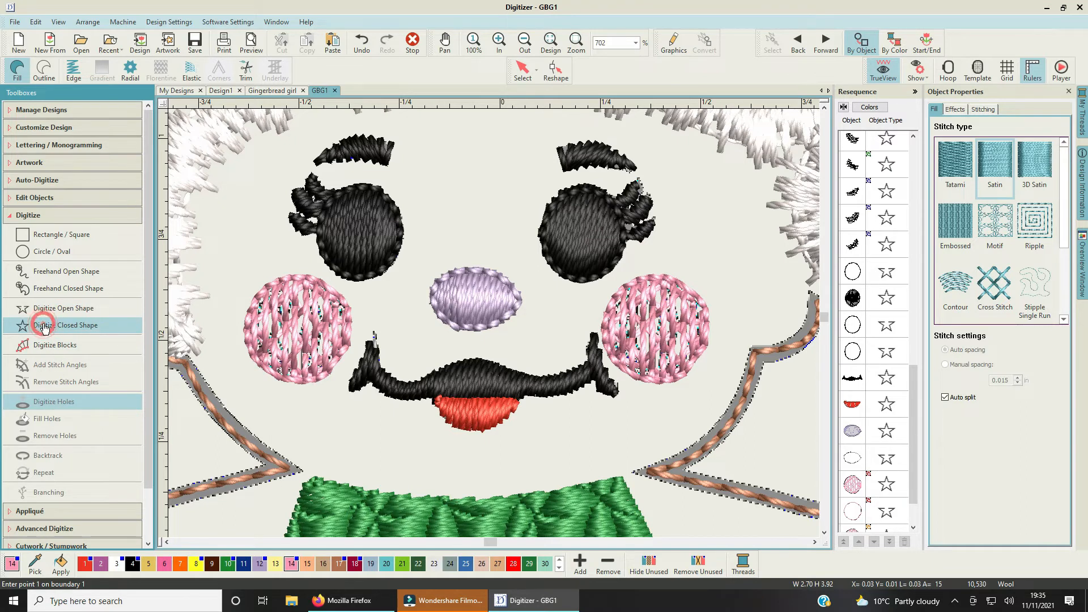
click(43, 324)
click(116, 564)
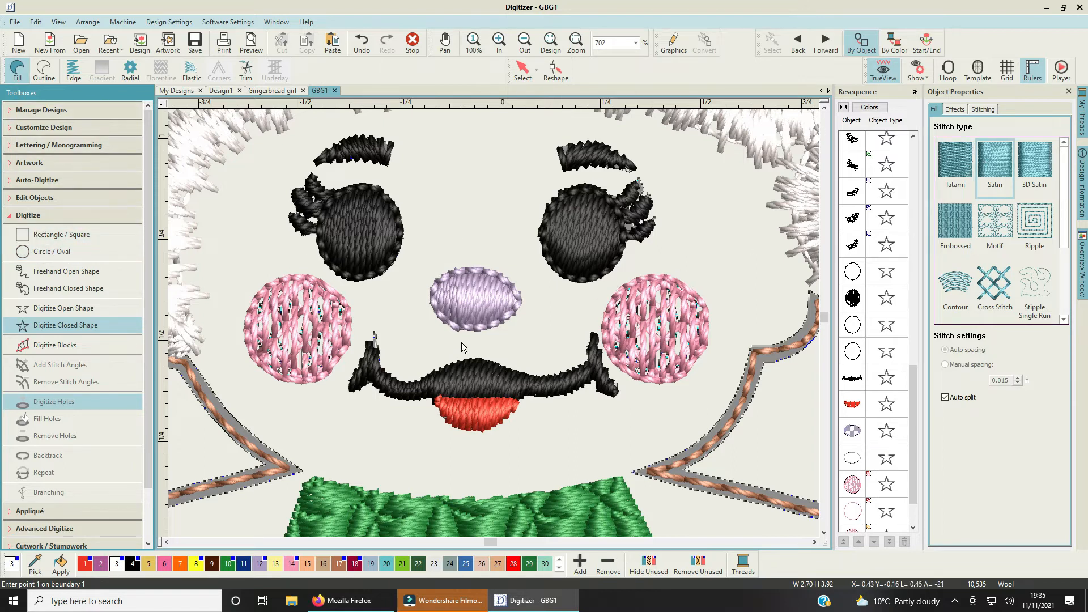
Step: Digitize a narrow white satin crescent along the inner left edge of the right-hand eye
click(560, 201)
click(552, 214)
click(548, 232)
click(550, 250)
click(564, 274)
click(578, 278)
click(565, 261)
click(558, 240)
click(558, 231)
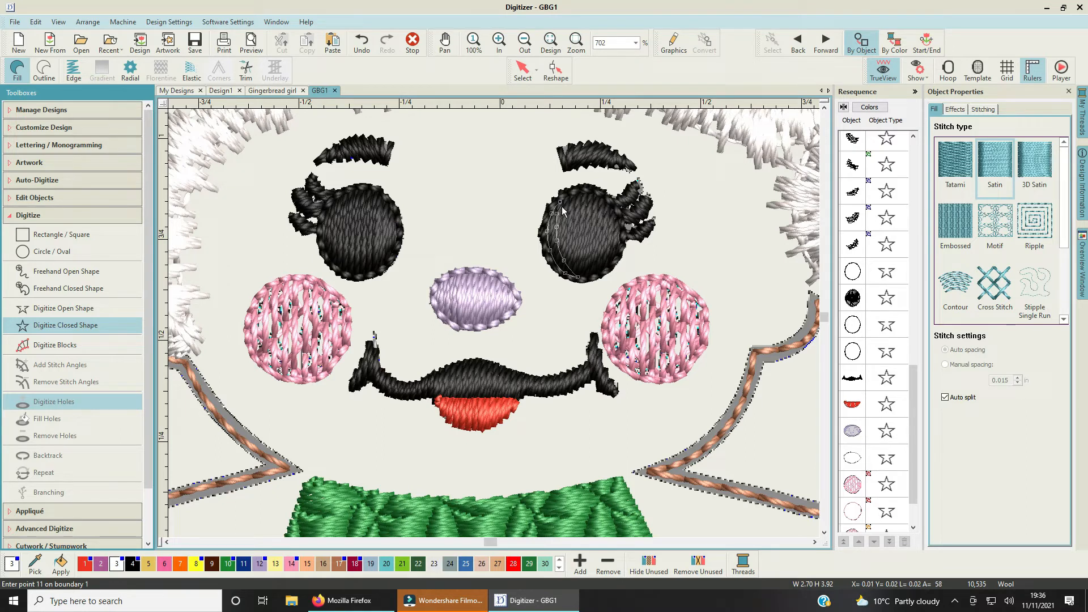
key(Return)
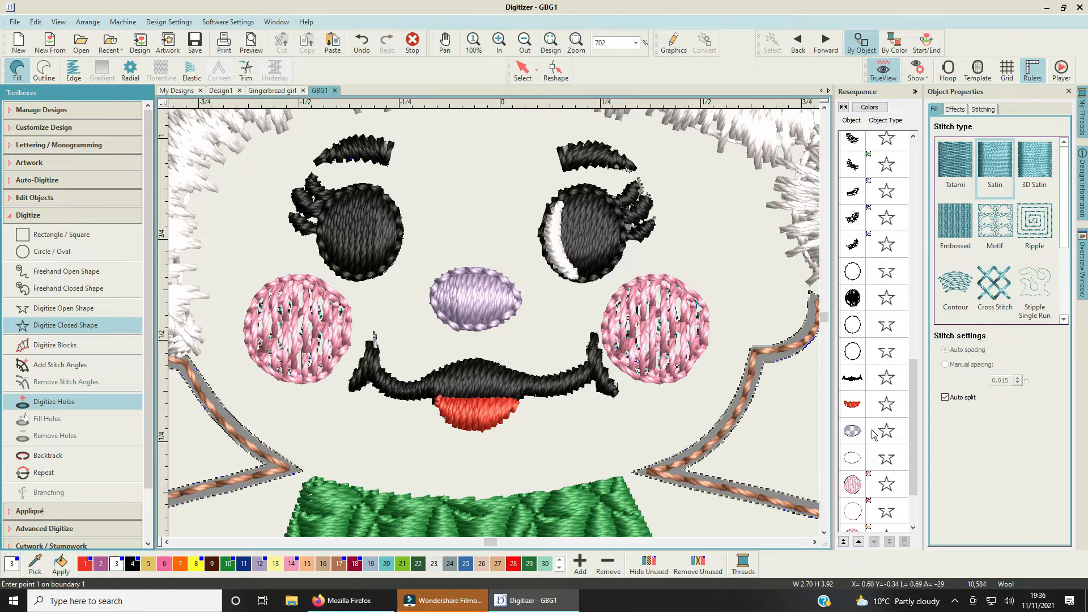
Step: Duplicate the white crescent and move the copy onto the matching edge of the left-hand eye
drag(916, 397, 913, 457)
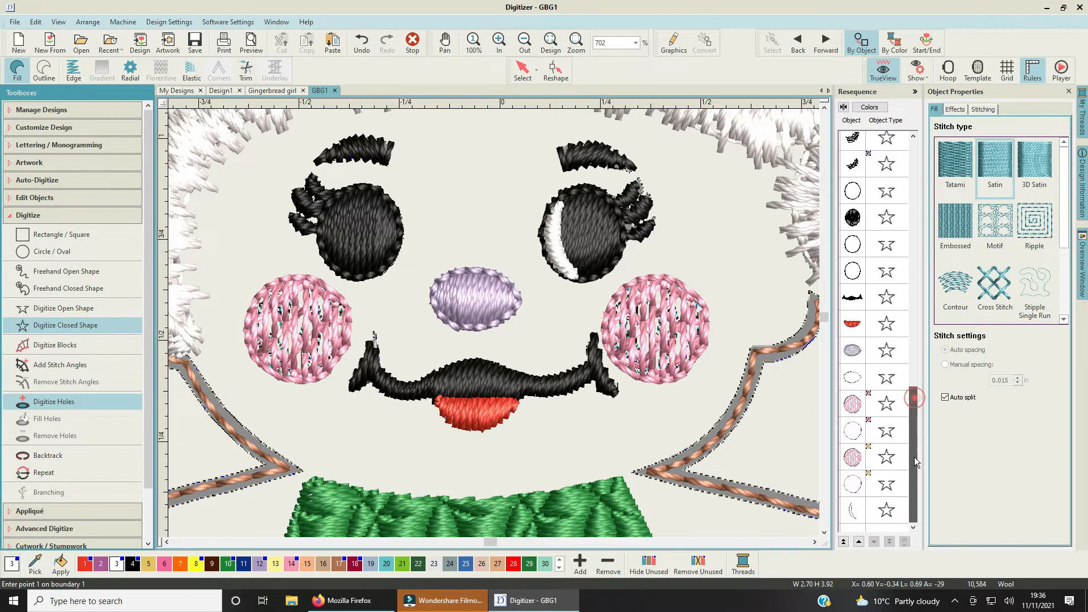
click(852, 513)
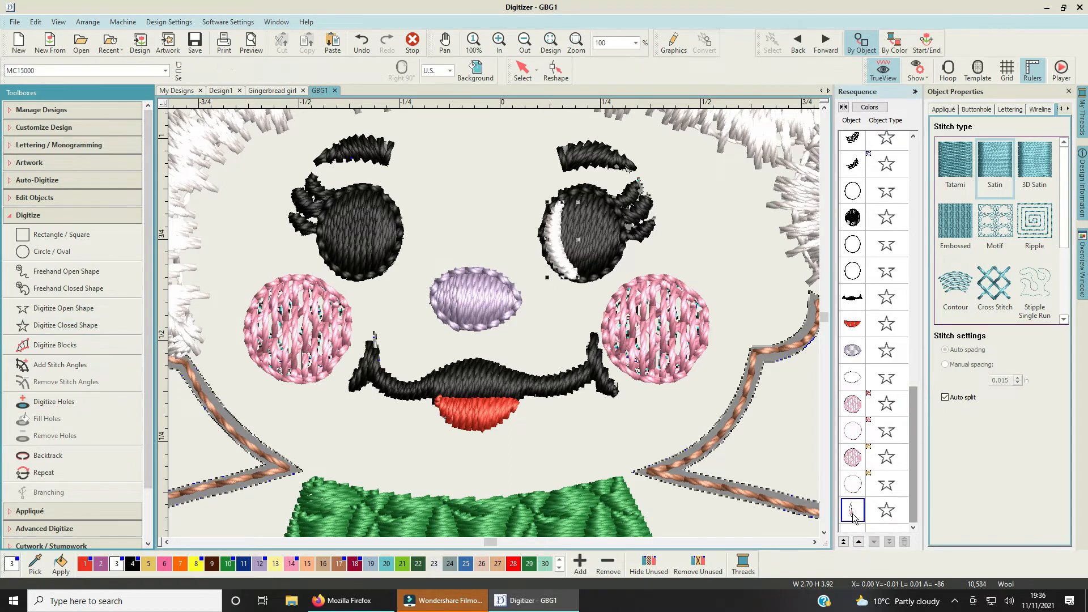
right_click(559, 253)
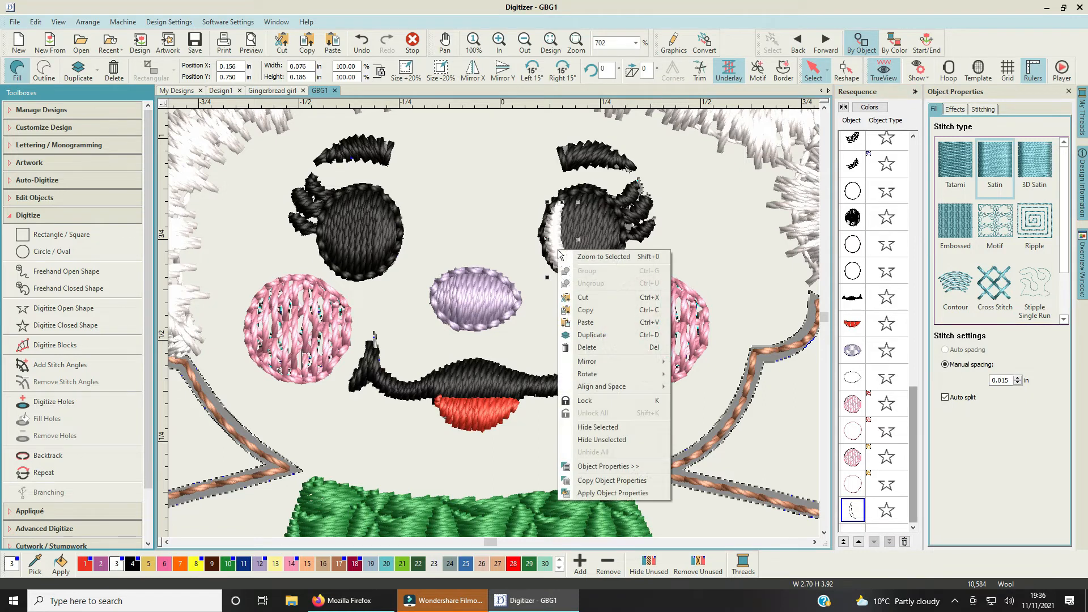
click(592, 336)
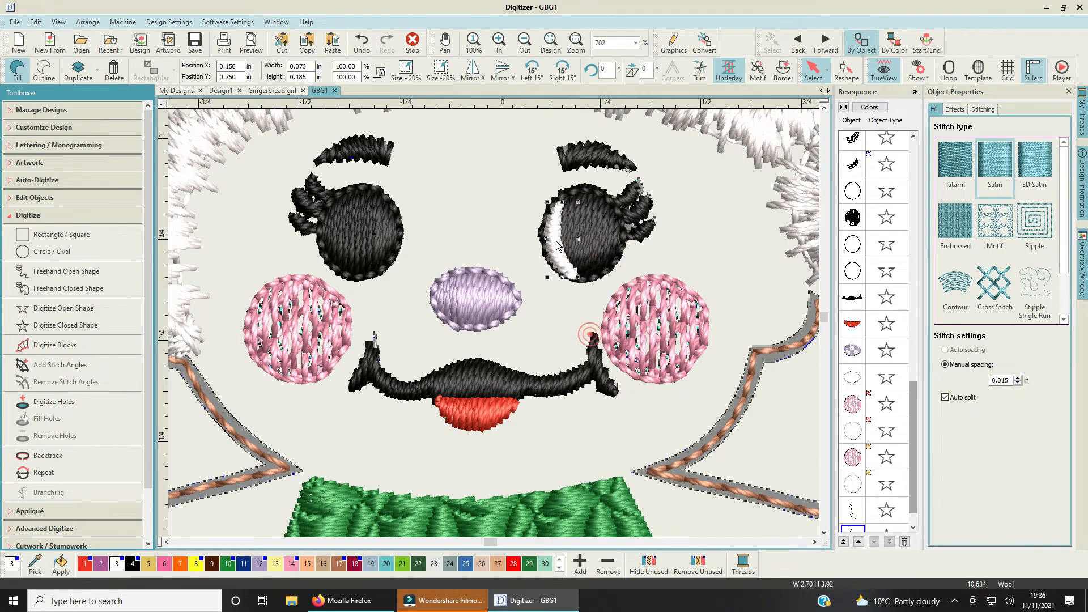
drag(555, 240, 335, 244)
click(511, 202)
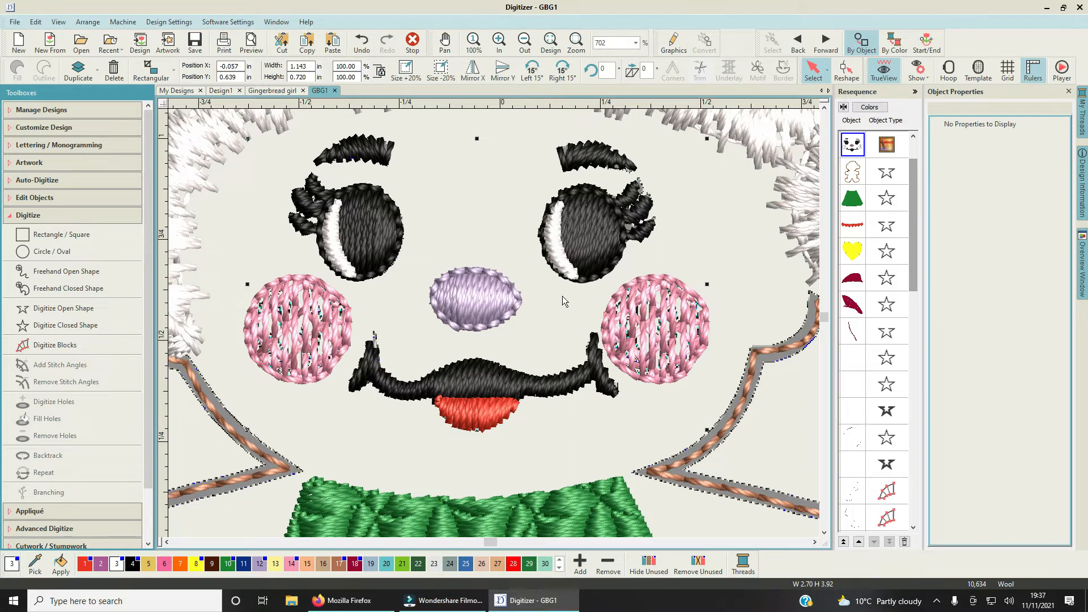
Step: Reshape the right-hand eye's crescent by adjusting control points at its upper tip and inner curve
click(548, 236)
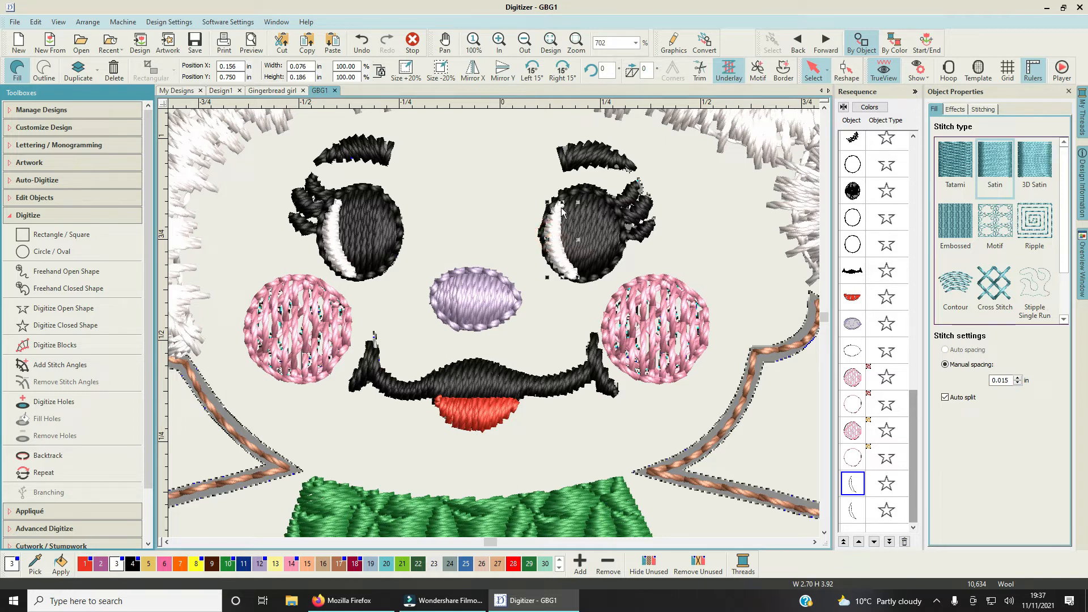
click(846, 70)
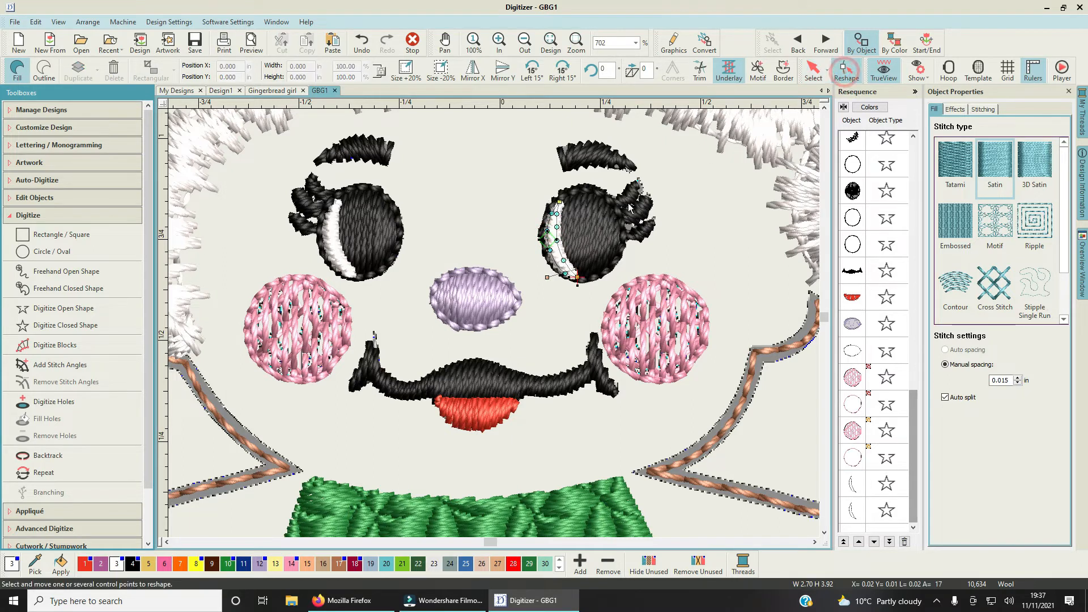
mouse_move(560, 202)
mouse_down()
mouse_move(555, 212)
mouse_move(556, 202)
mouse_up()
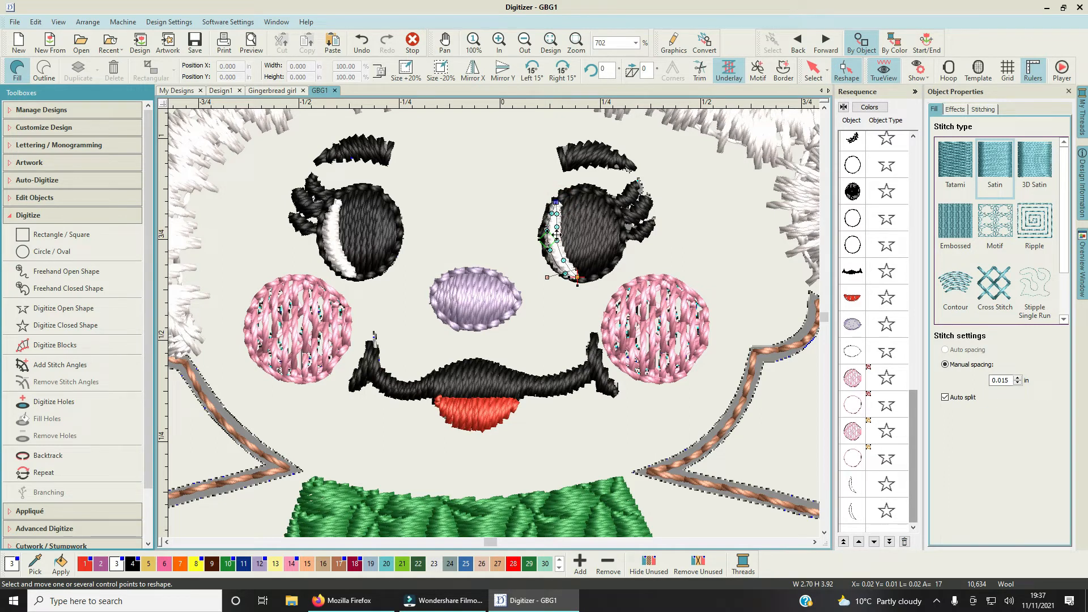
click(564, 260)
click(557, 240)
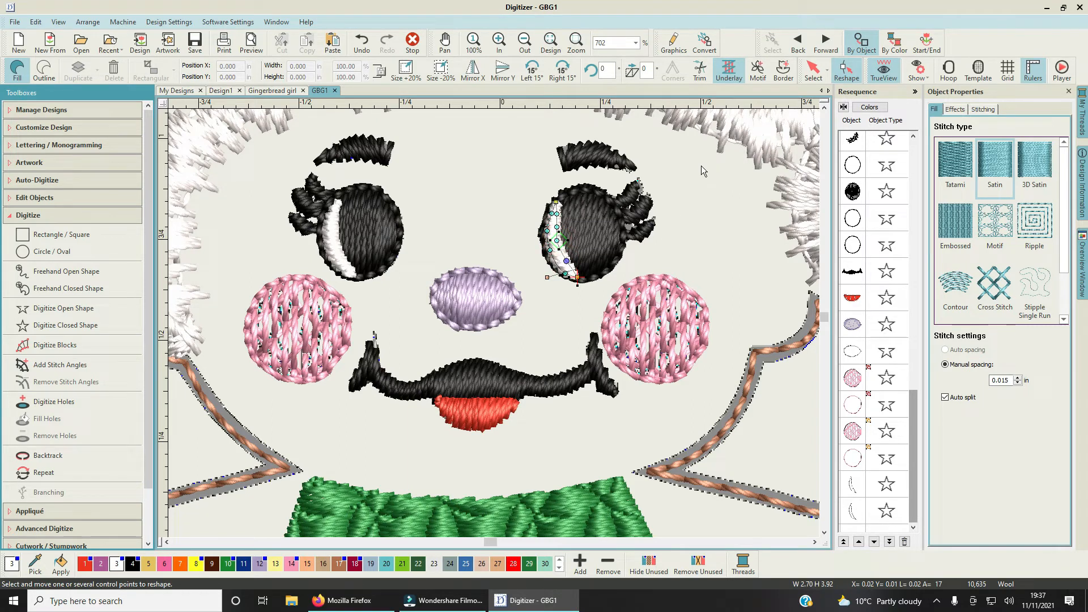
Step: Undo the crescent reshaping, the duplicate and the original crescent, leaving both eyes plain black
click(362, 42)
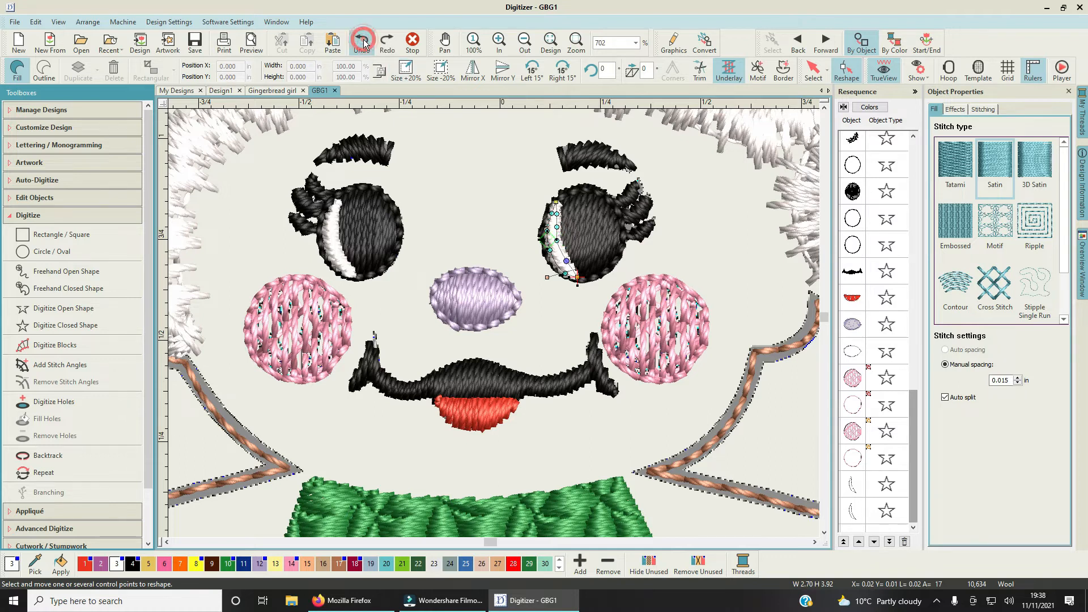
click(362, 42)
click(362, 42)
click(362, 42)
click(362, 41)
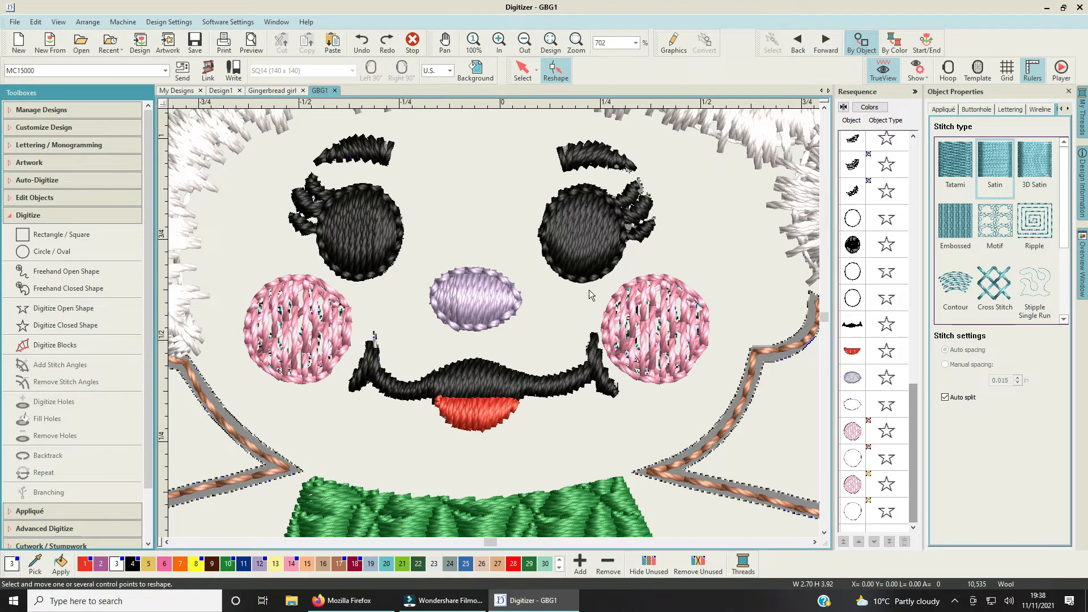
Step: Digitize a shorter, wider white satin highlight along the lower left edge of the right-hand eye
click(54, 327)
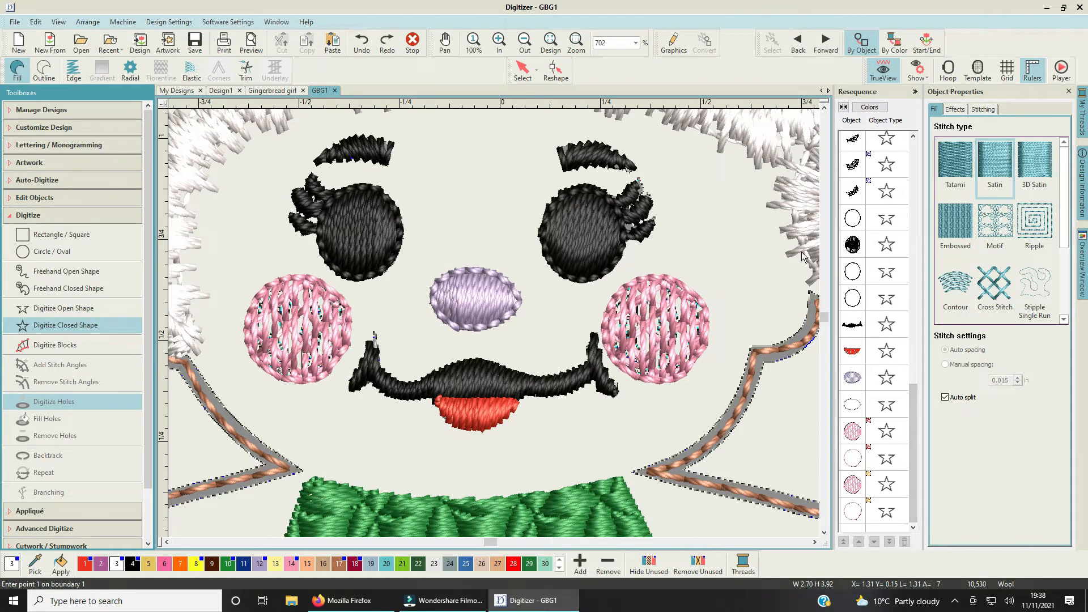
click(555, 213)
click(548, 227)
click(548, 243)
click(557, 264)
click(571, 275)
click(565, 260)
key(Return)
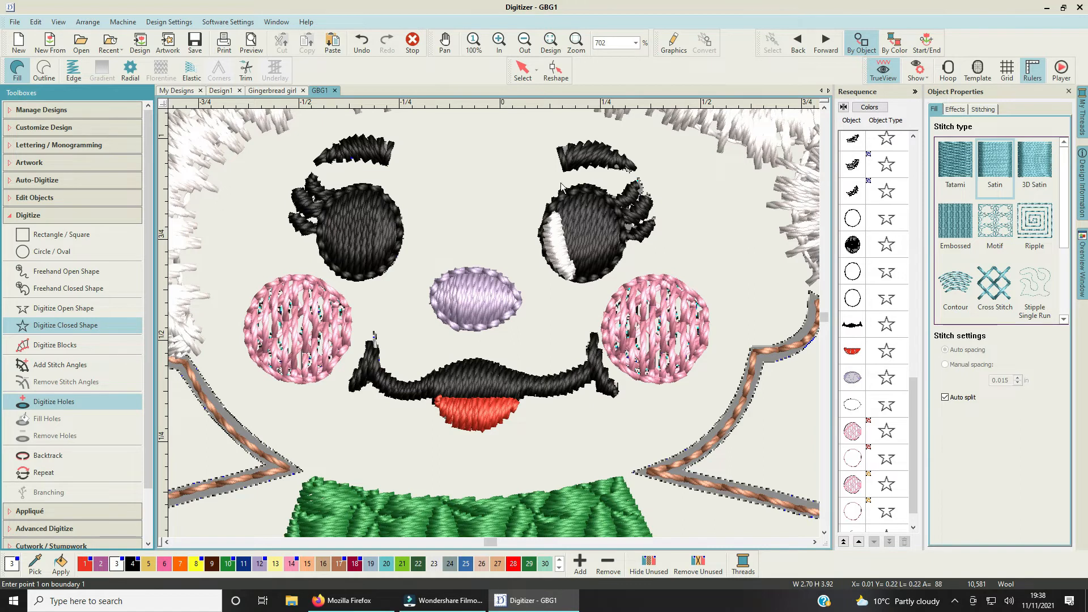
Step: Reshape the white highlight's inner curve and move its stitch start/end marker just below the right-hand eye
click(522, 74)
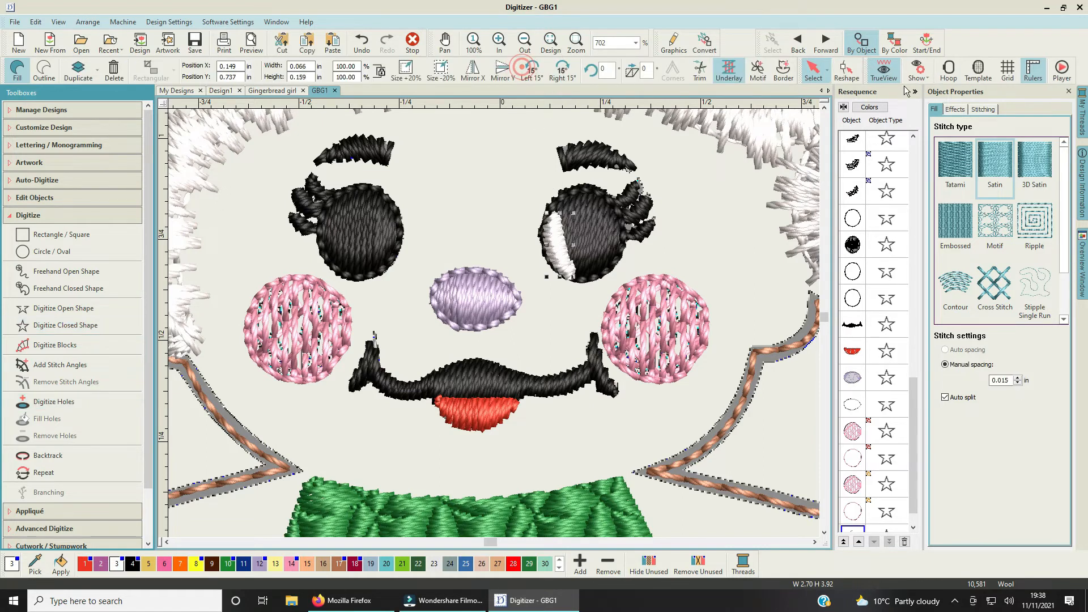
click(847, 69)
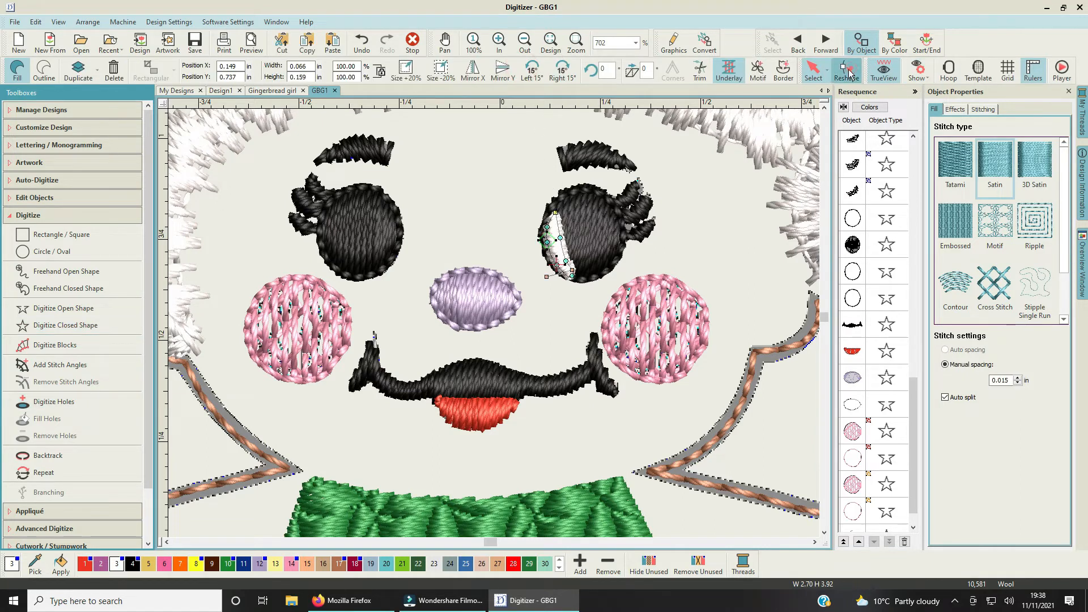
click(558, 239)
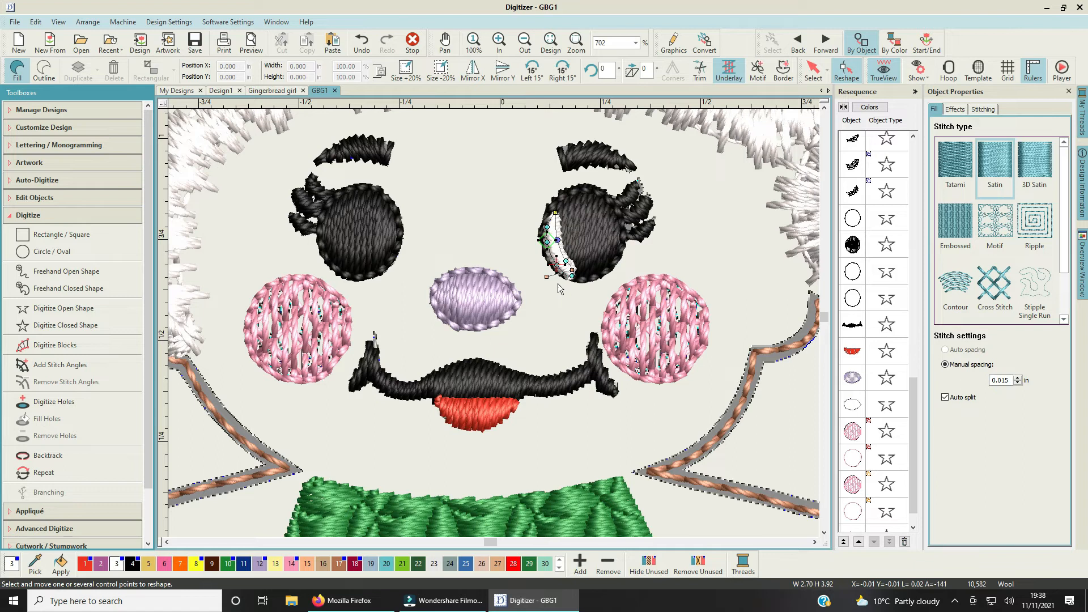
click(546, 274)
mouse_move(547, 275)
mouse_down()
mouse_move(558, 294)
mouse_move(549, 289)
mouse_up()
click(735, 215)
click(683, 227)
click(813, 69)
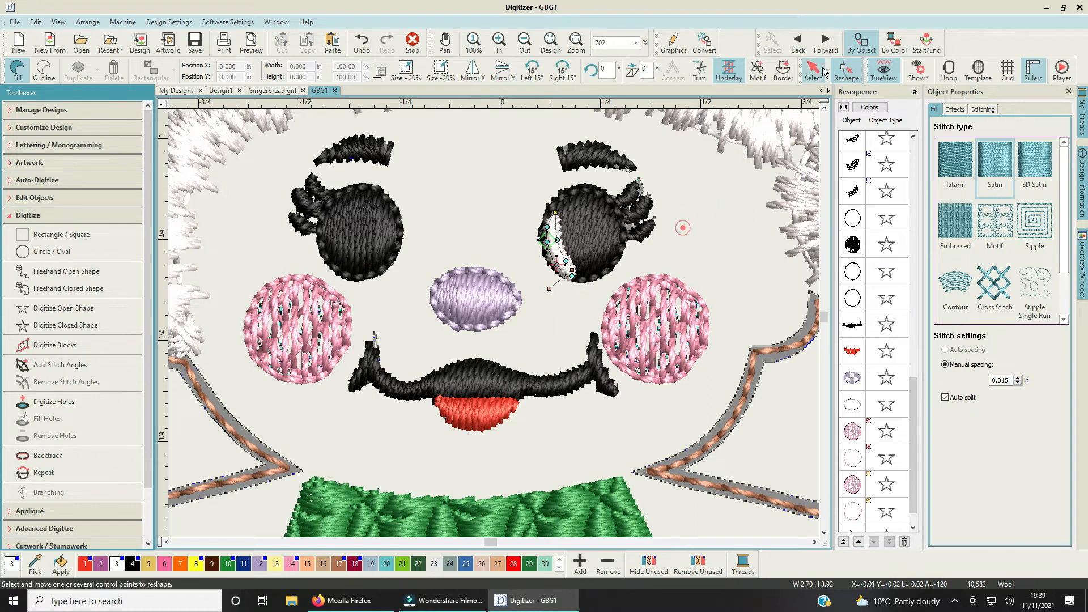
click(674, 230)
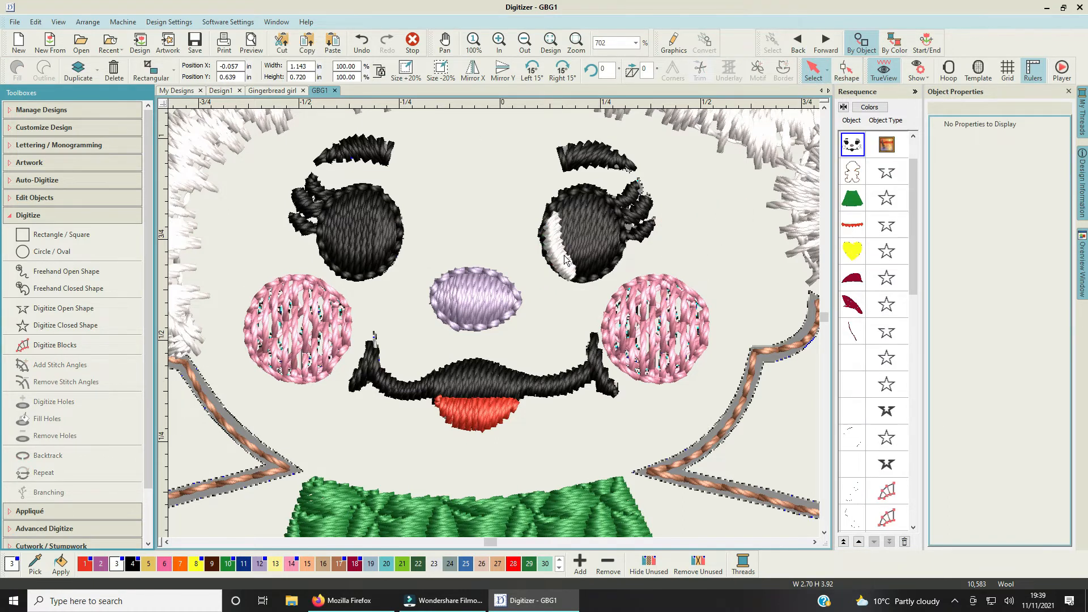
Step: Duplicate the white highlight and move the copy to the same place on the left-hand eye
click(565, 256)
right_click(565, 256)
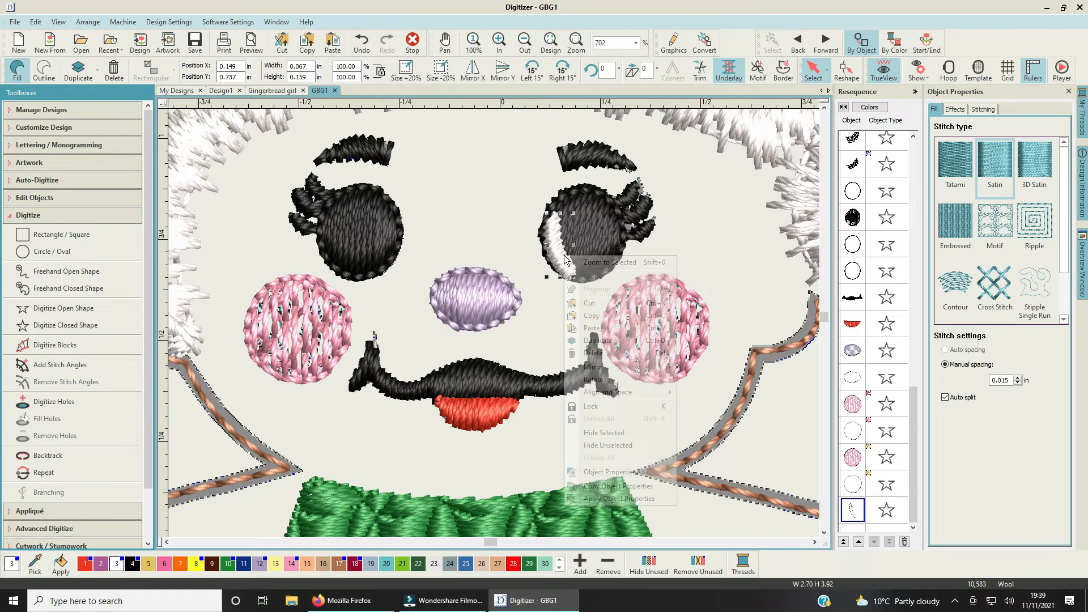
click(609, 340)
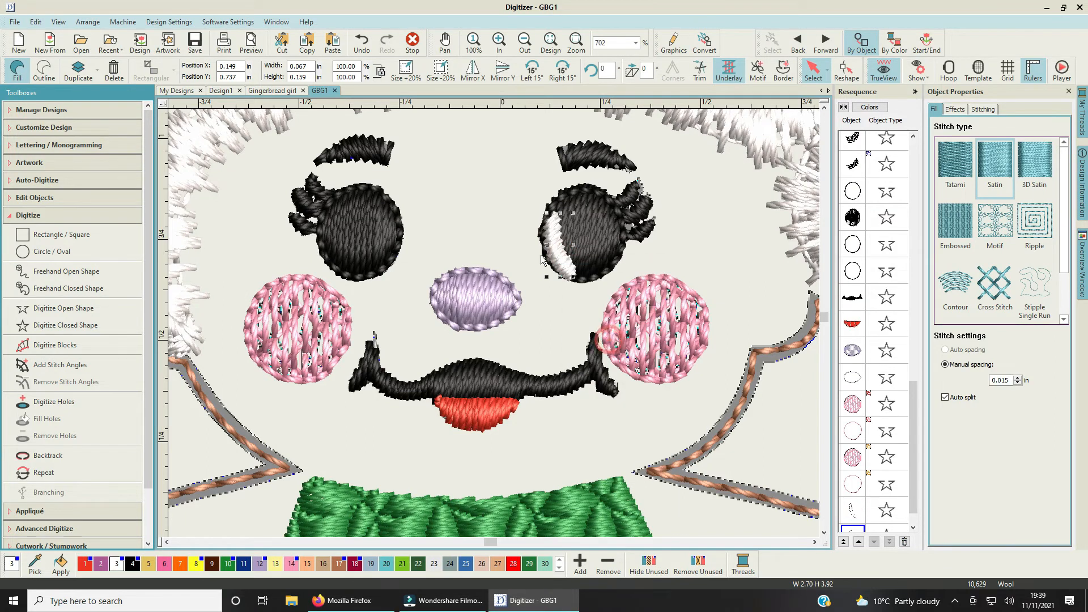
drag(551, 249, 330, 248)
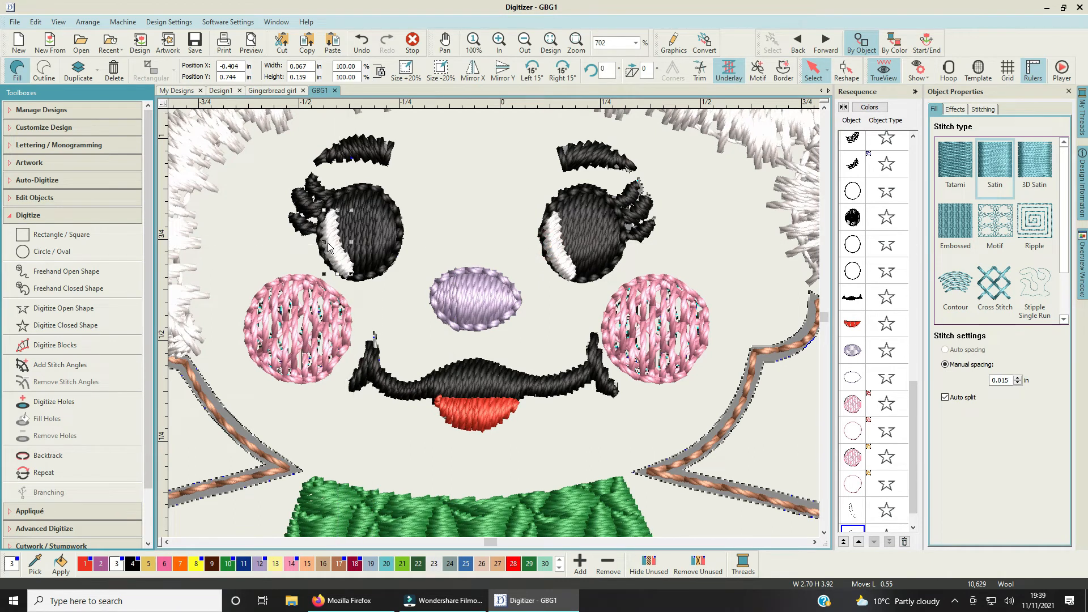
click(445, 214)
click(338, 257)
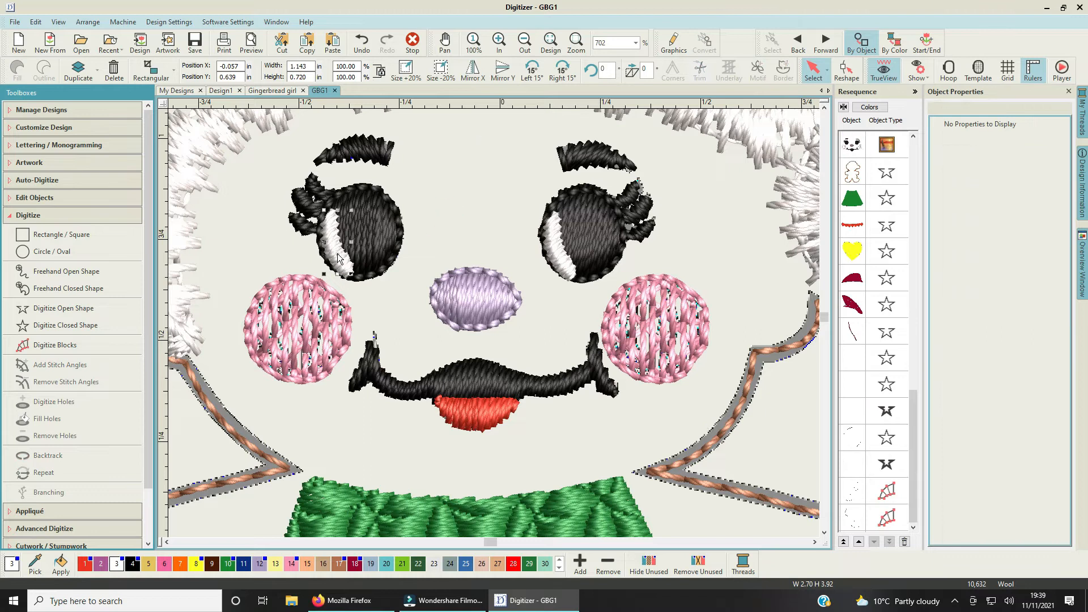
Step: Nudge the left-hand eye's white crescent highlight slightly right and up to fit against the eye's edge
key(Right)
key(Right)
key(Right)
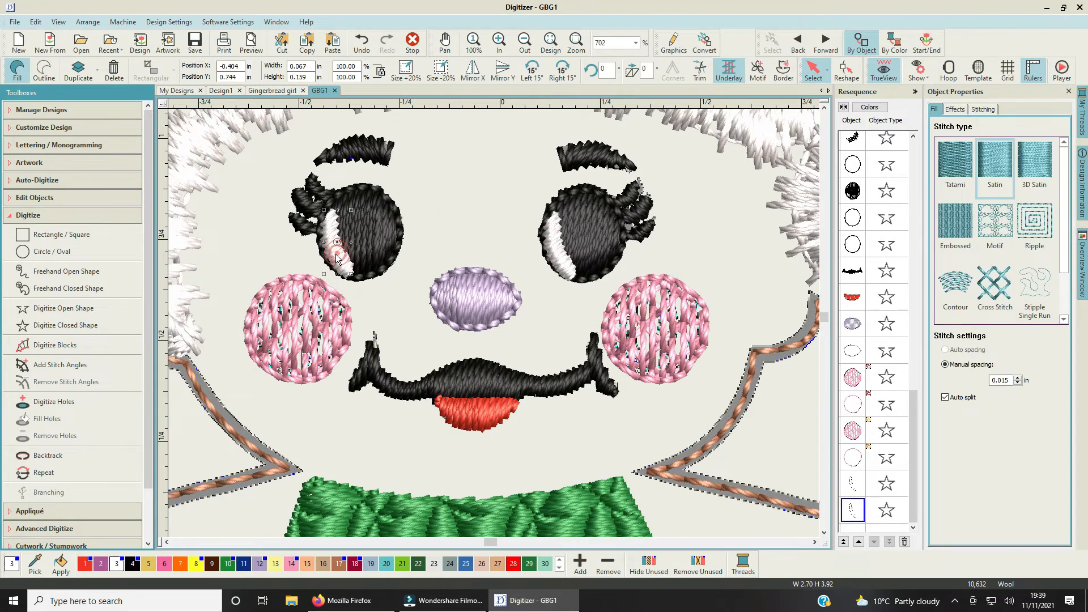
key(Right)
key(Right)
key(Up)
key(Up)
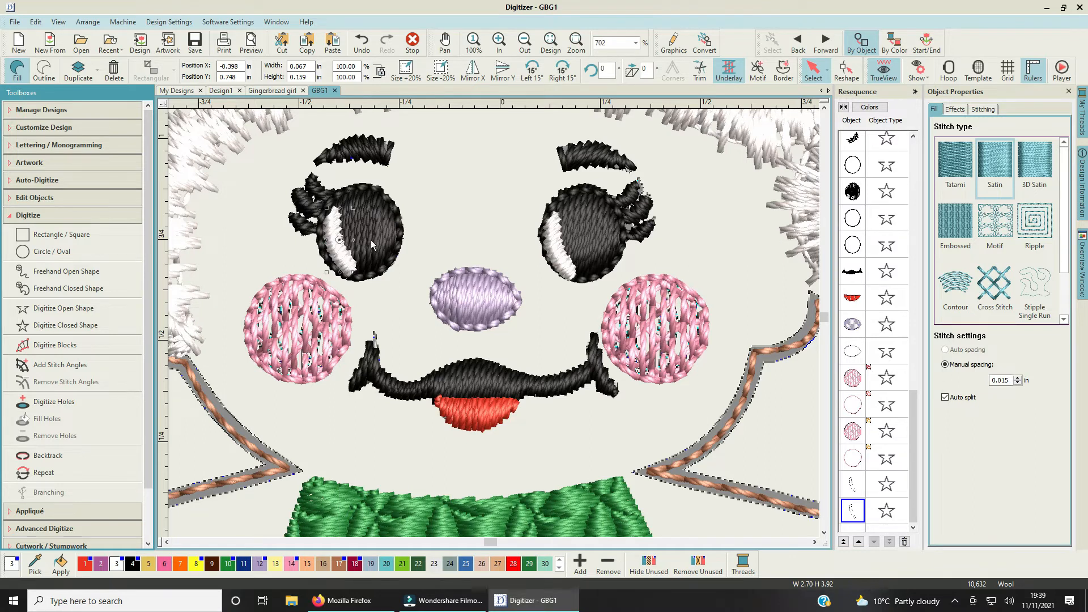
click(398, 233)
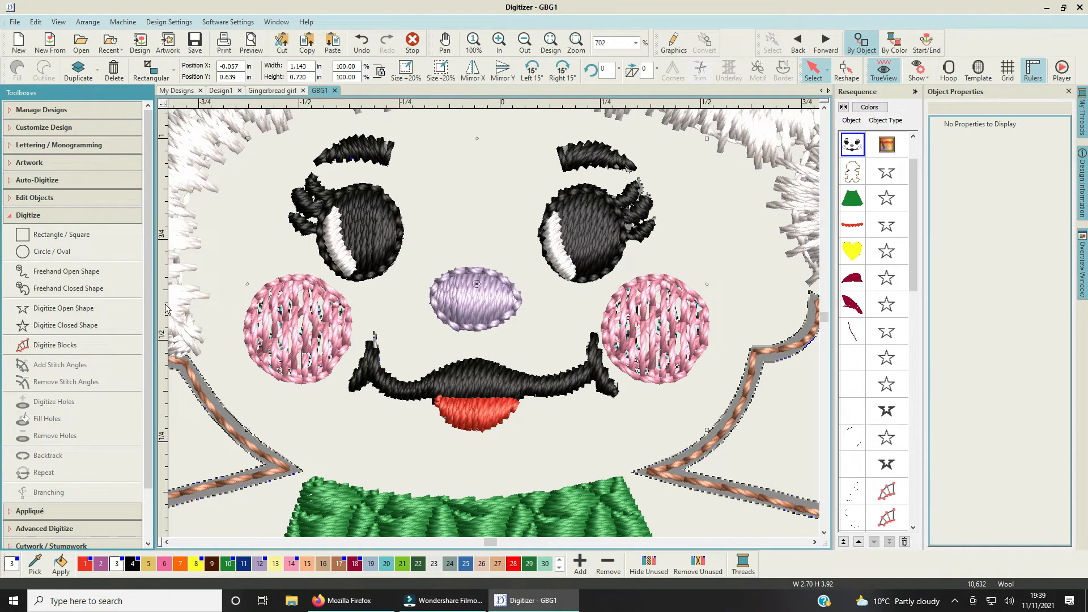
Step: Digitize a small white satin circle about 0.052 in wide in the upper right part of the right-hand eye
click(50, 251)
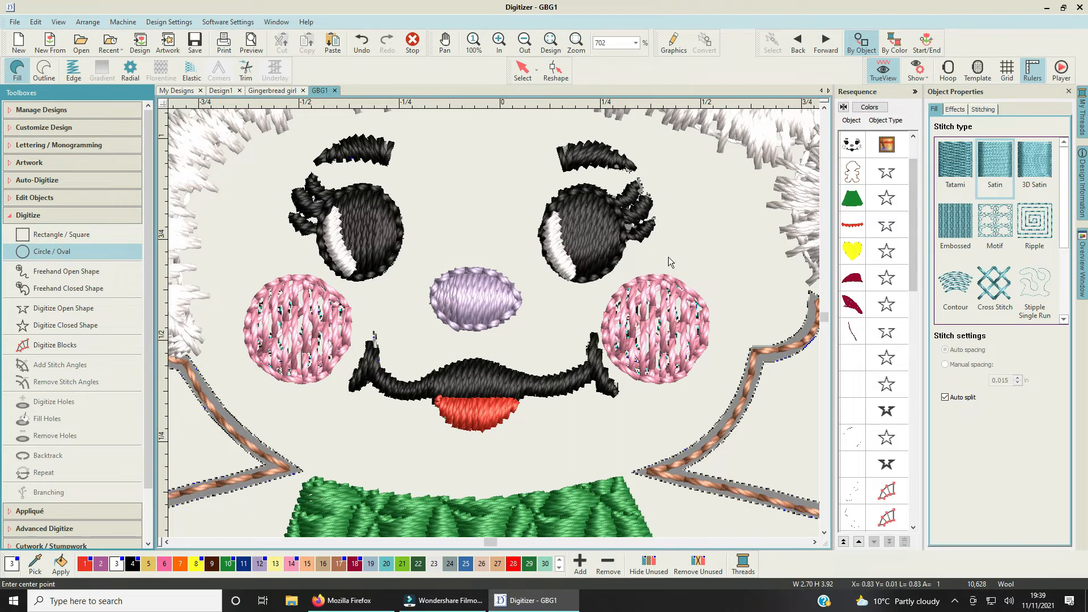
click(595, 211)
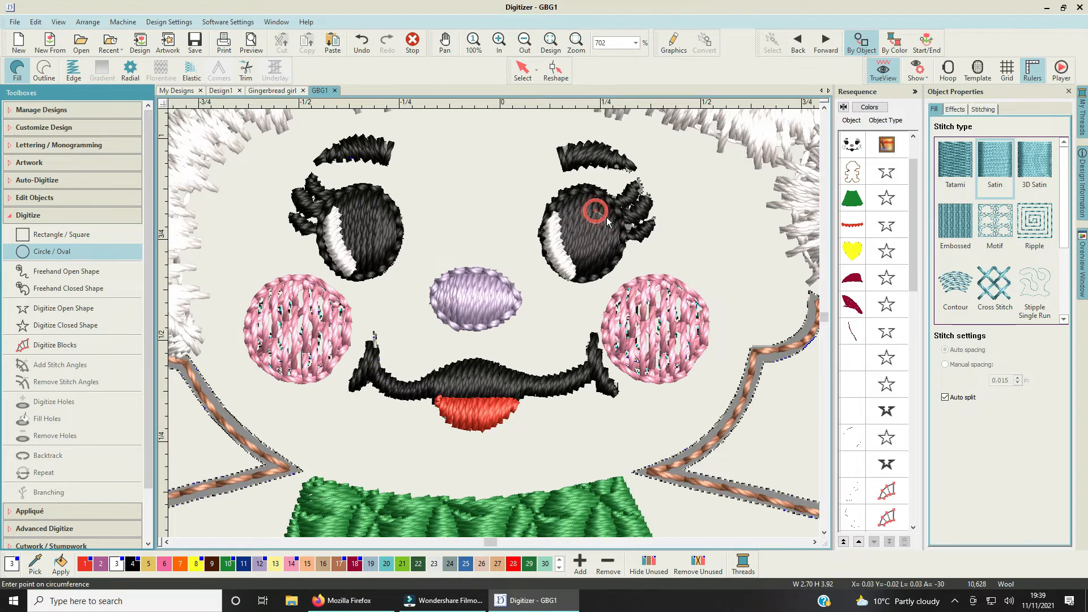
click(603, 218)
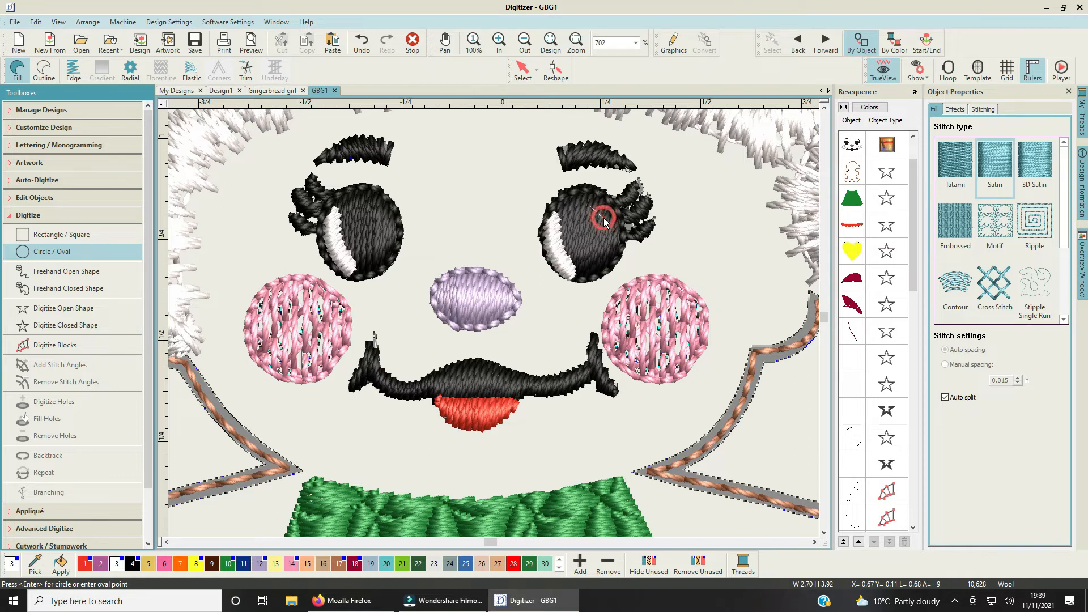
key(Return)
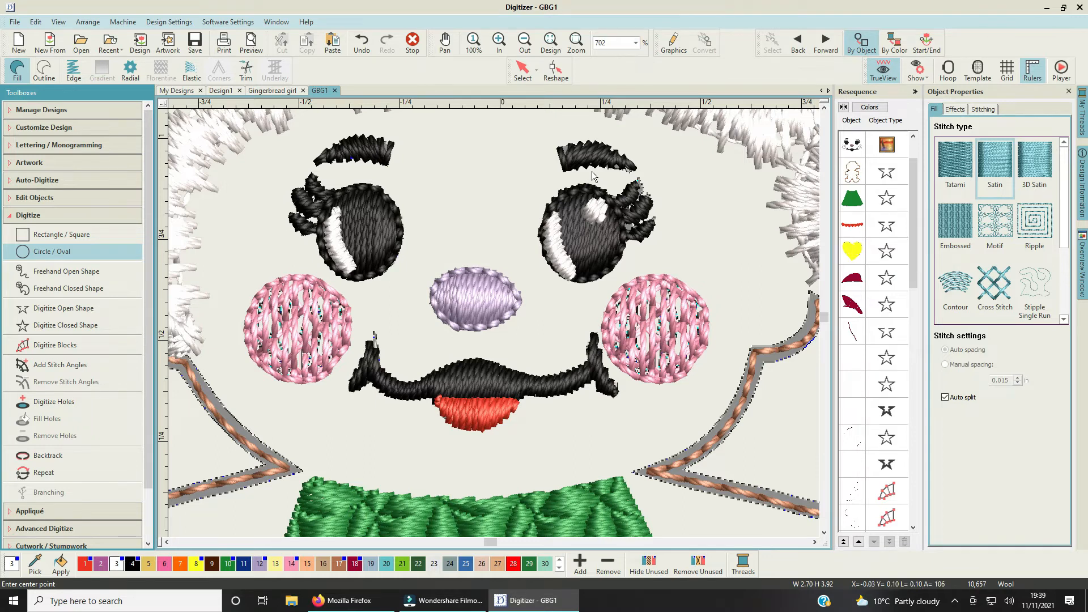
click(594, 210)
click(593, 210)
key(Return)
key(Escape)
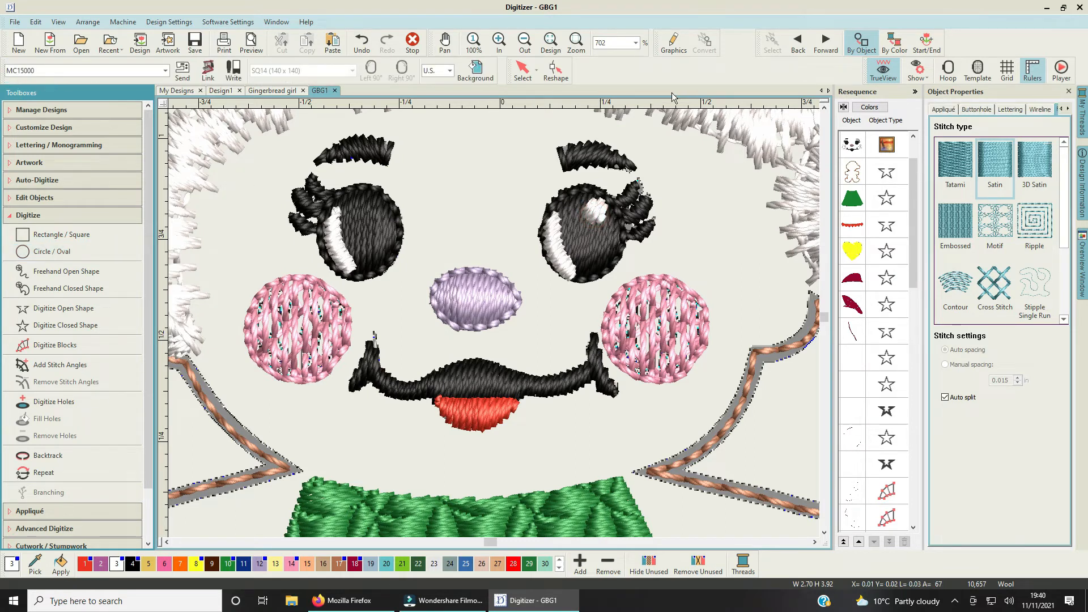
Step: Duplicate the small white circle and move the copy to the same place on the left-hand eye
click(525, 71)
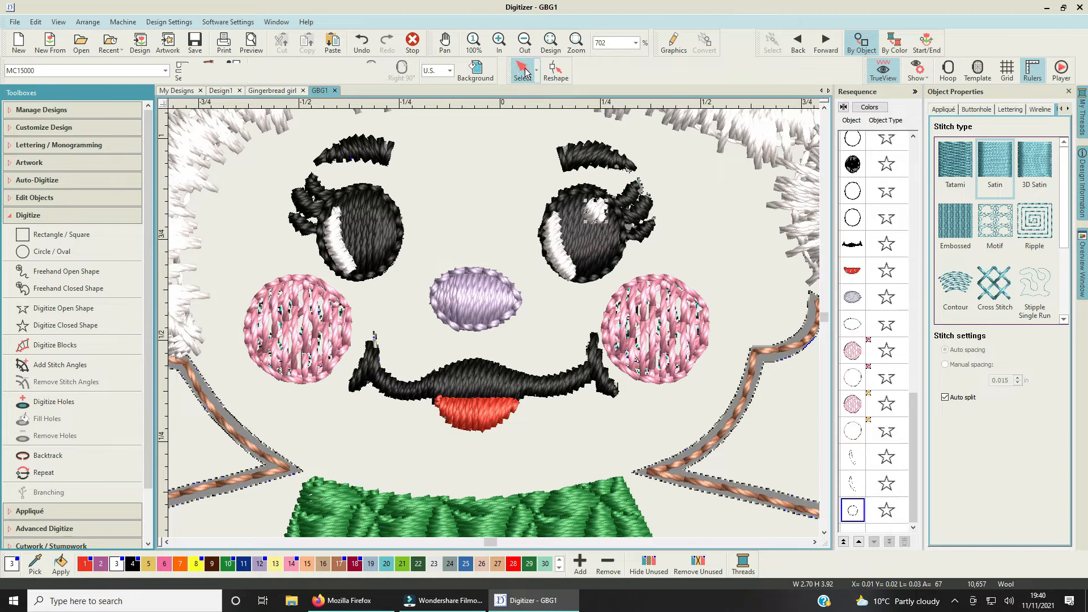
right_click(599, 217)
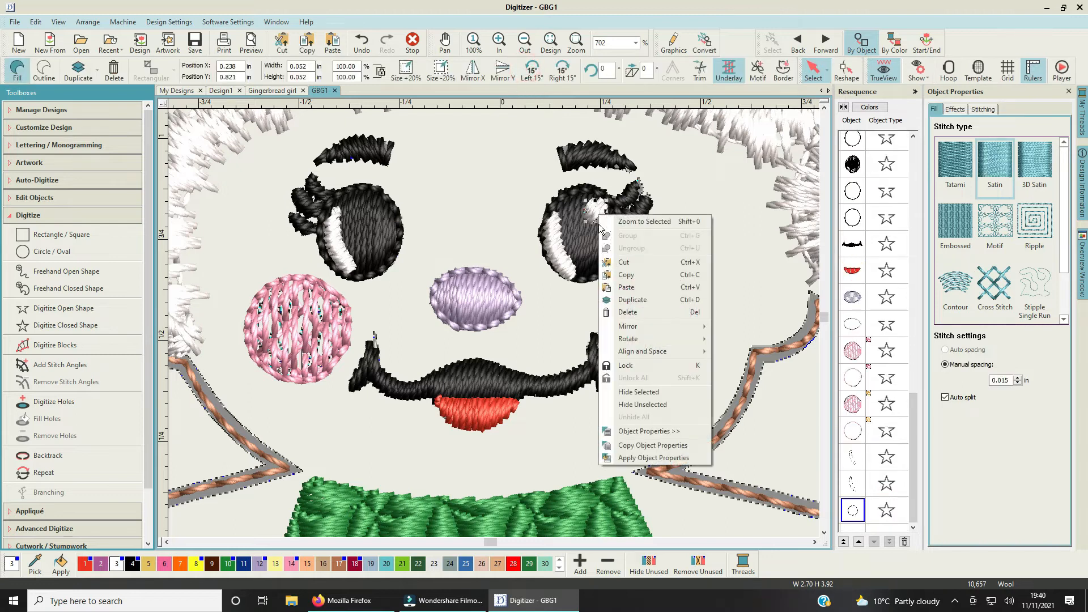
click(623, 300)
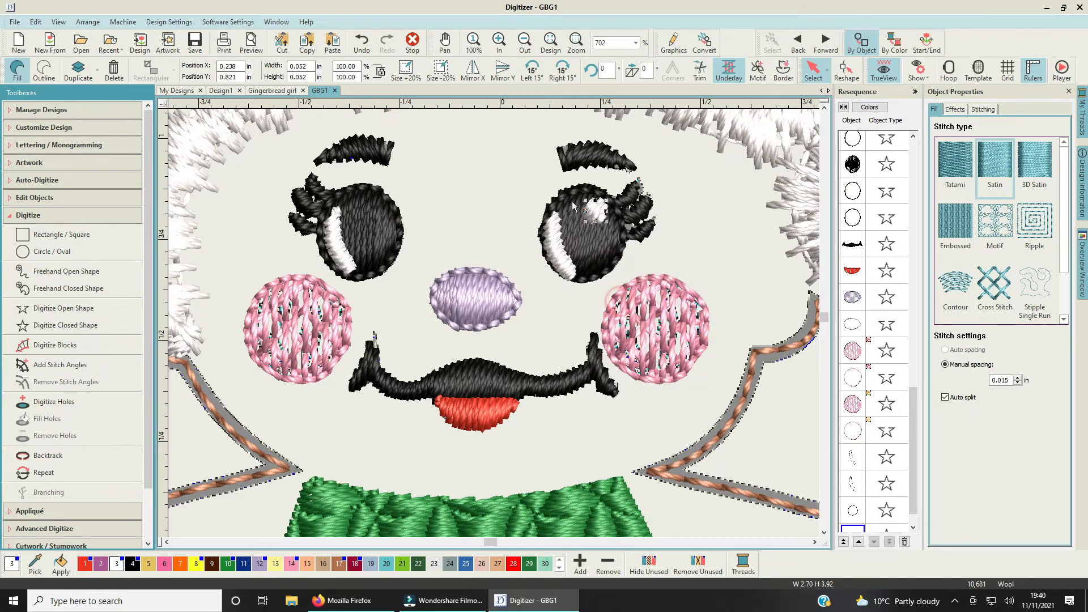
click(374, 210)
click(454, 185)
Step: Examine the face within the whole gingerbread girl design, and inspect both eyes up close
scroll(494, 323, down, 5)
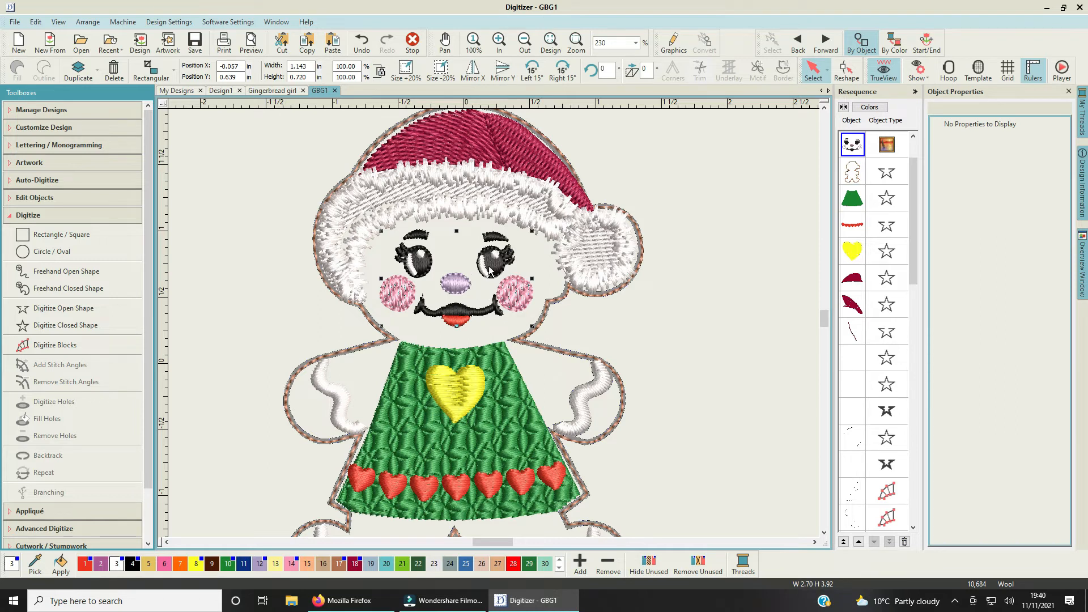
scroll(495, 328, down, 1)
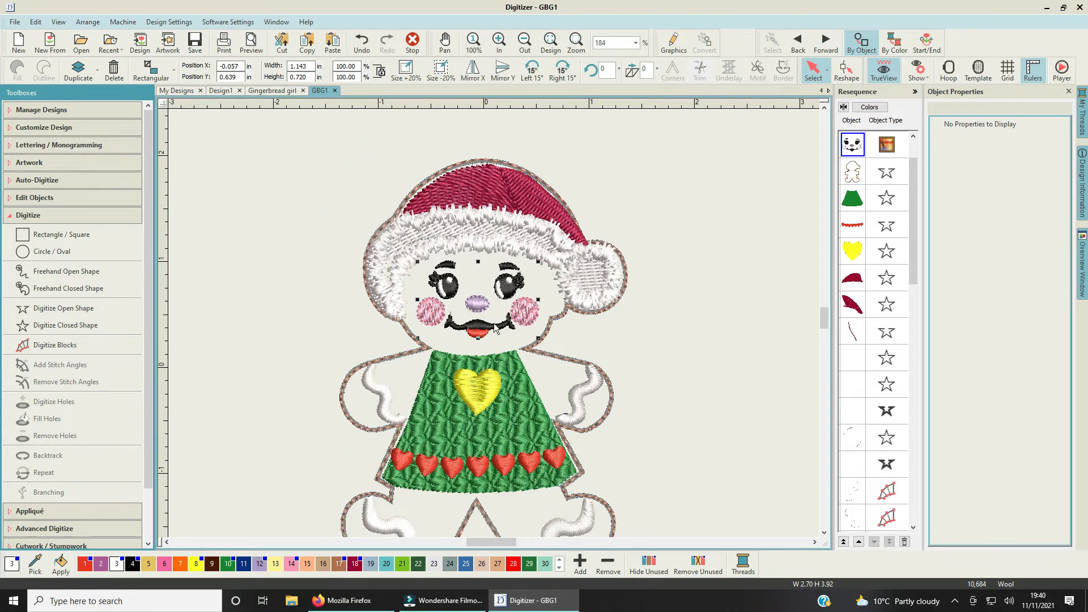
scroll(495, 327, down, 2)
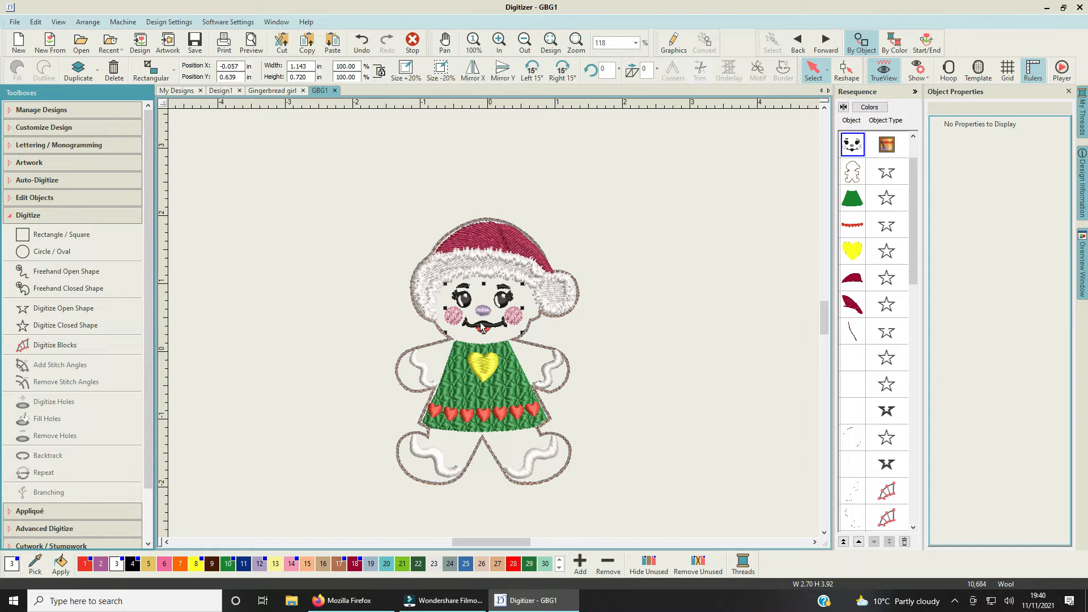
scroll(494, 324, up, 3)
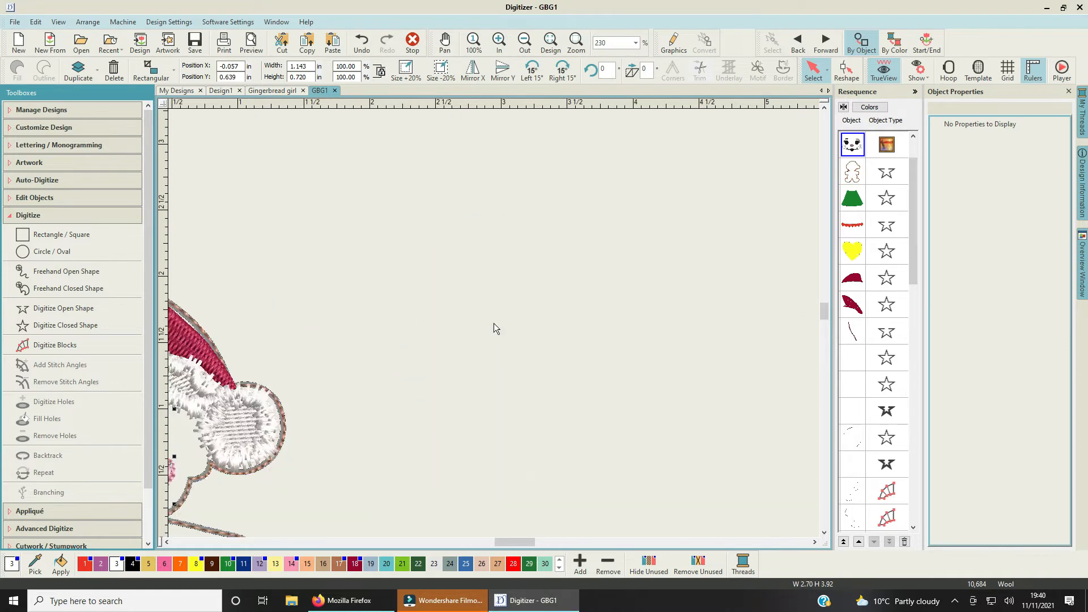
drag(512, 546, 478, 545)
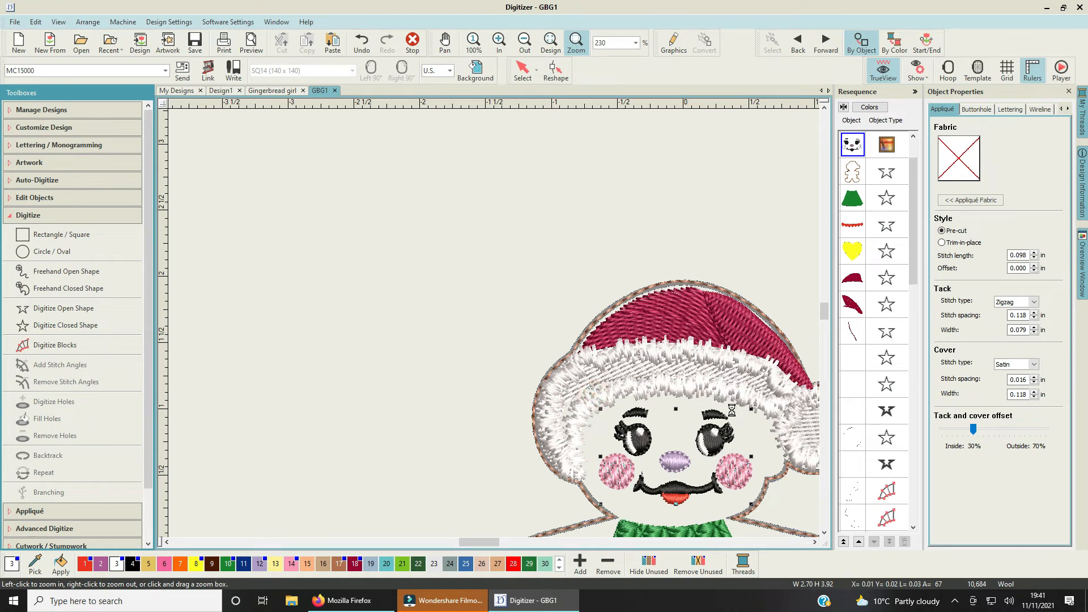
click(494, 324)
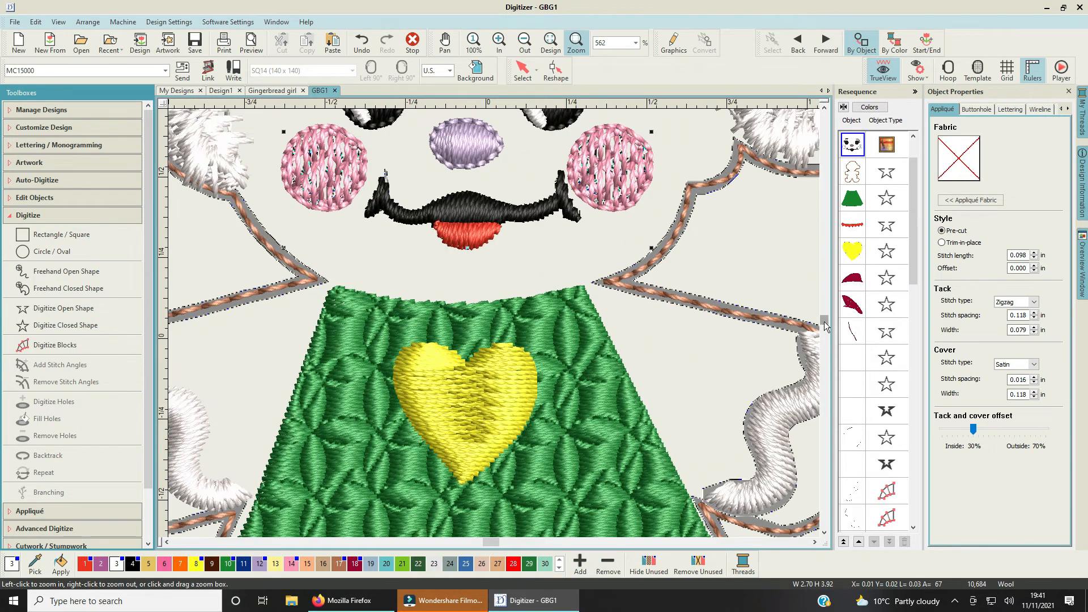
scroll(825, 326, up, 10)
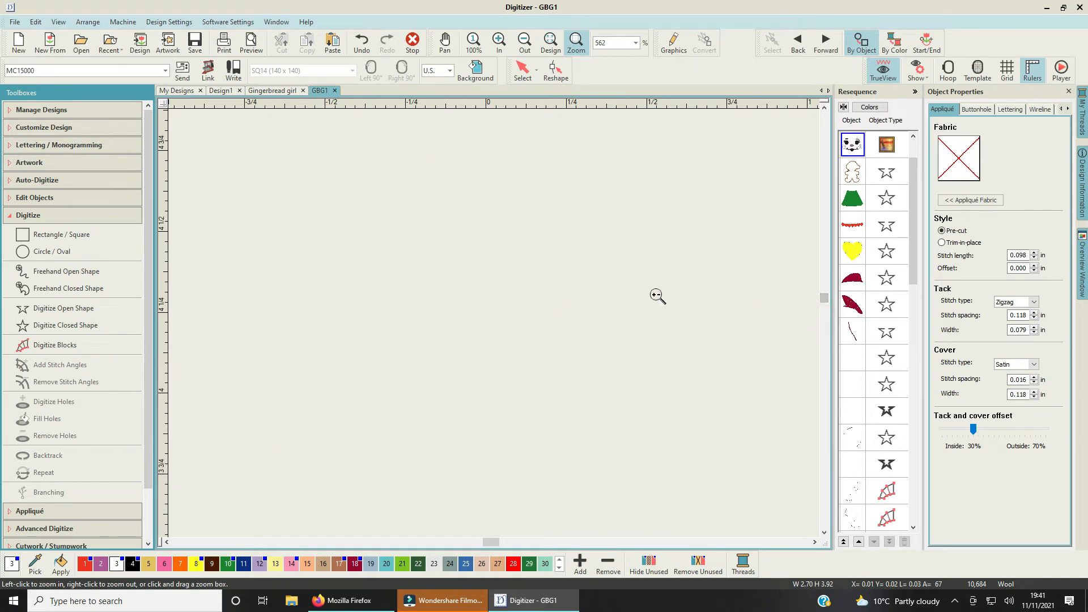
key(0)
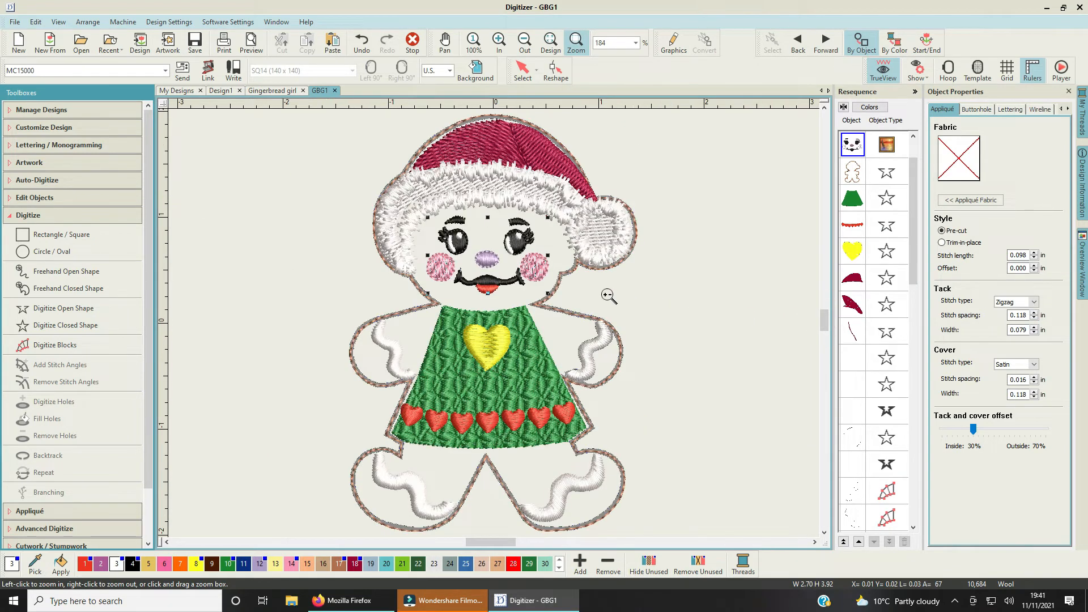
drag(416, 186, 565, 285)
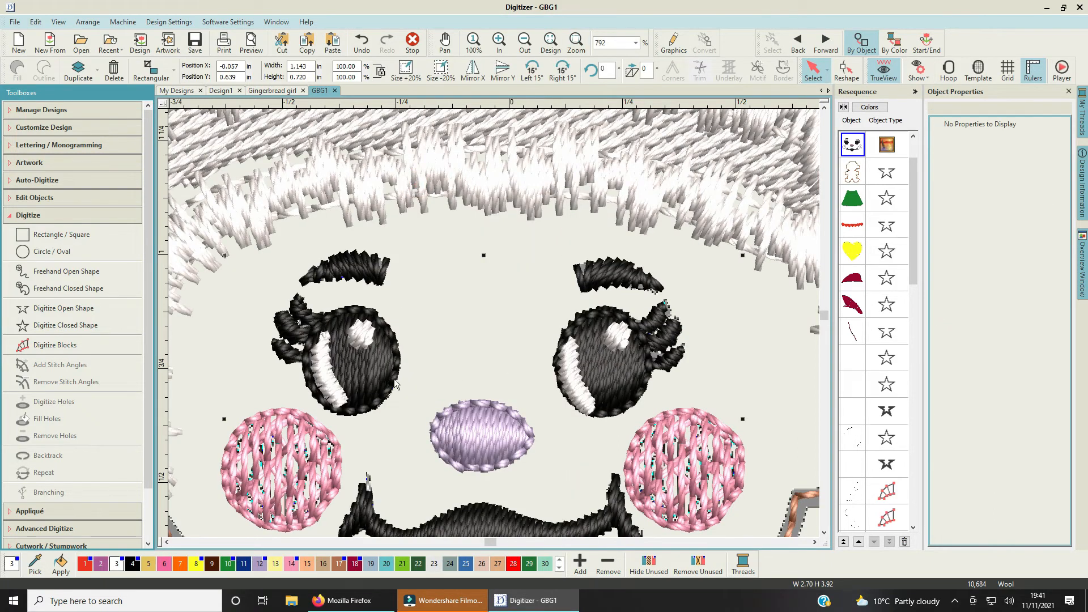
Step: Reshape the right-hand eye's white crescent highlight by adjusting its lower tip and inner curve
click(329, 393)
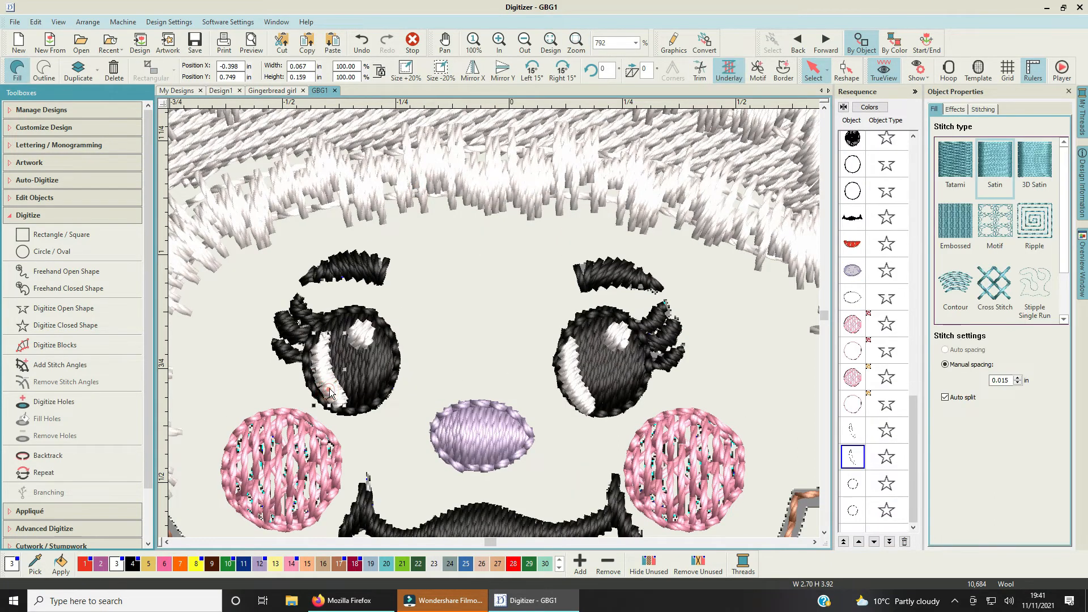
click(573, 383)
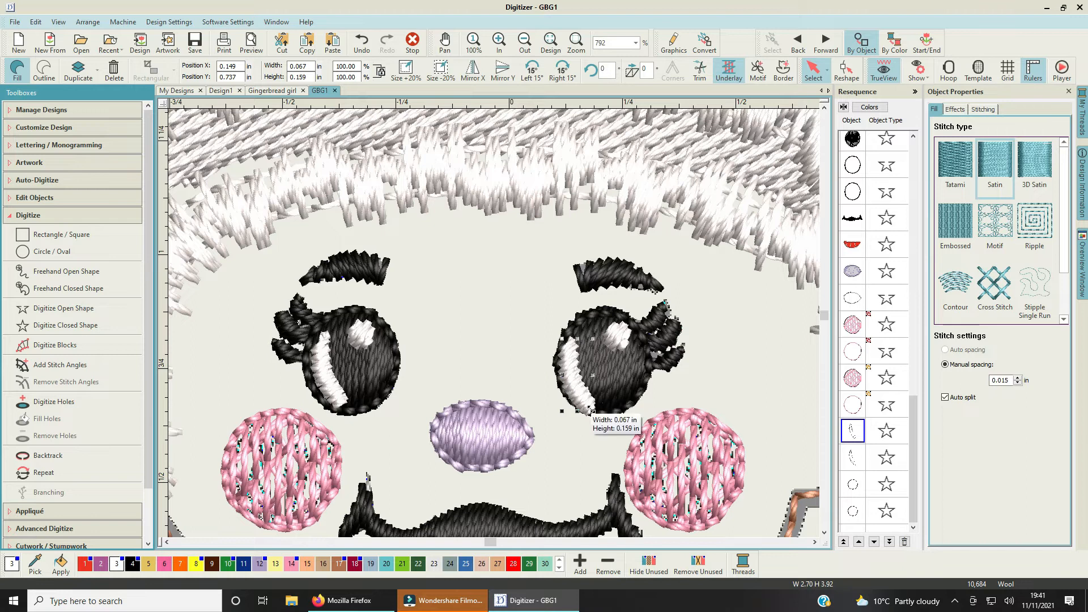
click(846, 71)
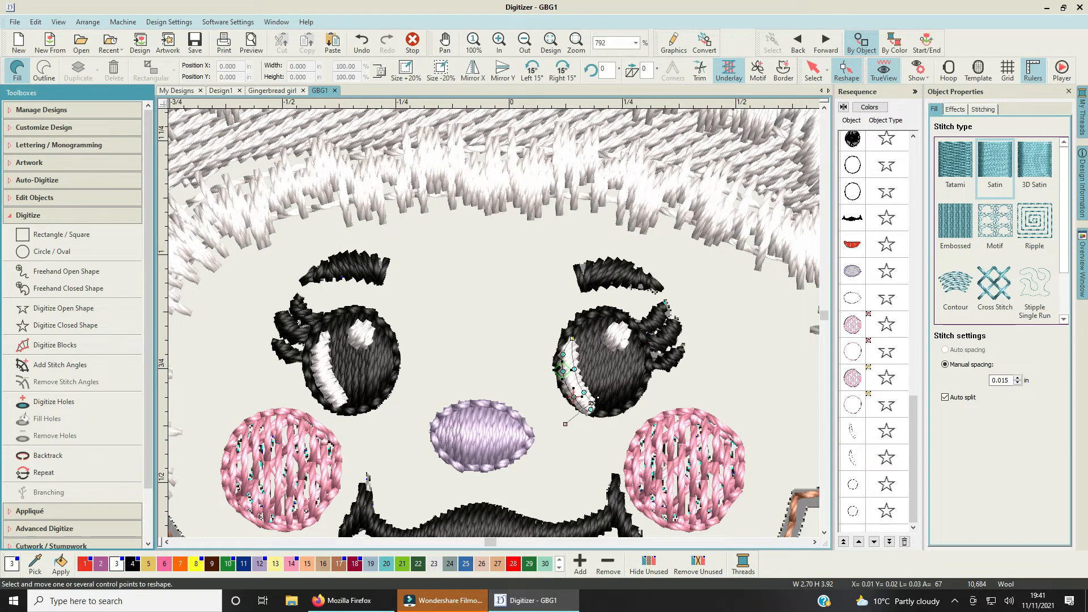
click(590, 409)
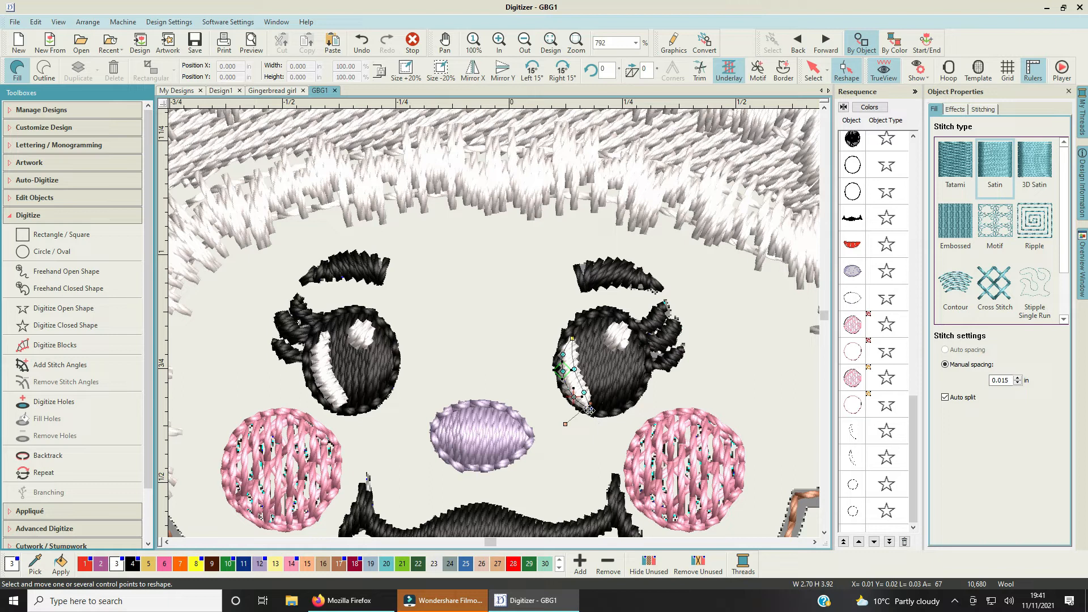
drag(589, 410, 593, 412)
click(578, 378)
click(578, 378)
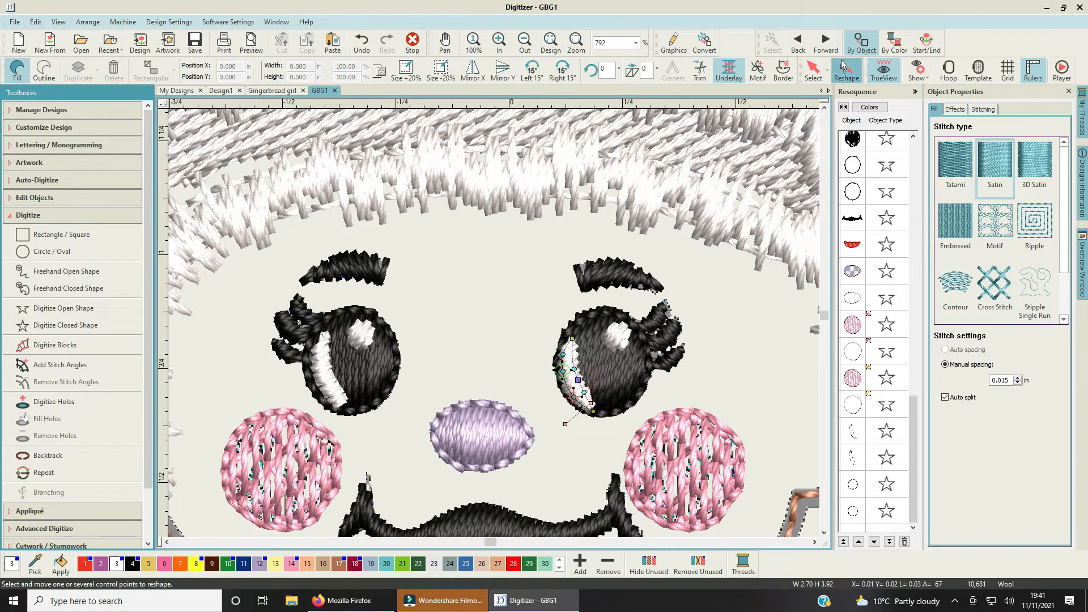
click(812, 75)
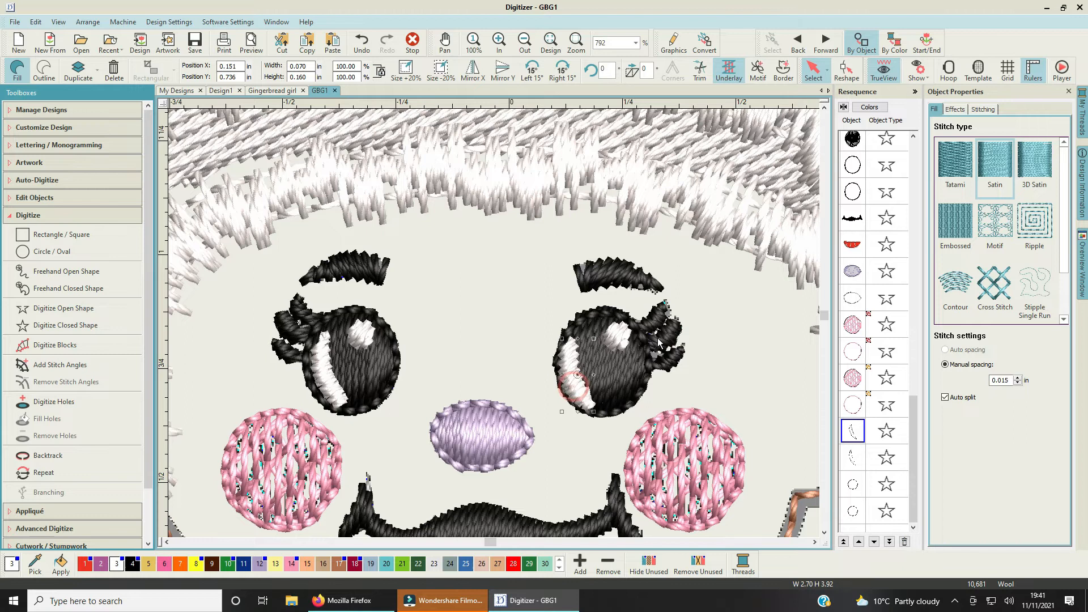
click(846, 69)
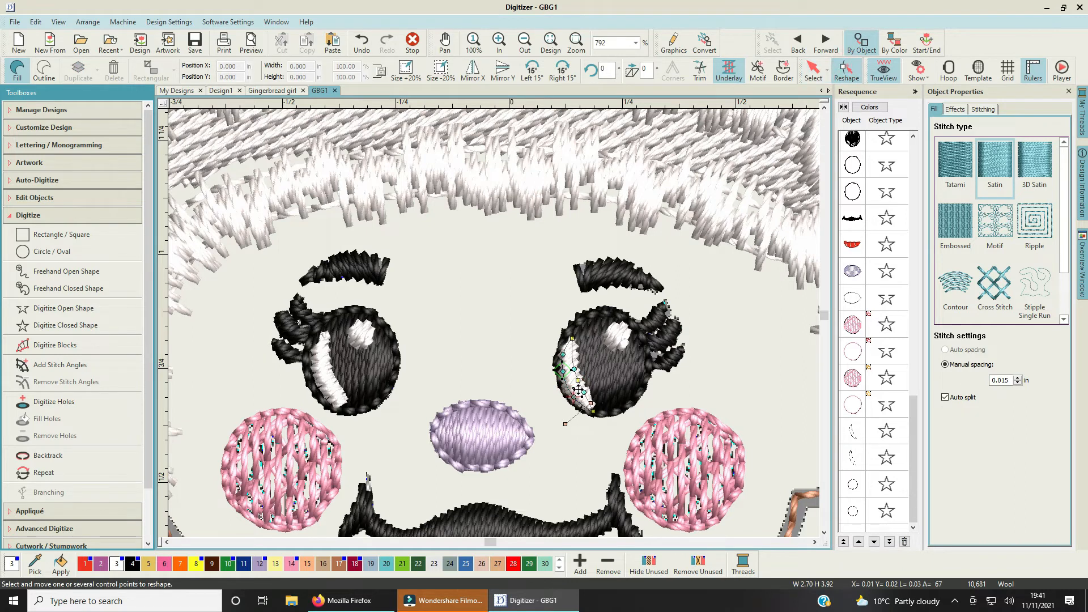
click(575, 383)
Step: Rotate the right-hand eye's crescent highlight 15° left and reposition it along the eye's lower left edge
click(812, 69)
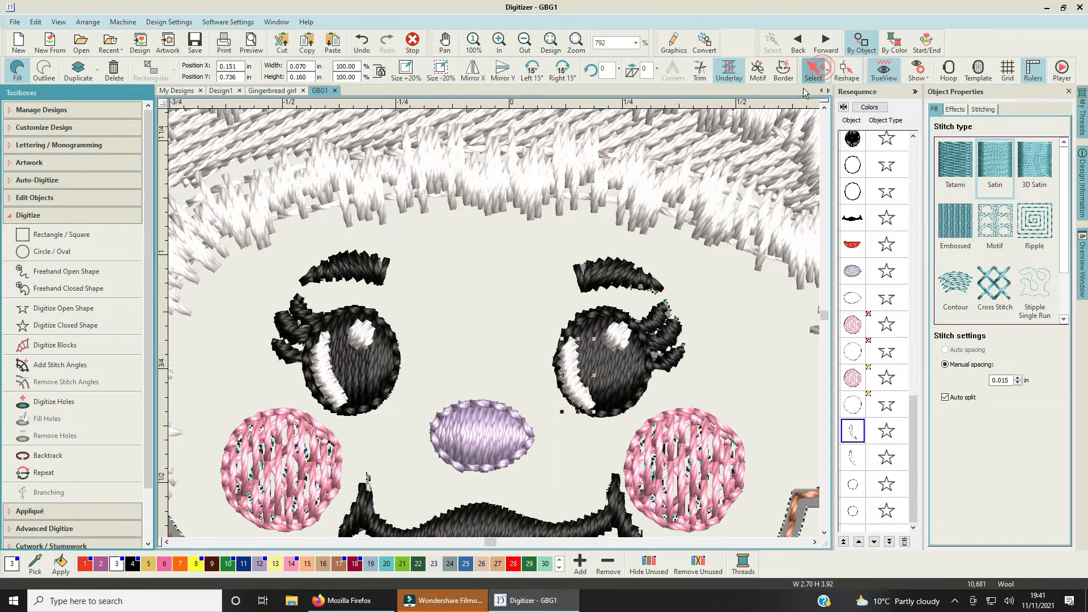
click(539, 69)
drag(573, 378, 582, 382)
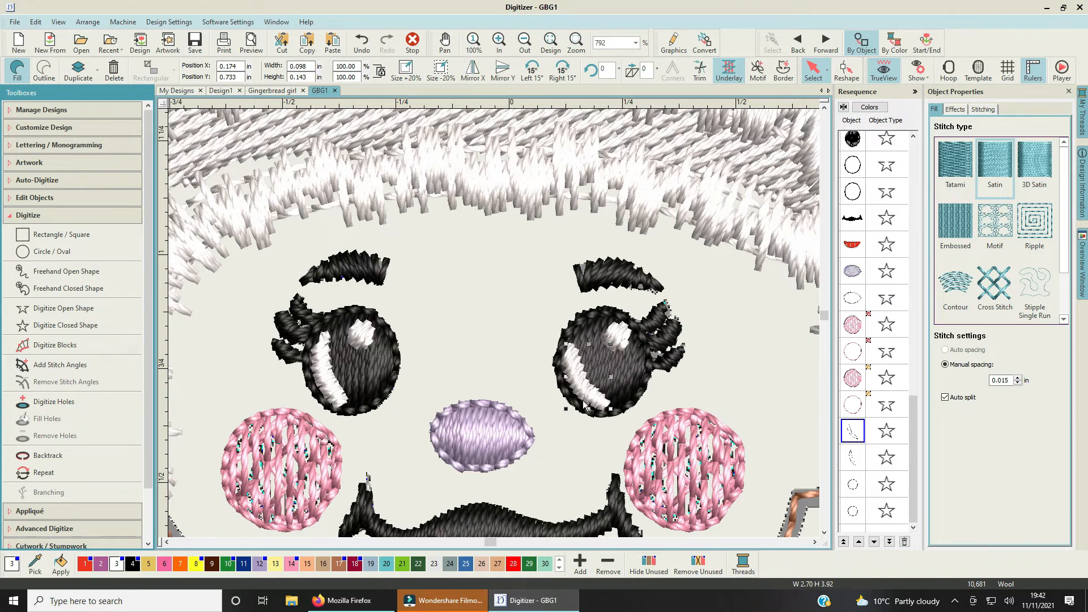
Step: Replace the left-hand eye's crescent highlight with a duplicate of the right-hand eye's crescent, placed along the lower left edge
click(321, 384)
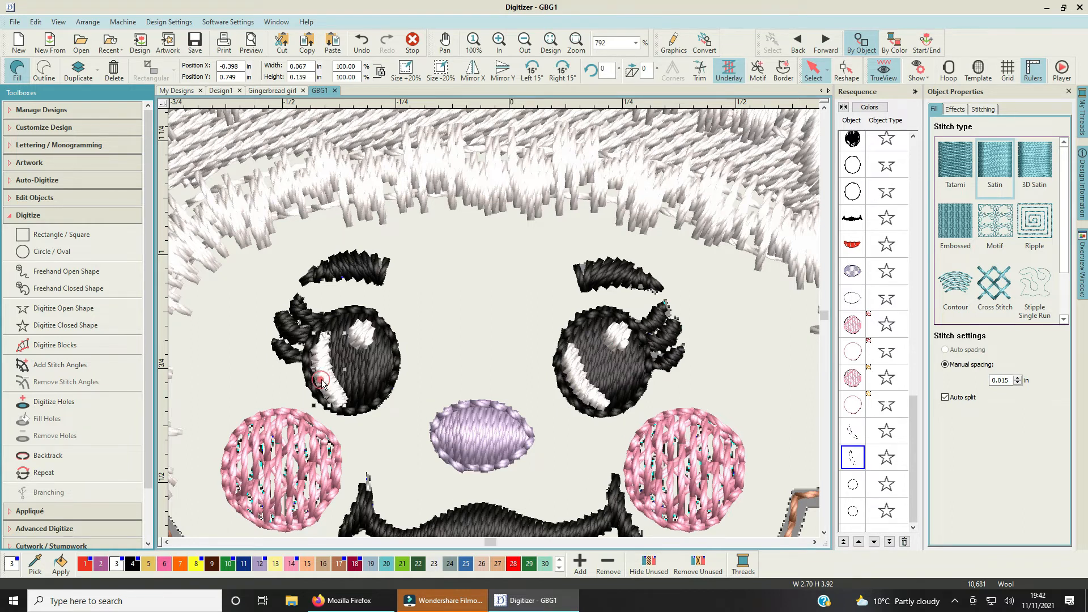
key(Delete)
click(578, 372)
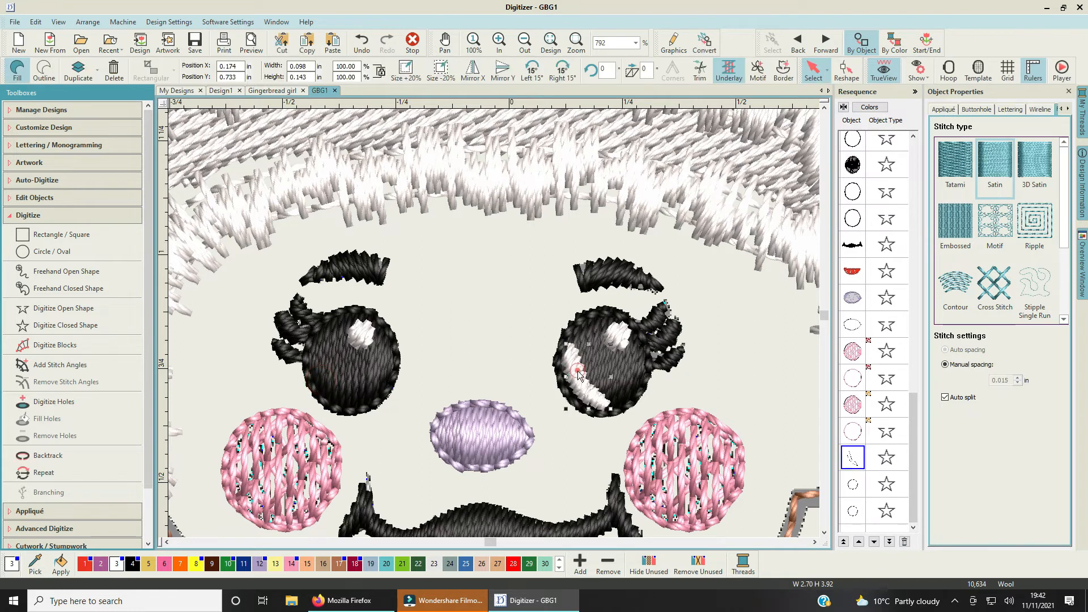
right_click(578, 372)
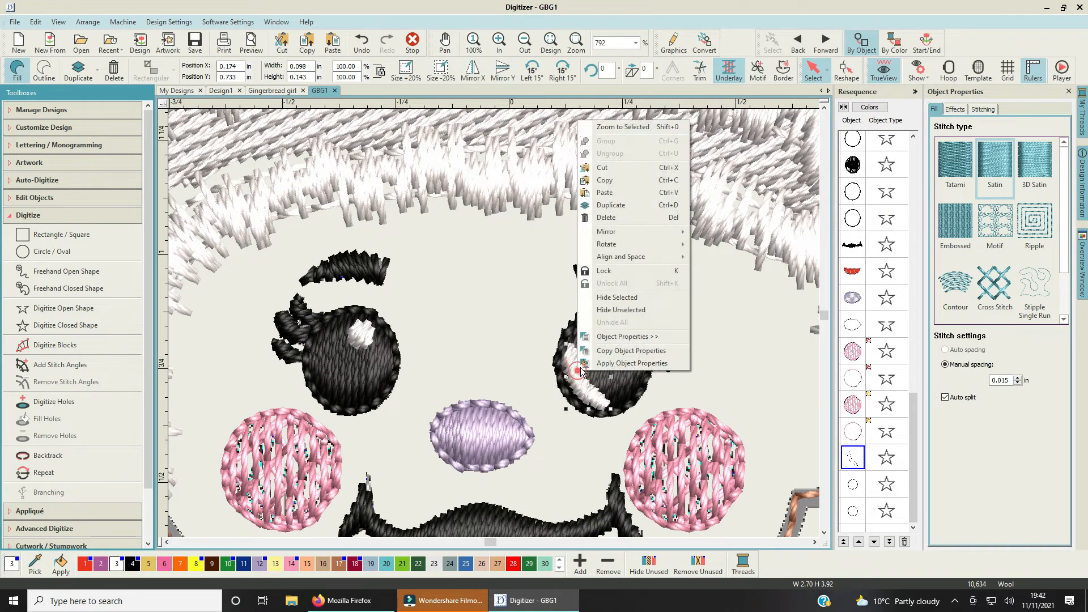
click(623, 207)
drag(590, 398, 333, 400)
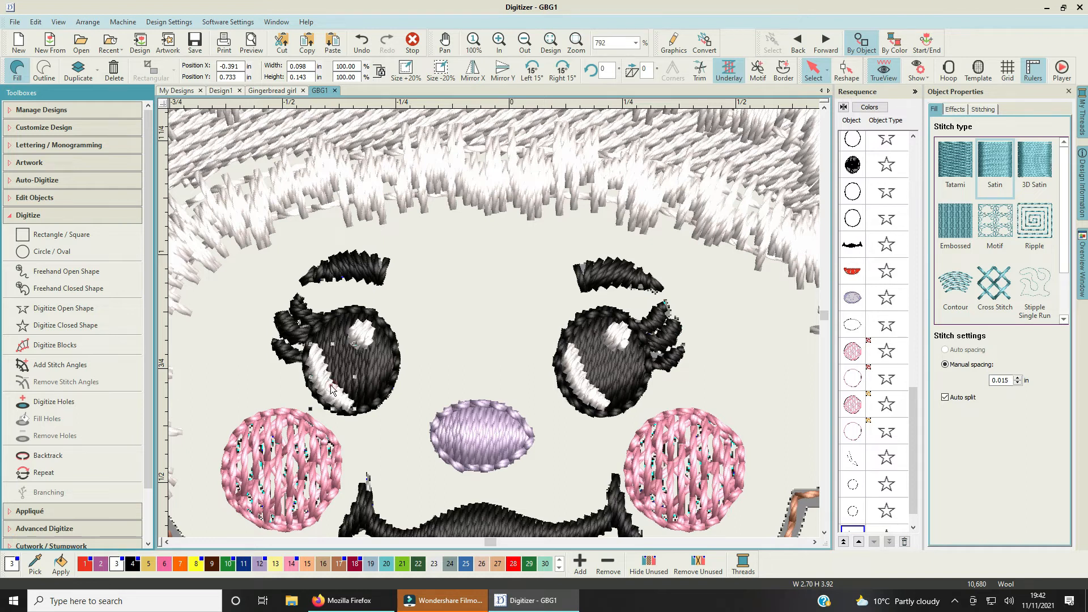
click(479, 371)
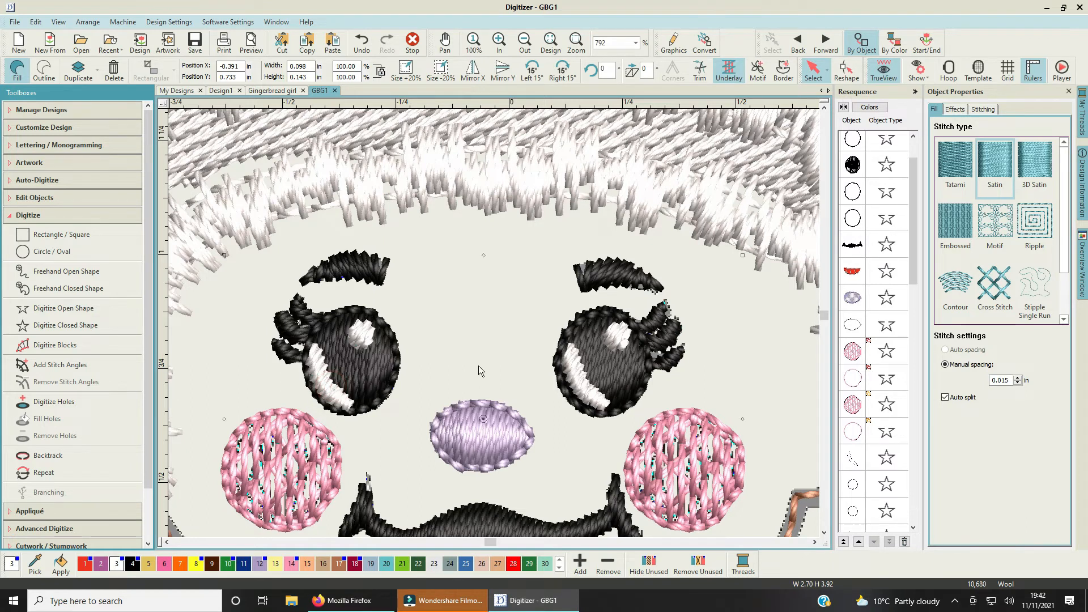
Step: Enlarge the right-hand eye's round white highlight proportionally to about 0.06 in
click(617, 344)
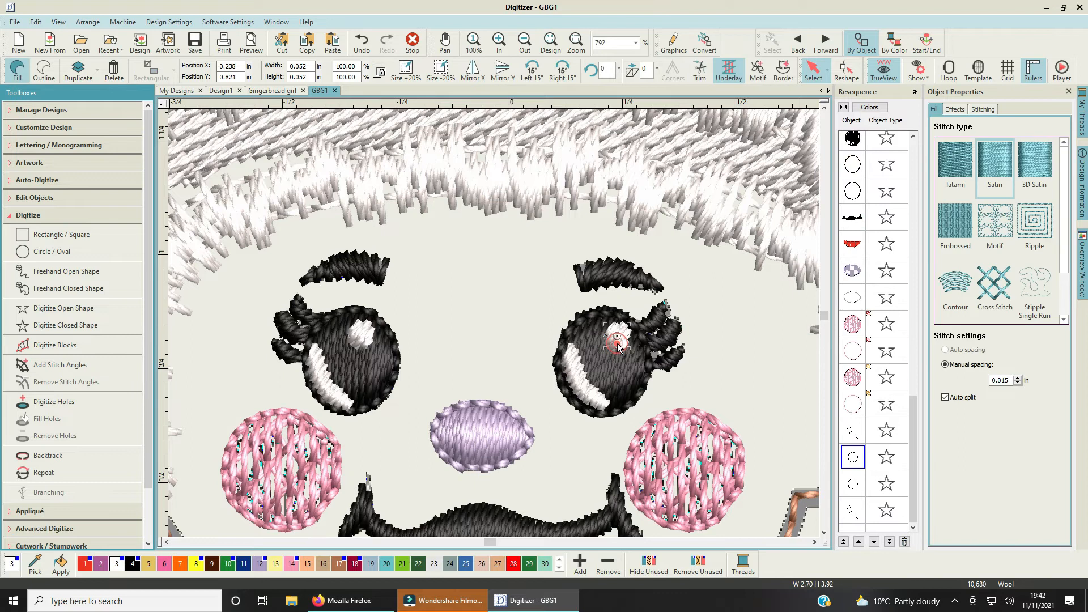
click(619, 336)
click(747, 307)
click(615, 346)
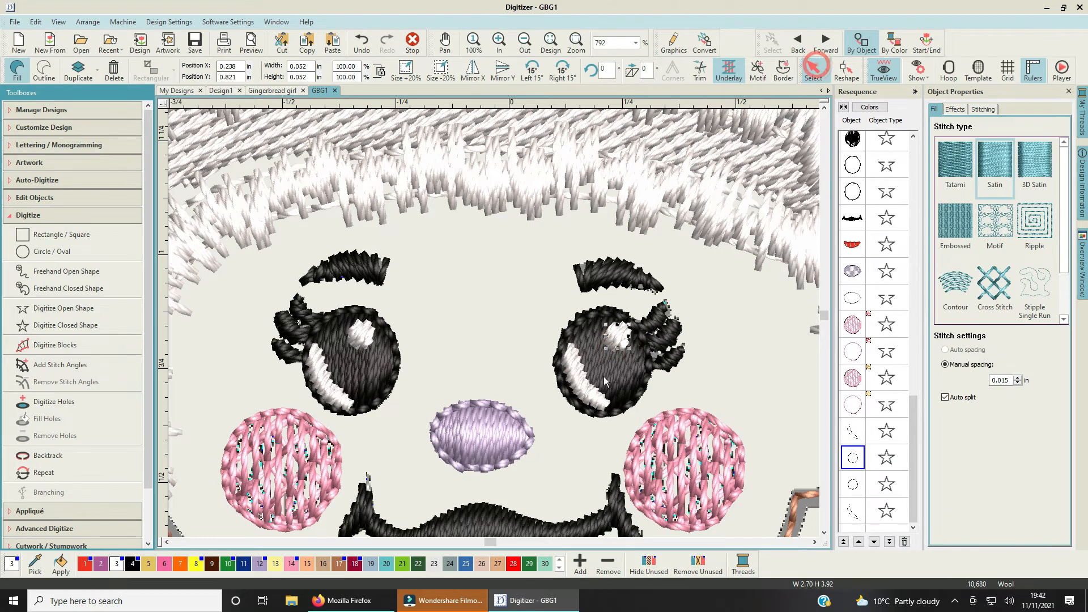
drag(630, 356, 629, 359)
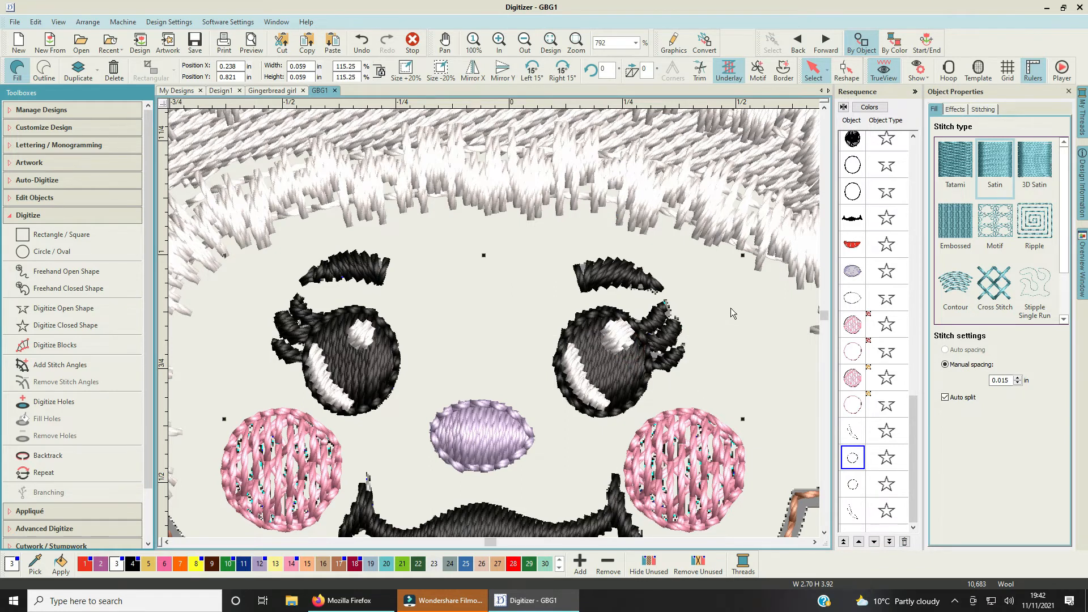
click(730, 308)
Step: Replace the left-hand eye's round highlight with a duplicate of the right-hand eye's round highlight, placed in the pupil's upper area
click(366, 338)
key(Delete)
click(615, 346)
right_click(616, 346)
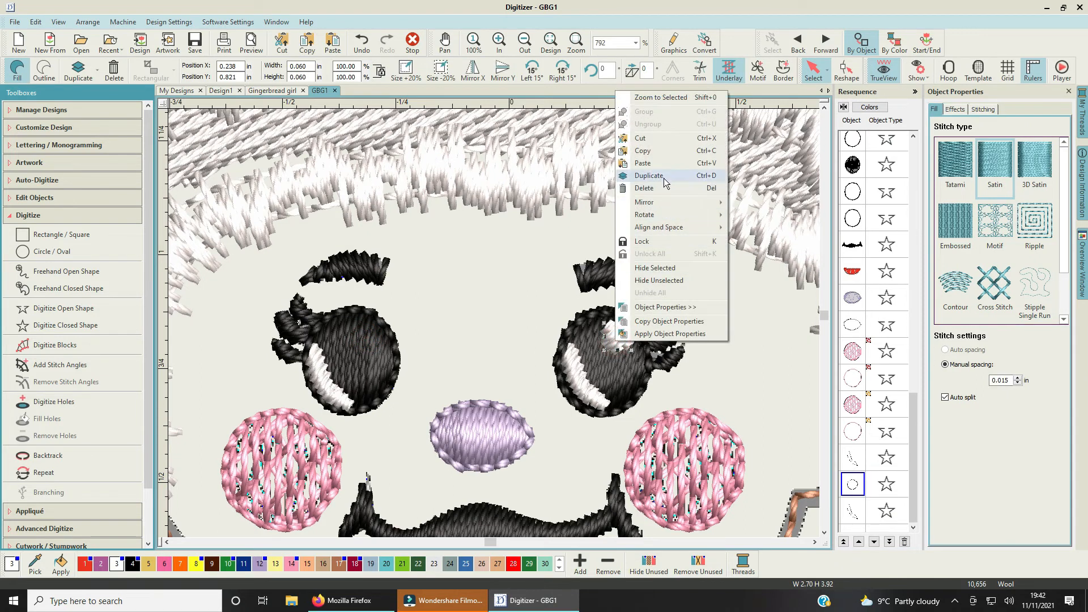
click(664, 180)
drag(616, 340, 363, 332)
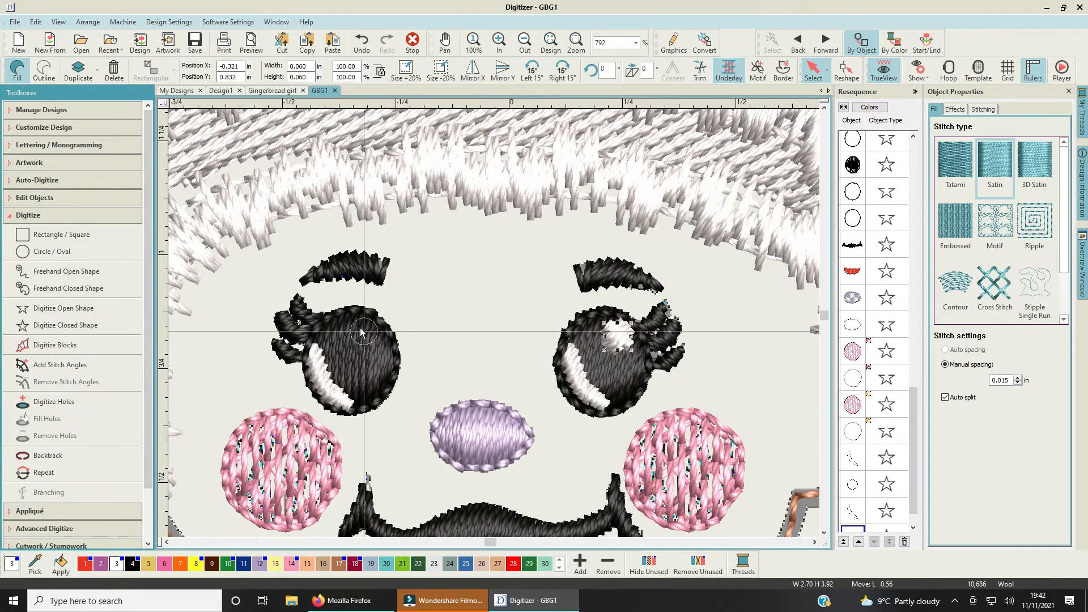
click(492, 292)
Step: Check the face within the whole gingerbread girl and save the design
scroll(494, 323, down, 3)
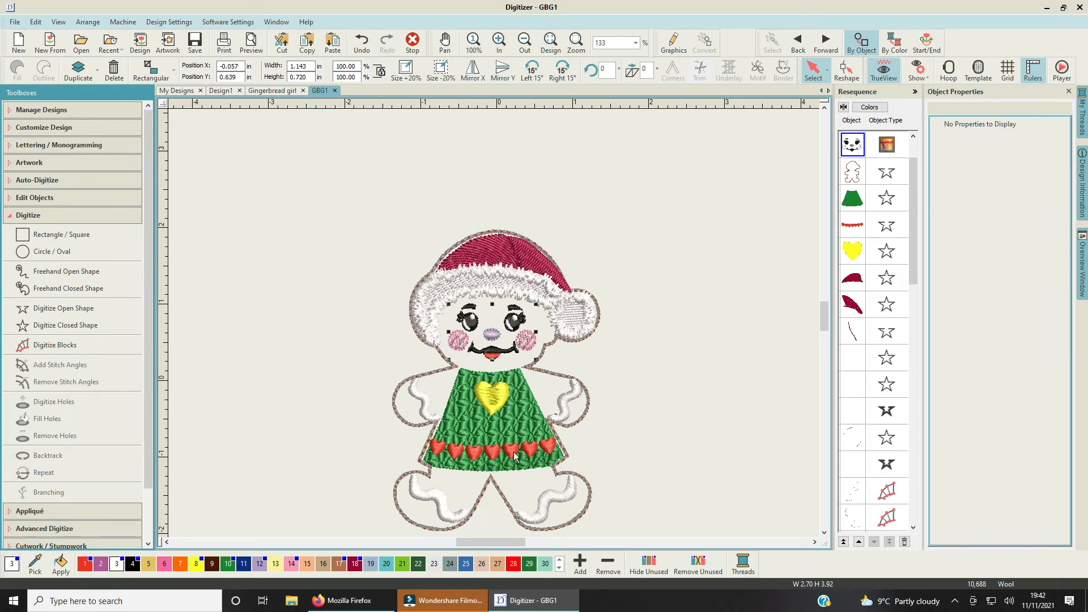
scroll(514, 385, up, 2)
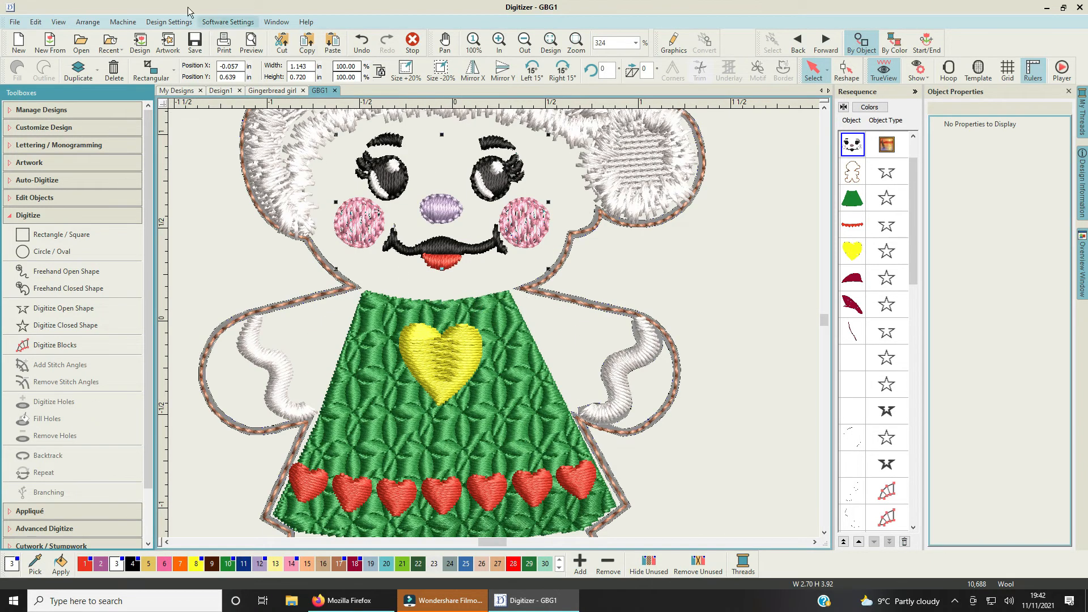
click(195, 41)
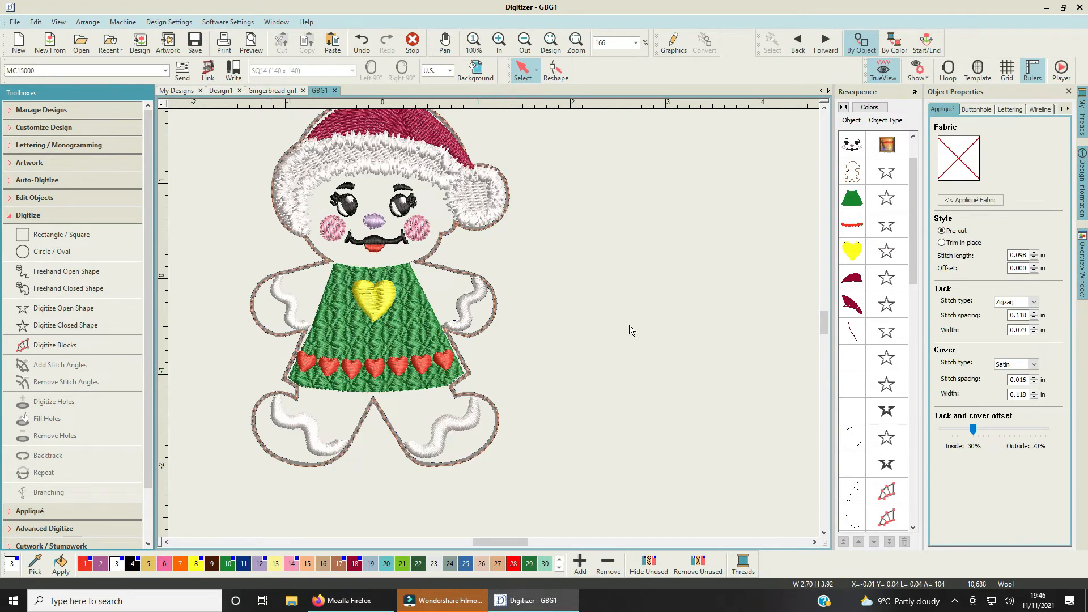
Step: Duplicate the green dress and move the copy directly after the original dress in the stitching sequence
drag(513, 542, 505, 542)
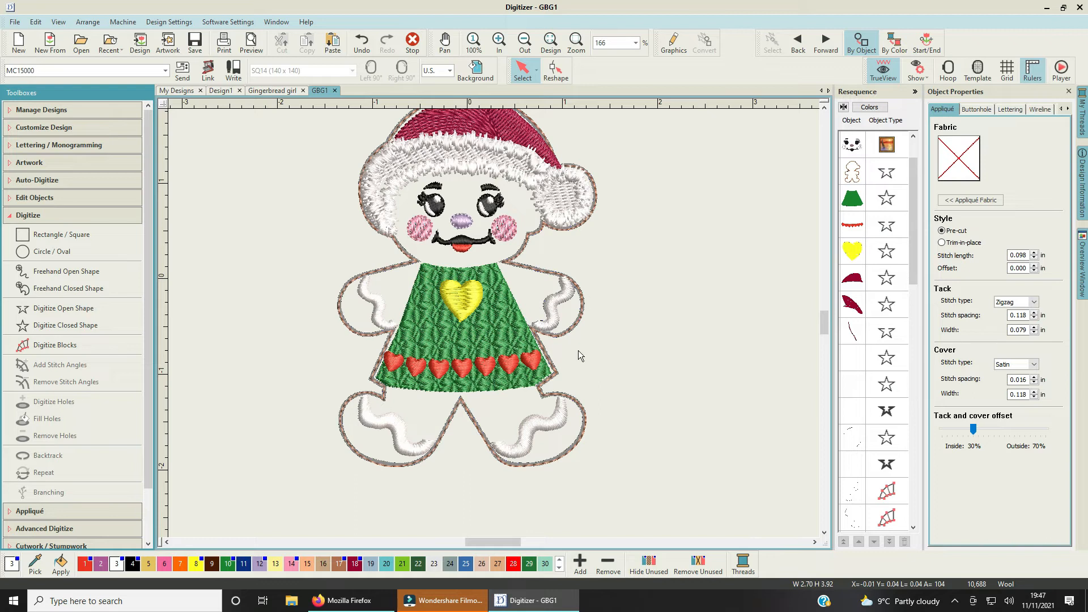
drag(910, 196, 913, 164)
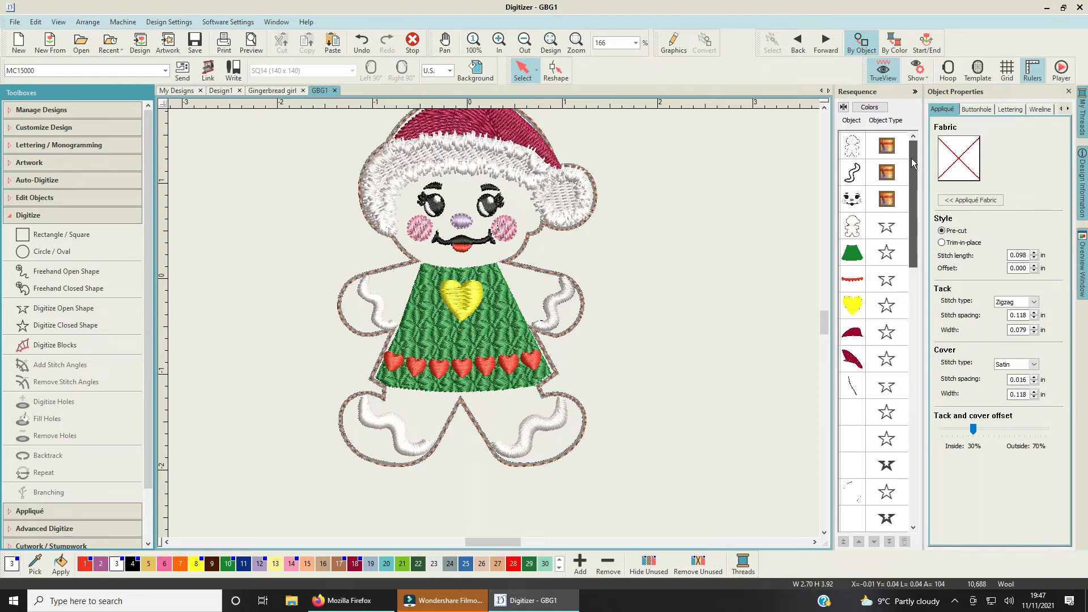
scroll(909, 167, down, 1)
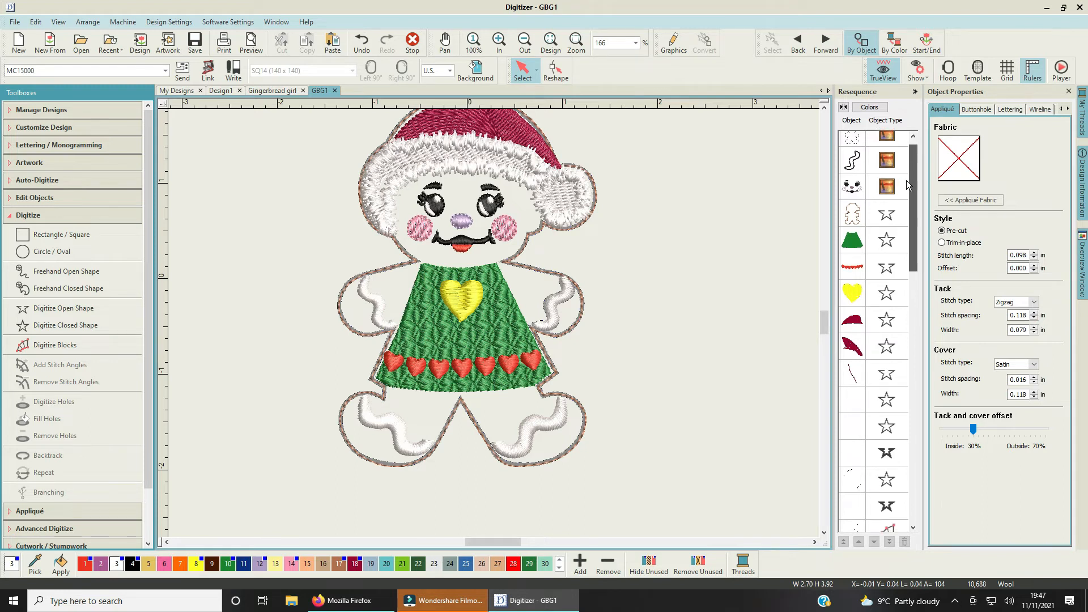
click(858, 243)
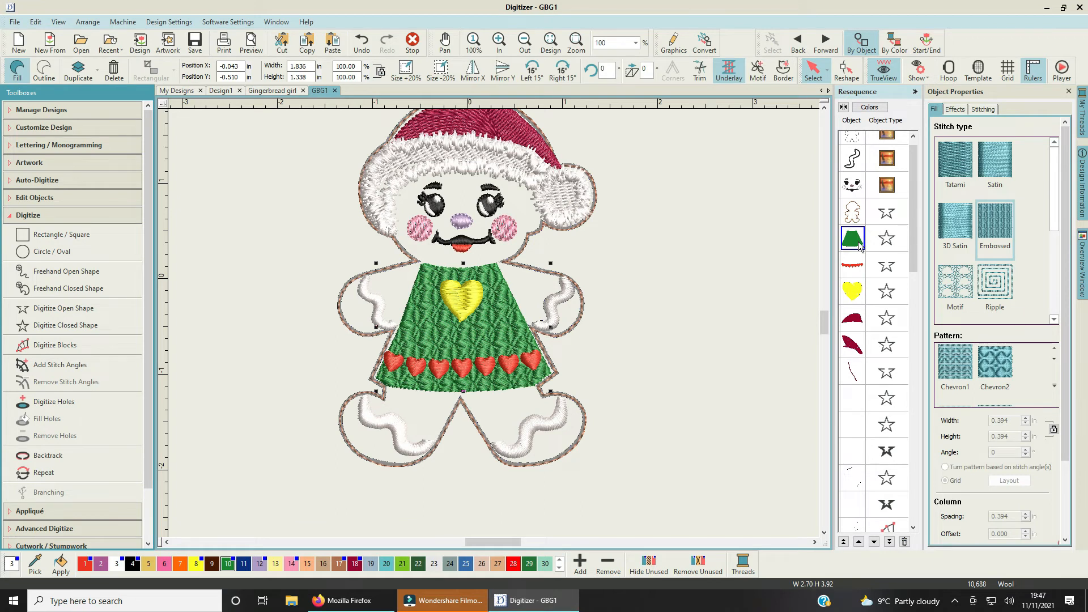
right_click(859, 242)
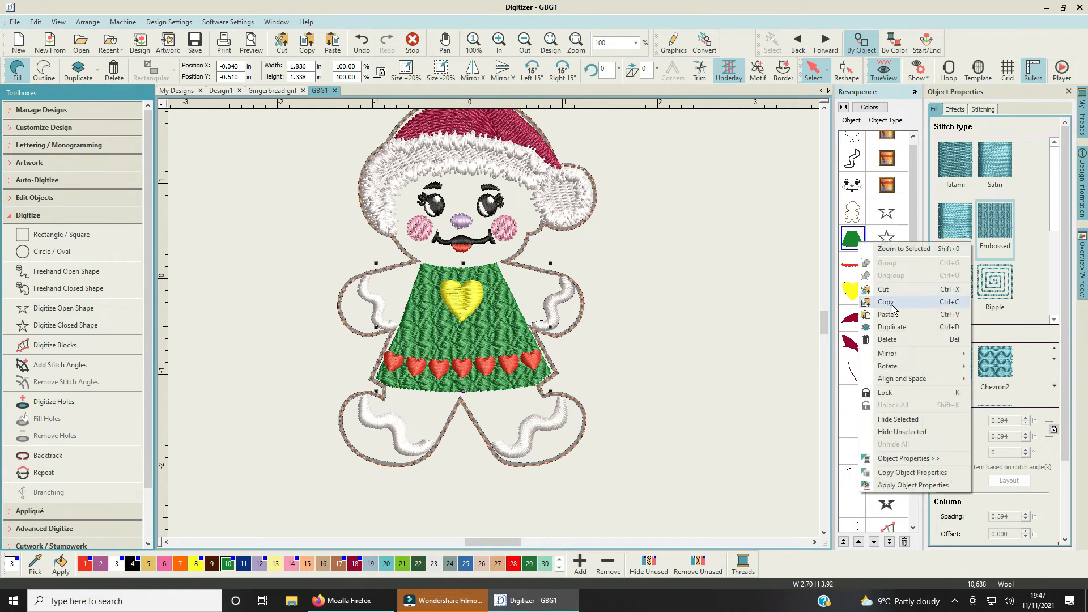
click(892, 327)
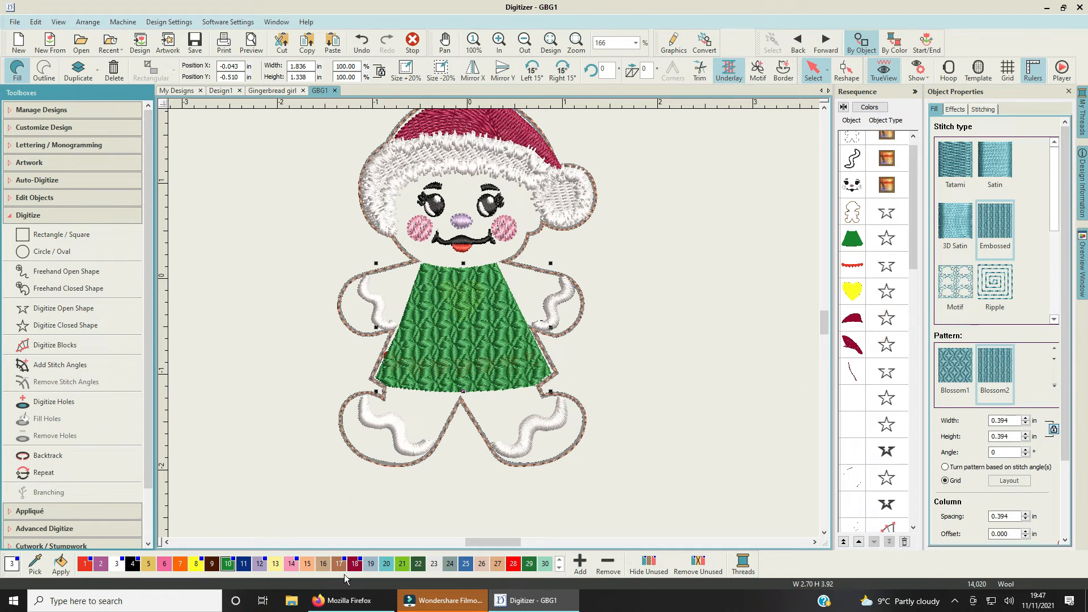
drag(913, 238, 862, 277)
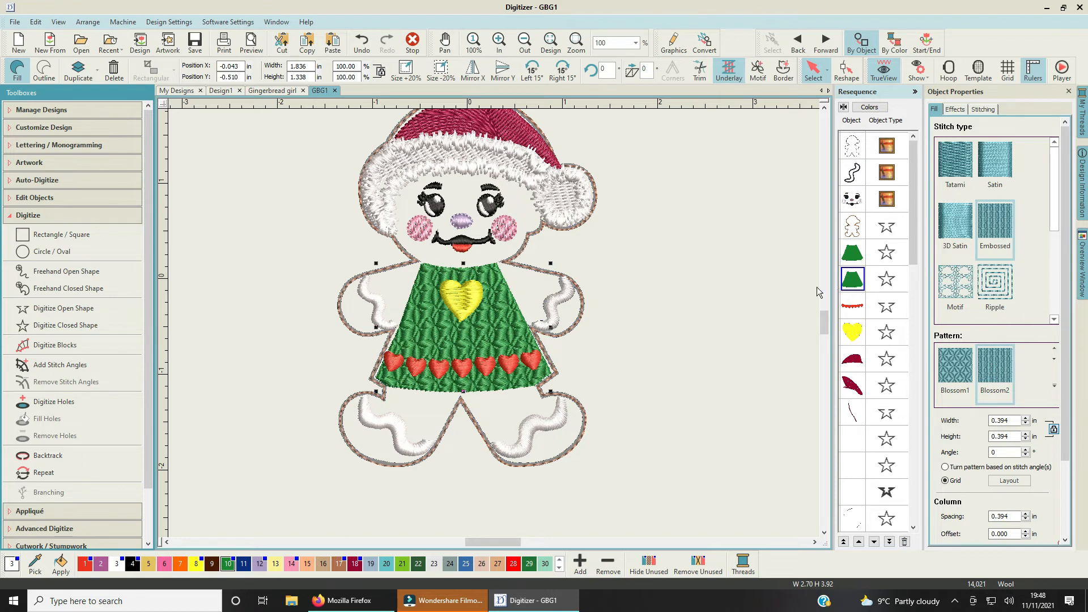
Step: Convert the duplicated dress from an embossed fill to a Single Run outline
click(45, 75)
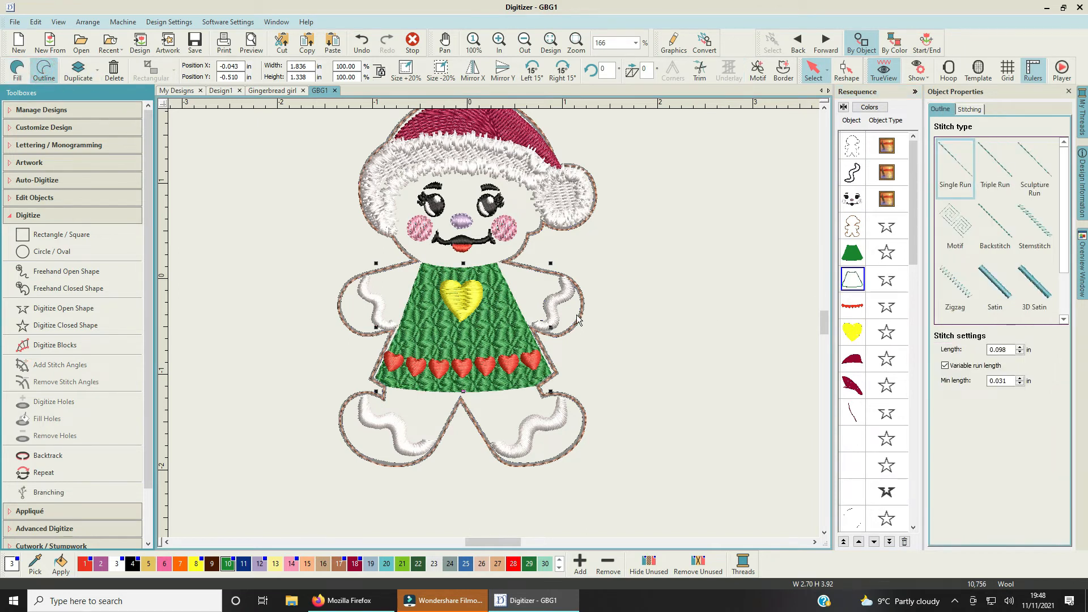
click(672, 281)
click(848, 286)
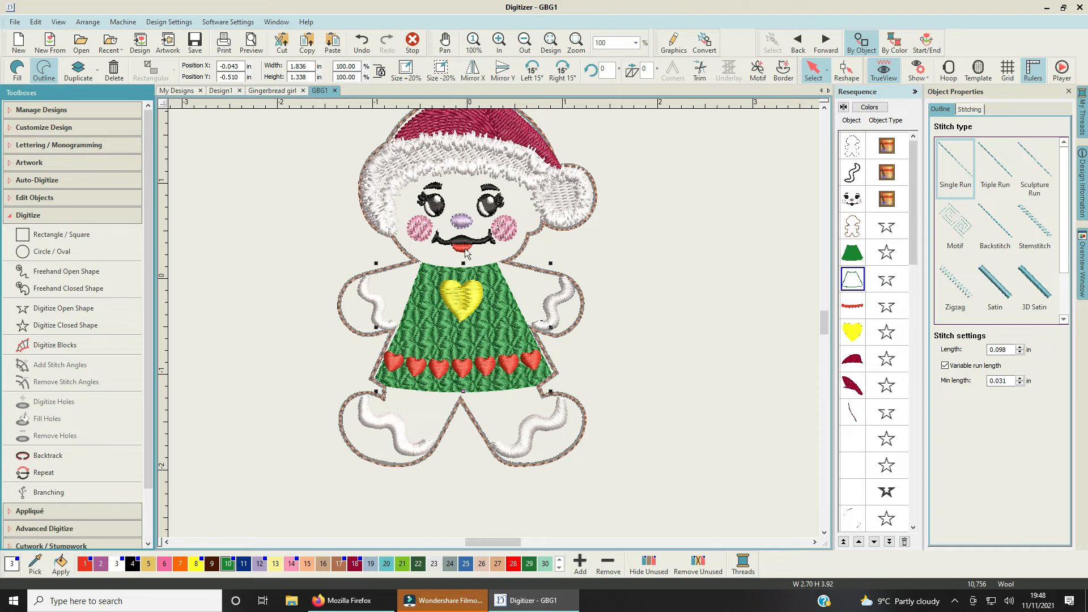
Step: Shrink the dress outline proportionally to about 1.79 × 1.30 in, just inside the dress edge, and save the design
scroll(494, 323, up, 2)
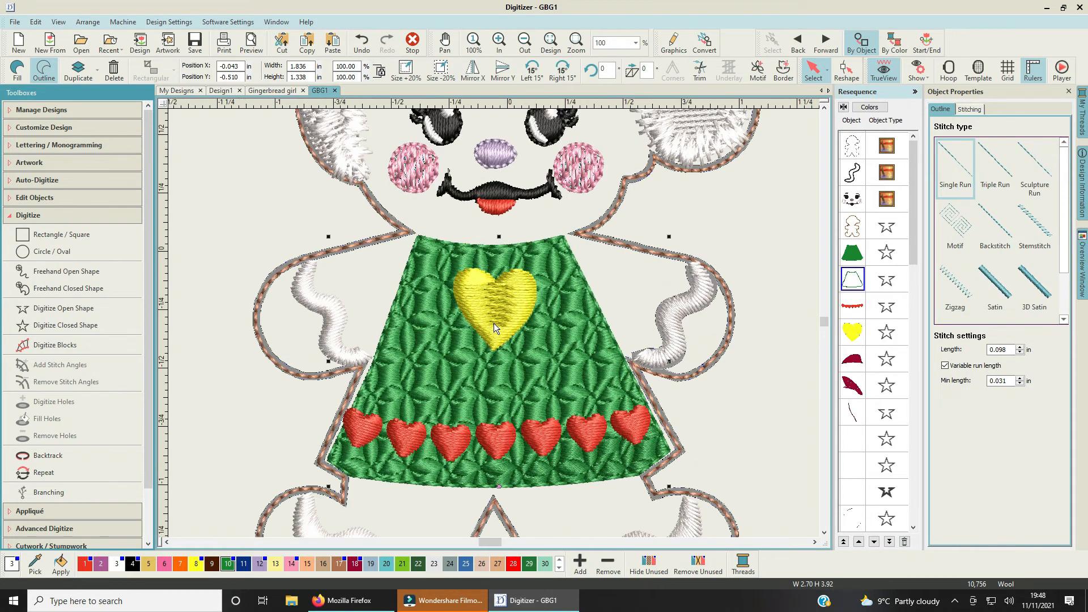
scroll(493, 323, up, 2)
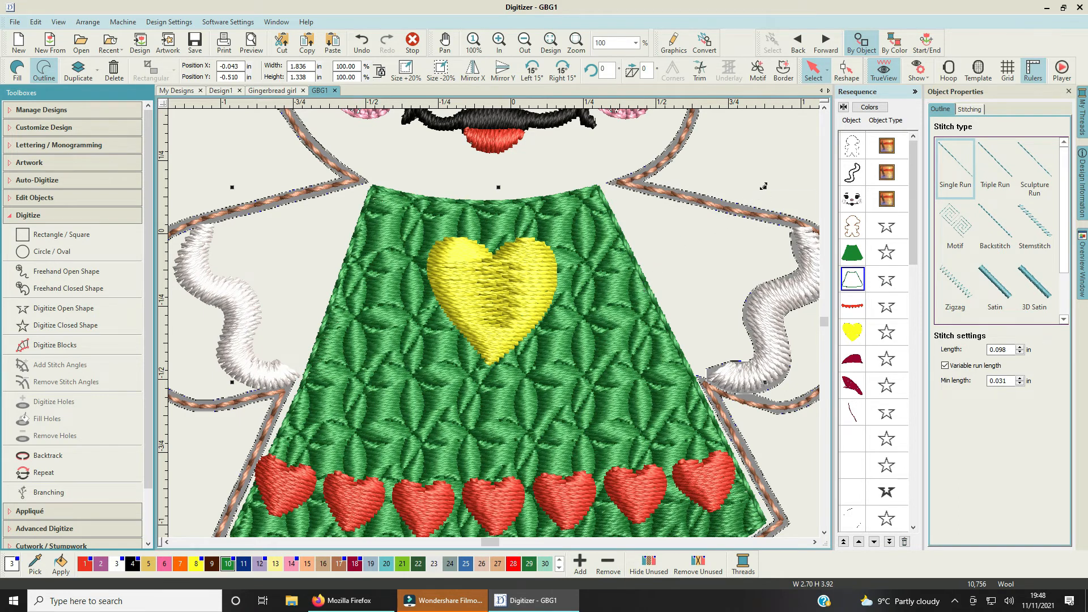
drag(765, 188, 762, 189)
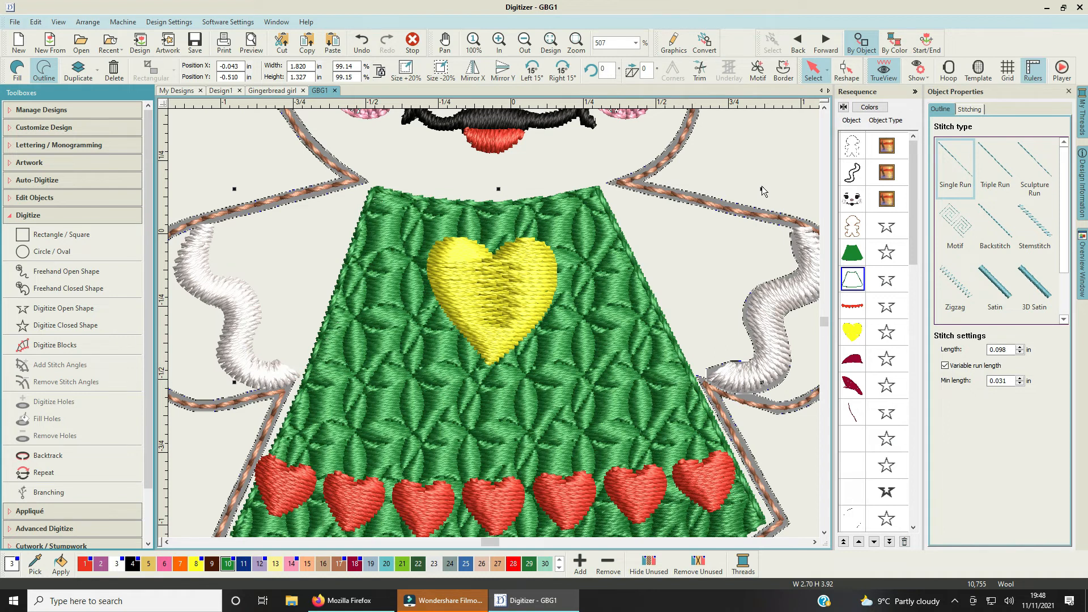
drag(761, 191, 758, 189)
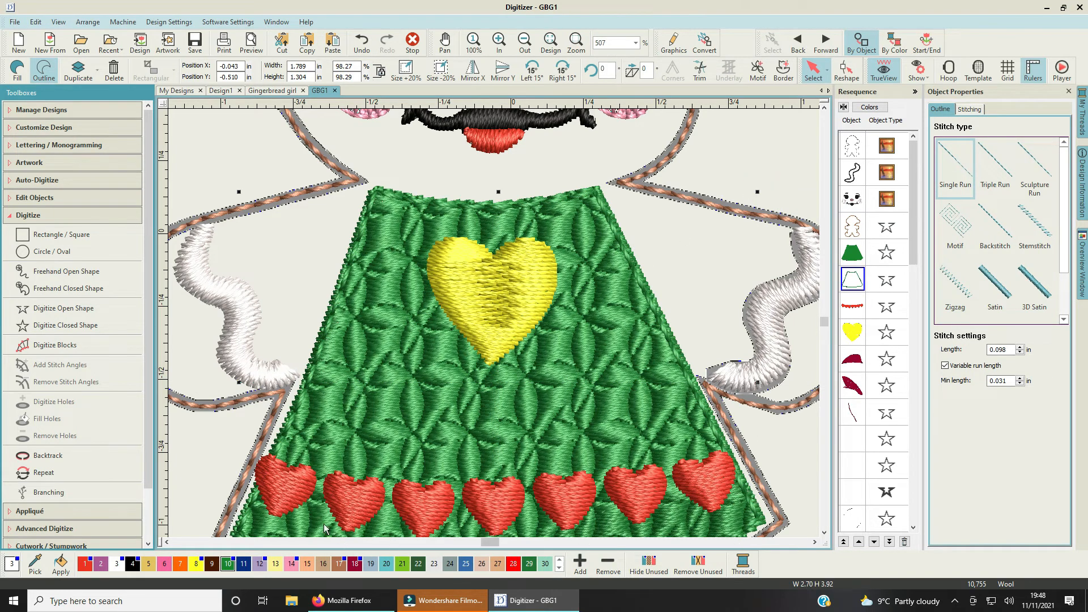
click(745, 146)
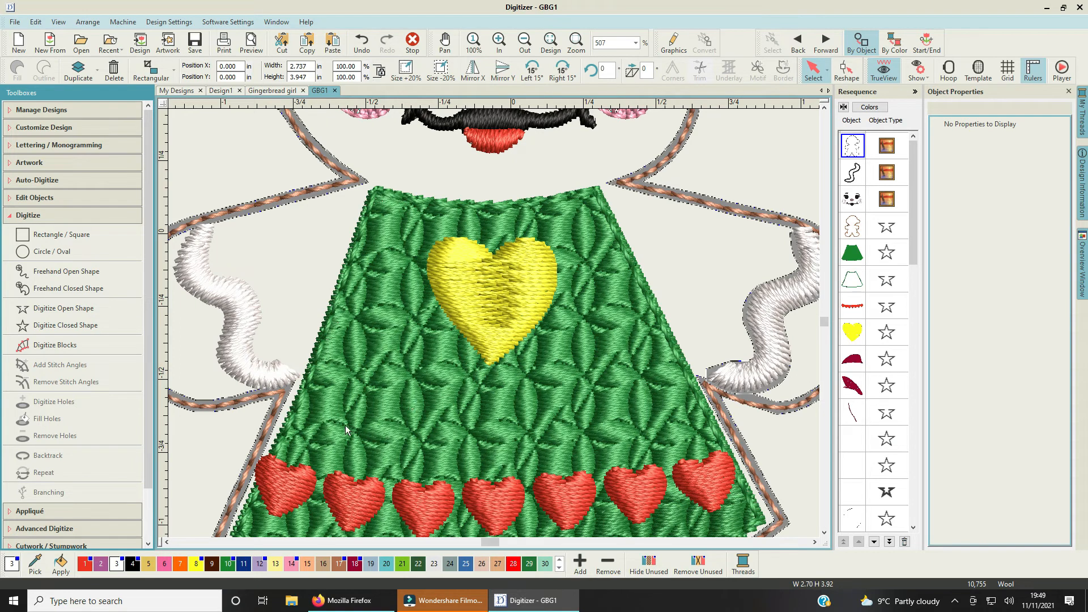
scroll(494, 323, down, 3)
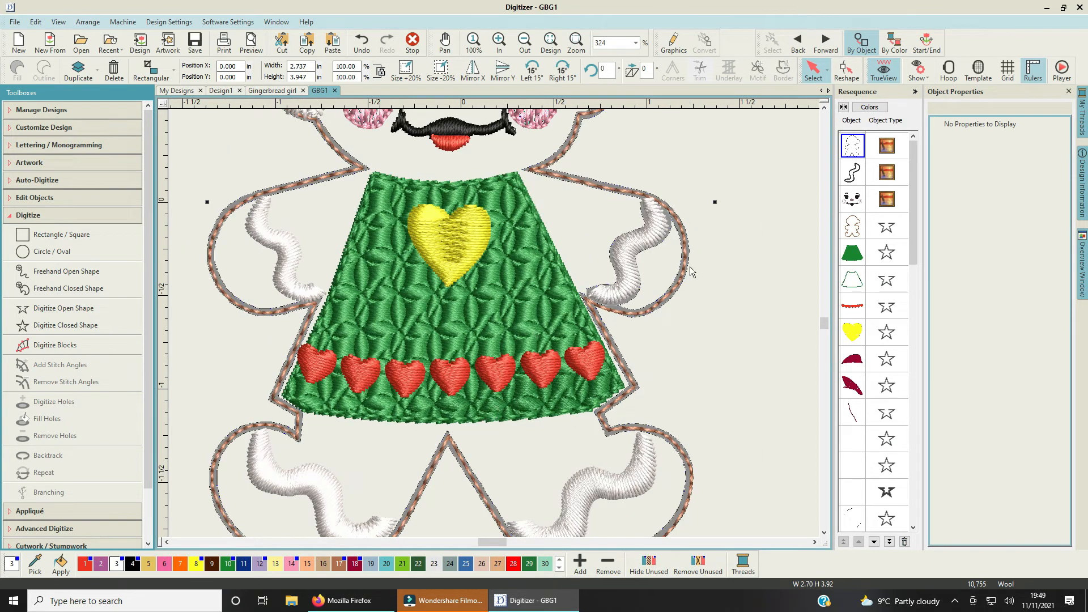
click(195, 49)
Step: Duplicate the yellow heart and move the copy directly after the original heart in the stitching sequence
click(444, 236)
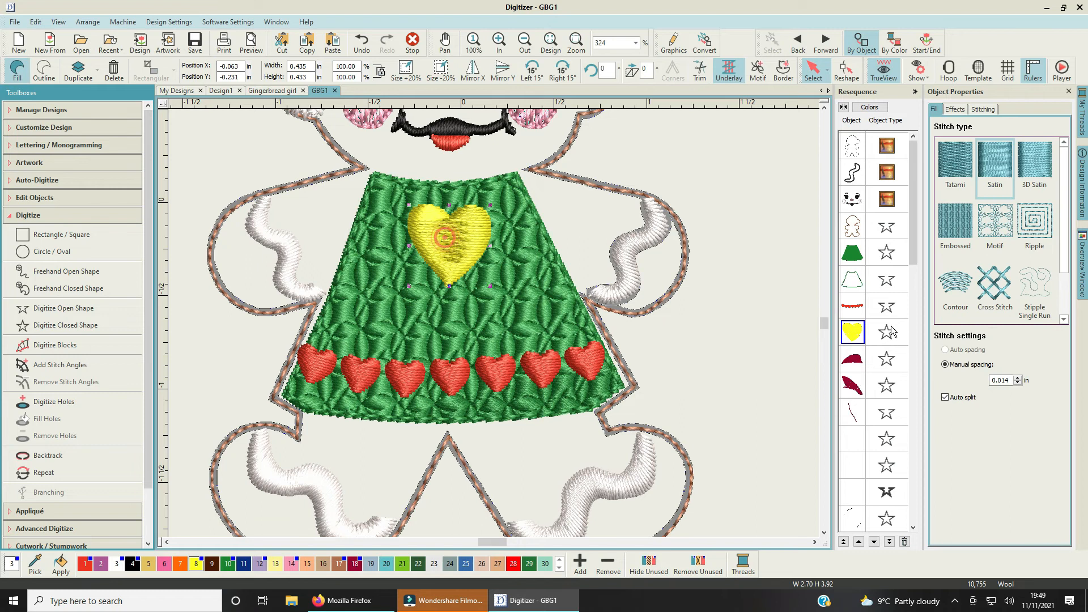
right_click(849, 334)
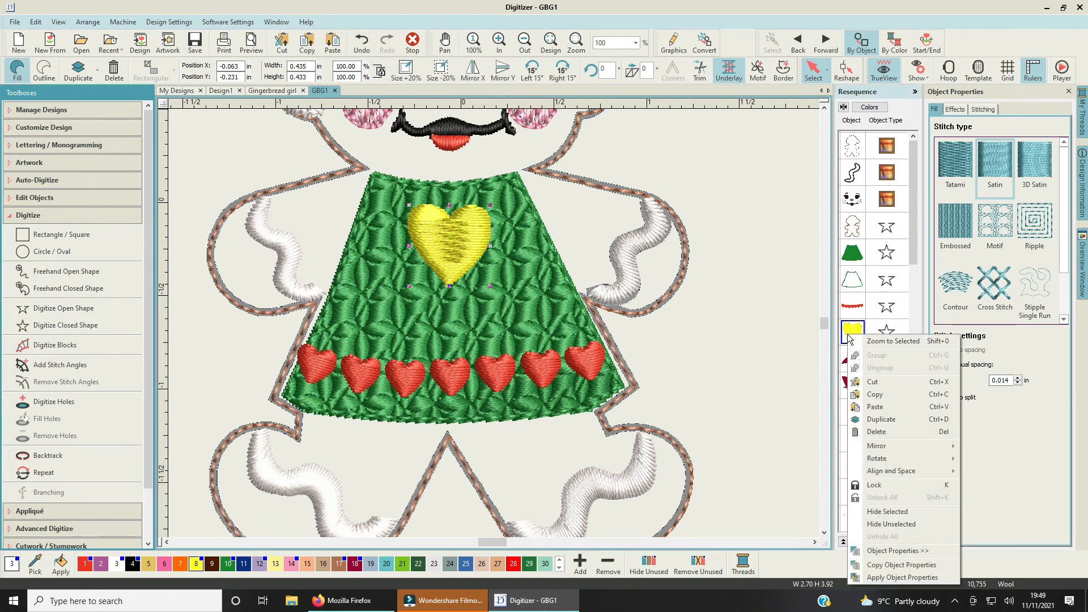
click(881, 419)
drag(911, 232, 919, 515)
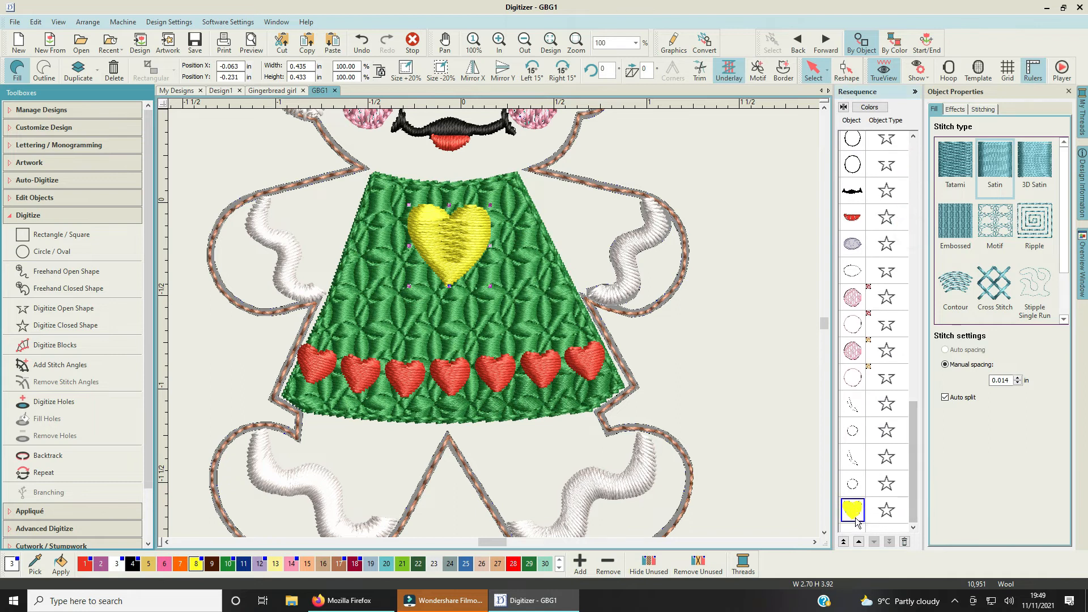
mouse_move(854, 512)
mouse_down()
mouse_move(858, 120)
mouse_move(851, 321)
mouse_up()
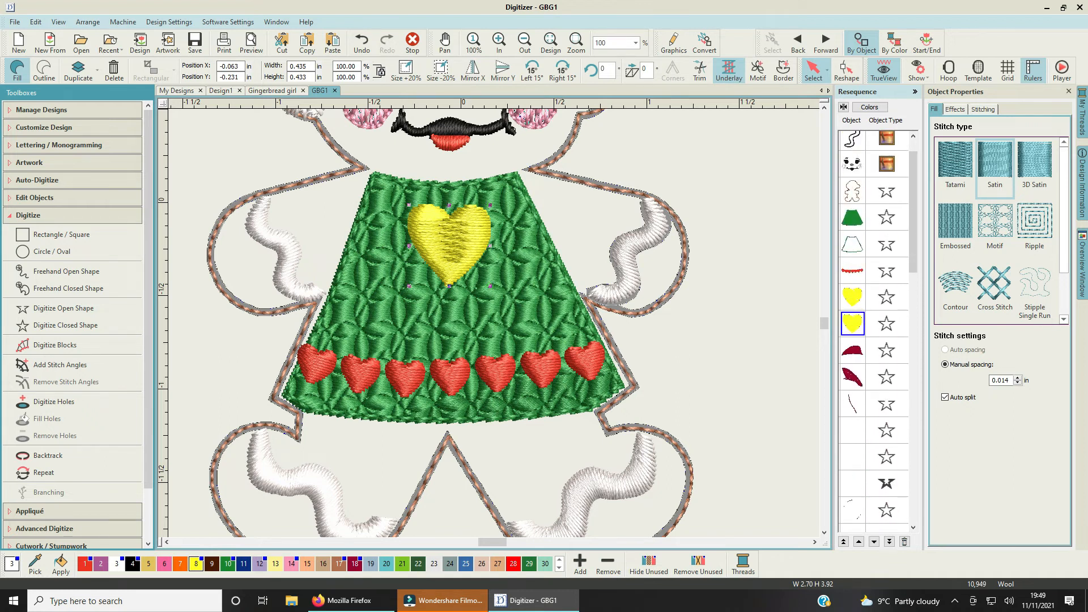
Step: Convert the duplicated heart to a Single Run outline and shrink it slightly to sit just inside the heart's edge
click(43, 70)
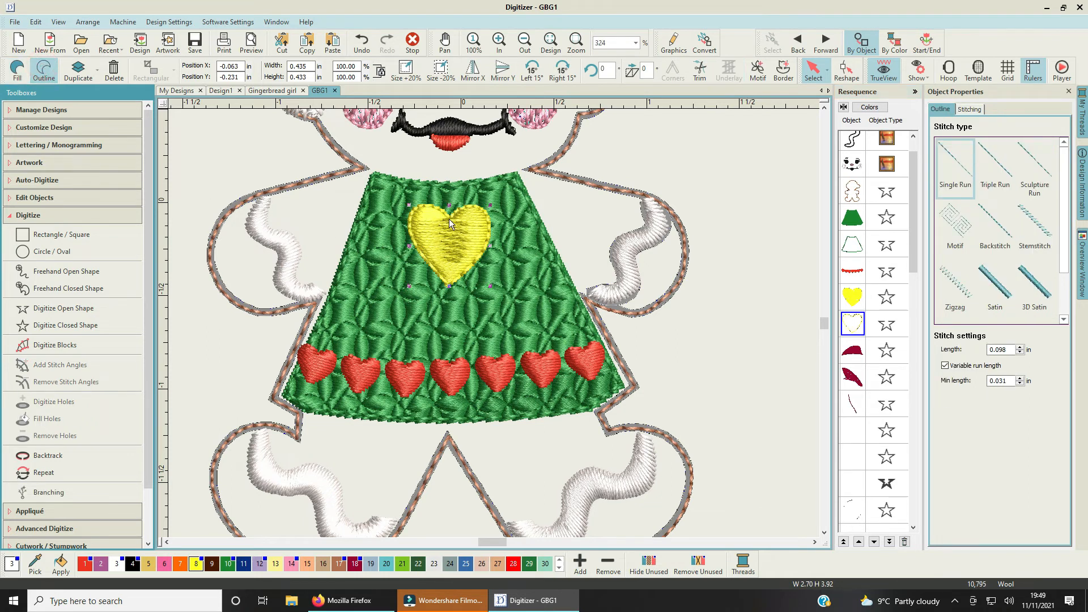
drag(490, 205, 487, 203)
click(715, 206)
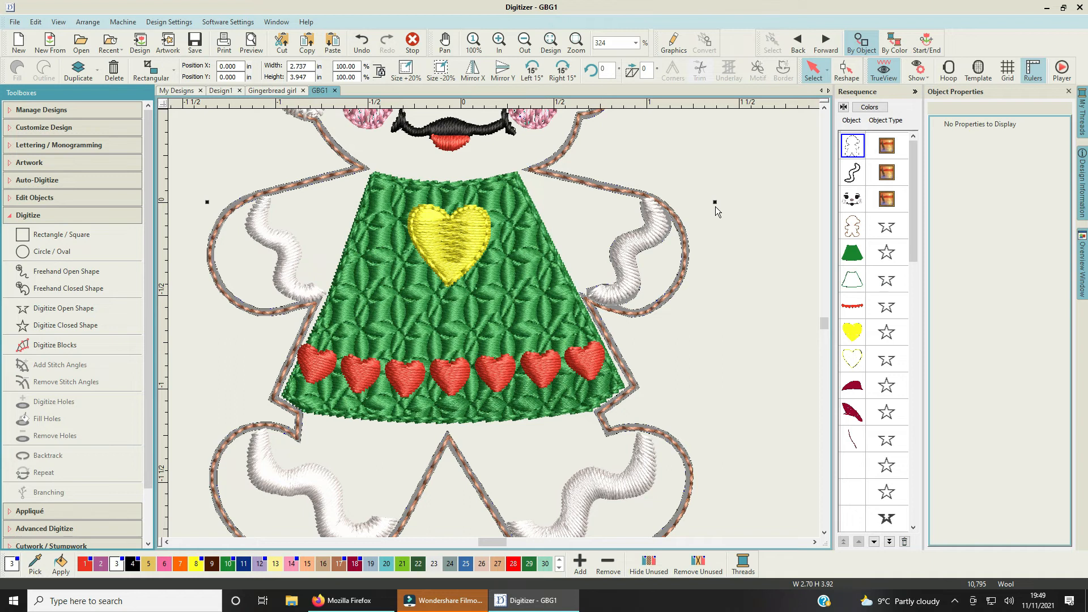
scroll(661, 242, up, 2)
scroll(473, 336, down, 5)
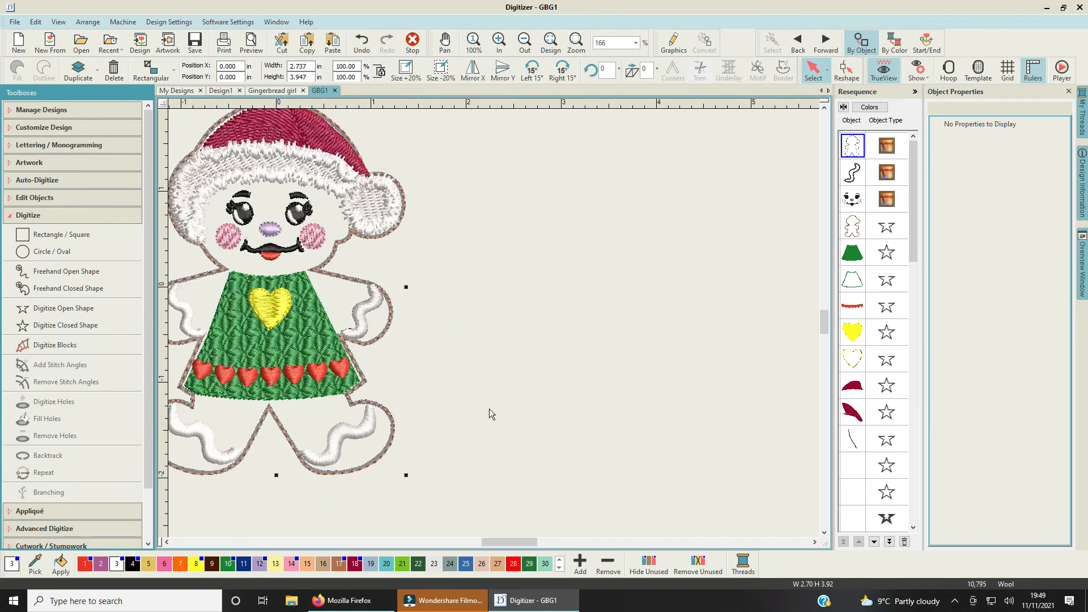
mouse_move(499, 544)
mouse_down()
mouse_move(447, 543)
mouse_move(484, 542)
mouse_up()
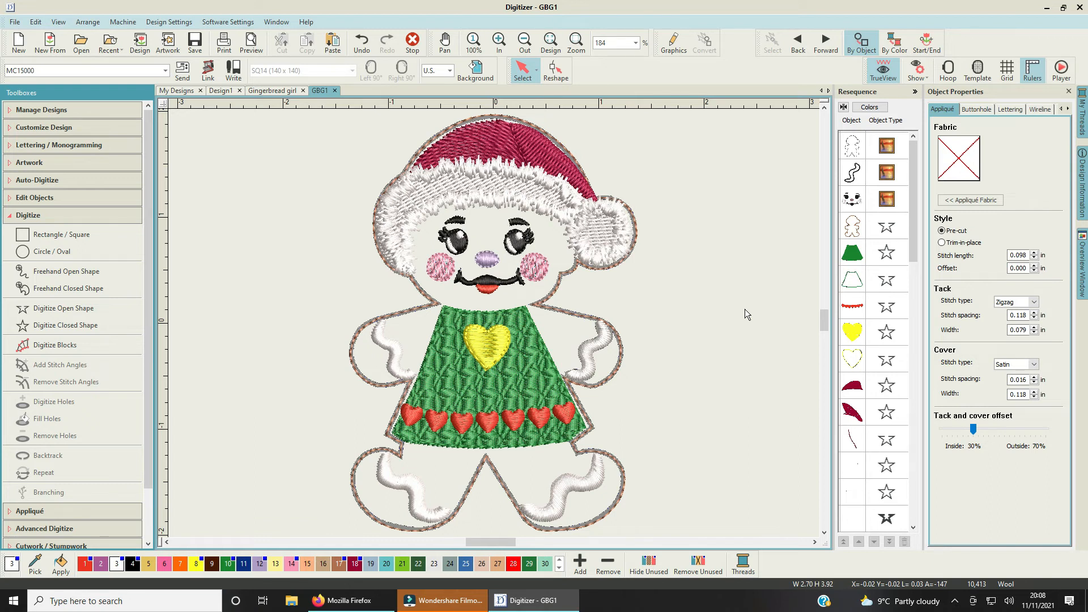
Step: Examine the stitching of the face, the hat's fur brim and the pompom up close for gaps and uneven coverage
scroll(698, 276, up, 5)
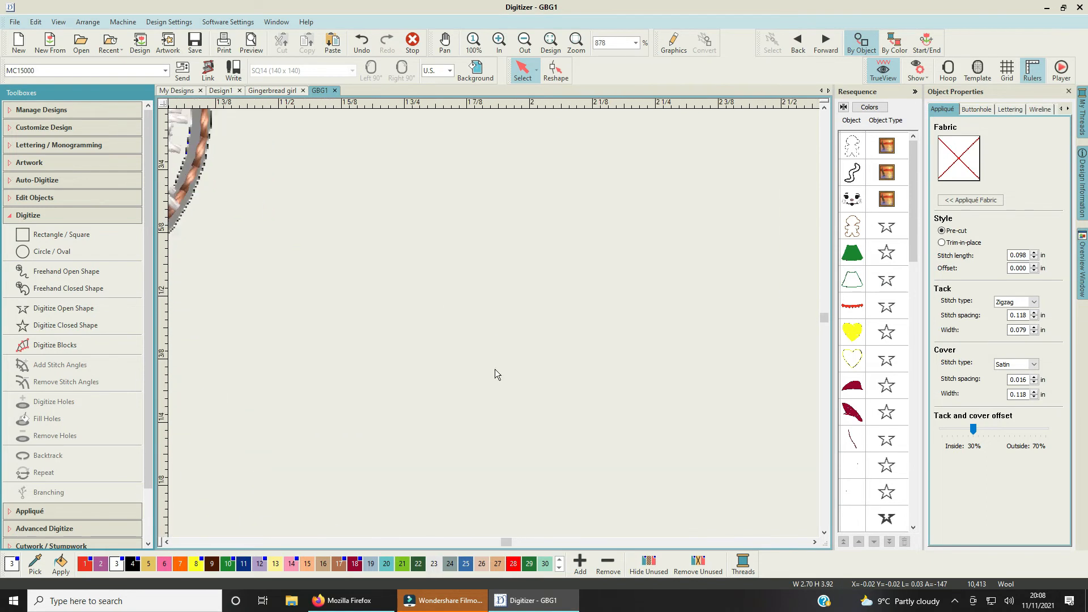
drag(507, 541, 492, 546)
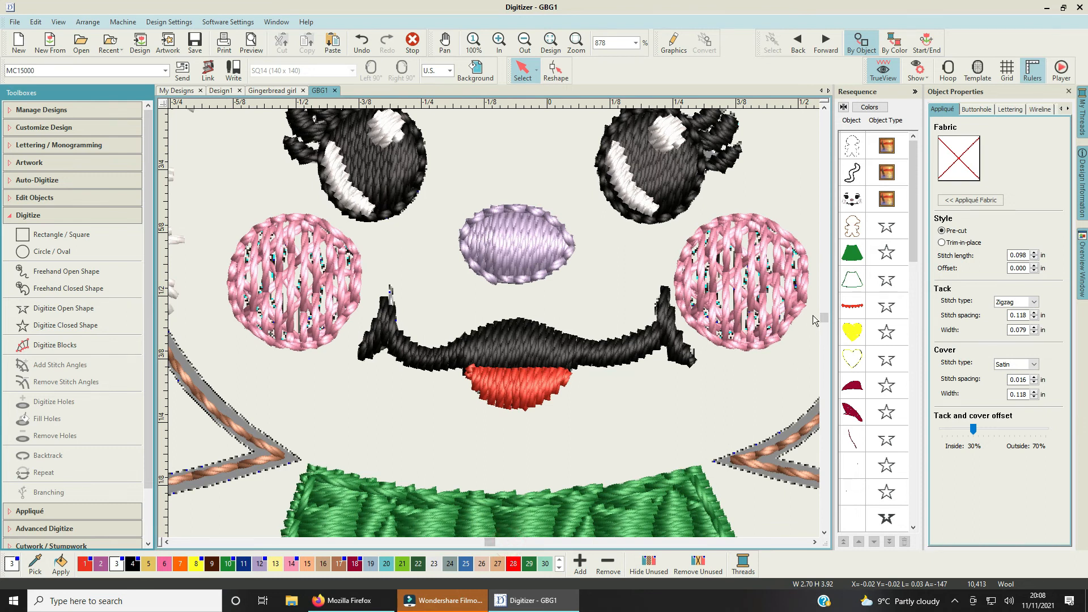
drag(827, 316, 826, 312)
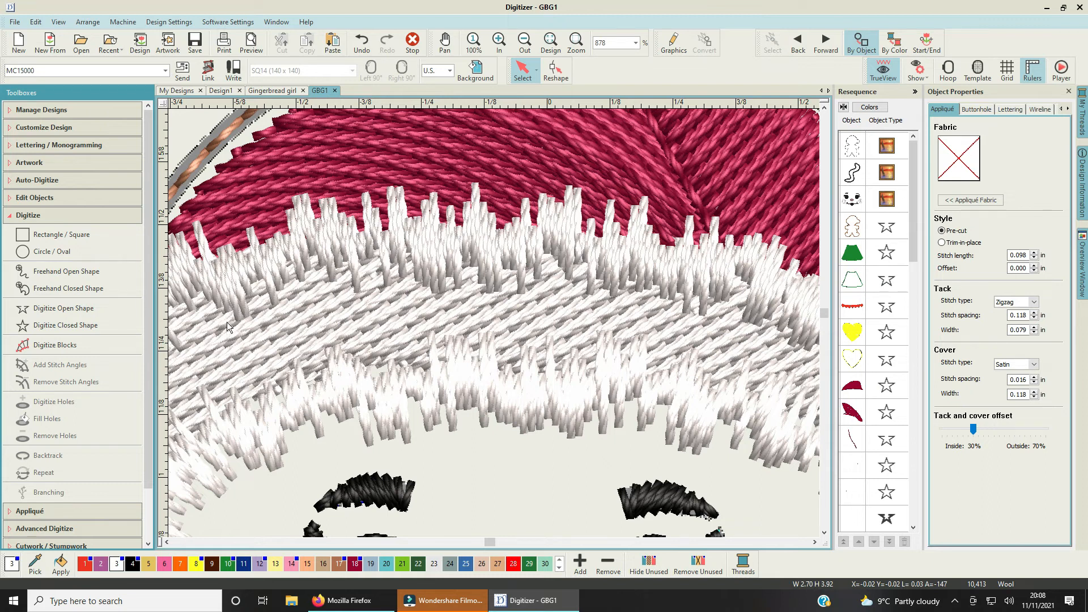
click(548, 307)
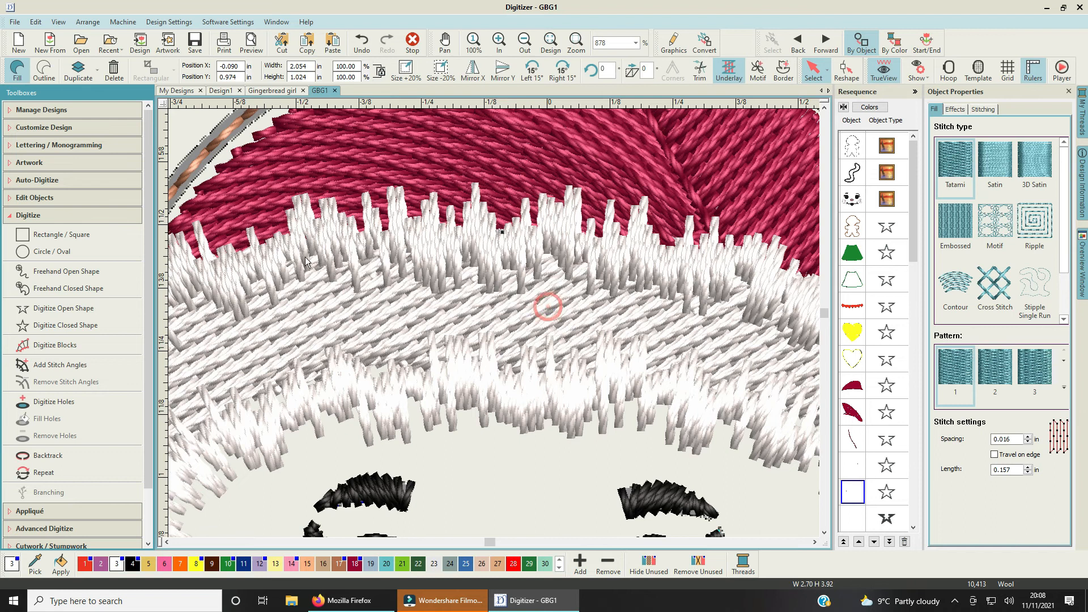
drag(495, 539, 491, 544)
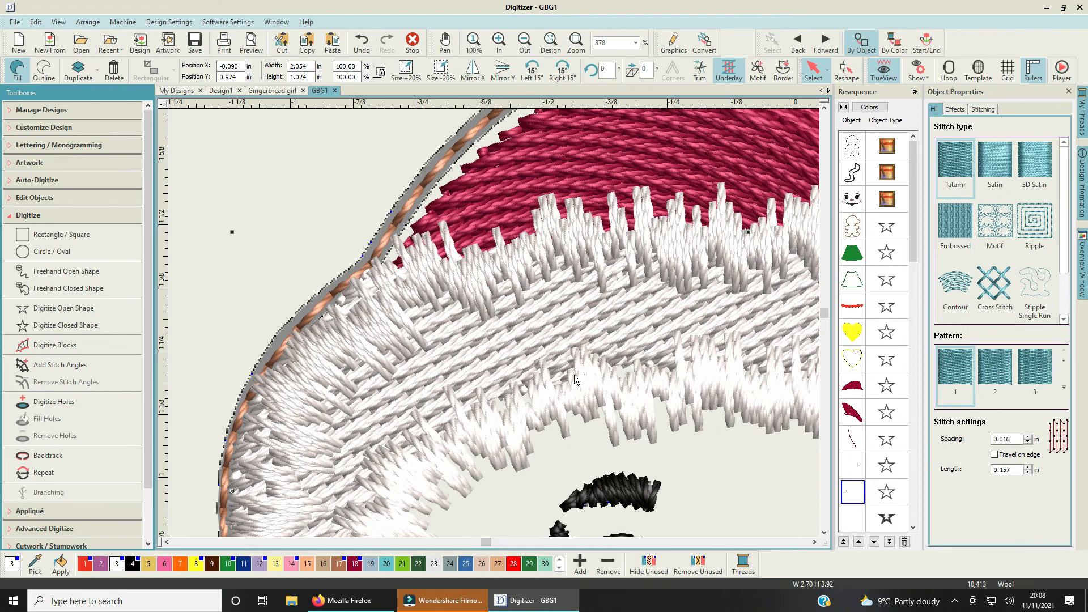
drag(482, 542, 499, 544)
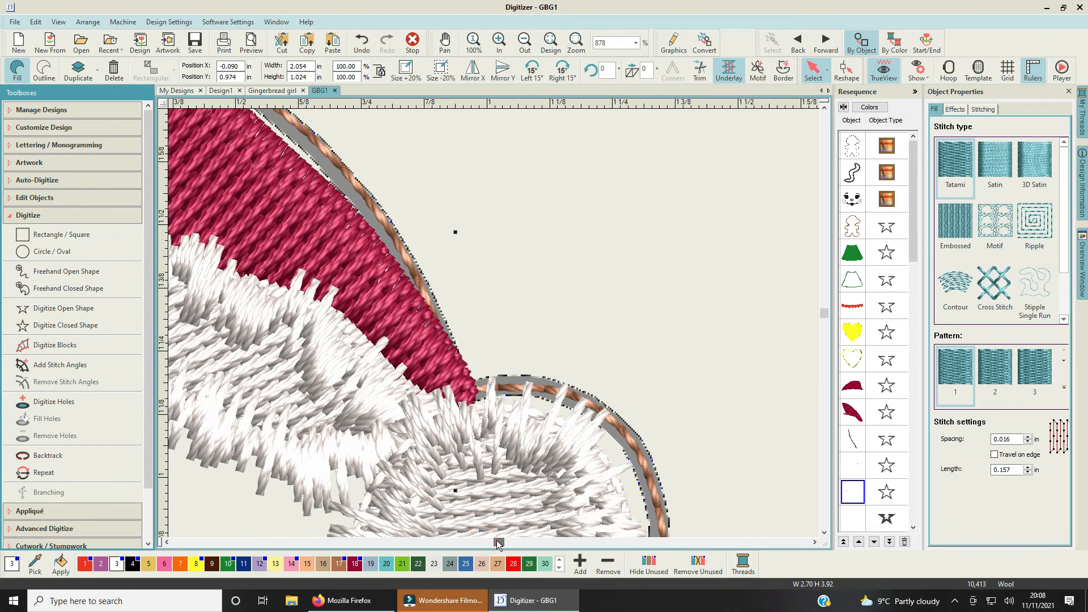
scroll(494, 323, down, 1)
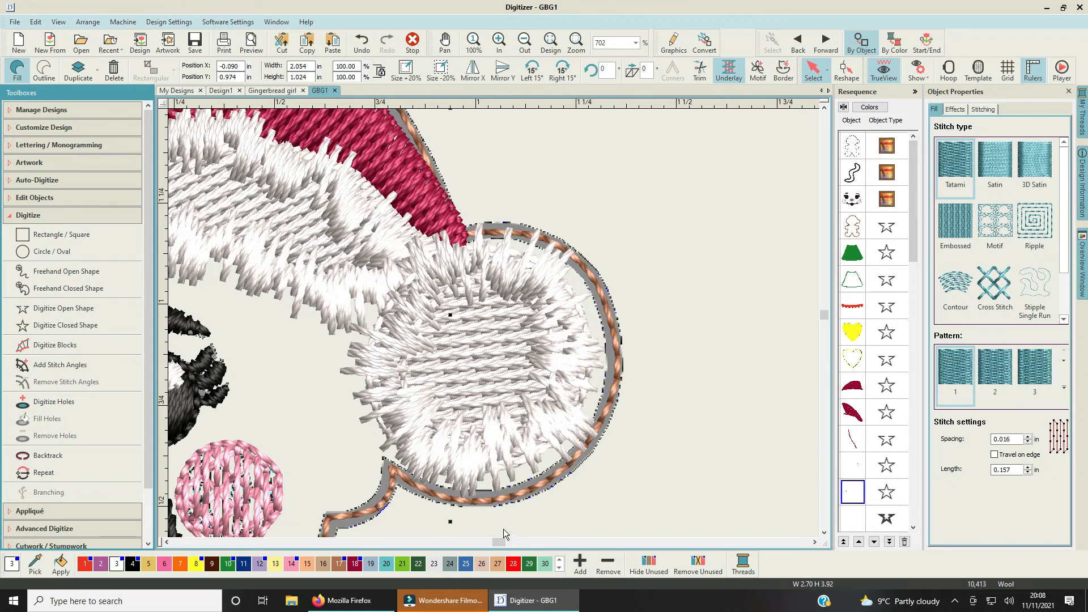
drag(497, 545, 487, 551)
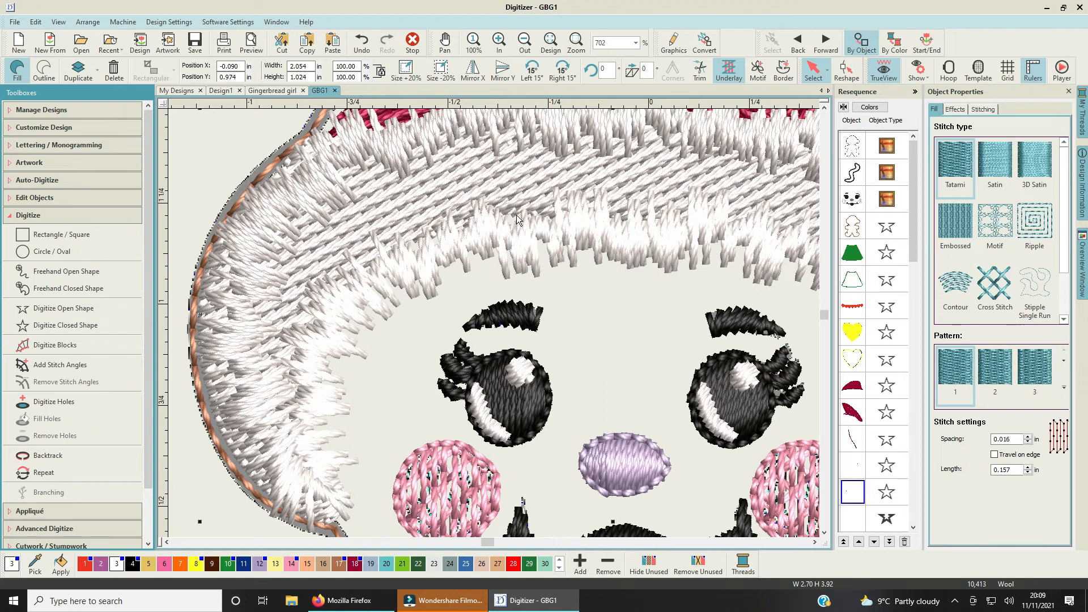
Step: Look through the white objects in the stitching sequence to find the fill that forms the hat's fur brim
click(525, 187)
click(527, 185)
click(484, 171)
right_click(480, 178)
click(600, 177)
drag(910, 189, 912, 239)
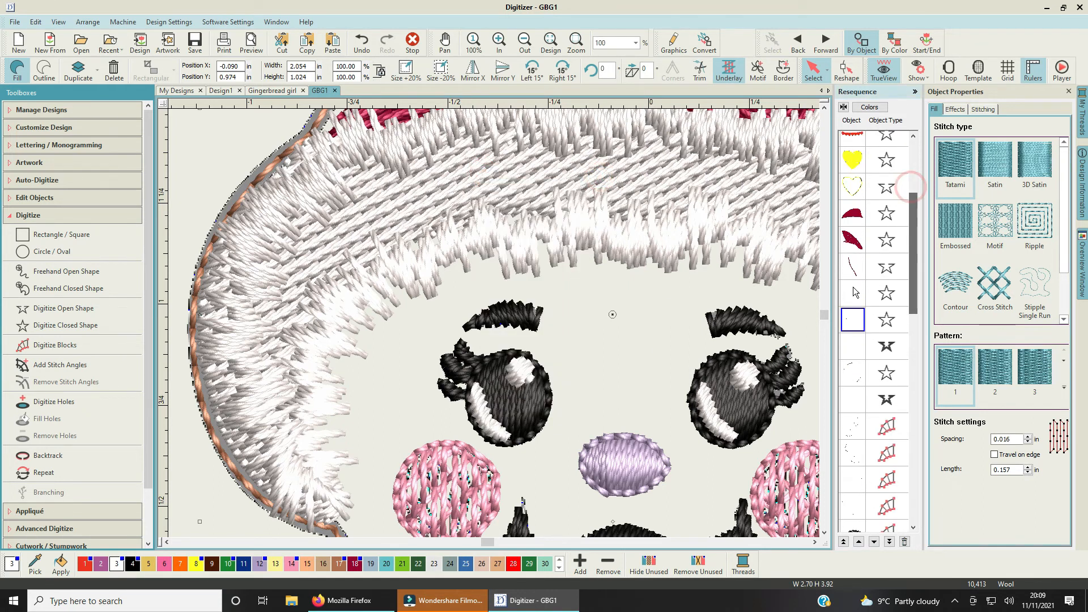
click(863, 322)
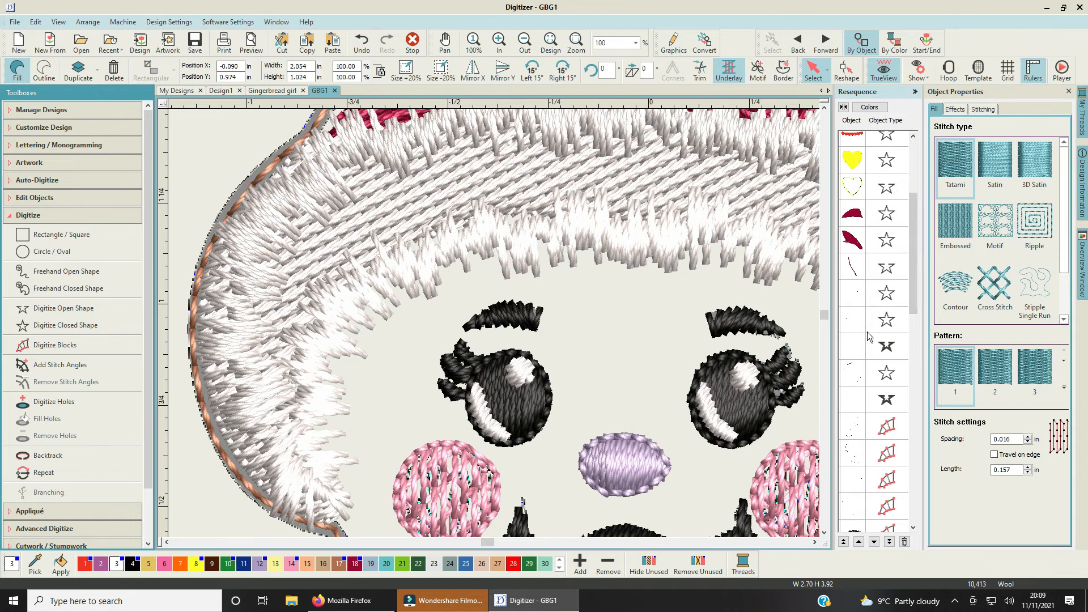
click(865, 330)
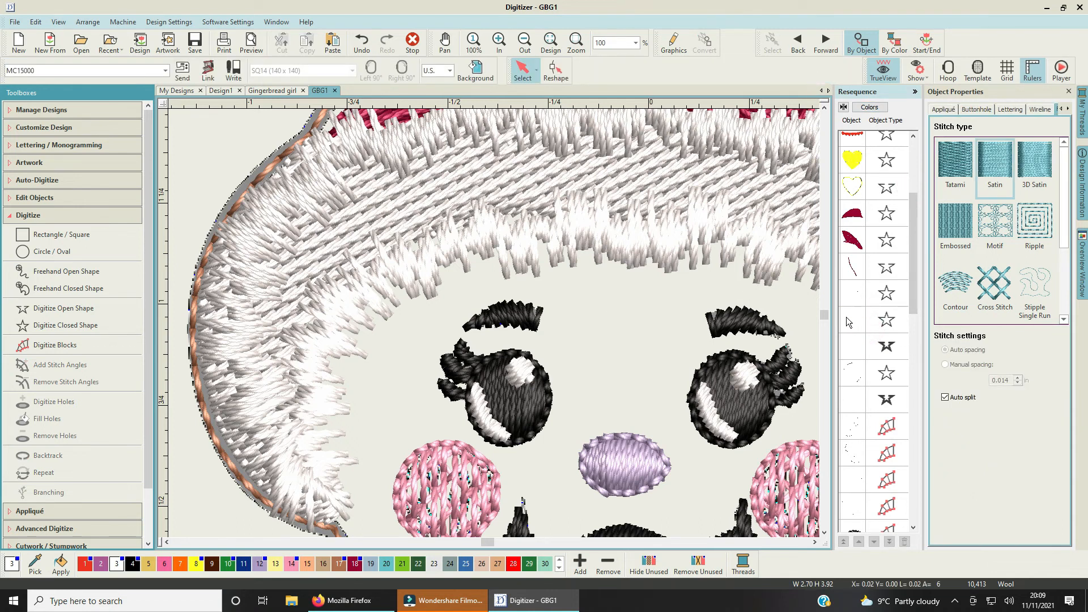
scroll(858, 343, down, 3)
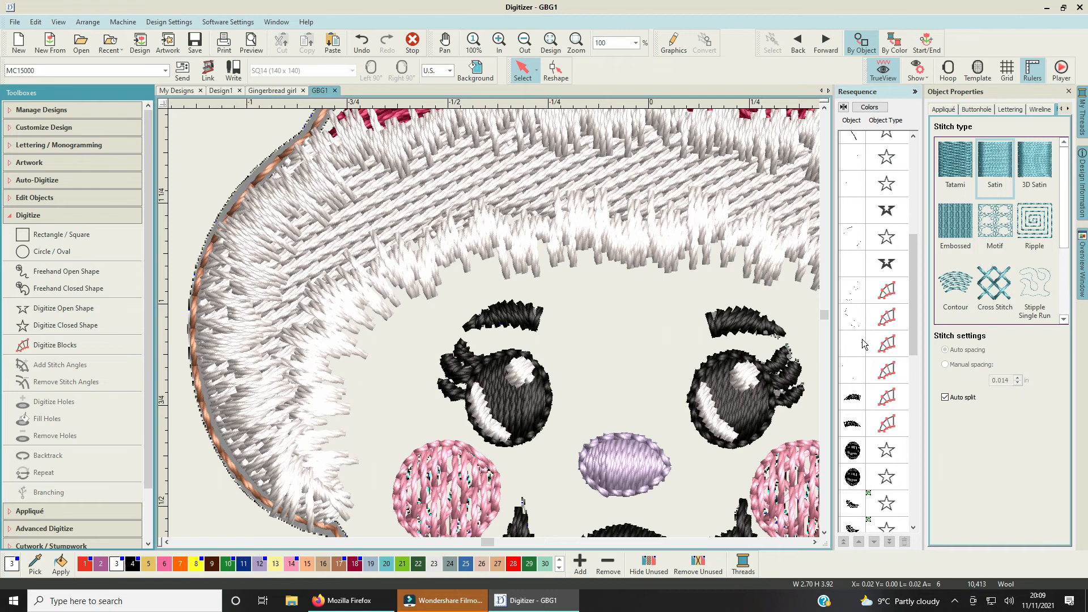
click(851, 243)
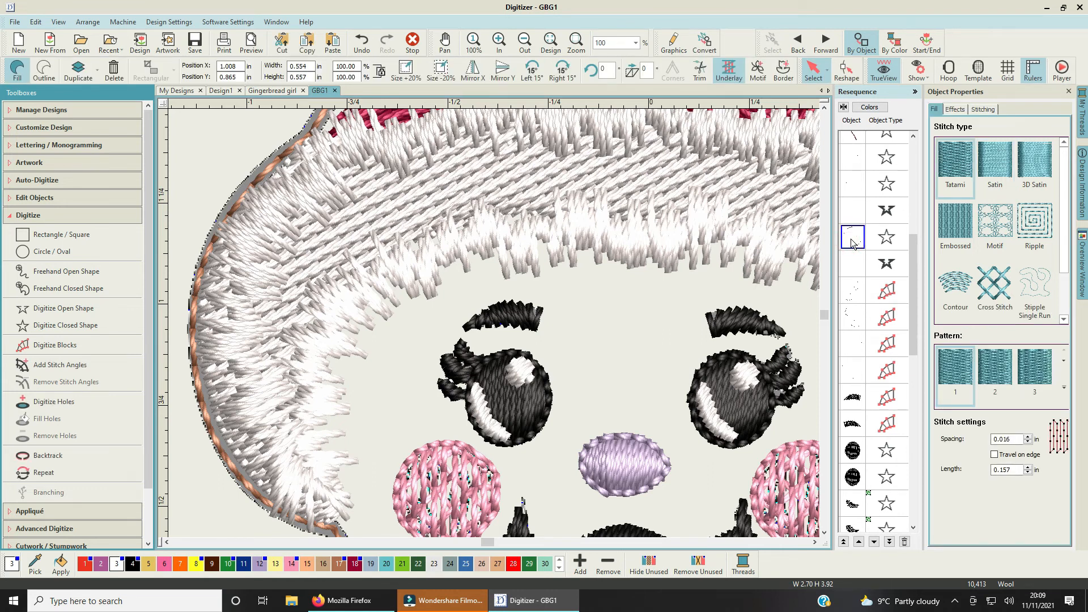
click(843, 70)
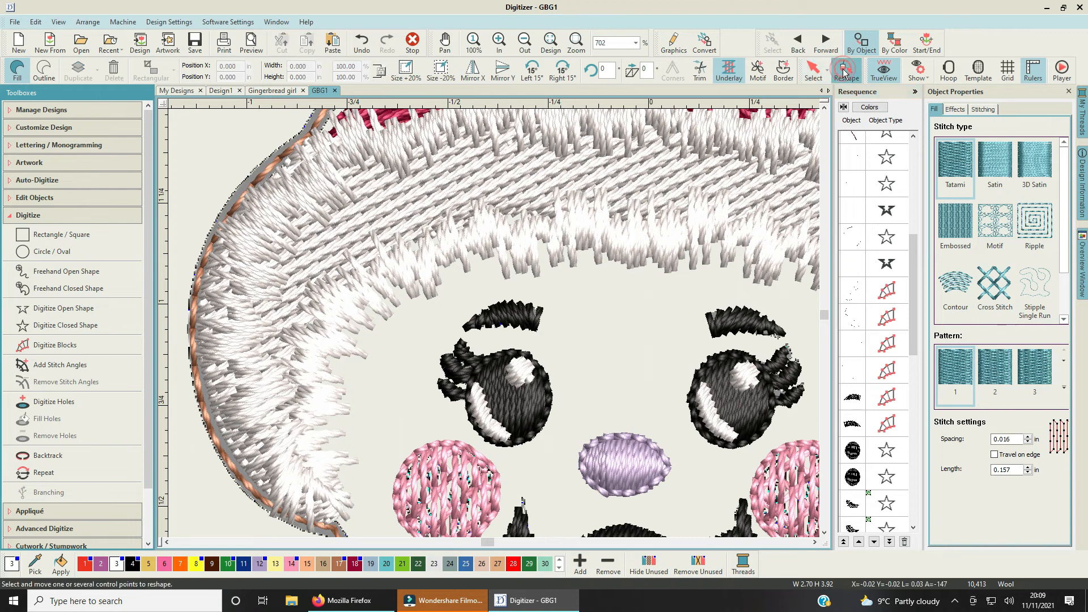
click(853, 314)
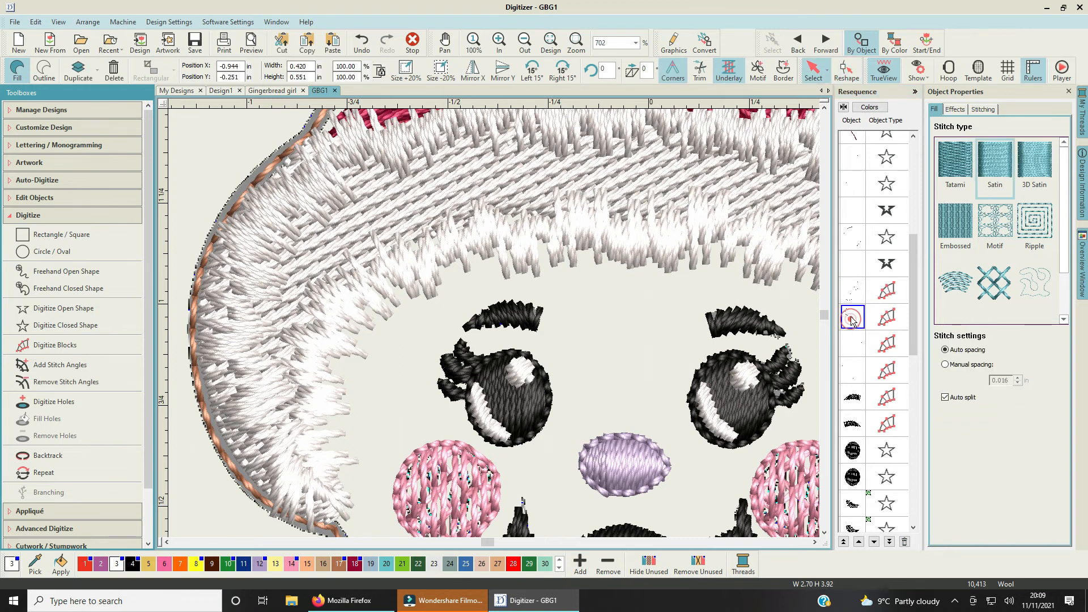
scroll(852, 314, down, 2)
scroll(858, 269, up, 5)
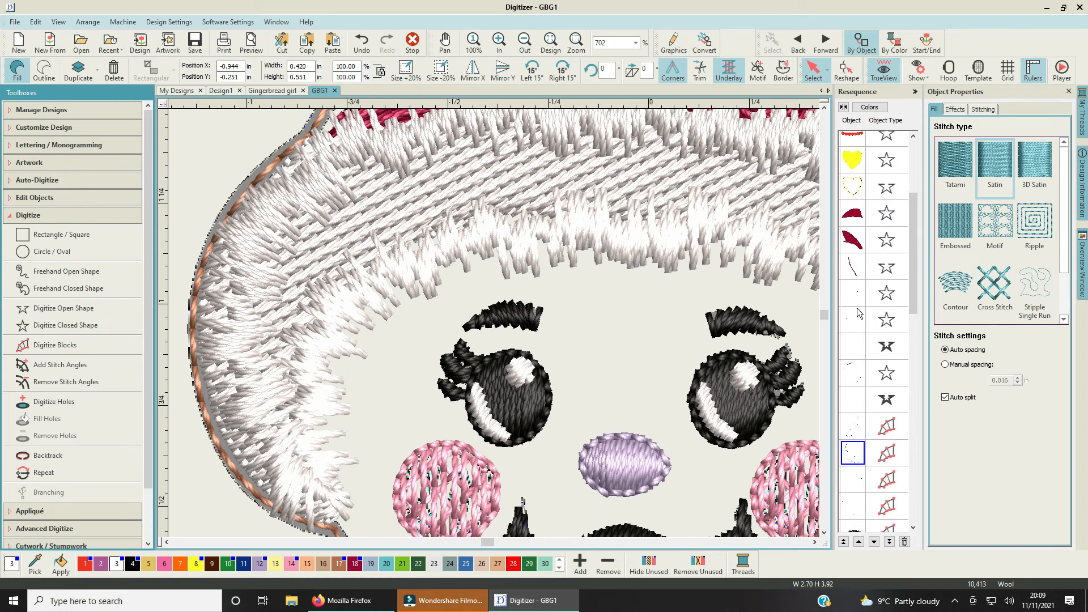
scroll(858, 311, up, 1)
scroll(858, 312, up, 1)
scroll(855, 312, down, 10)
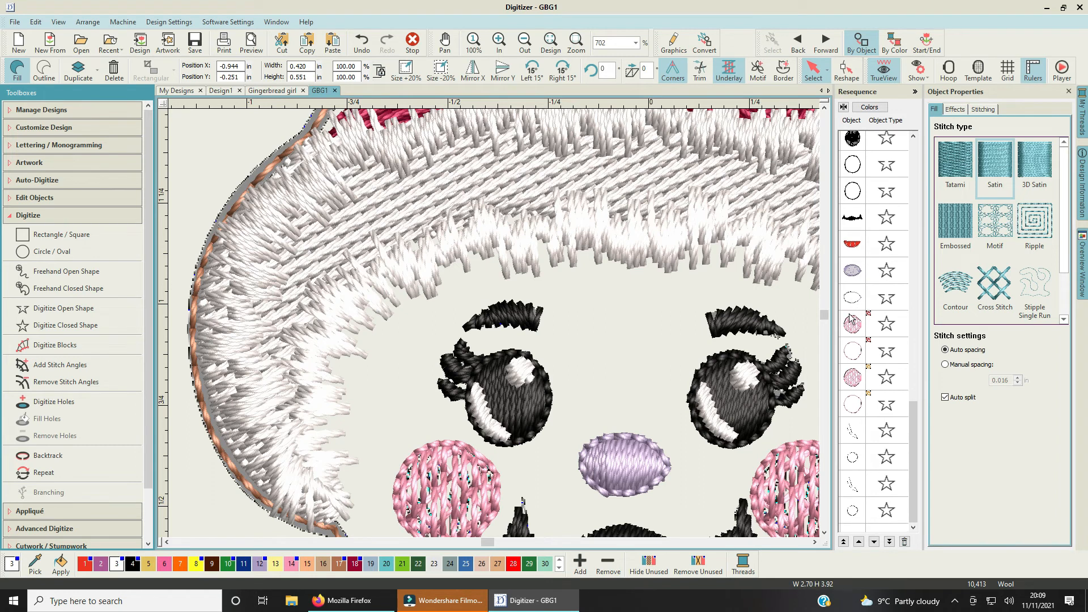
scroll(852, 315, up, 5)
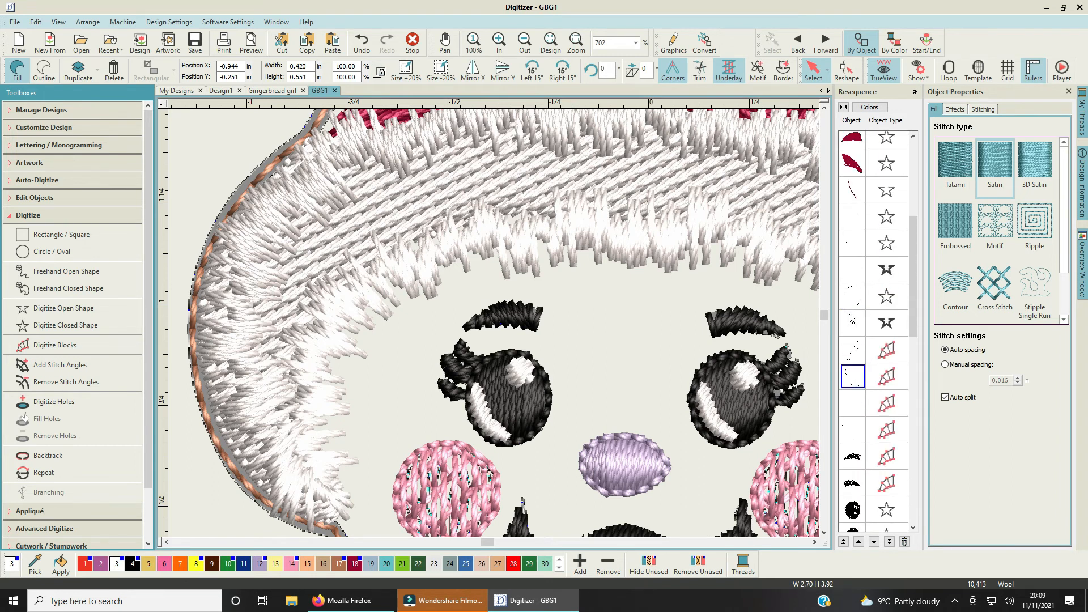
click(854, 304)
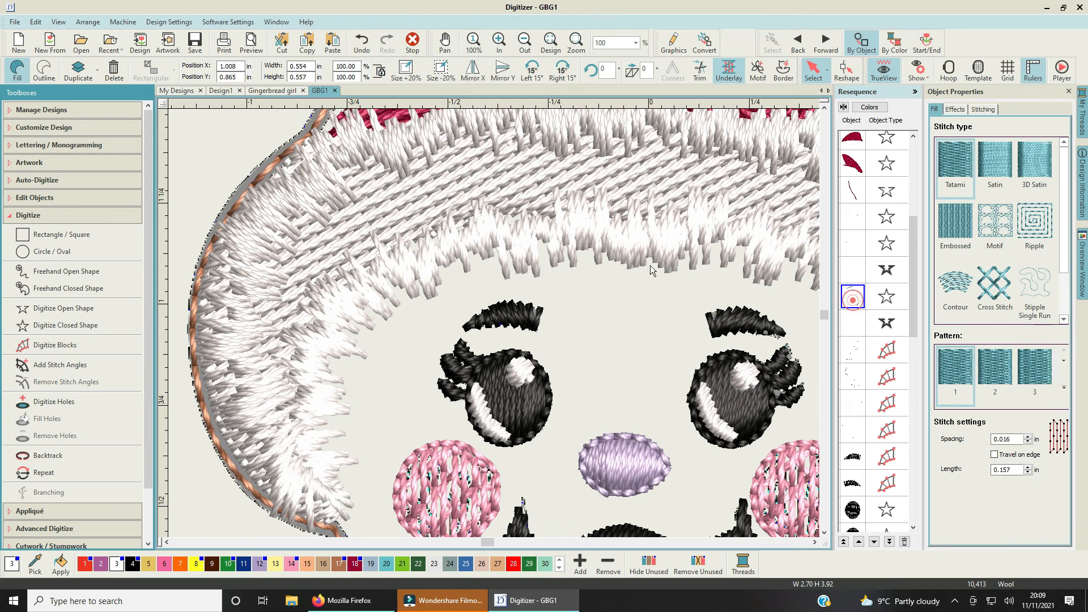
scroll(494, 323, down, 3)
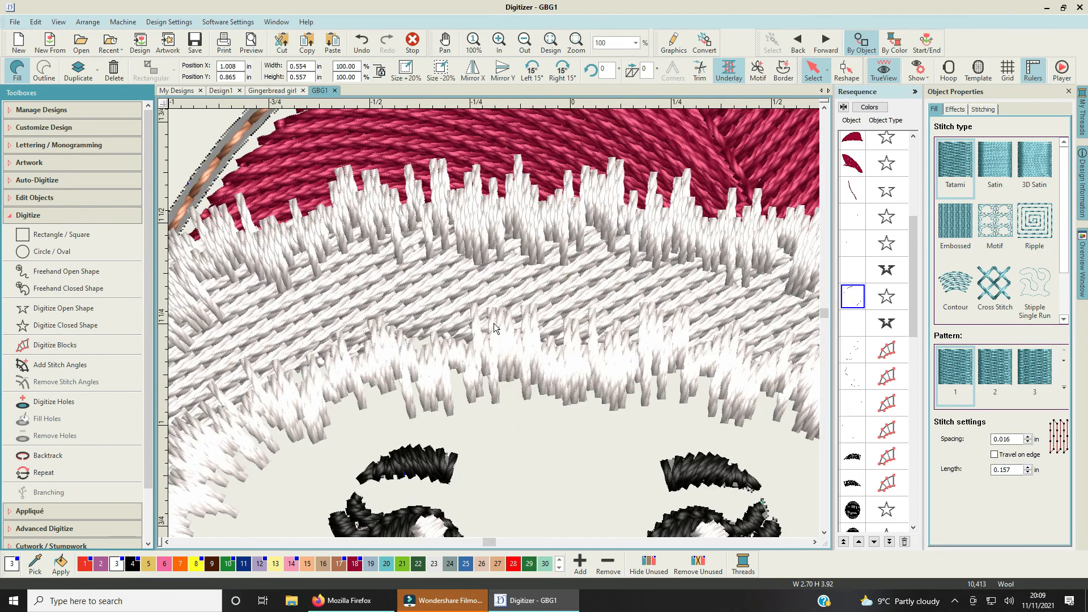
Step: Examine the hat brim's satin outline and its control points in Reshape mode against the underlying fill
click(499, 318)
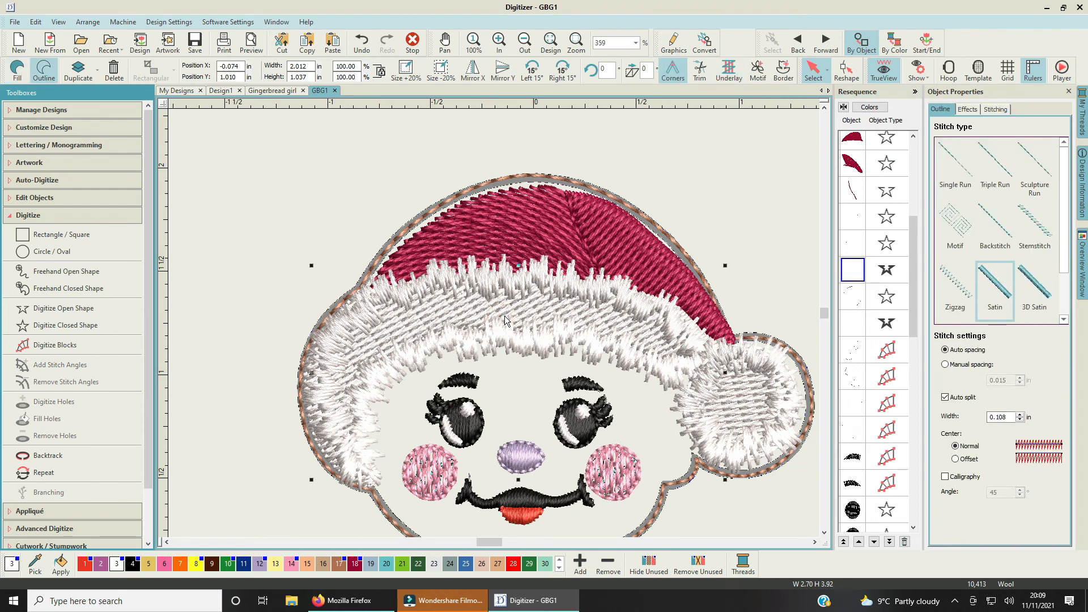
scroll(504, 322, up, 3)
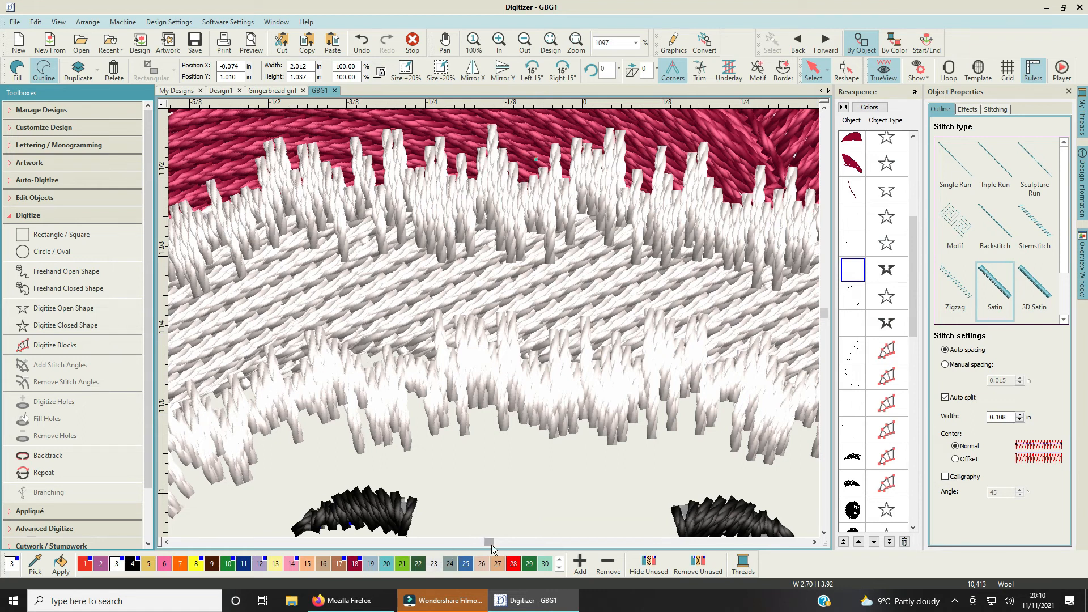
drag(489, 543, 487, 543)
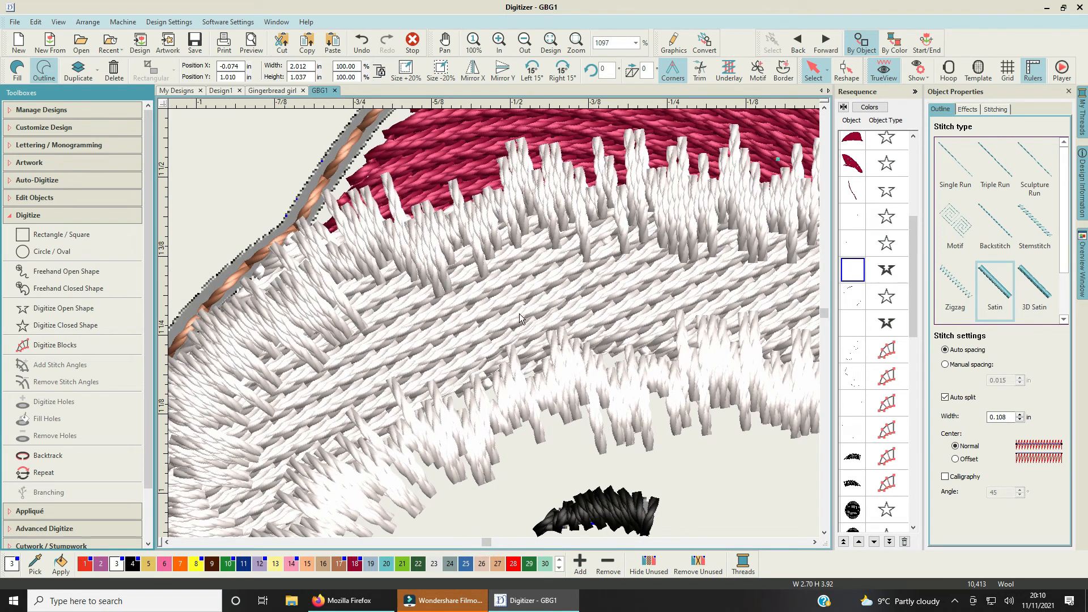
click(845, 69)
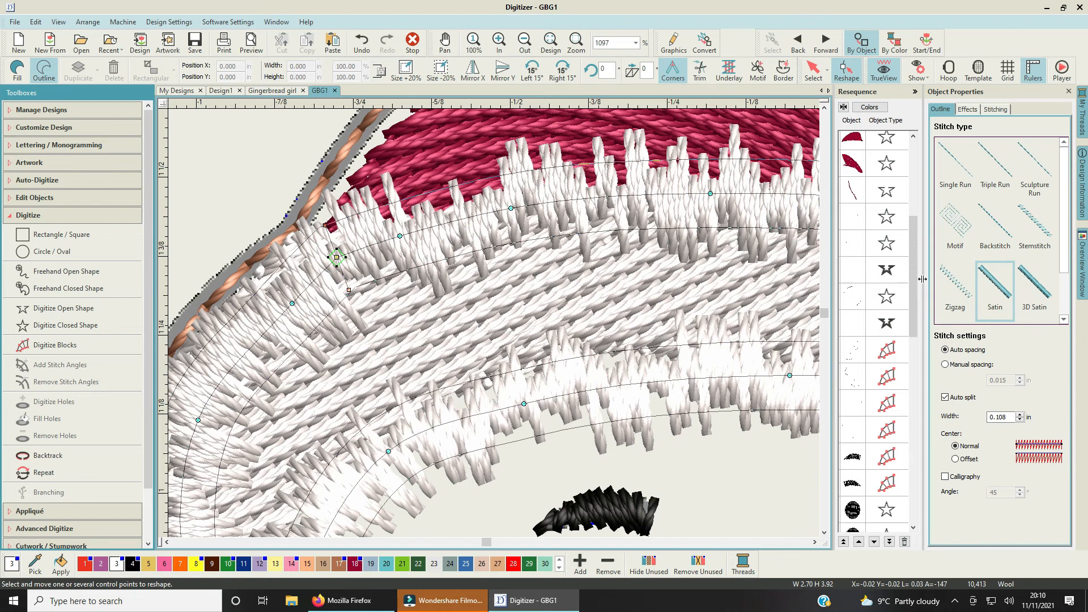
drag(912, 285, 913, 374)
click(534, 304)
click(522, 307)
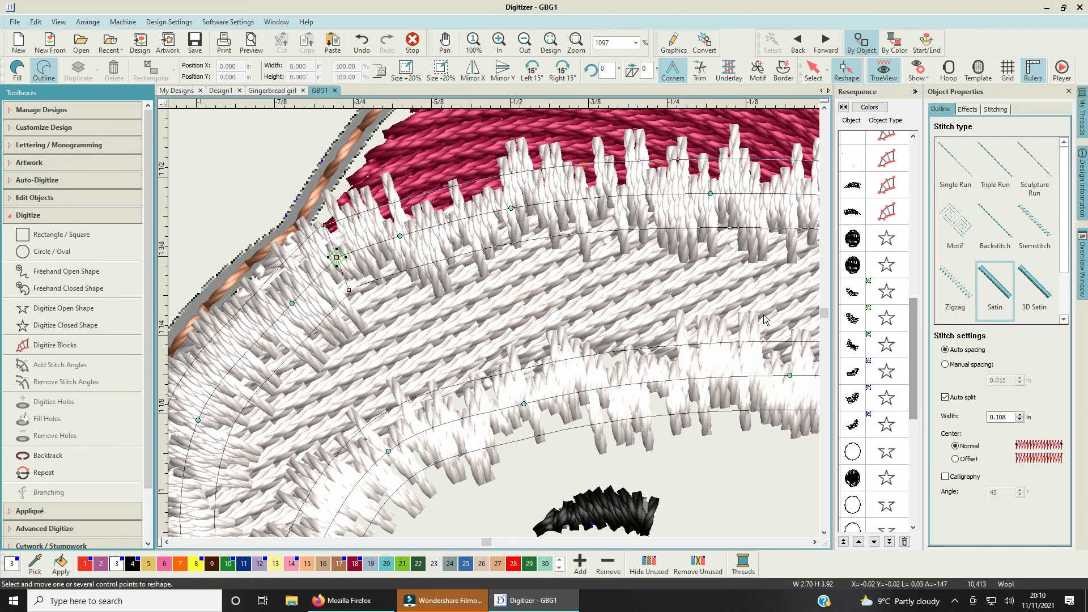
scroll(494, 323, up, 2)
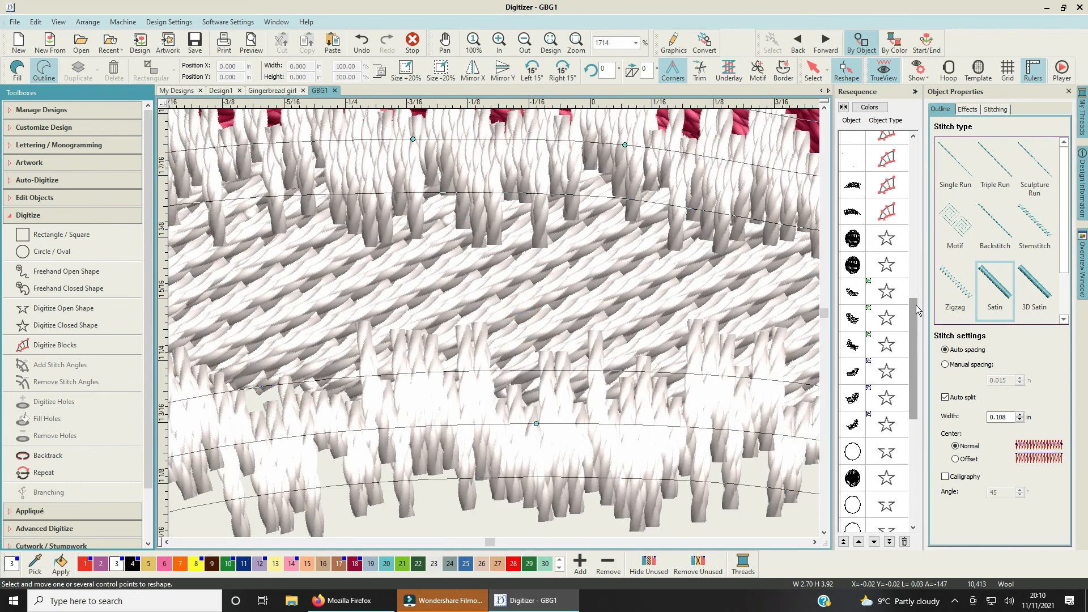
drag(915, 329, 913, 246)
key(Escape)
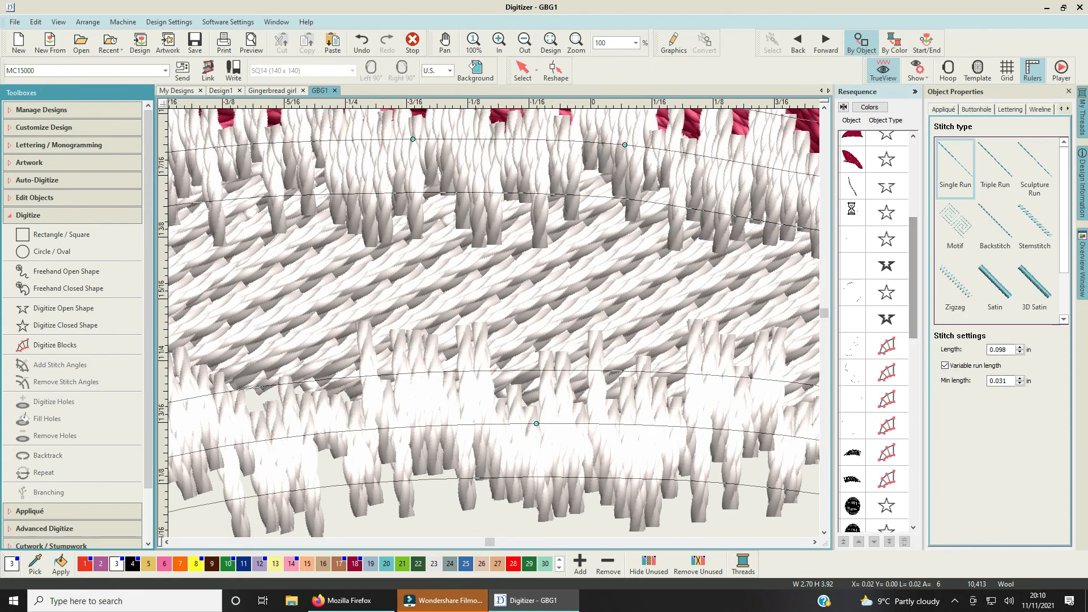
Step: Select the hat brim's white Tatami fill and open its outline in Reshape mode
click(852, 211)
scroll(514, 319, down, 5)
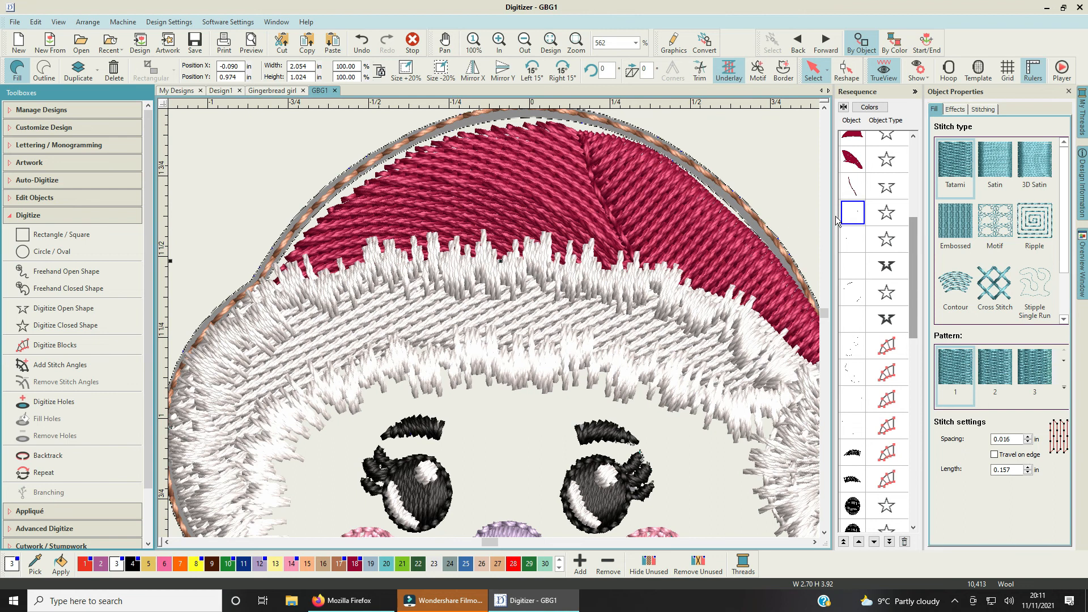
click(851, 216)
click(856, 79)
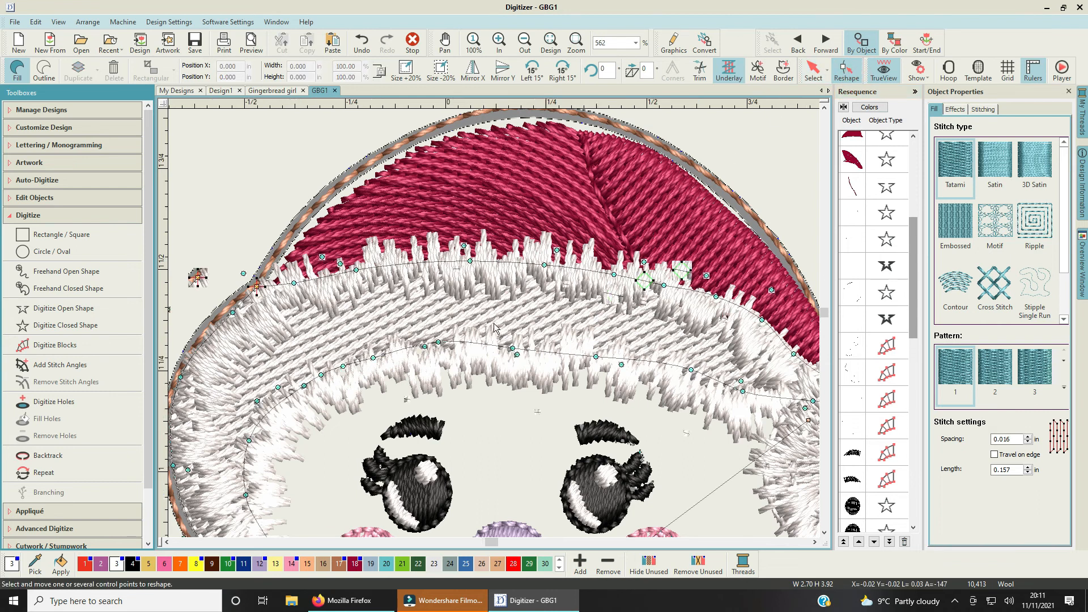
Step: Shift the control points on the left part of the brim fill's lower edge outward so the fill extends further under the satin fringe
scroll(493, 328, up, 2)
scroll(493, 327, up, 1)
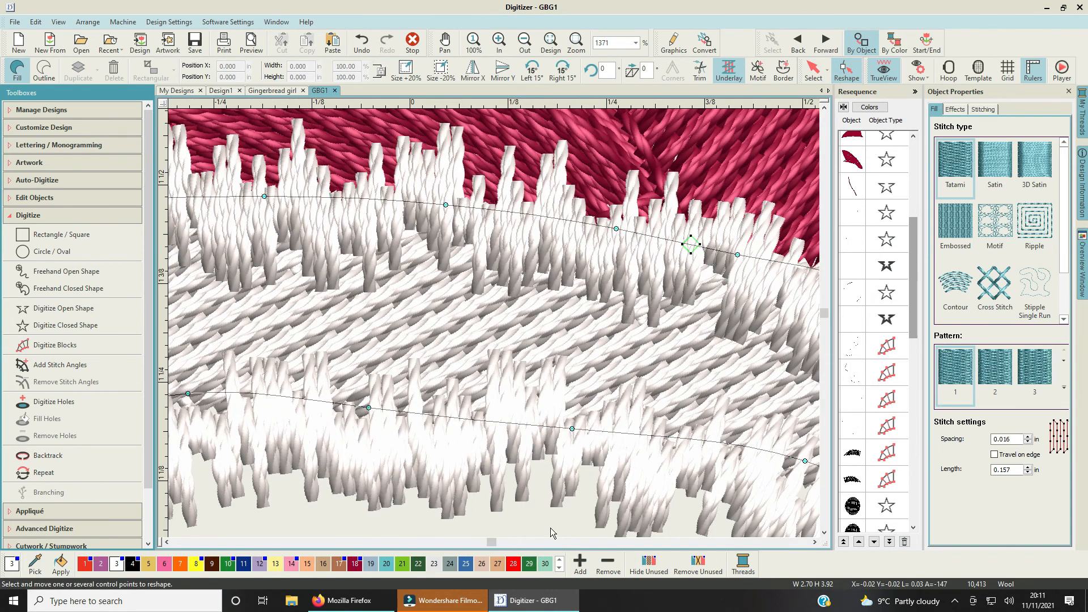
drag(491, 544, 491, 545)
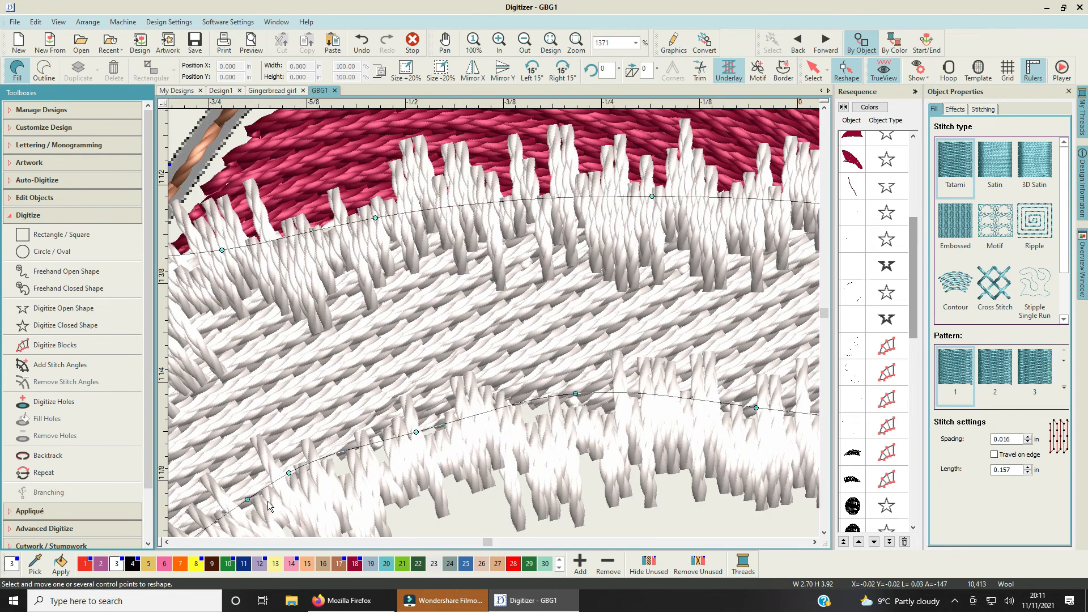
scroll(366, 494, down, 1)
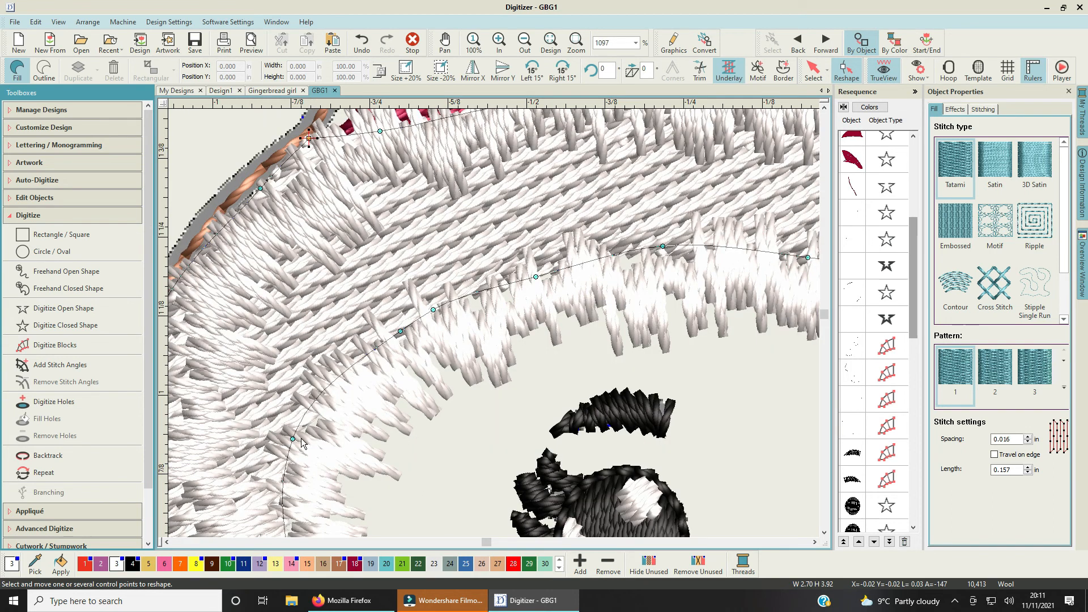
drag(293, 439, 308, 439)
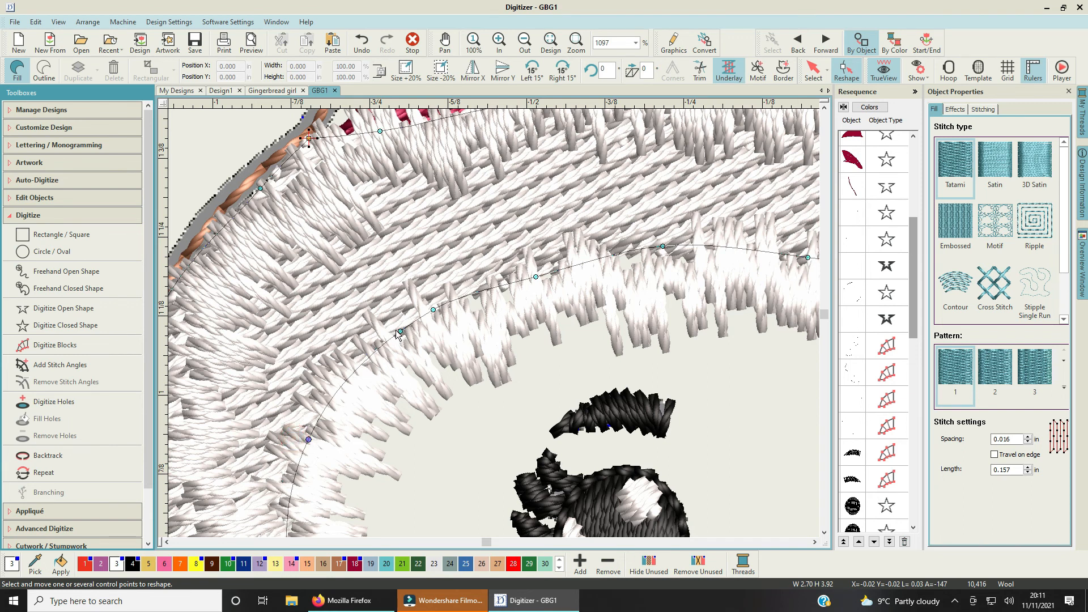
click(403, 331)
drag(404, 332, 429, 339)
click(434, 309)
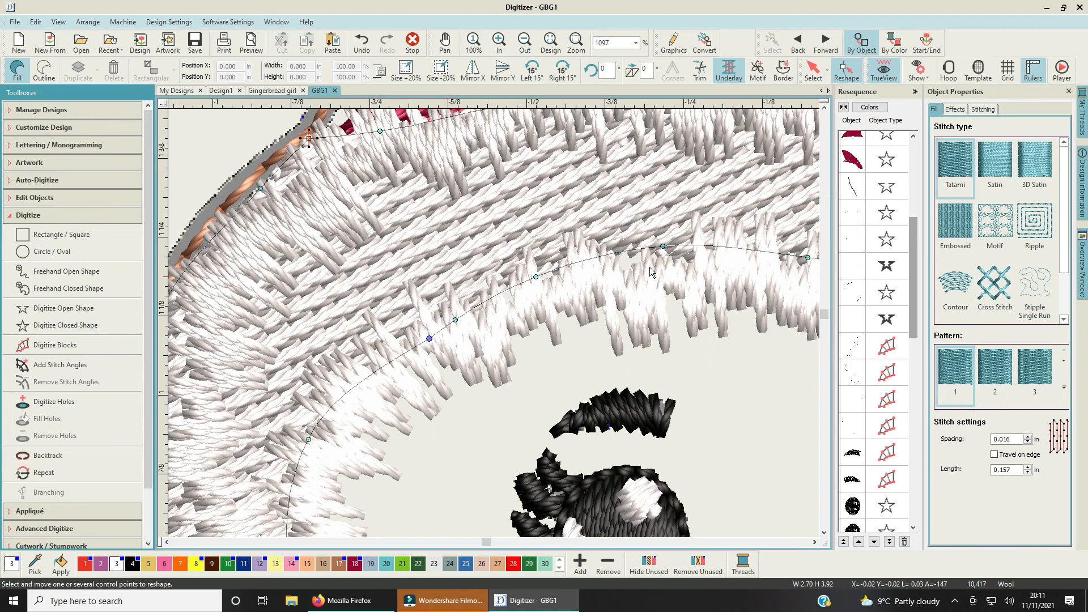
drag(662, 245, 661, 263)
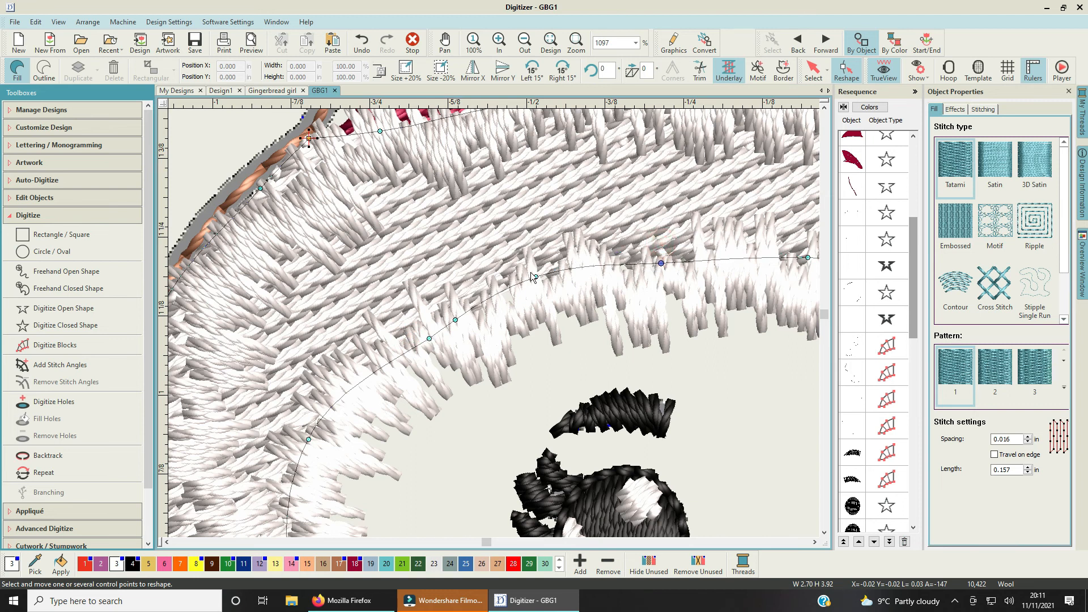
click(309, 438)
key(Delete)
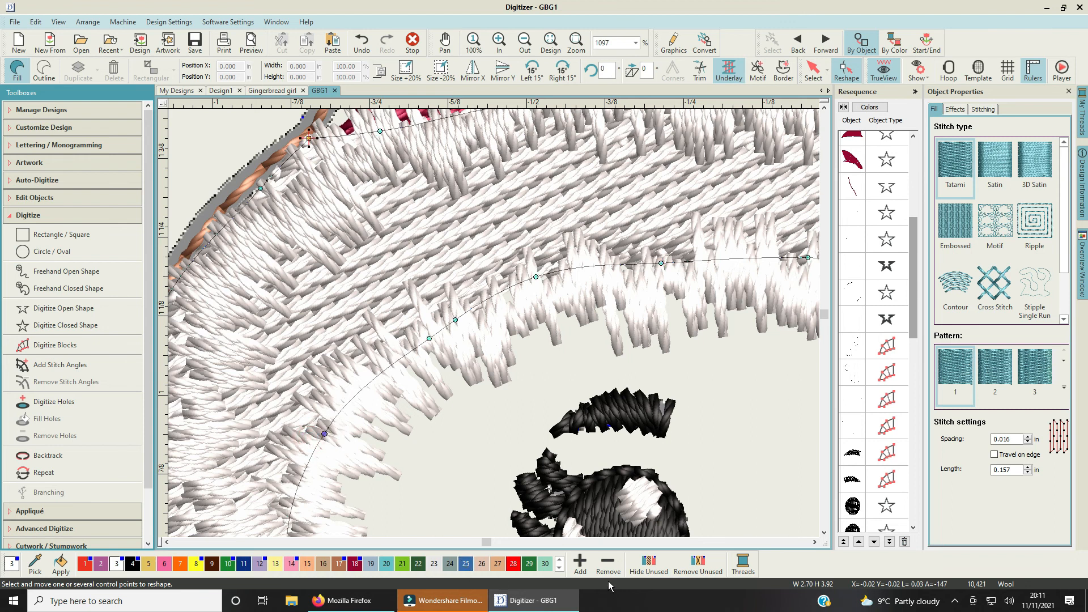
Step: Nudge the two lower-edge control points above the left eyebrow slightly downward to smooth the brim fill's curve
click(490, 542)
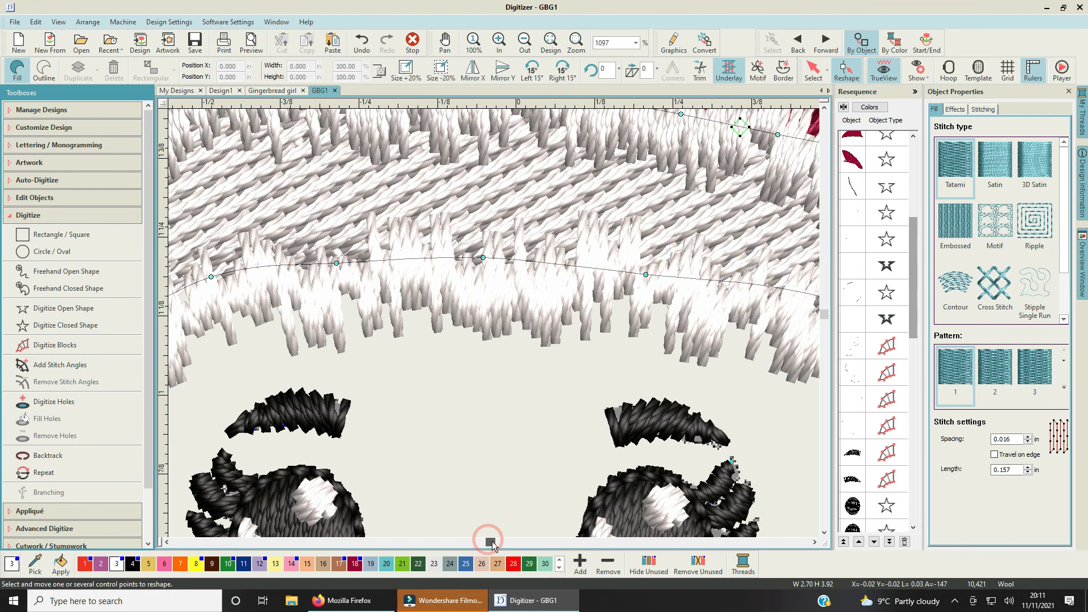
drag(492, 544, 494, 543)
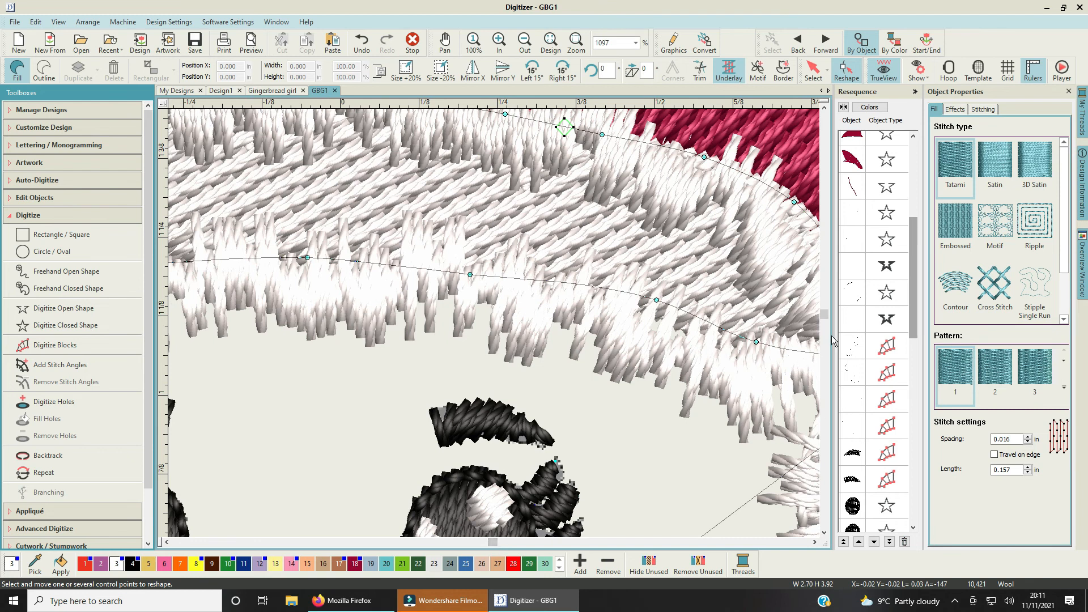
drag(828, 316, 827, 313)
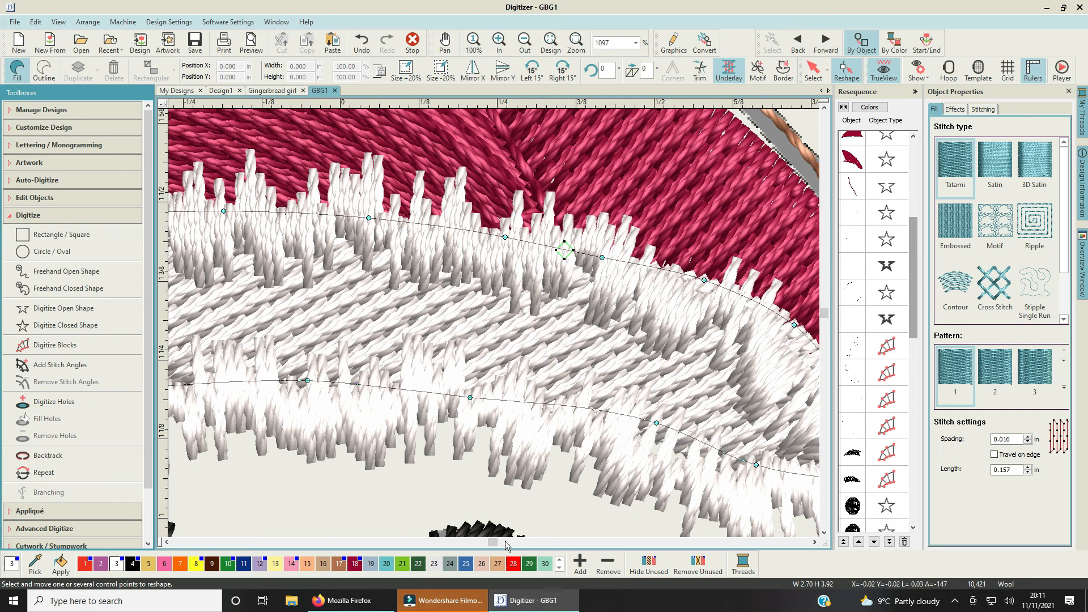
drag(493, 541, 490, 543)
drag(380, 386, 386, 392)
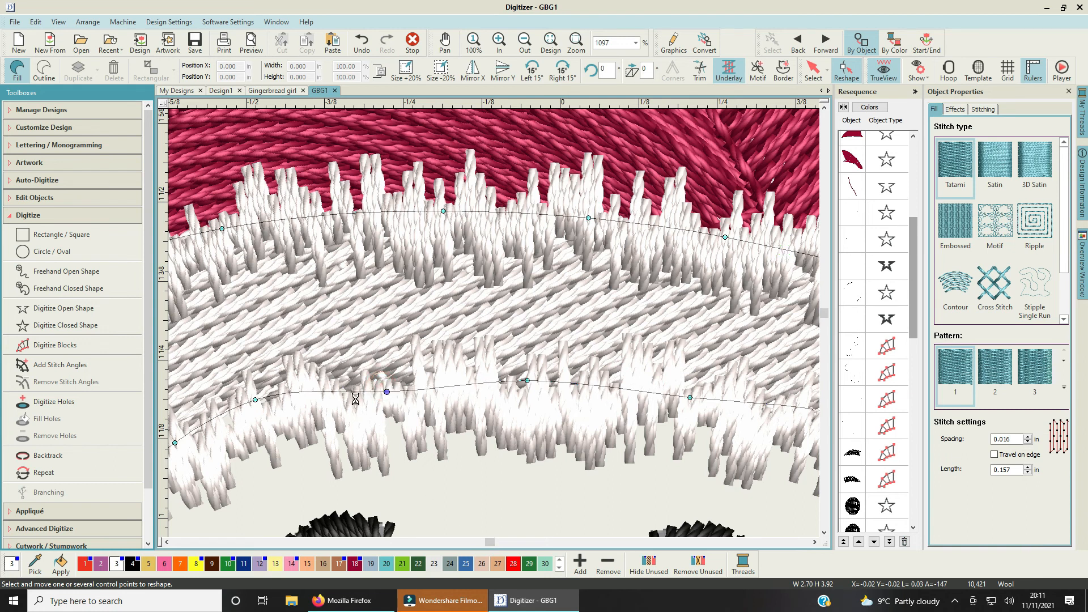
click(256, 400)
drag(256, 401, 263, 405)
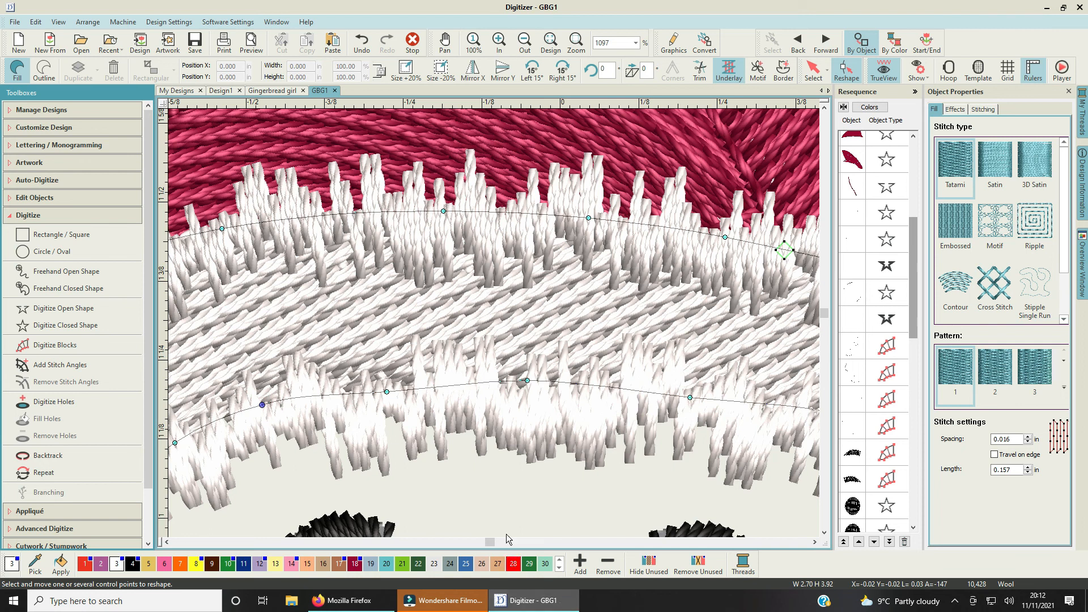
Step: Move the two inner-edge control points beside the left eye toward the face, widening the brim fill under the fringe
drag(493, 544, 490, 545)
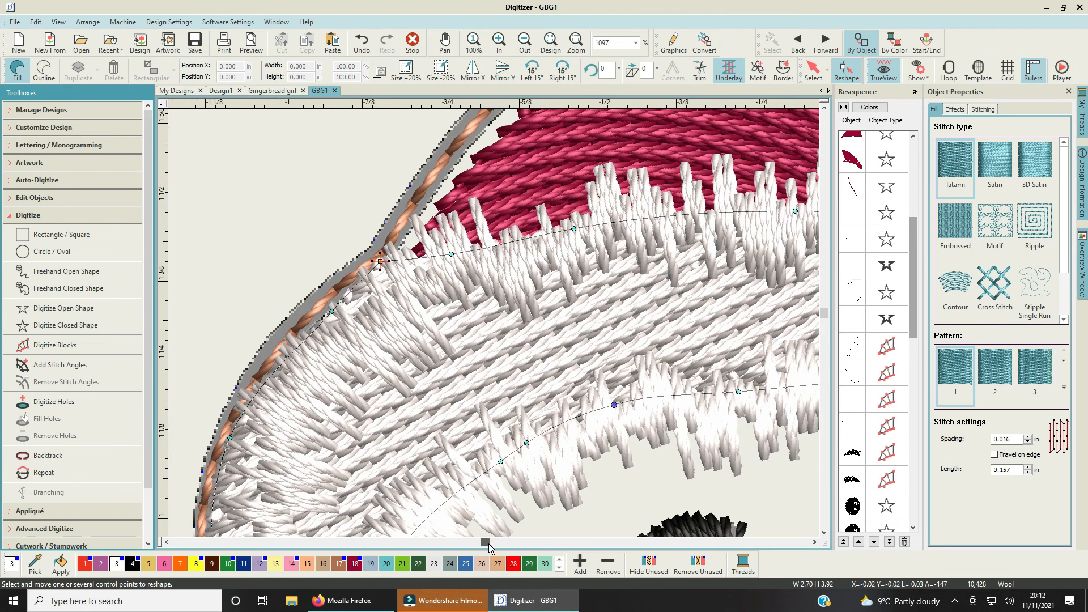
scroll(516, 406, down, 1)
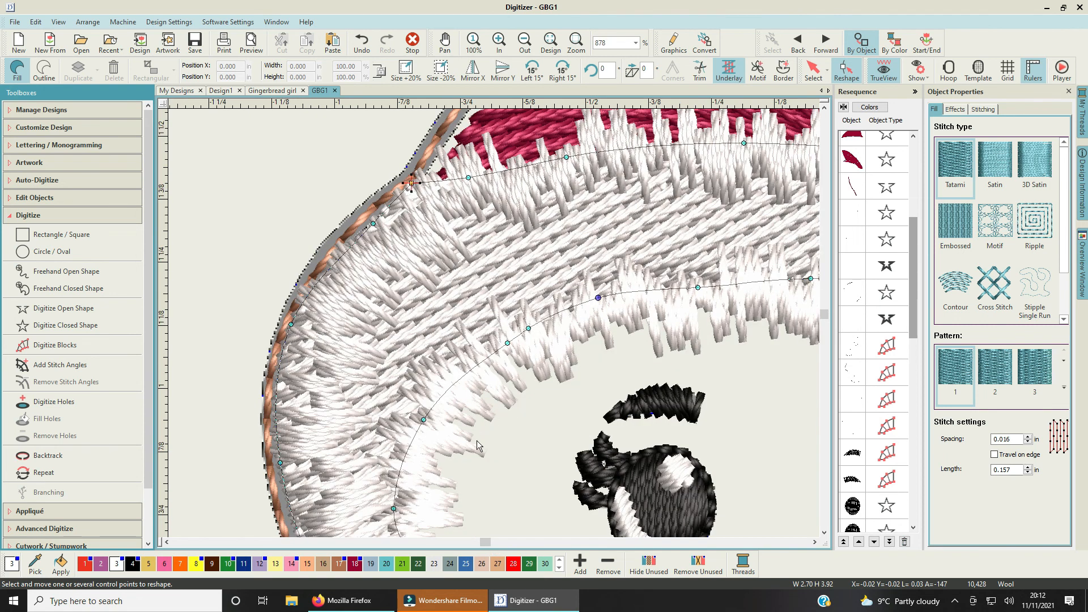
scroll(494, 323, up, 2)
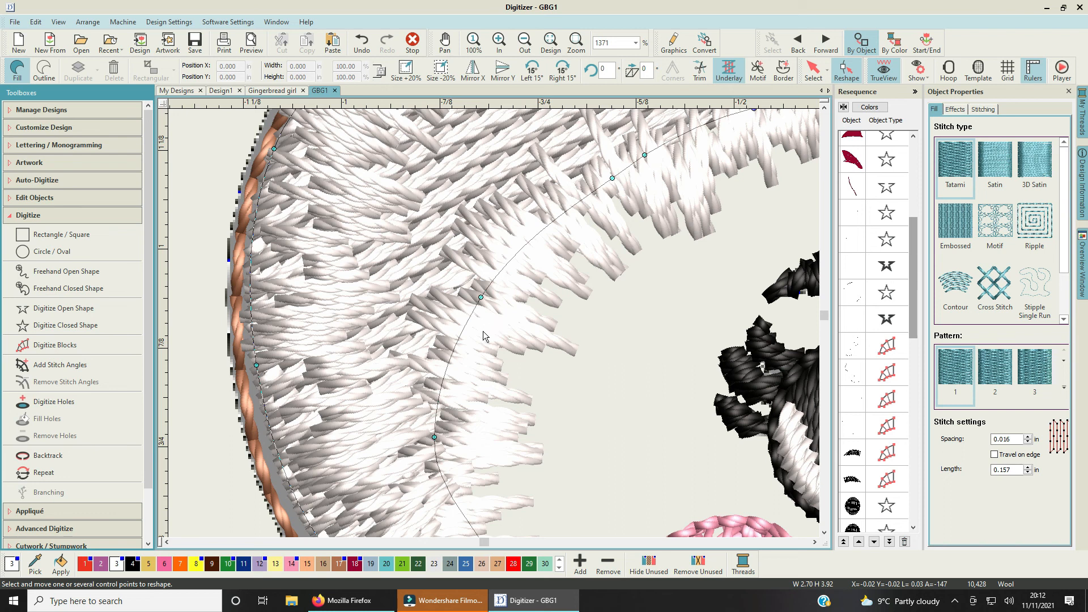
click(480, 295)
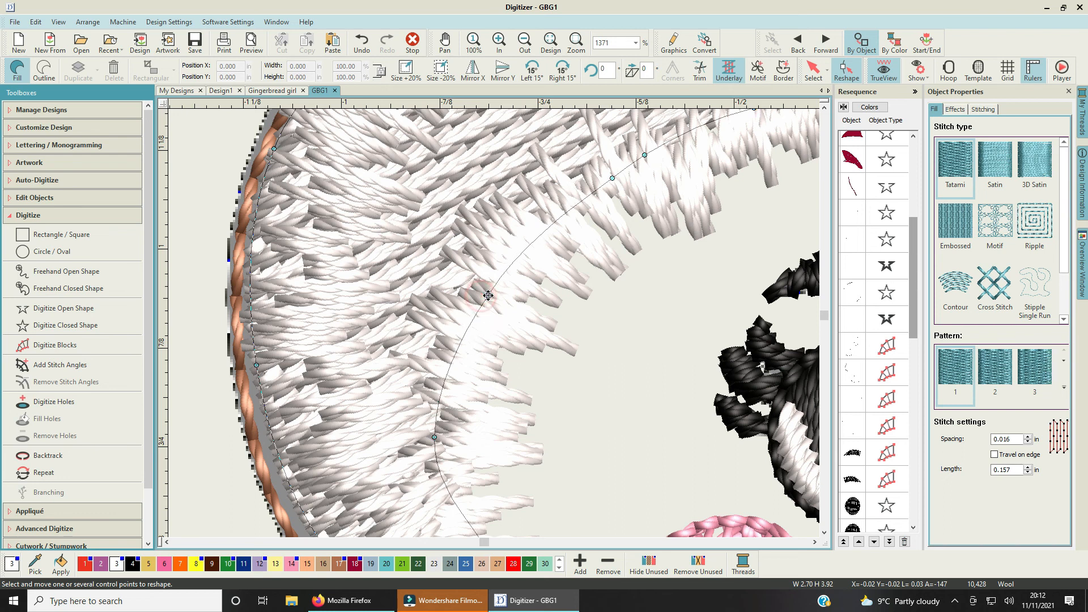
drag(434, 436, 455, 438)
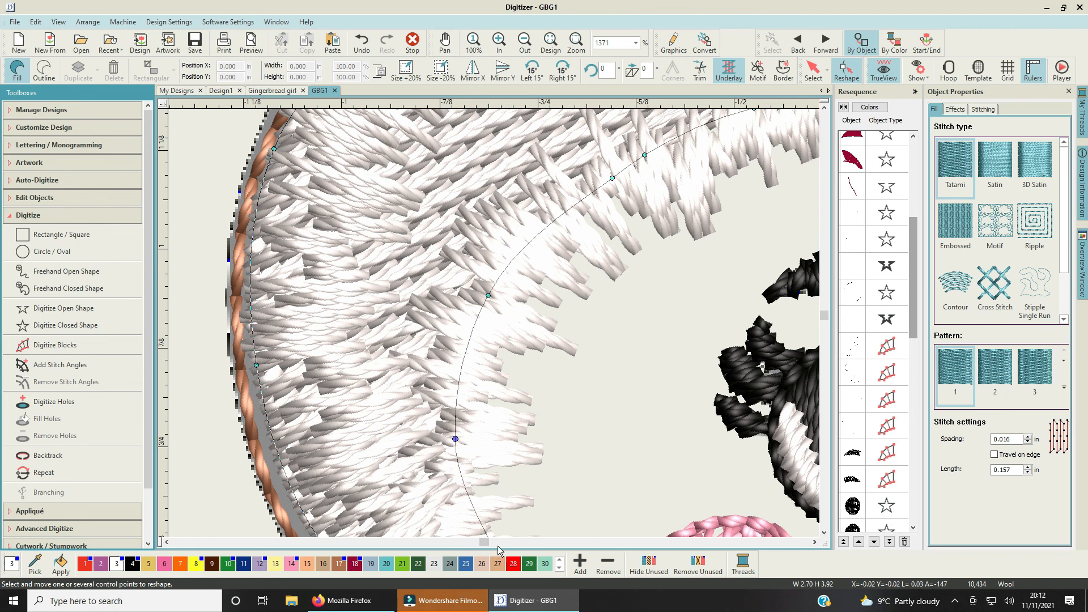
Step: Lower the control point at the middle of the brim fill's lower edge, above the forehead, to extend the fill under the fringe
mouse_move(486, 543)
mouse_down()
mouse_move(474, 542)
mouse_move(488, 545)
mouse_up()
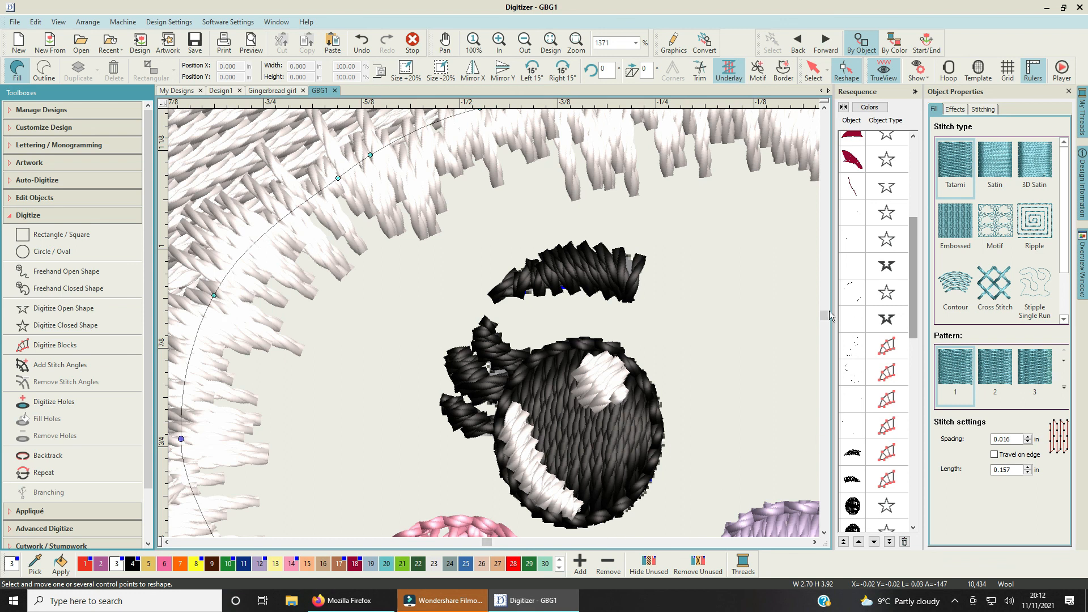
scroll(828, 319, up, 5)
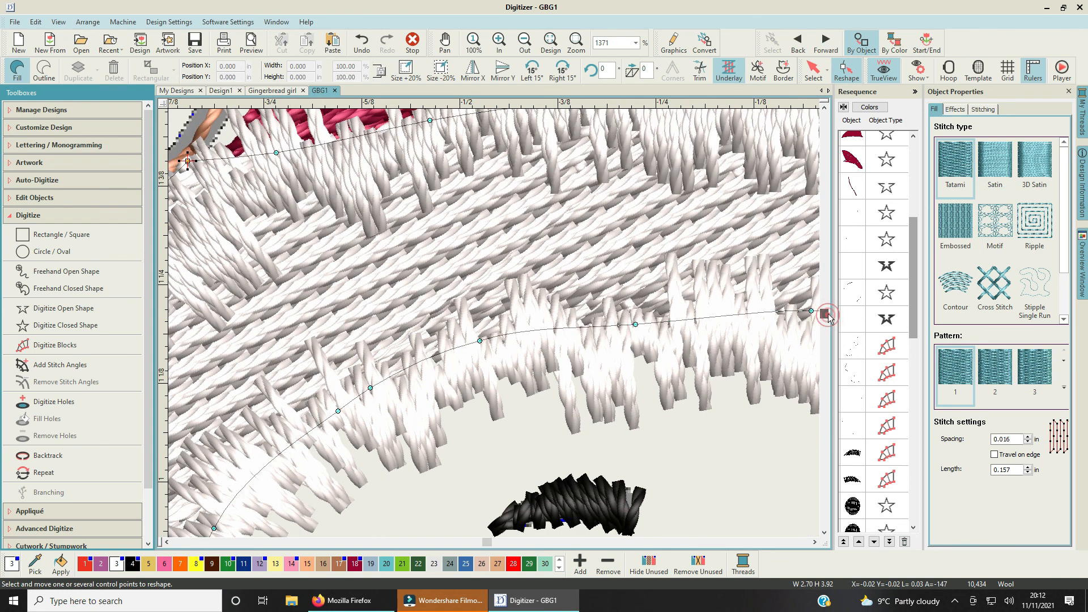
scroll(828, 319, up, 3)
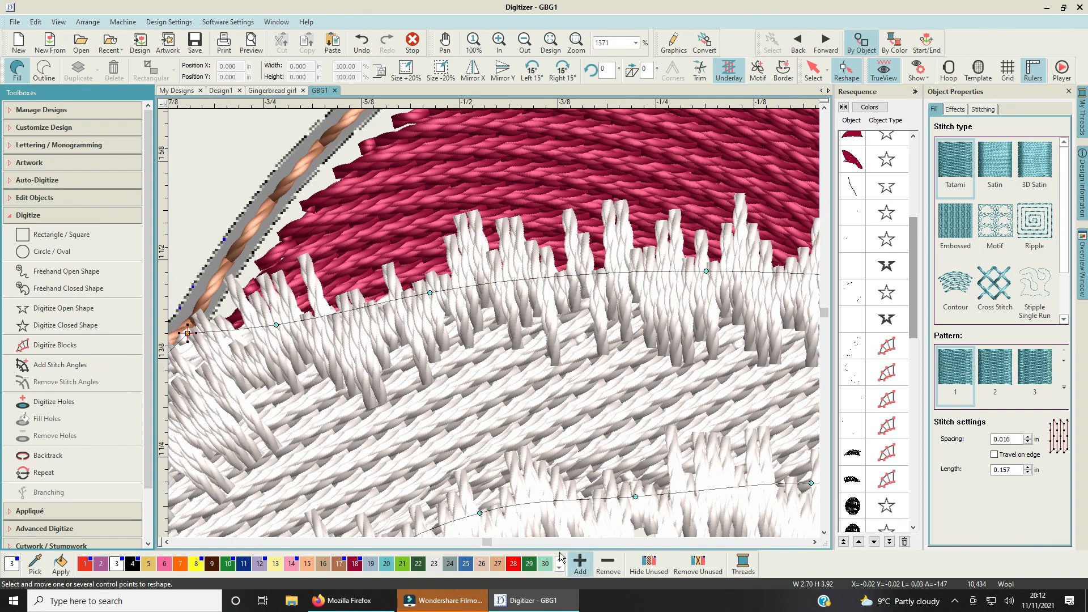
drag(487, 544, 494, 543)
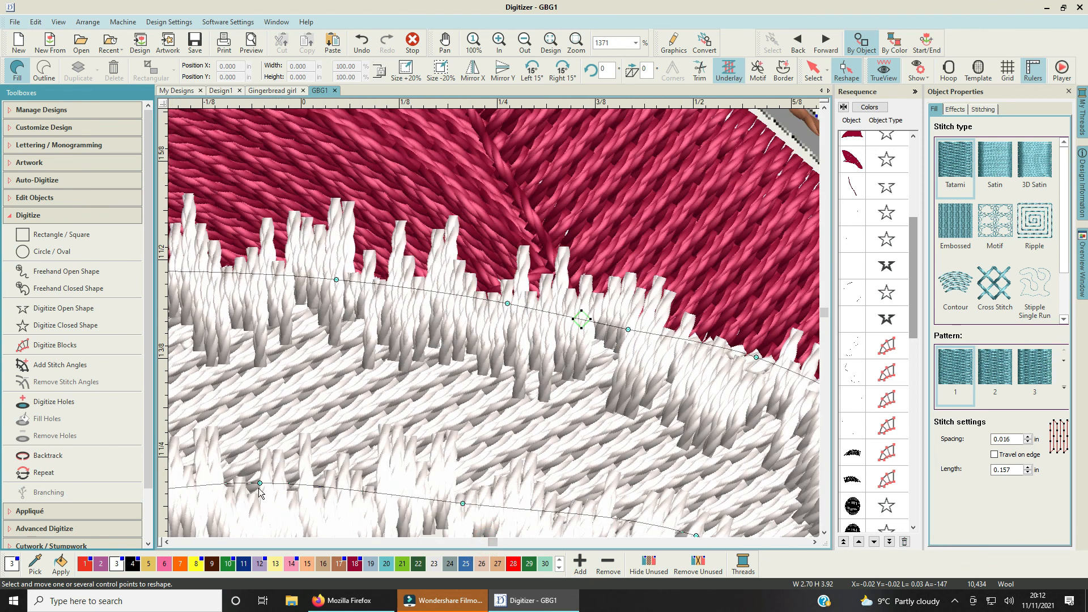
drag(261, 484, 265, 498)
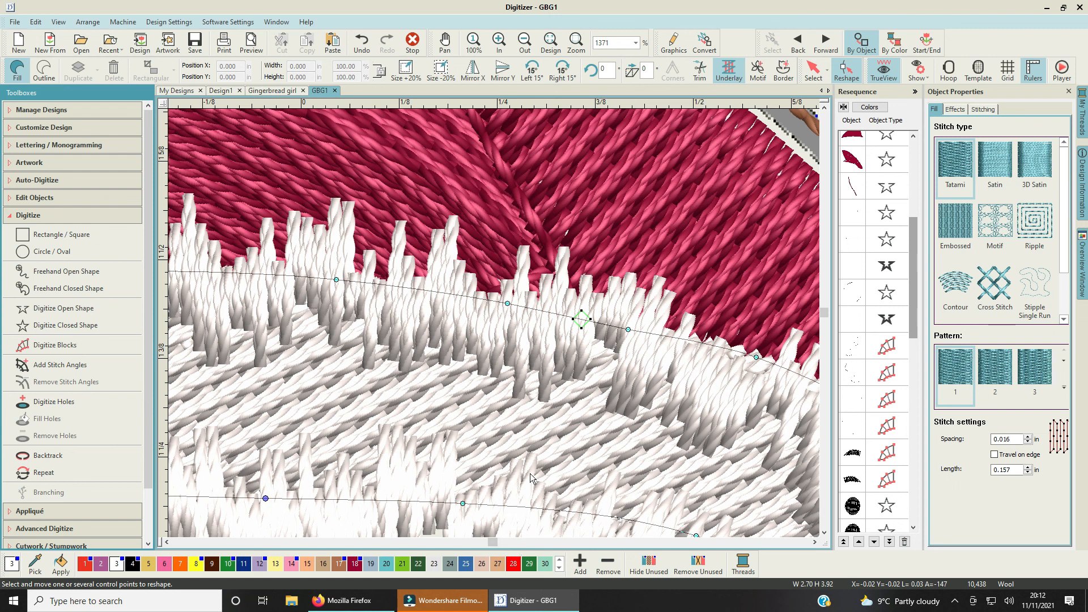
Step: Save the design and leave reshaping of the brim fill with the whole gingerbread girl in view
scroll(592, 359, down, 4)
scroll(495, 327, down, 2)
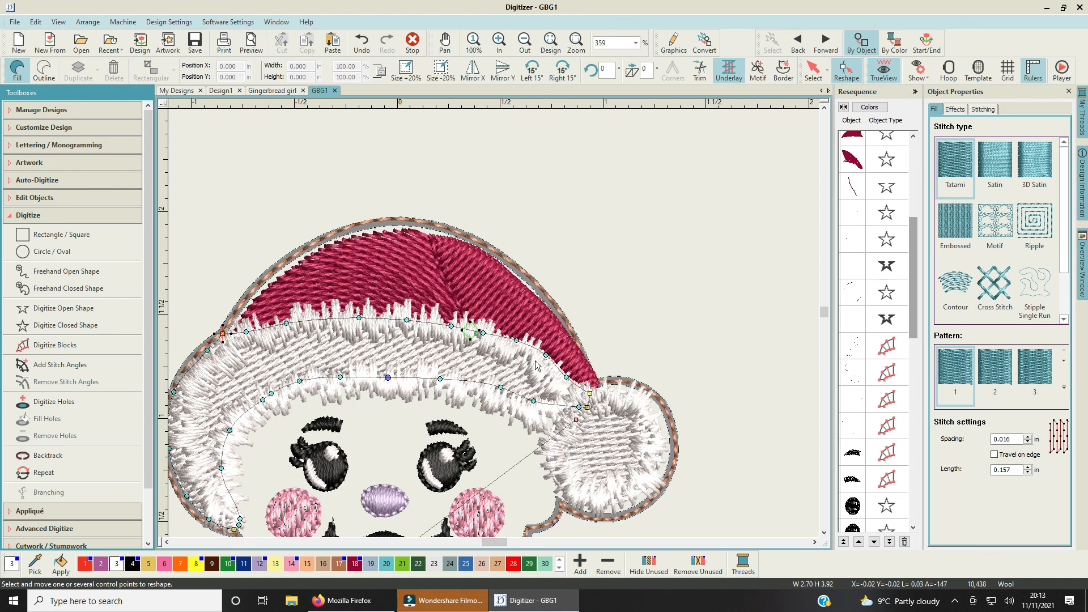
click(194, 43)
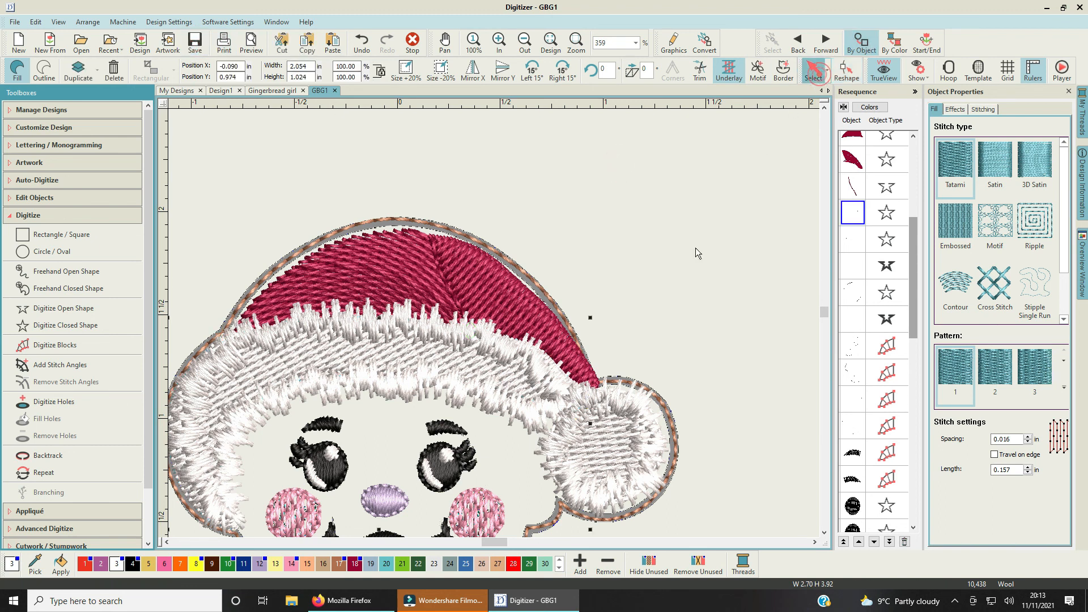
click(689, 270)
scroll(494, 323, down, 3)
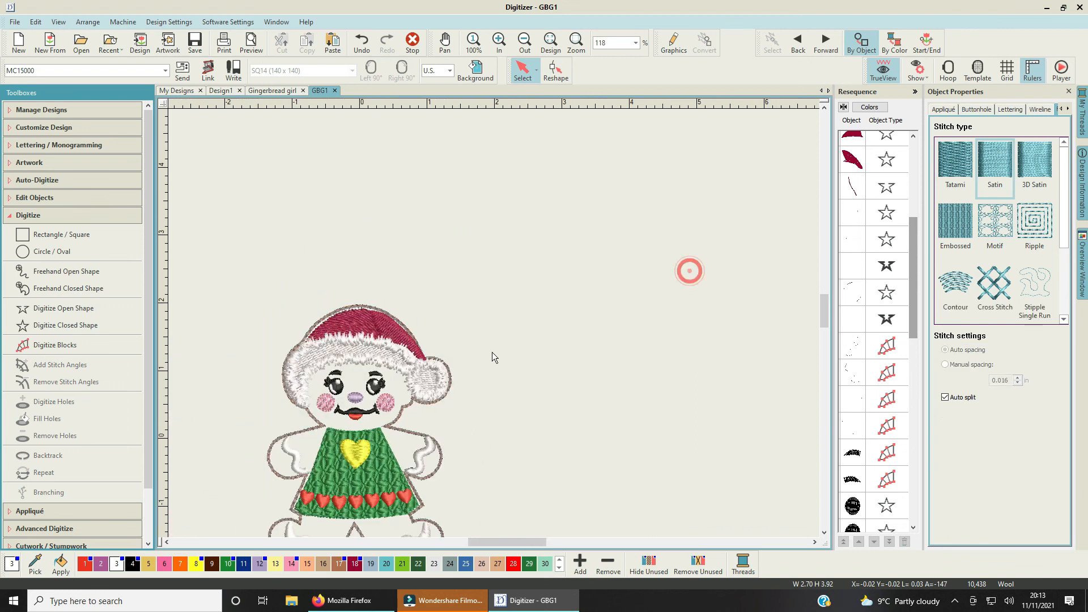
key(0)
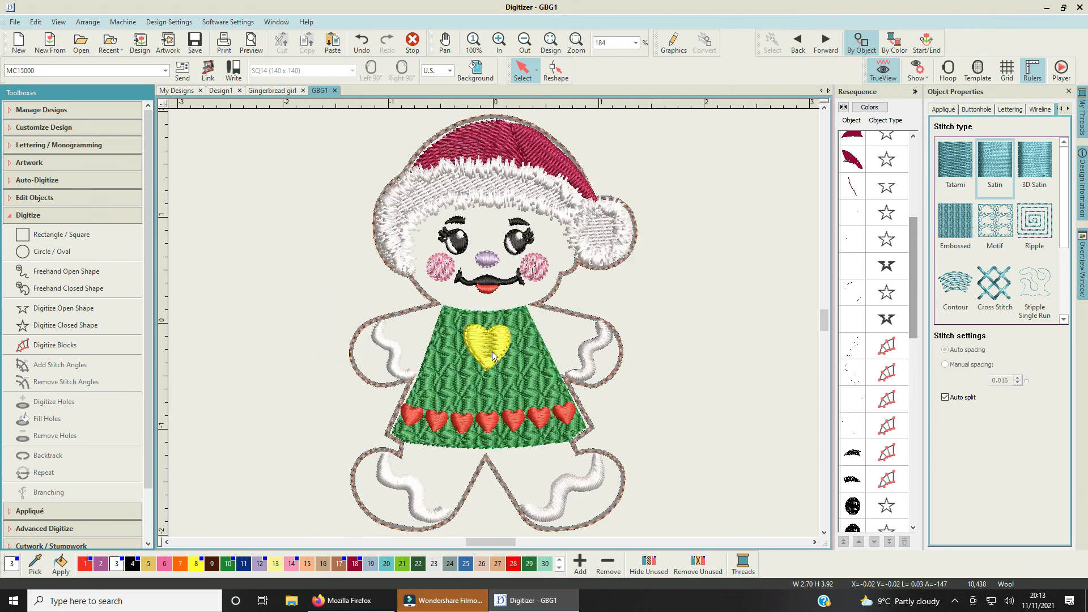